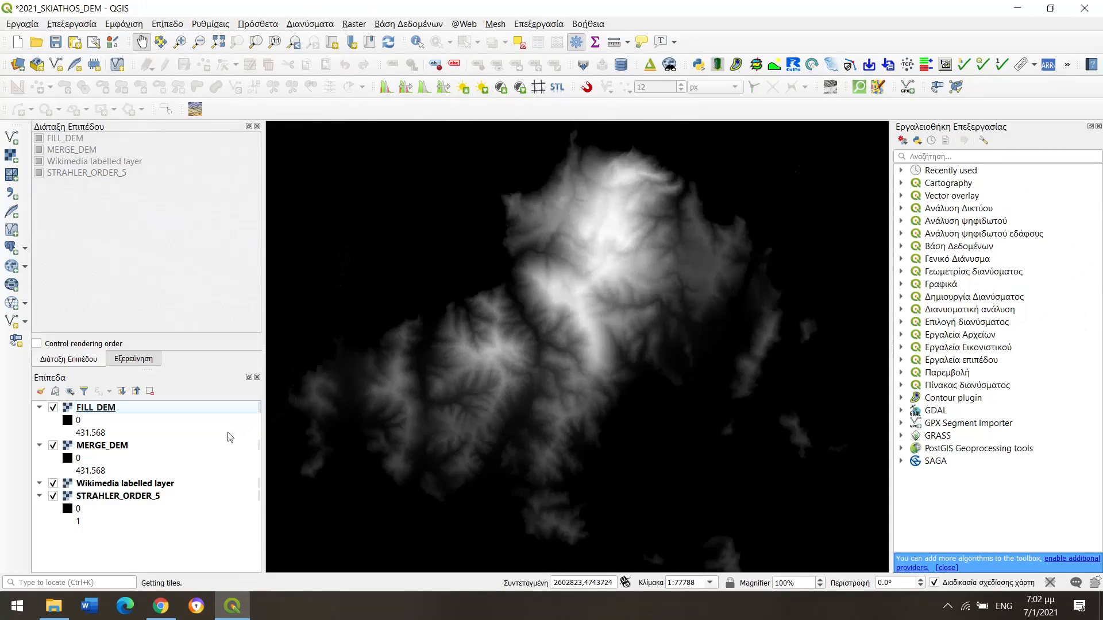
Step: Search the processing toolbox for "fill" to find the fill sinks tools, and select the FILL_DEM layer
{"action": "left_click", "coordinate": [120, 447]}
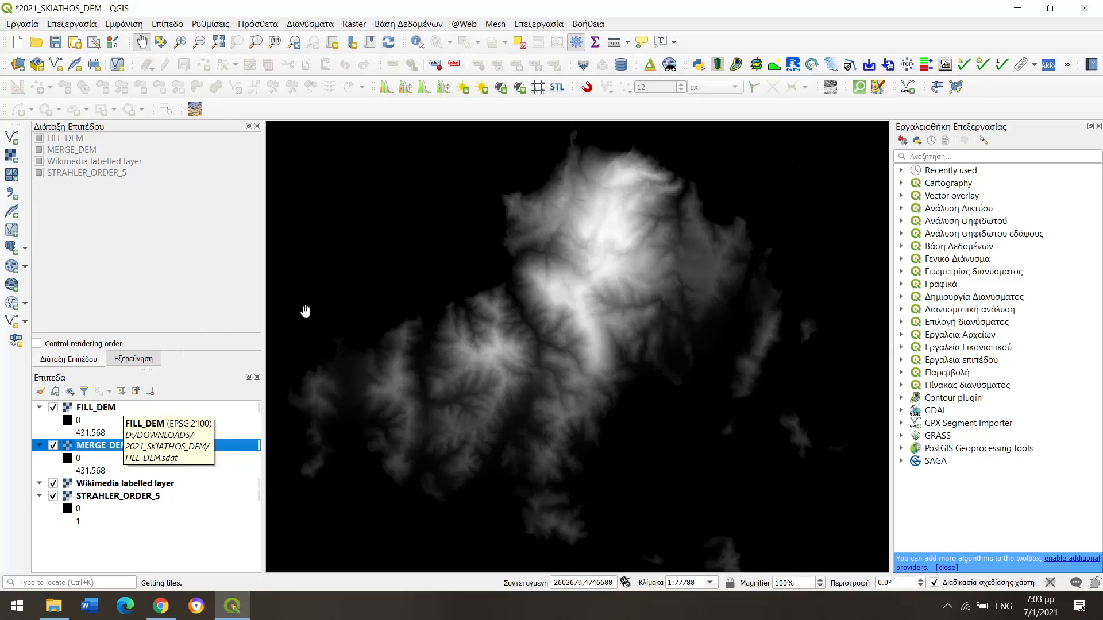
{"action": "left_click", "coordinate": [923, 157]}
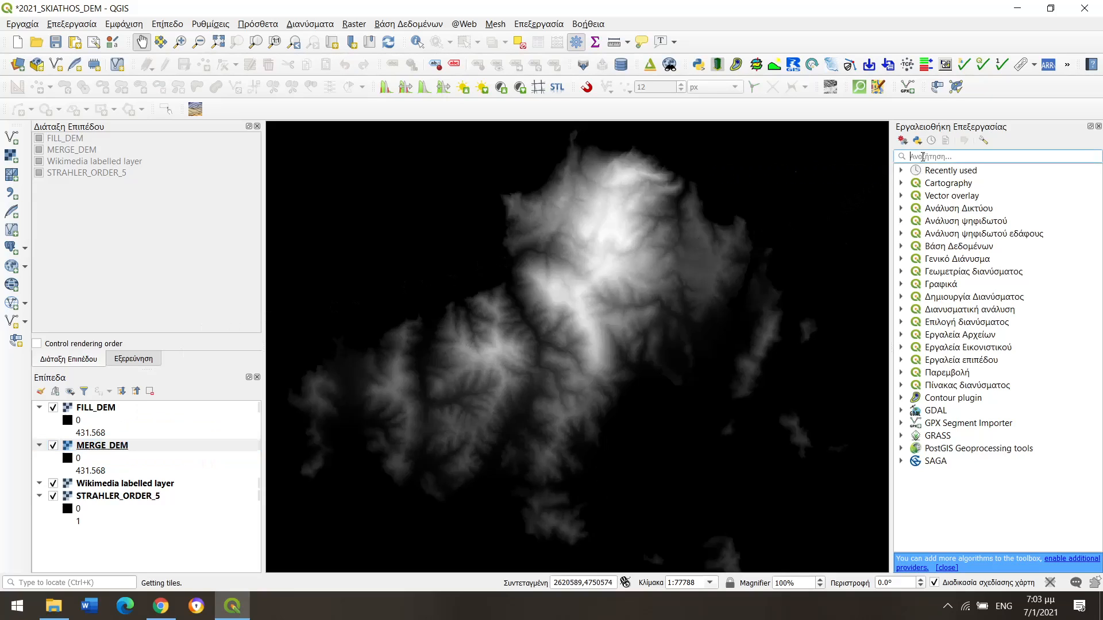
{"action": "type", "text": "fill"}
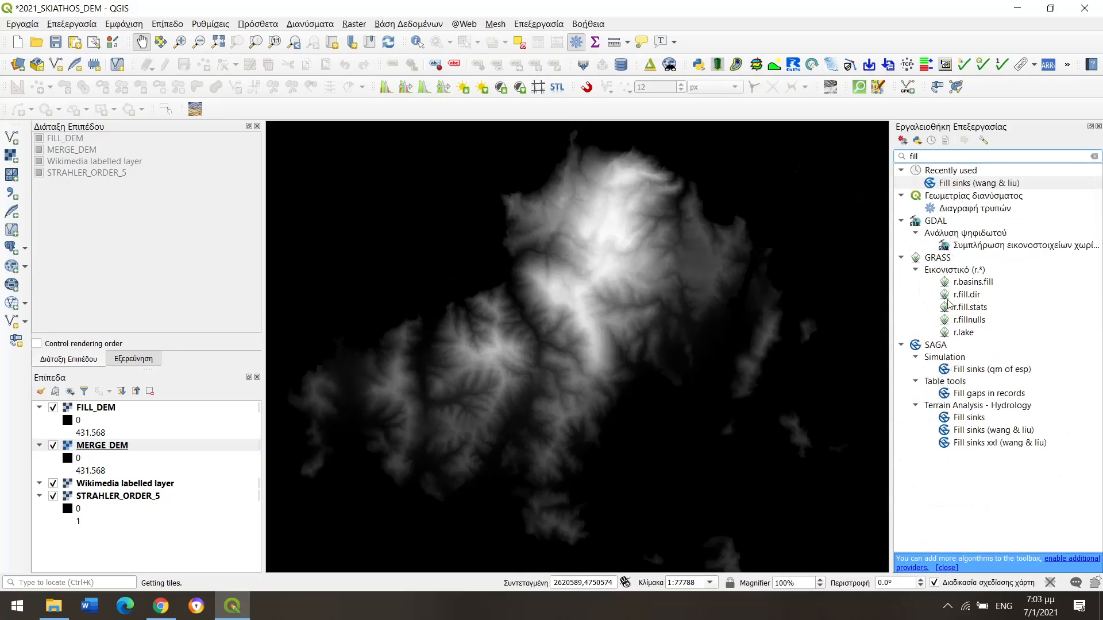
{"action": "left_click_drag", "start_coordinate": [89, 483], "coordinate": [86, 415]}
{"action": "left_click", "coordinate": [85, 412]}
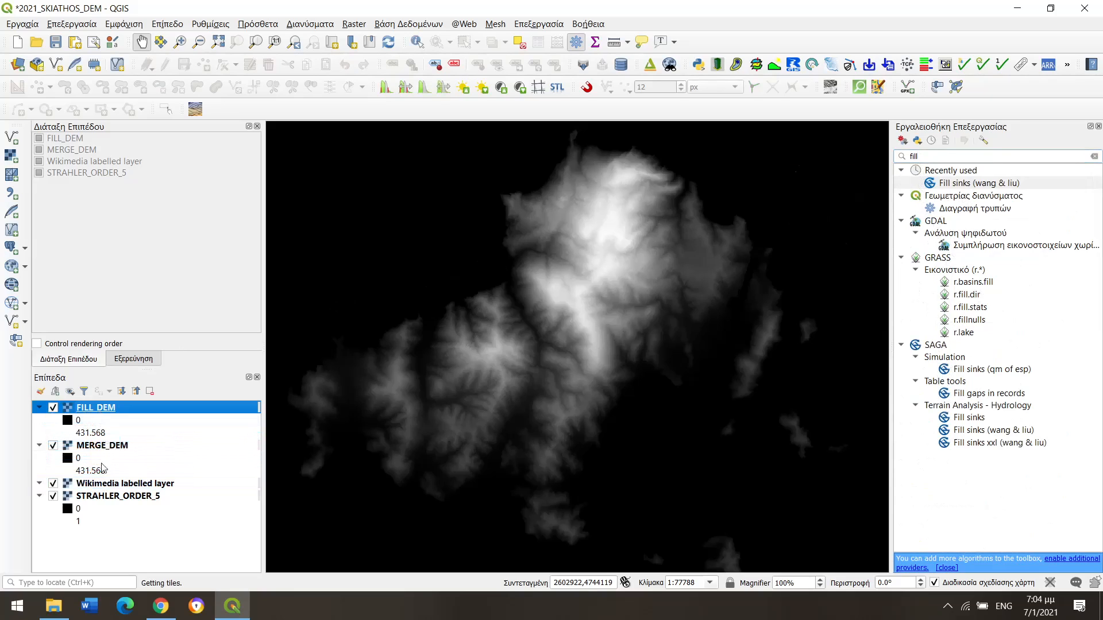
{"action": "left_click_drag", "start_coordinate": [105, 484], "coordinate": [108, 409]}
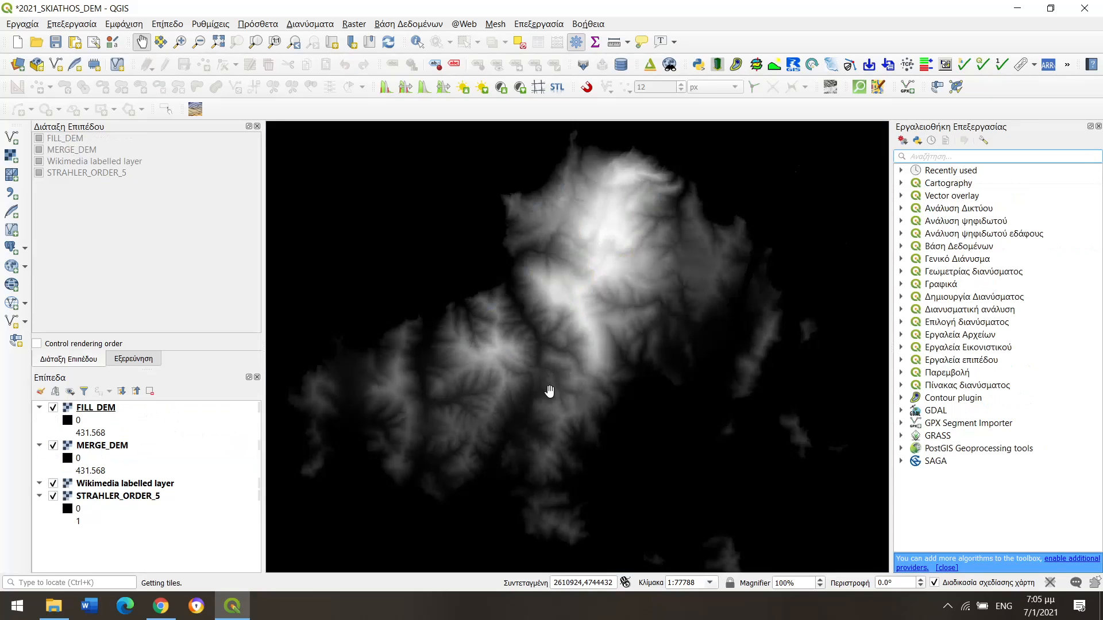
Step: Find the SAGA Strahler order tool and run it with FILL_DEM as elevation, saving the result to a temporary file
{"action": "type", "text": "s"}
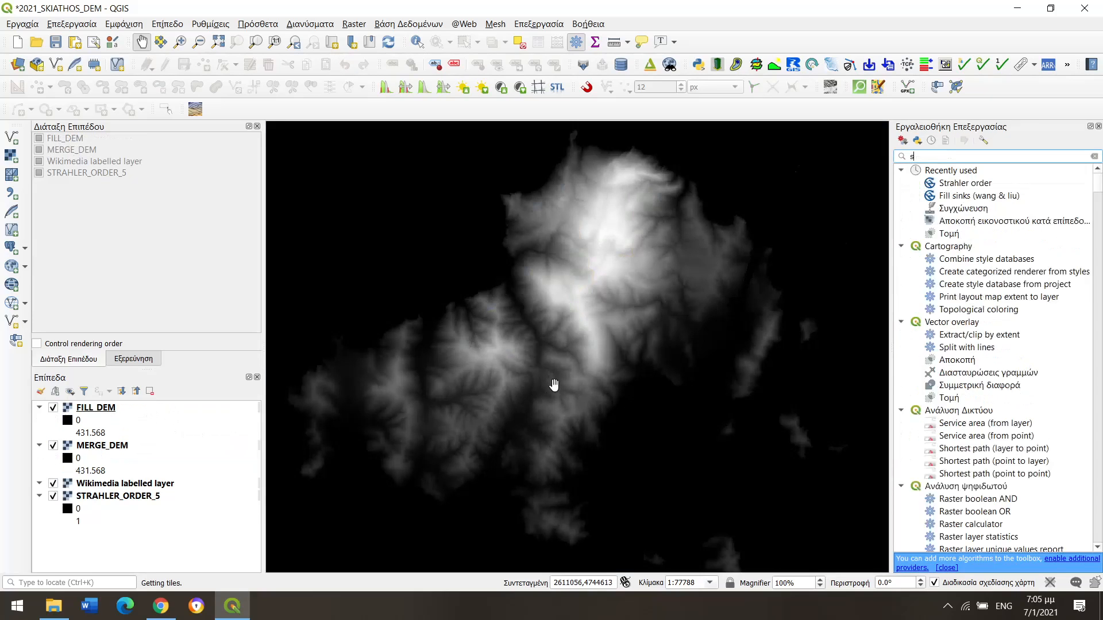
{"action": "type", "text": "trahle"}
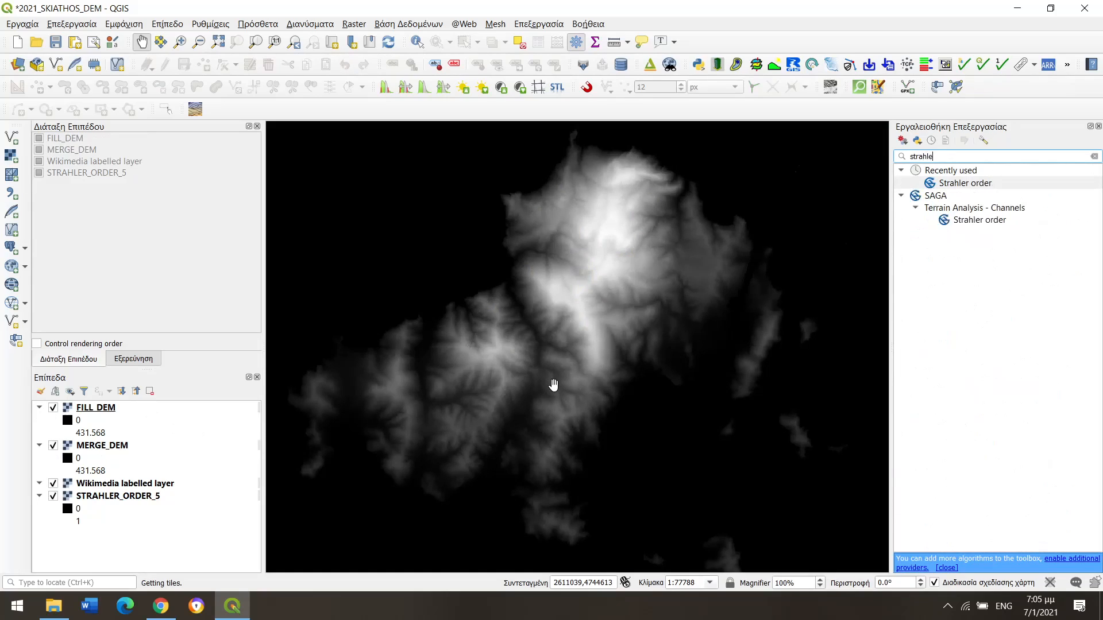
{"action": "type", "text": "r"}
{"action": "double_click", "coordinate": [974, 221]}
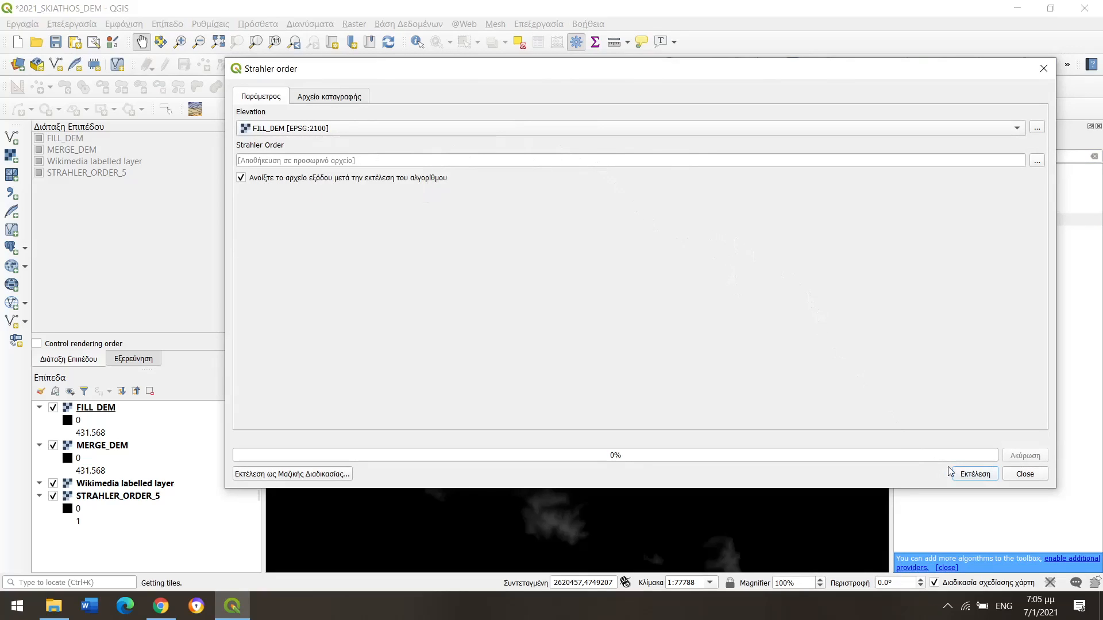
{"action": "left_click", "coordinate": [966, 479]}
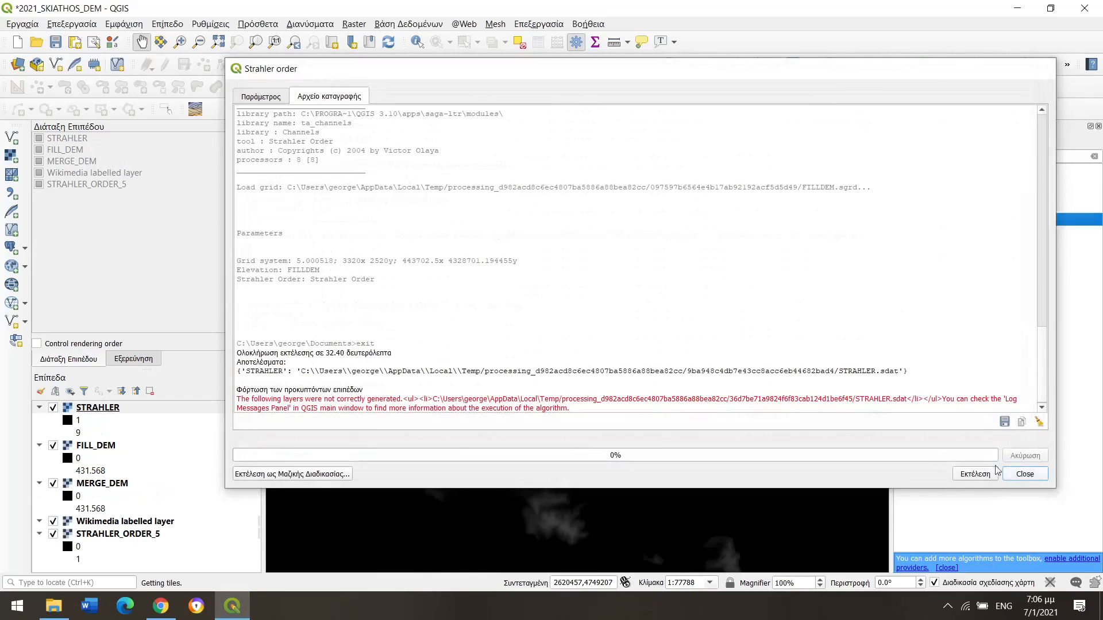
{"action": "left_click", "coordinate": [1012, 474]}
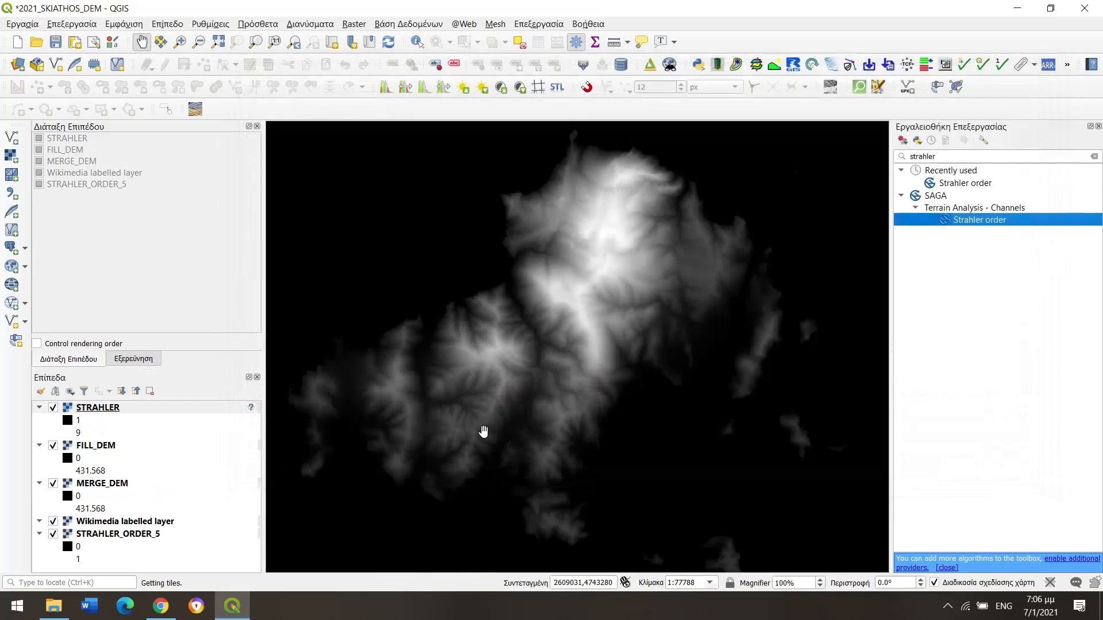
Step: Assign the GGRS87 / Greek Grid (EPSG:2100) coordinate reference system to the STRAHLER layer
{"action": "right_click", "coordinate": [150, 412]}
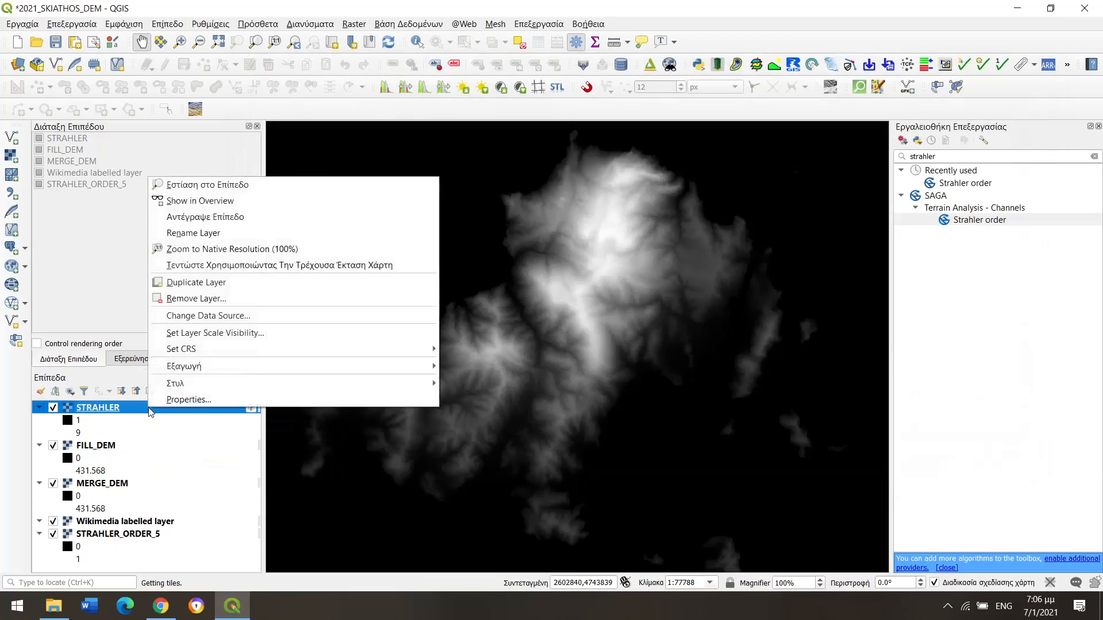
{"action": "mouse_move", "coordinate": [370, 349]}
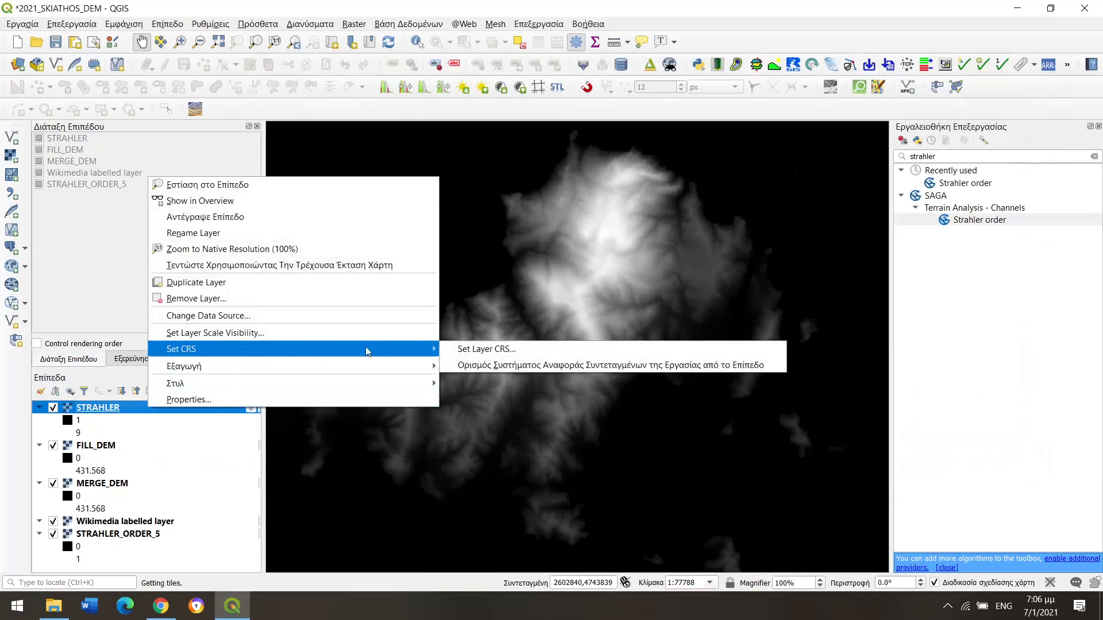
{"action": "left_click", "coordinate": [464, 349]}
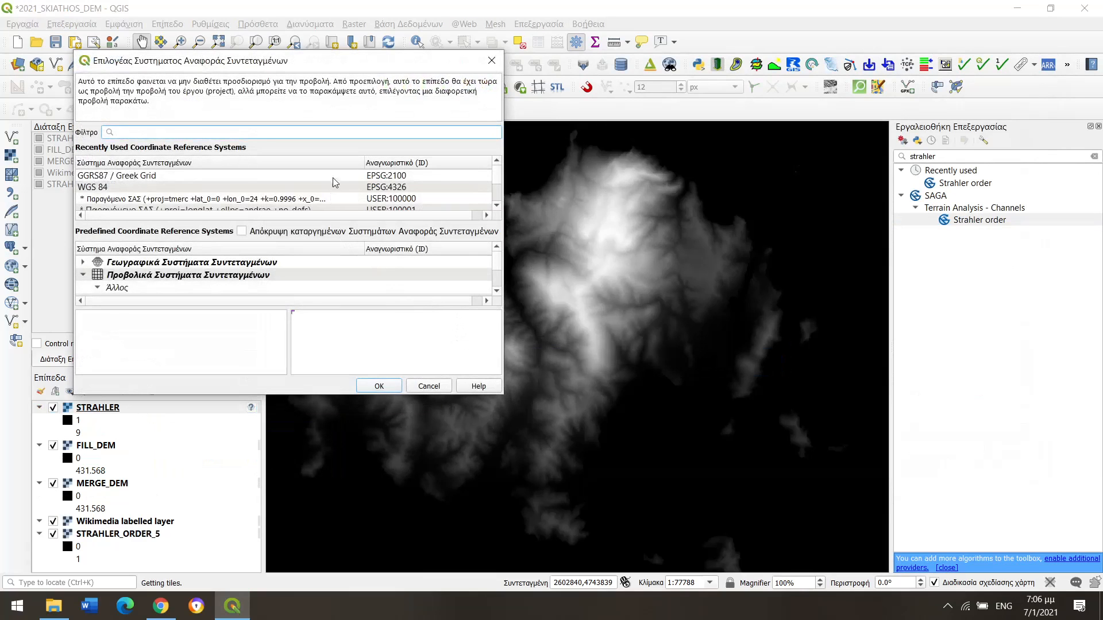
{"action": "double_click", "coordinate": [334, 176]}
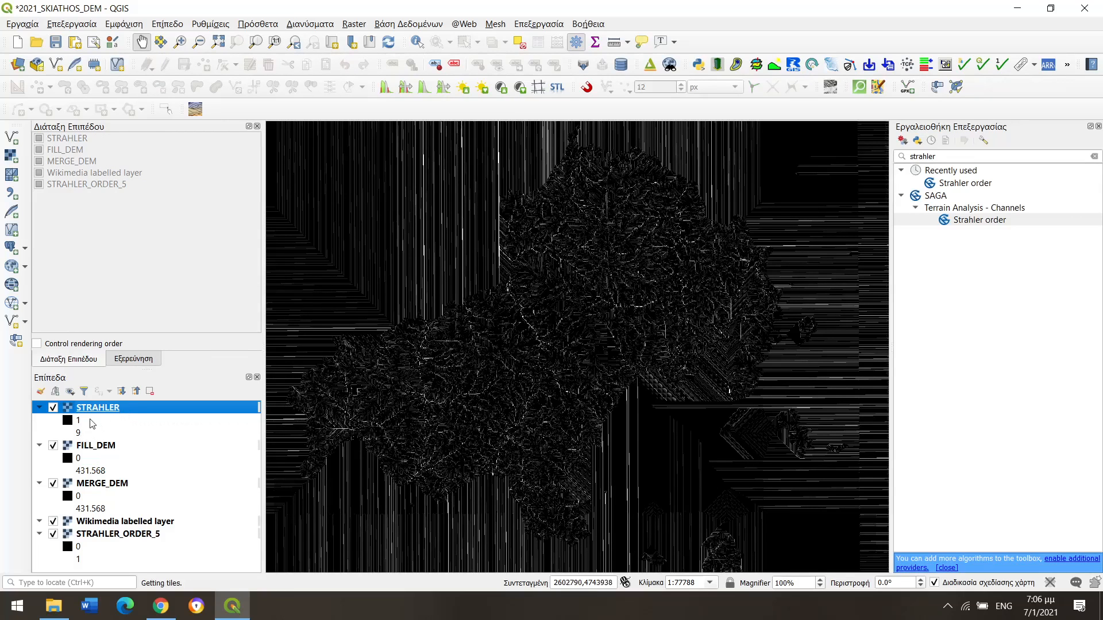
Step: Set the Raster Calculator output to a file named STRAHLER_ORDER_4 in the 2021_SKIATHOS_DEM folder
{"action": "scroll", "coordinate": [567, 322], "scroll_direction": "up", "scroll_amount": 3}
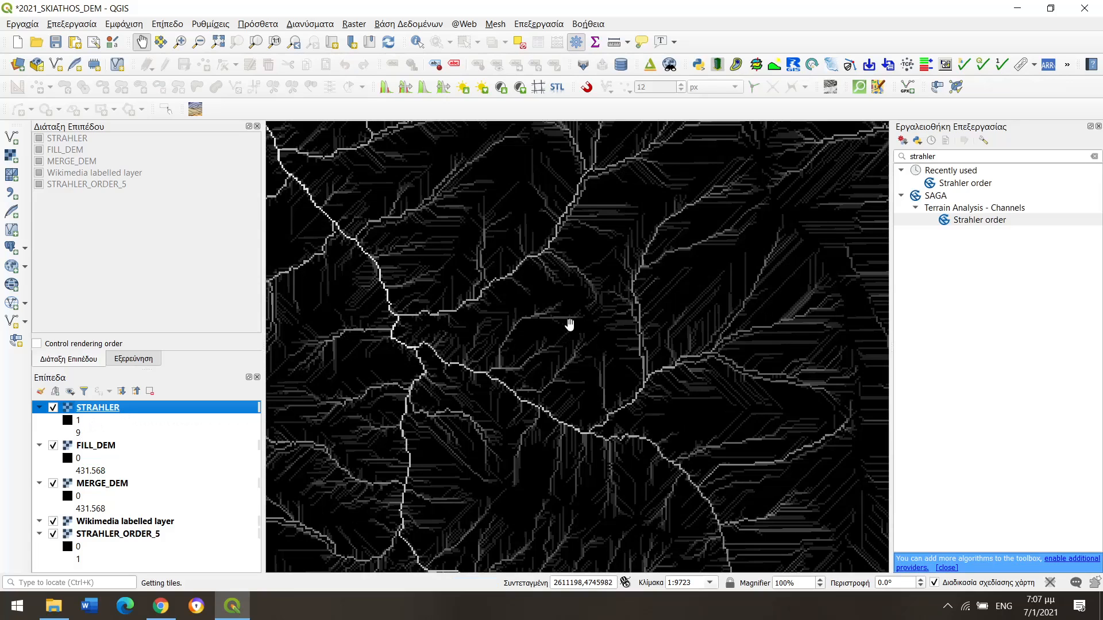
{"action": "scroll", "coordinate": [570, 325], "scroll_direction": "down", "scroll_amount": 1}
{"action": "scroll", "coordinate": [569, 325], "scroll_direction": "down", "scroll_amount": 2}
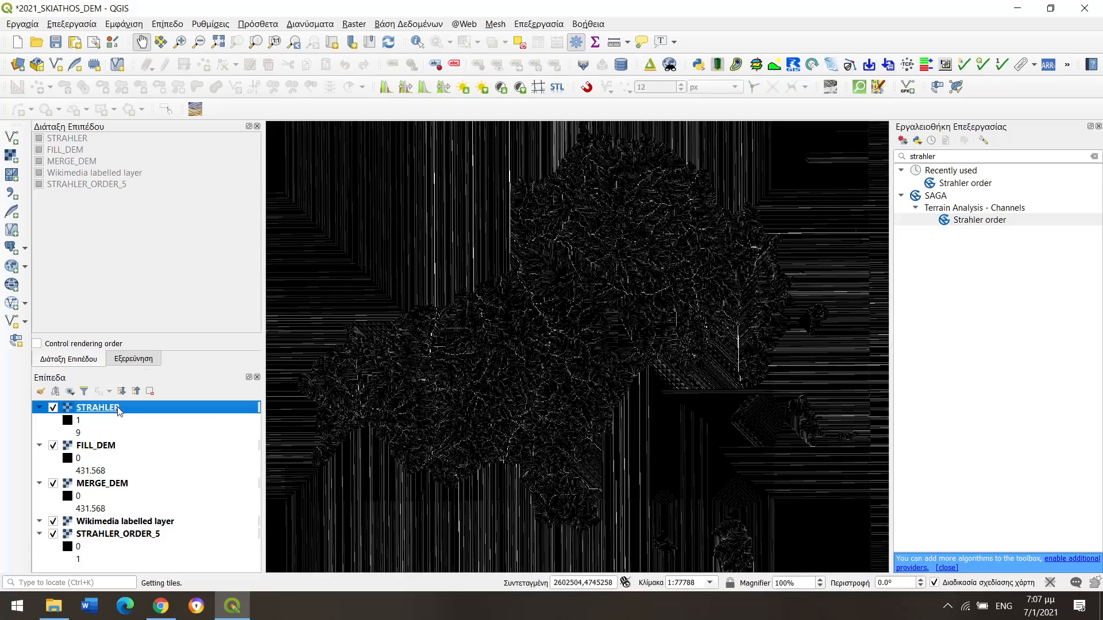
{"action": "mouse_move", "coordinate": [119, 411]}
{"action": "left_click", "coordinate": [361, 24]}
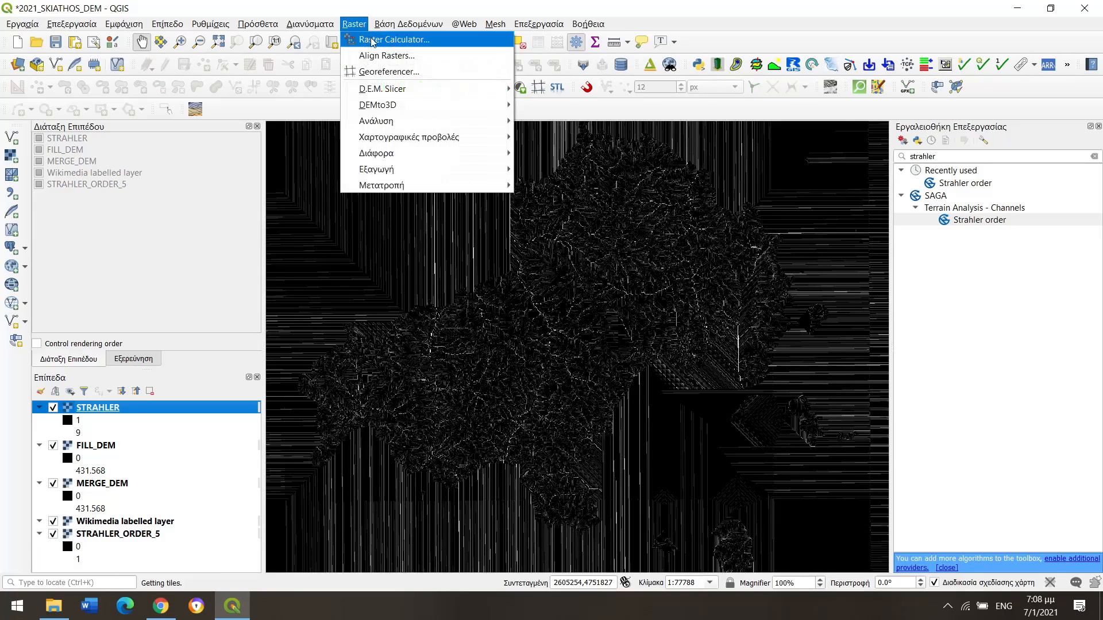
{"action": "left_click", "coordinate": [380, 40]}
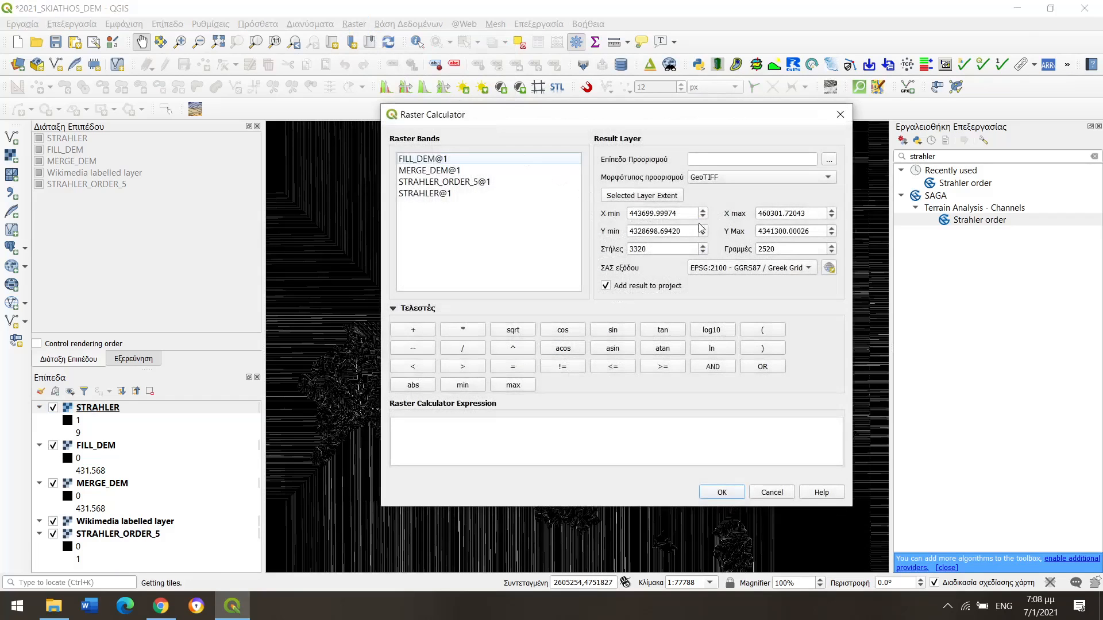
{"action": "left_click", "coordinate": [829, 161]}
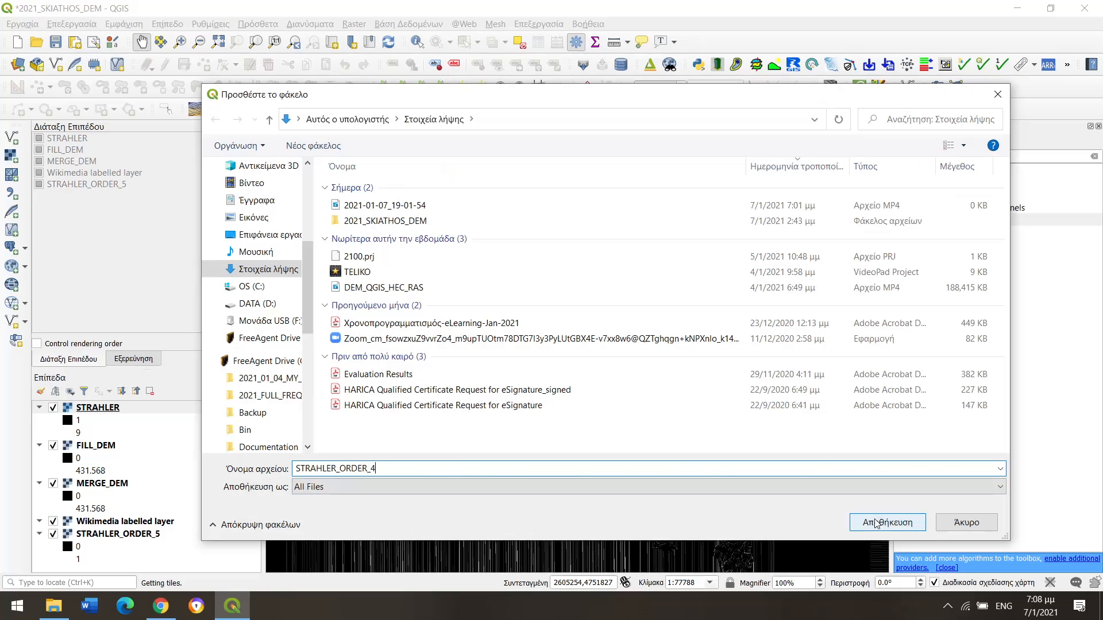
{"action": "left_click", "coordinate": [875, 523]}
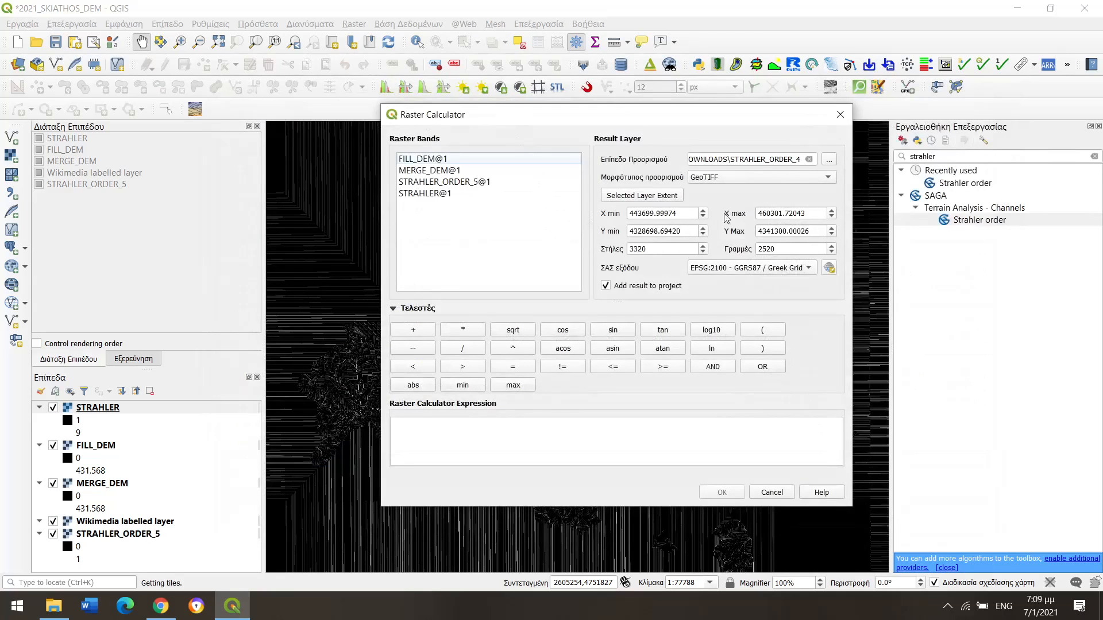
{"action": "left_click", "coordinate": [829, 161]}
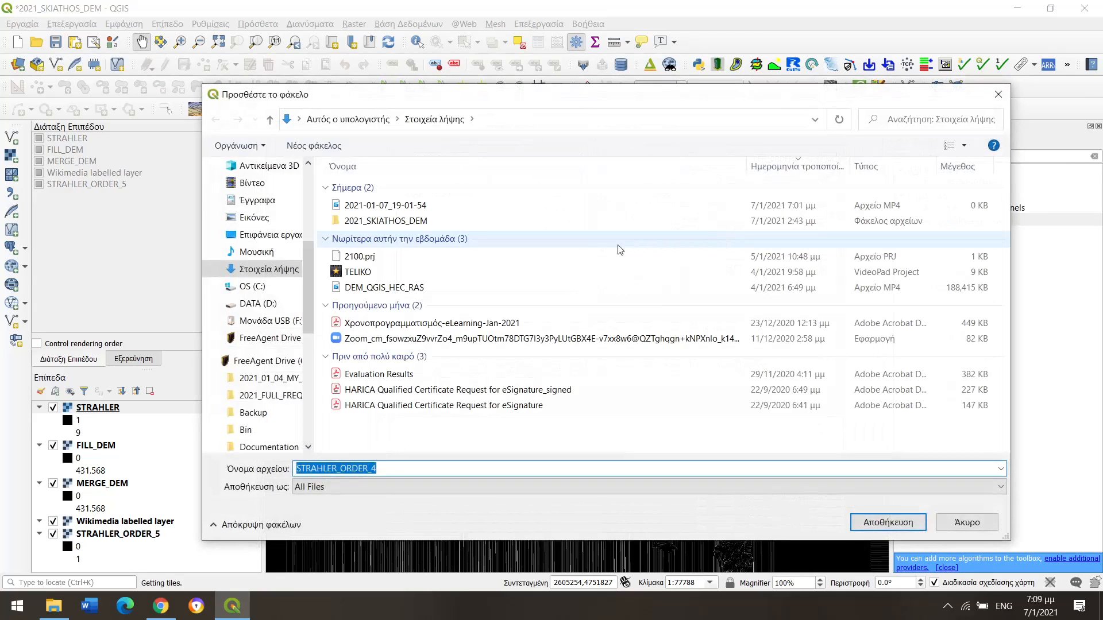
{"action": "double_click", "coordinate": [366, 222]}
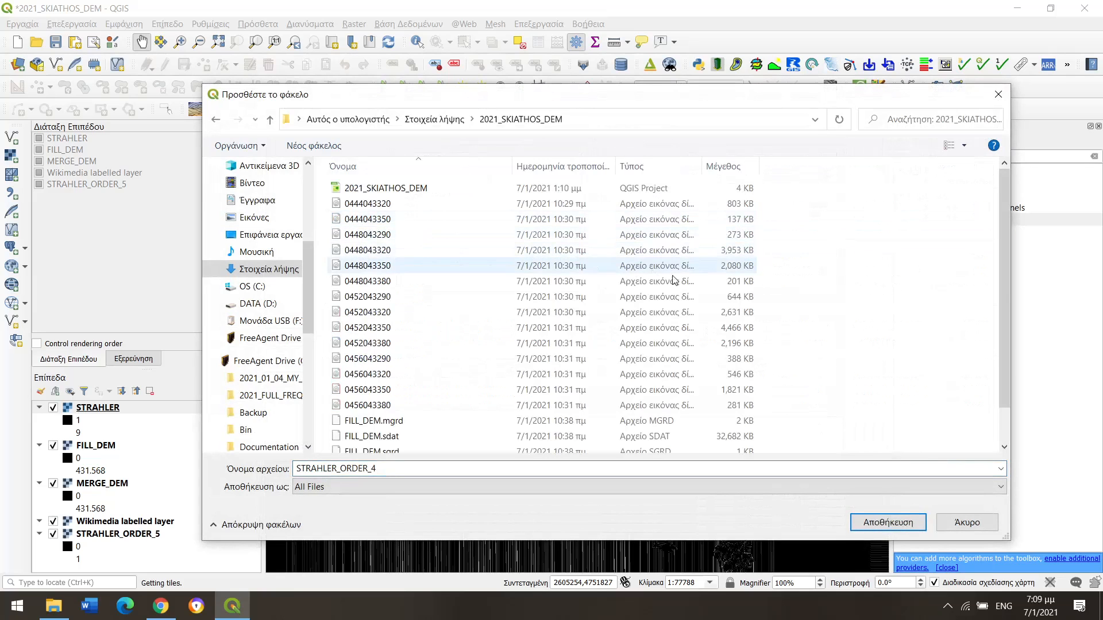
{"action": "left_click", "coordinate": [887, 523]}
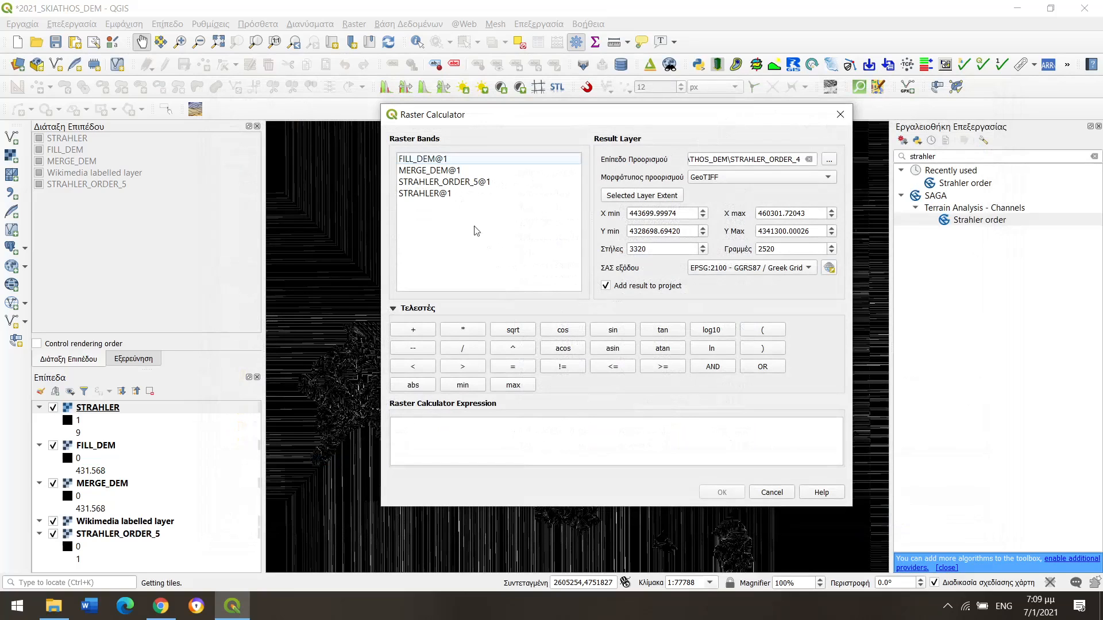
Step: Enter the raster expression "STRAHLER@1" >= 4 and run the calculation
{"action": "double_click", "coordinate": [445, 194]}
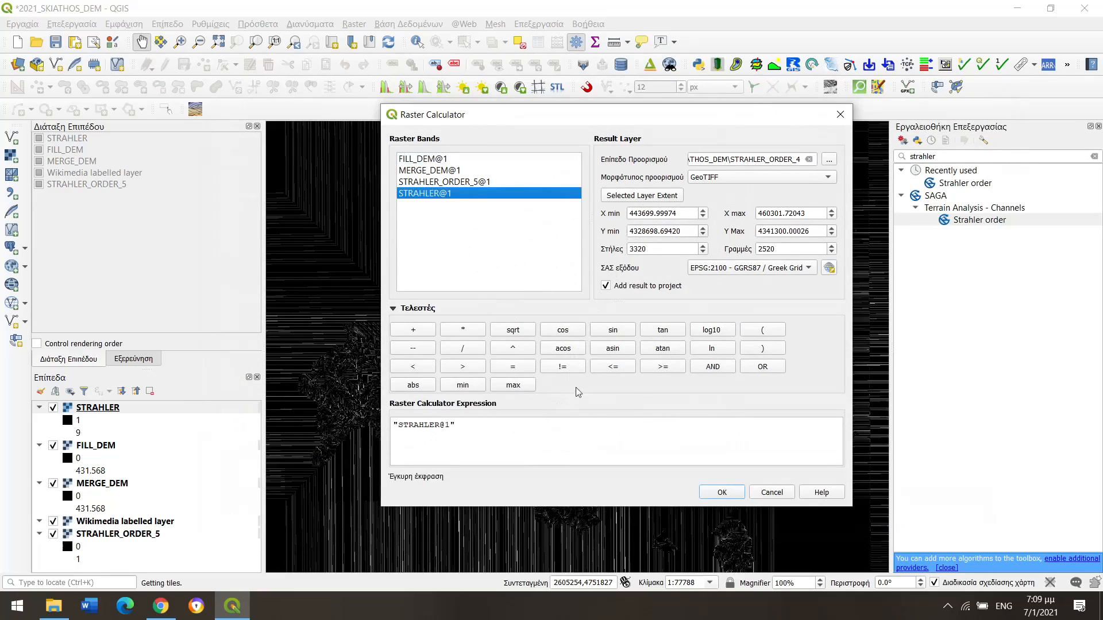
{"action": "left_click", "coordinate": [663, 368]}
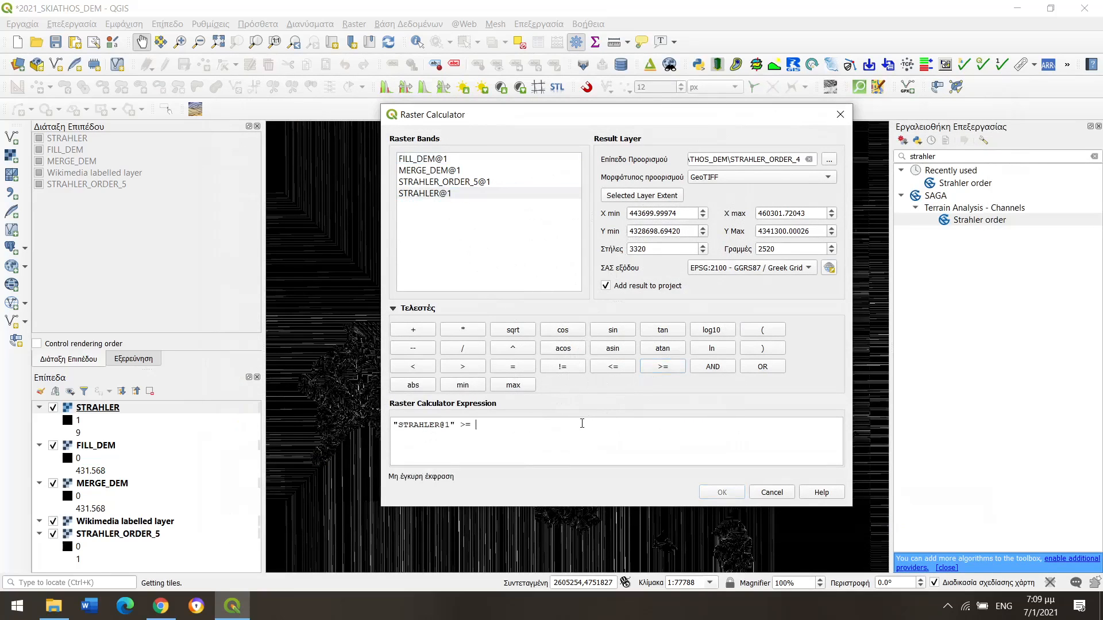
{"action": "type", "text": "4"}
{"action": "left_click", "coordinate": [721, 493]}
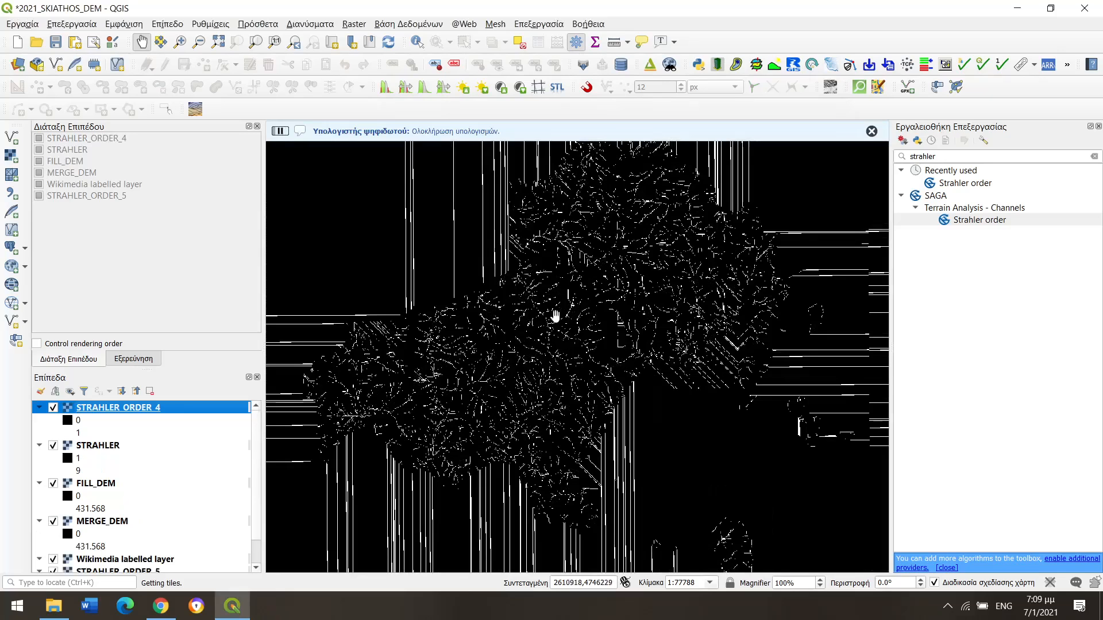
Step: Compare STRAHLER_ORDER_4 with the STRAHLER layer beneath it and examine its stream network close up and across the whole island
{"action": "left_click", "coordinate": [52, 408]}
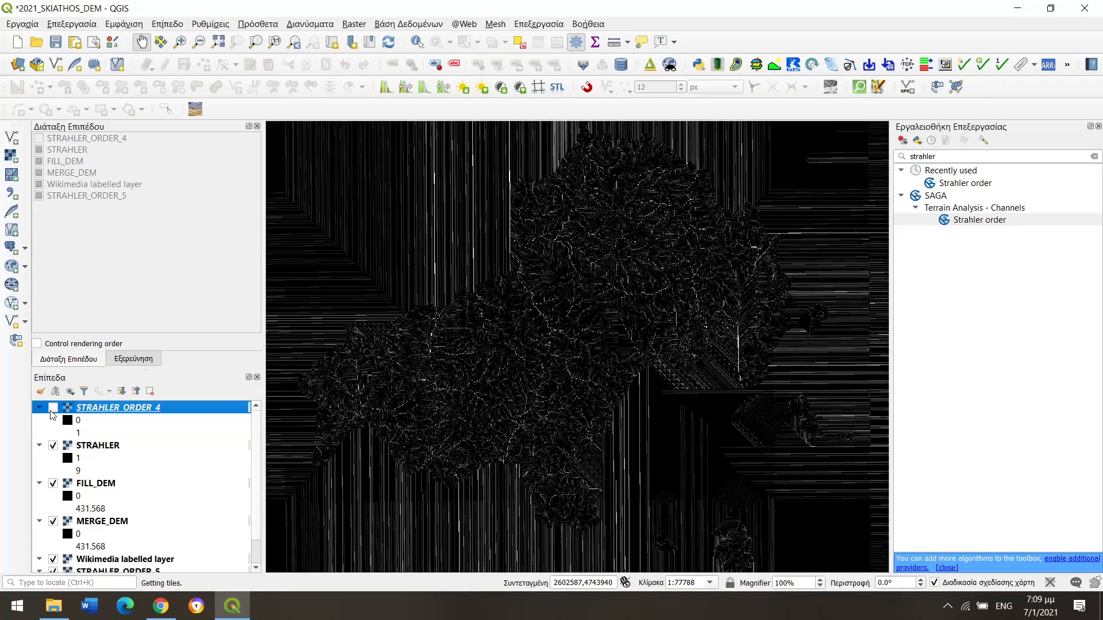
{"action": "left_click", "coordinate": [53, 408]}
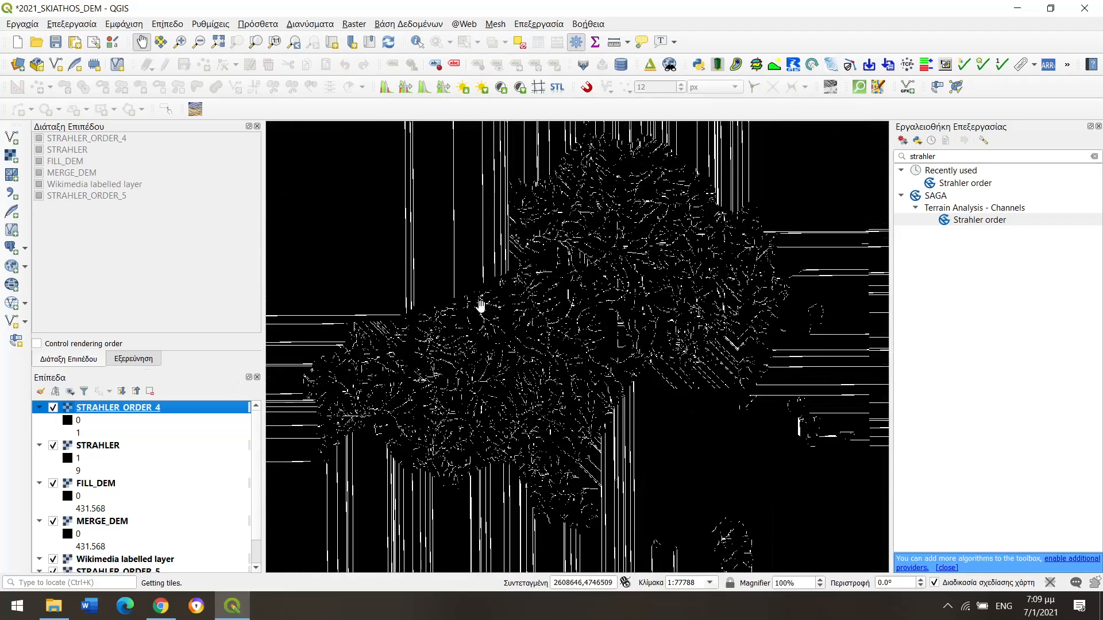
{"action": "scroll", "coordinate": [558, 353], "scroll_direction": "up", "scroll_amount": 2}
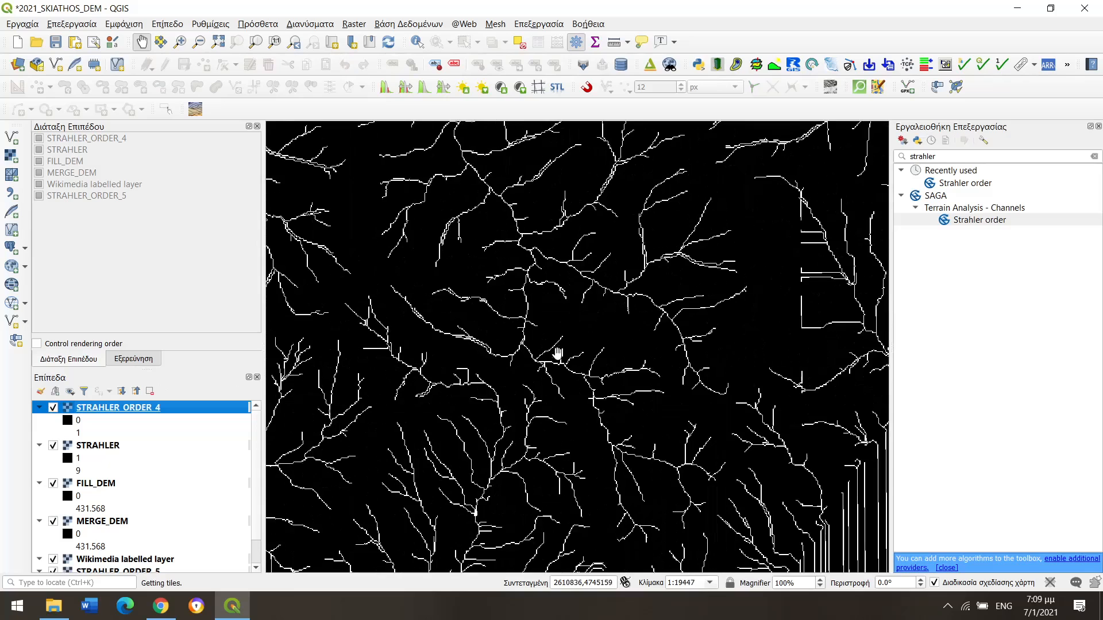
{"action": "scroll", "coordinate": [557, 353], "scroll_direction": "down", "scroll_amount": 2}
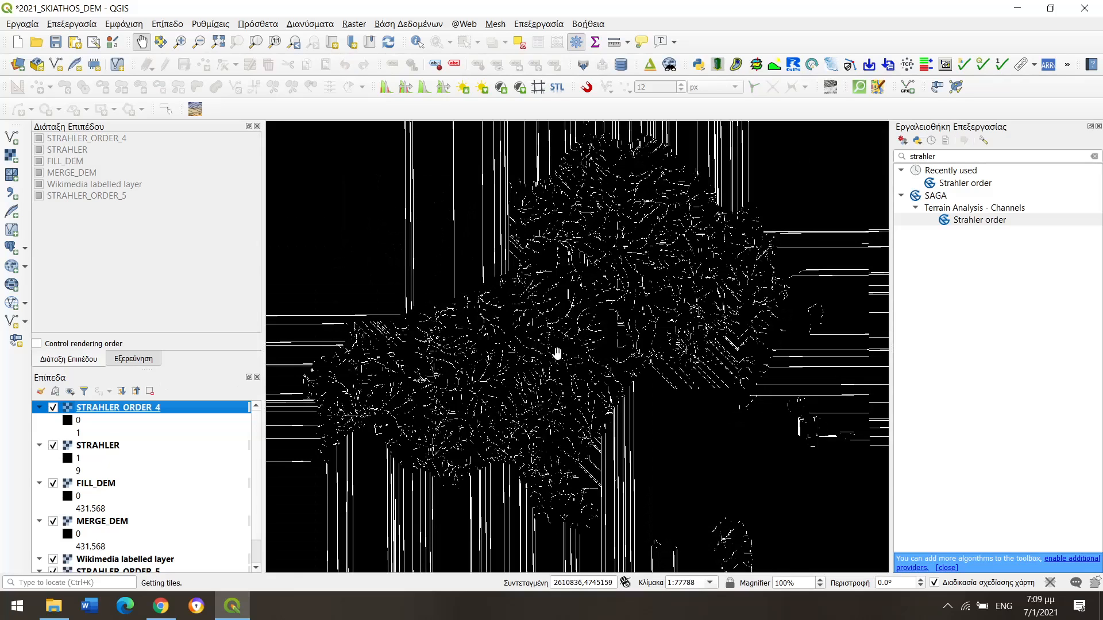
{"action": "scroll", "coordinate": [557, 353], "scroll_direction": "up", "scroll_amount": 1}
{"action": "scroll", "coordinate": [557, 353], "scroll_direction": "down", "scroll_amount": 1}
{"action": "scroll", "coordinate": [541, 324], "scroll_direction": "up", "scroll_amount": 2}
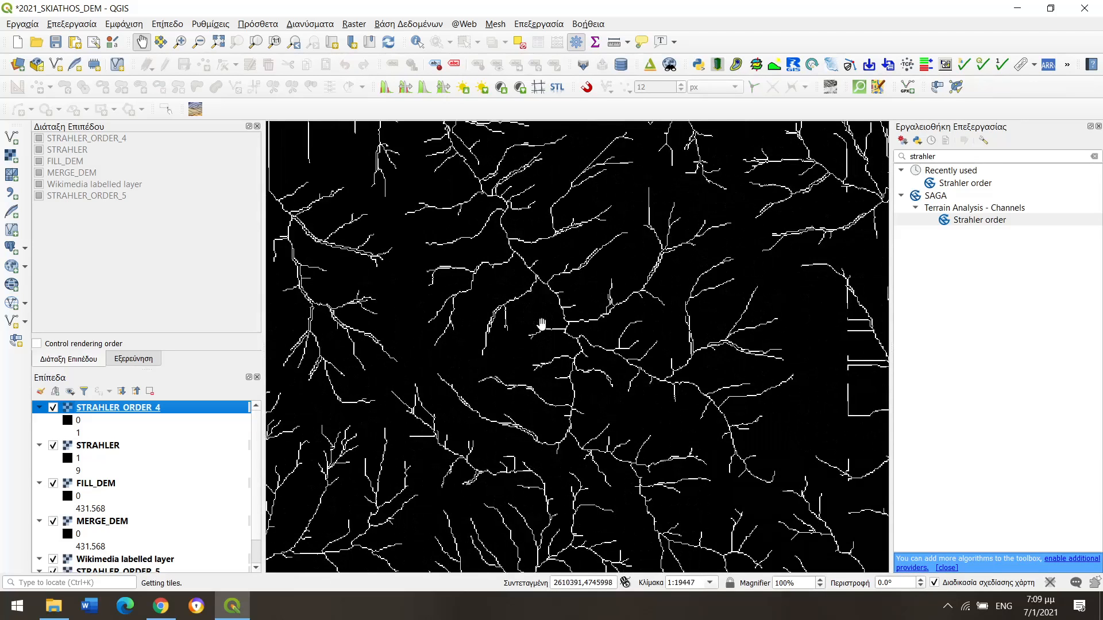
{"action": "scroll", "coordinate": [541, 324], "scroll_direction": "down", "scroll_amount": 2}
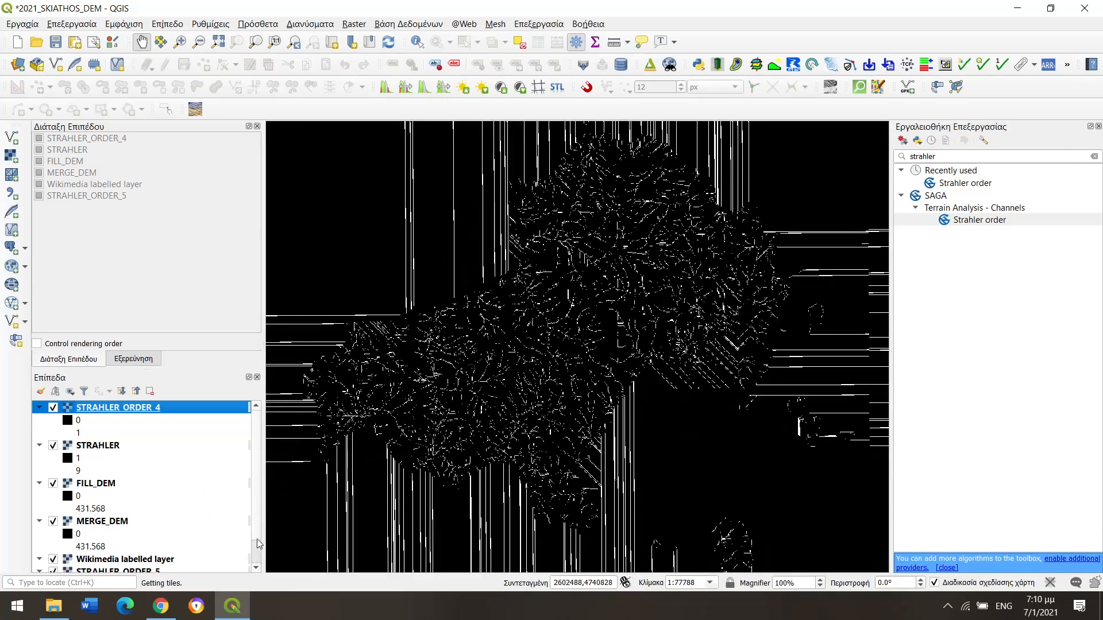
Step: Show only the STRAHLER_ORDER_5 layer, and turn STRAHLER_ORDER_4 back on to compare the two stream networks
{"action": "scroll", "coordinate": [257, 542], "scroll_direction": "down", "scroll_amount": 1}
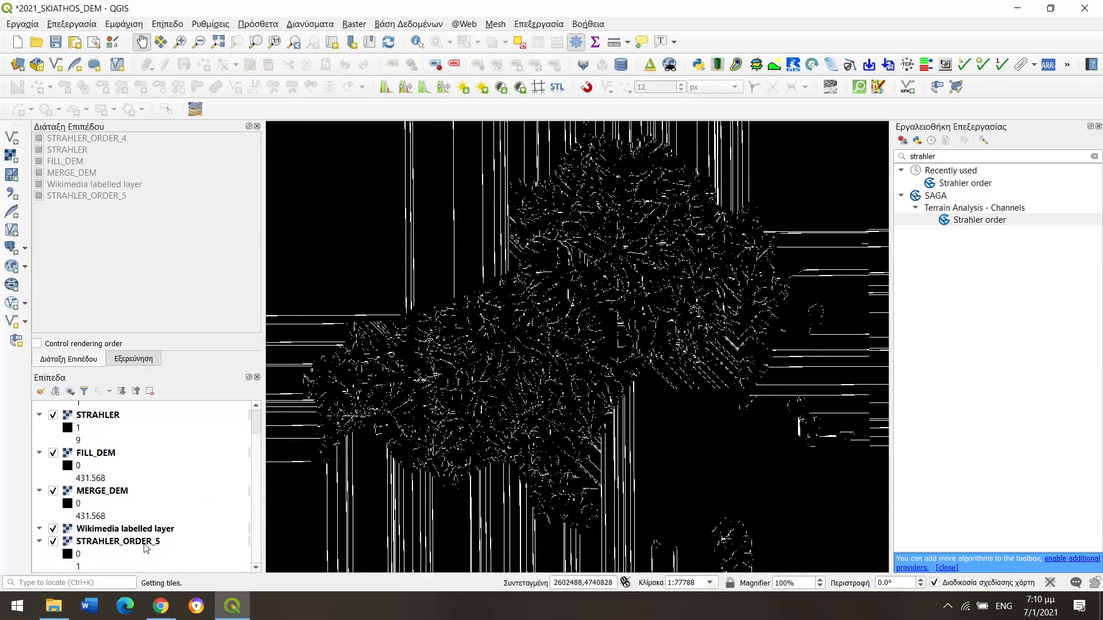
{"action": "left_click_drag", "start_coordinate": [146, 548], "coordinate": [135, 404]}
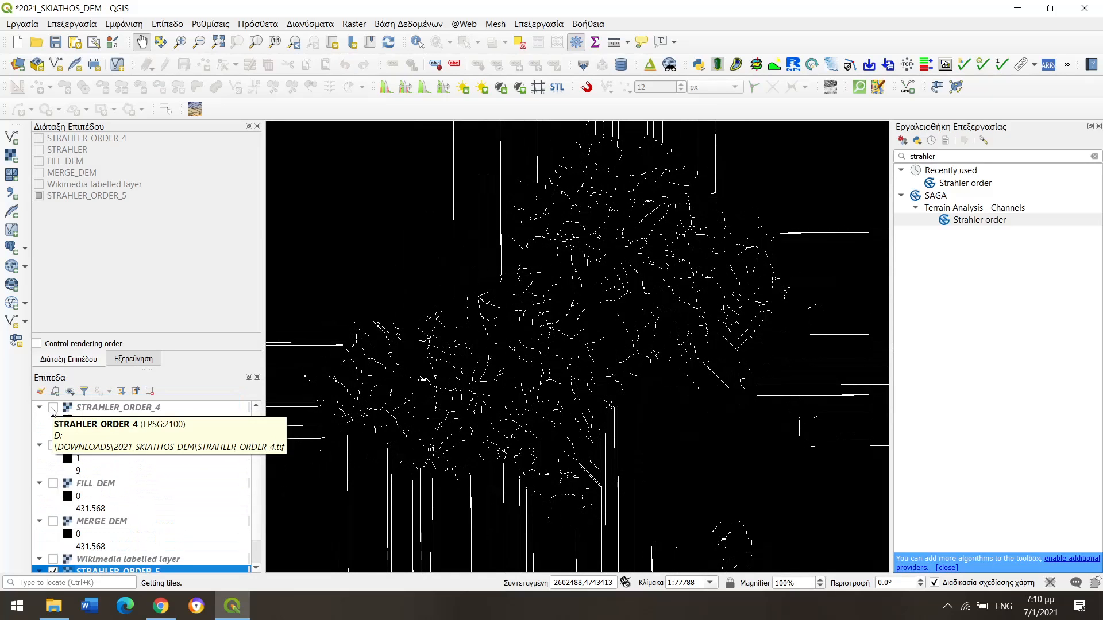
{"action": "left_click", "coordinate": [53, 409]}
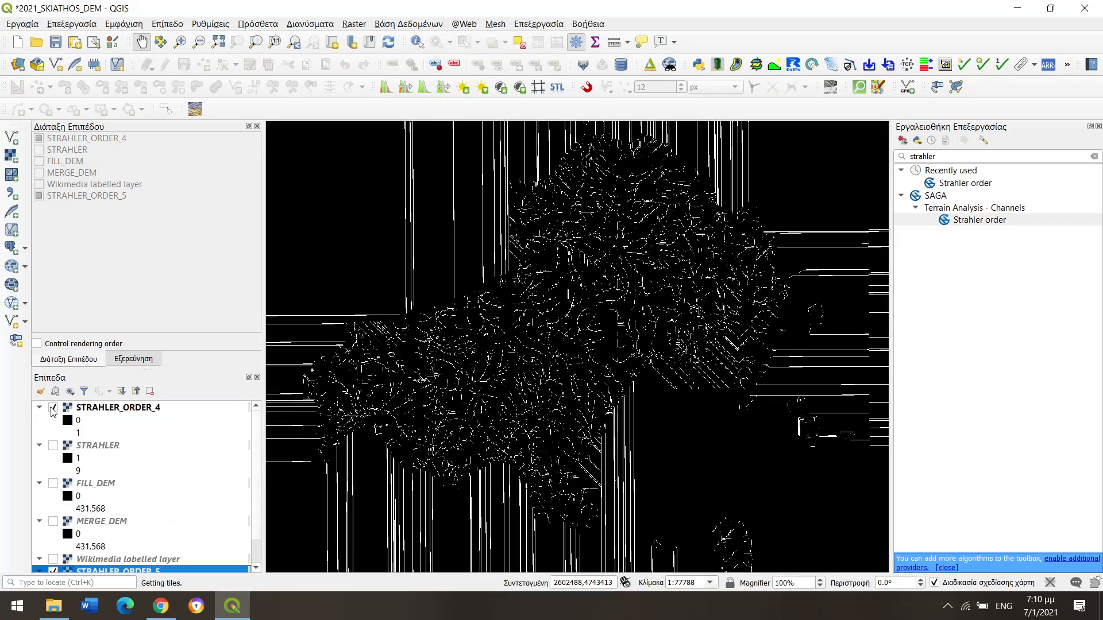
Step: Hide the STRAHLER_ORDER_4 layer and remove it from the project
{"action": "left_click", "coordinate": [53, 409]}
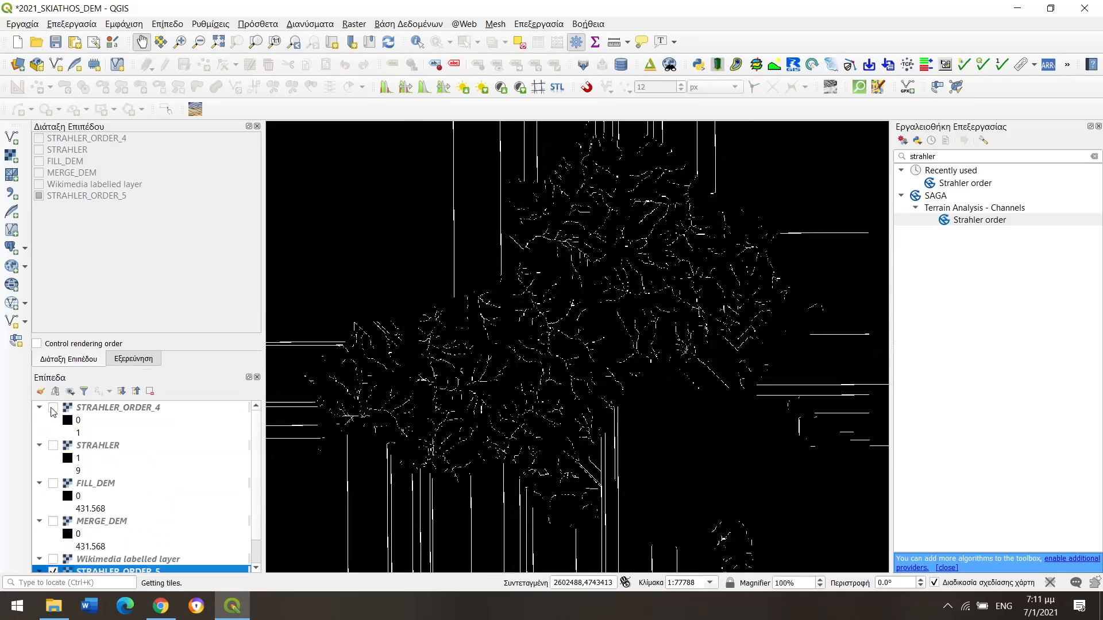
{"action": "scroll", "coordinate": [79, 499], "scroll_direction": "down", "scroll_amount": 2}
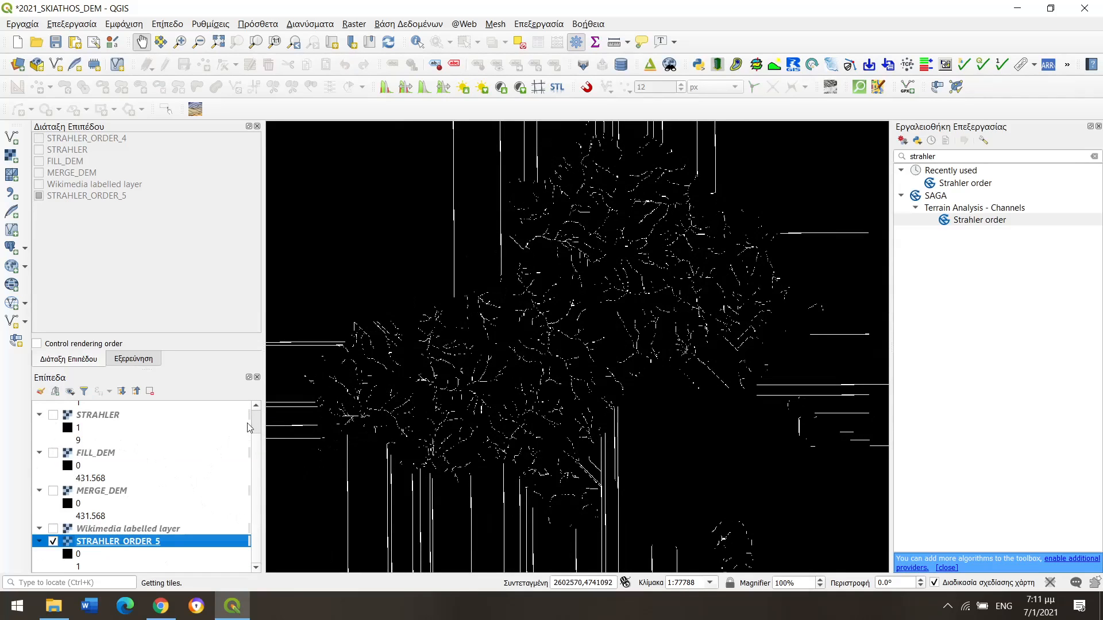
{"action": "scroll", "coordinate": [258, 440], "scroll_direction": "up", "scroll_amount": 1}
{"action": "scroll", "coordinate": [259, 440], "scroll_direction": "up", "scroll_amount": 1}
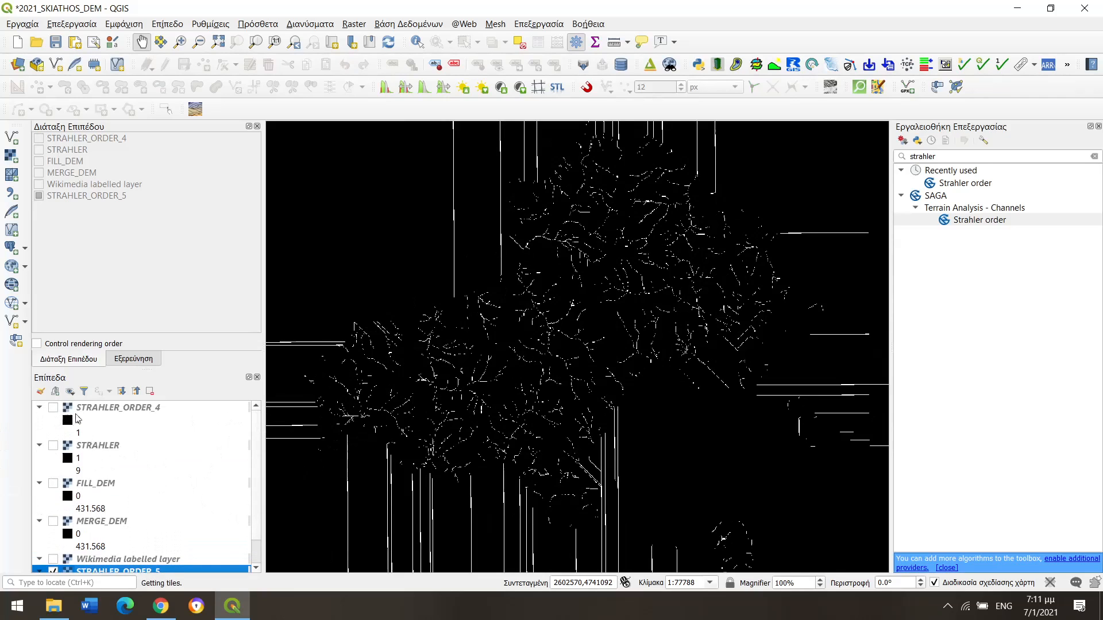
{"action": "right_click", "coordinate": [110, 407]}
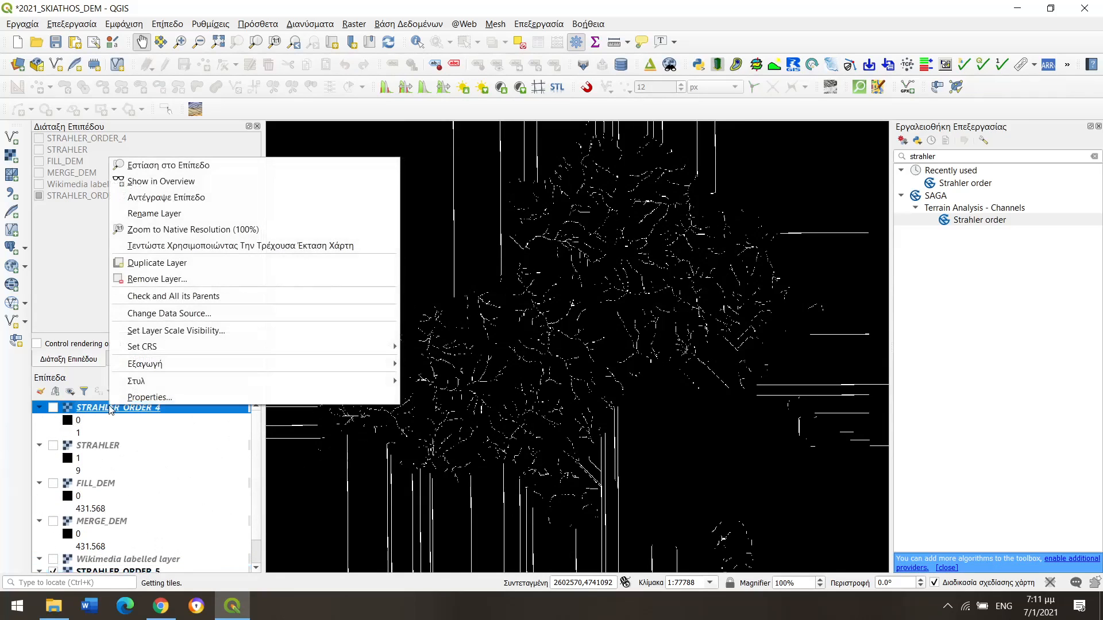
{"action": "left_click", "coordinate": [178, 279]}
{"action": "left_click", "coordinate": [553, 315]}
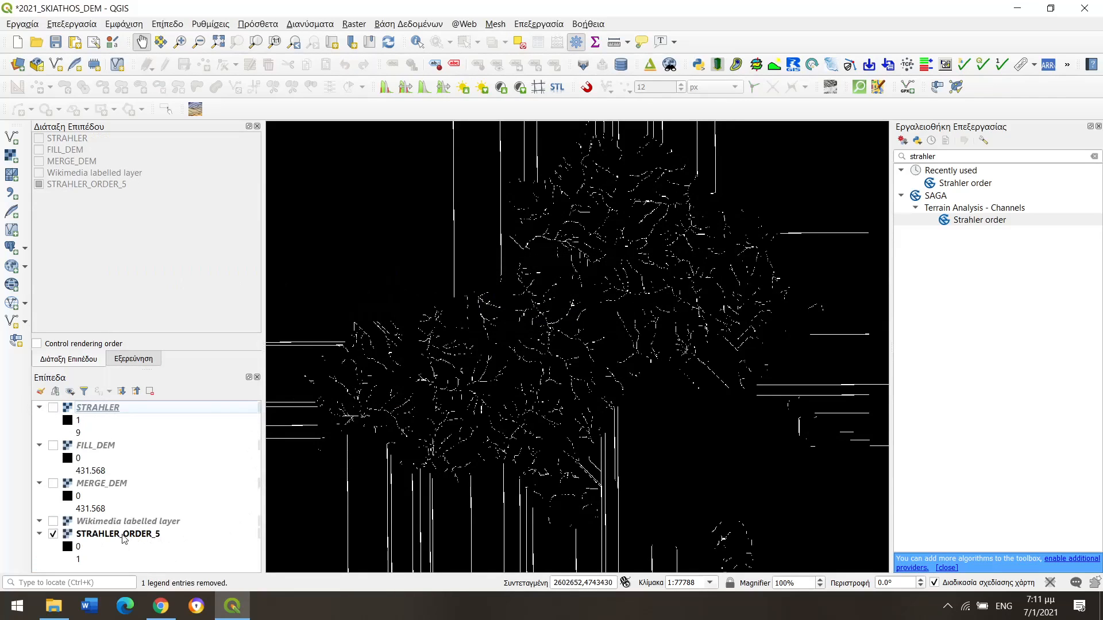
Step: Examine the STRAHLER_ORDER_5 stream network close up in the island's central area and across the whole island
{"action": "left_click_drag", "start_coordinate": [123, 540], "coordinate": [118, 428]}
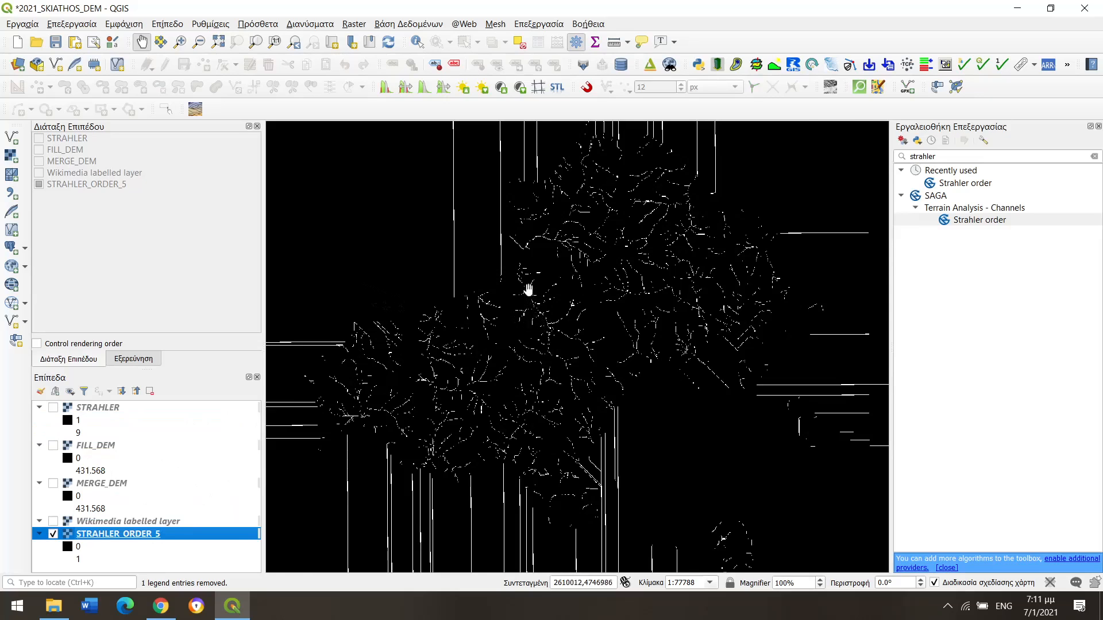
{"action": "scroll", "coordinate": [528, 289], "scroll_direction": "up", "scroll_amount": 2}
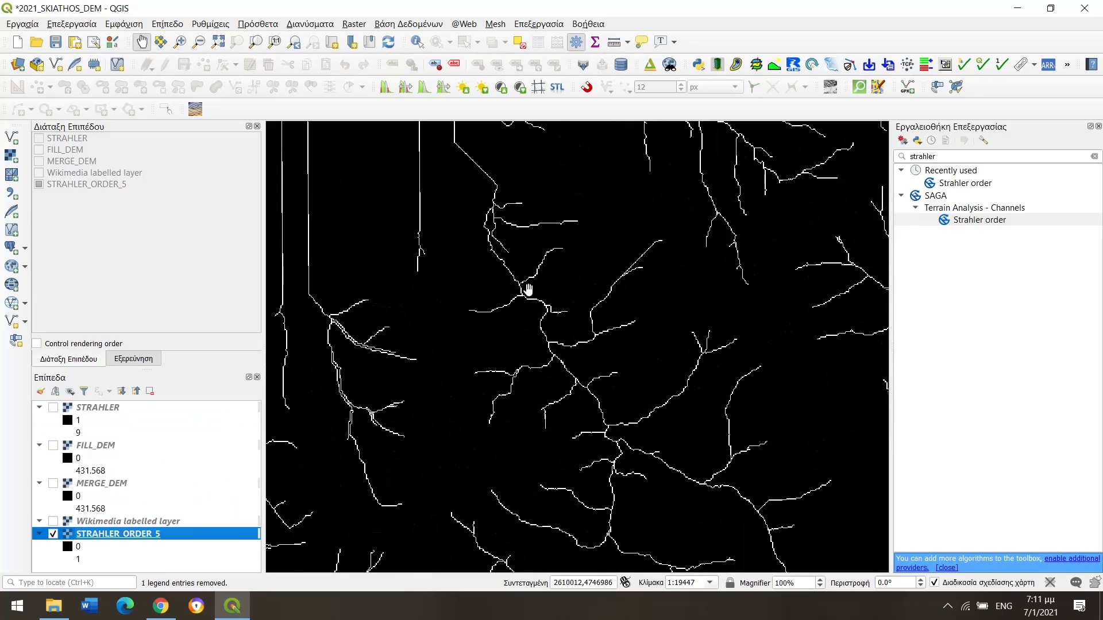
{"action": "scroll", "coordinate": [528, 289], "scroll_direction": "up", "scroll_amount": 1}
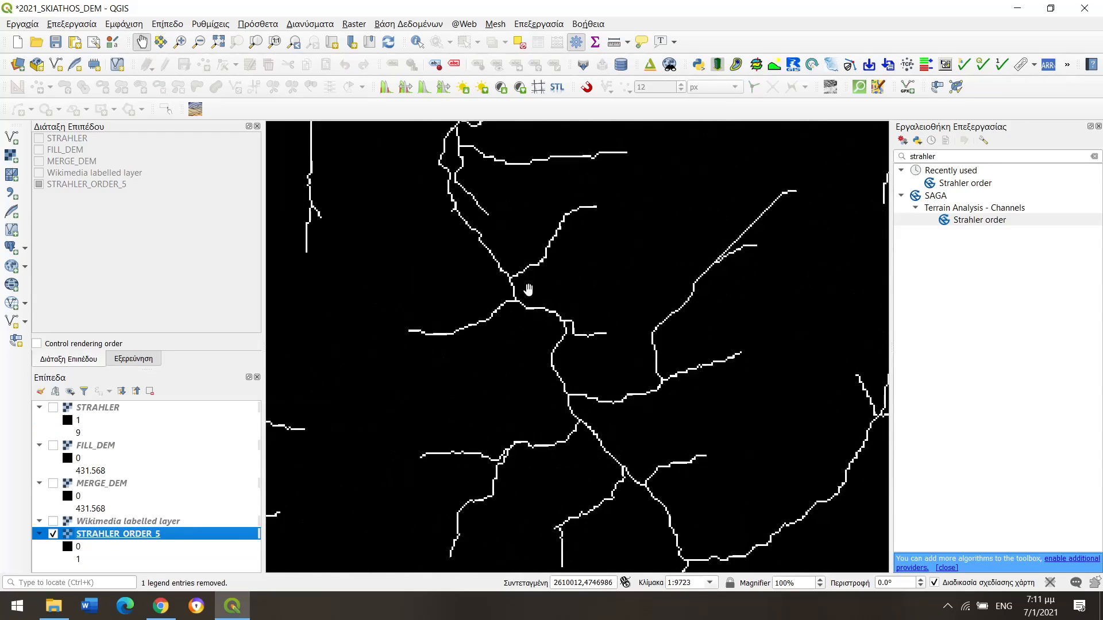
{"action": "scroll", "coordinate": [528, 289], "scroll_direction": "down", "scroll_amount": 3}
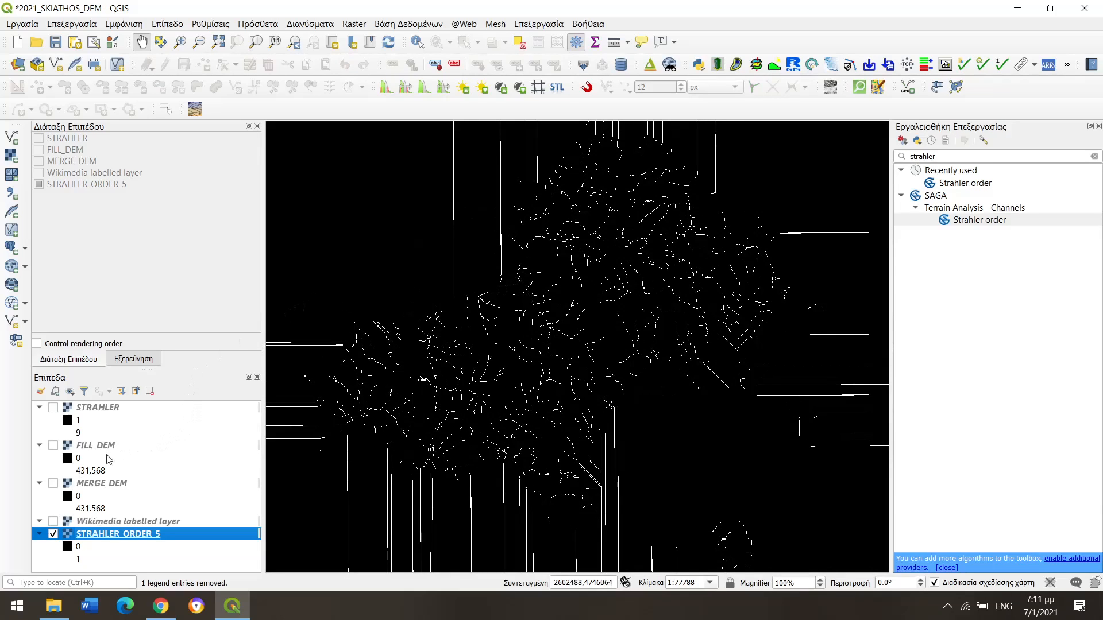
Step: Overlay the Wikimedia labelled layer to compare the STRAHLER_ORDER_5 streams with the mapped terrain close up, and hide it again
{"action": "left_click", "coordinate": [53, 521]}
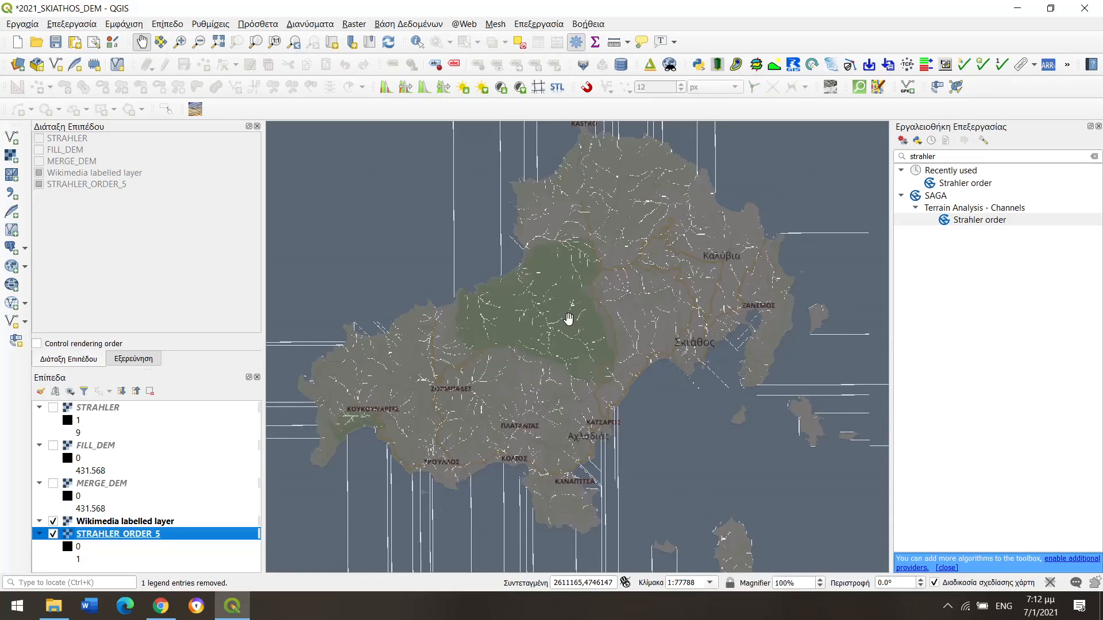
{"action": "scroll", "coordinate": [529, 293], "scroll_direction": "up", "scroll_amount": 4}
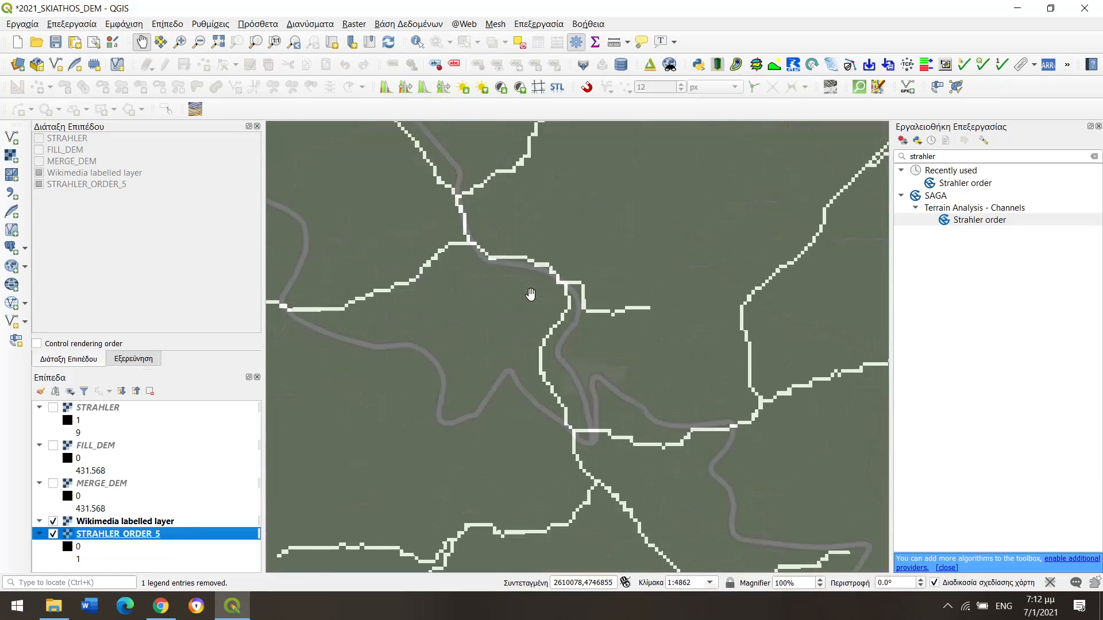
{"action": "scroll", "coordinate": [527, 289], "scroll_direction": "up", "scroll_amount": 1}
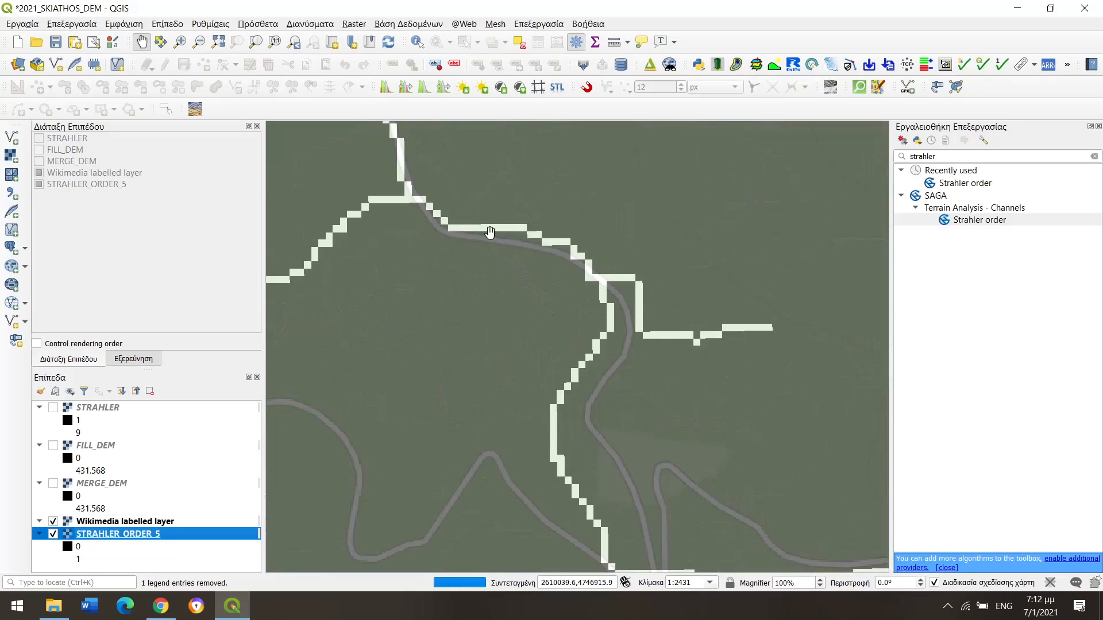
{"action": "scroll", "coordinate": [491, 229], "scroll_direction": "up", "scroll_amount": 2}
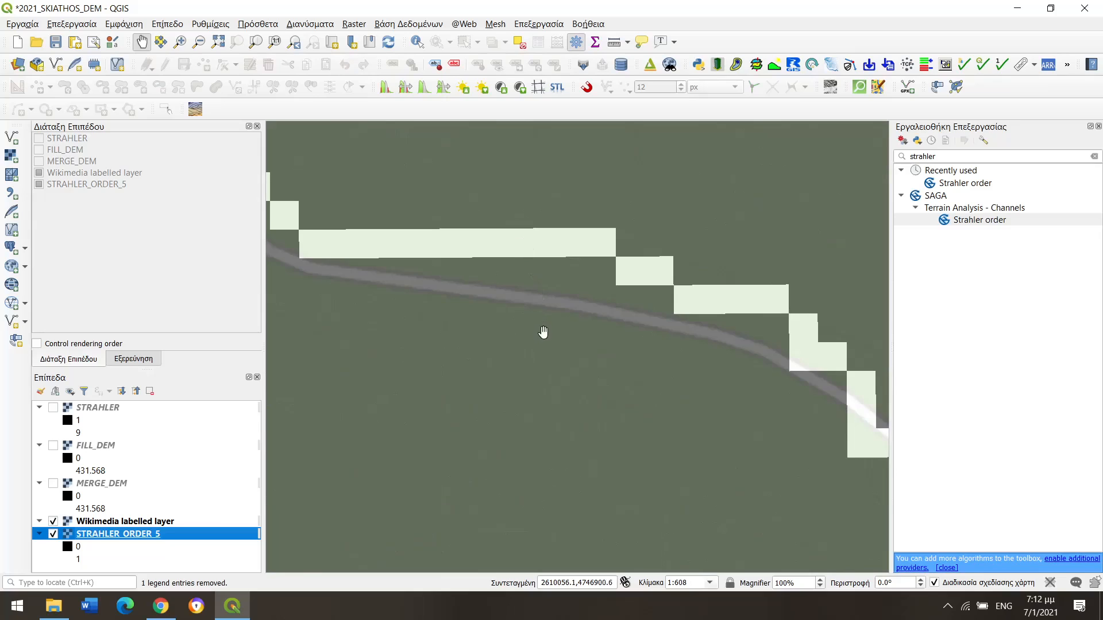
{"action": "scroll", "coordinate": [544, 332], "scroll_direction": "down", "scroll_amount": 1}
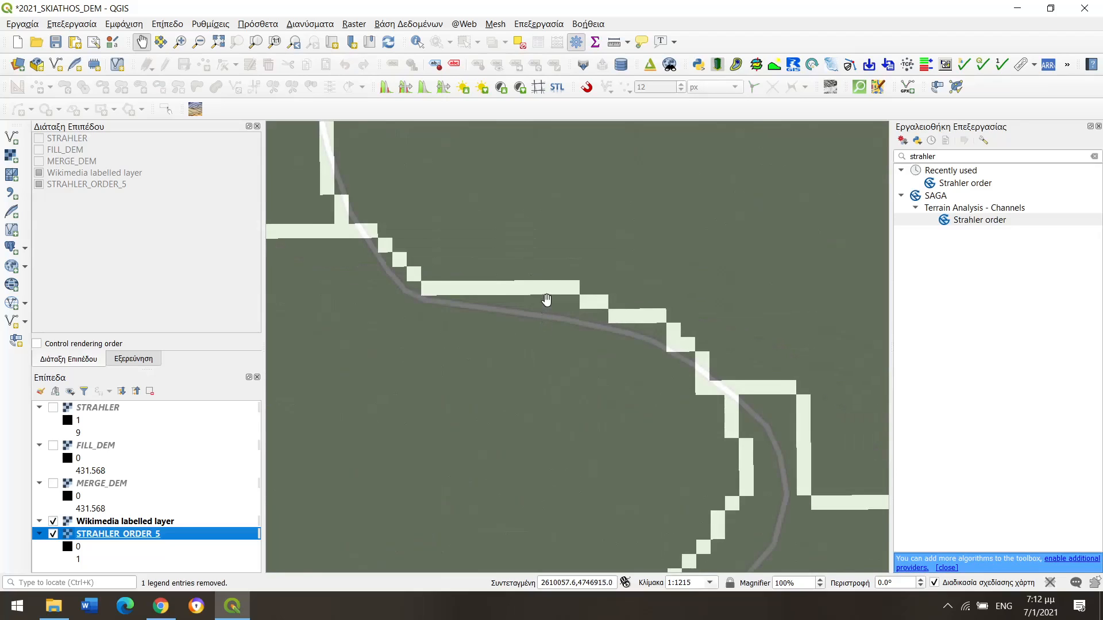
{"action": "scroll", "coordinate": [551, 268], "scroll_direction": "up", "scroll_amount": 2}
{"action": "scroll", "coordinate": [552, 268], "scroll_direction": "down", "scroll_amount": 2}
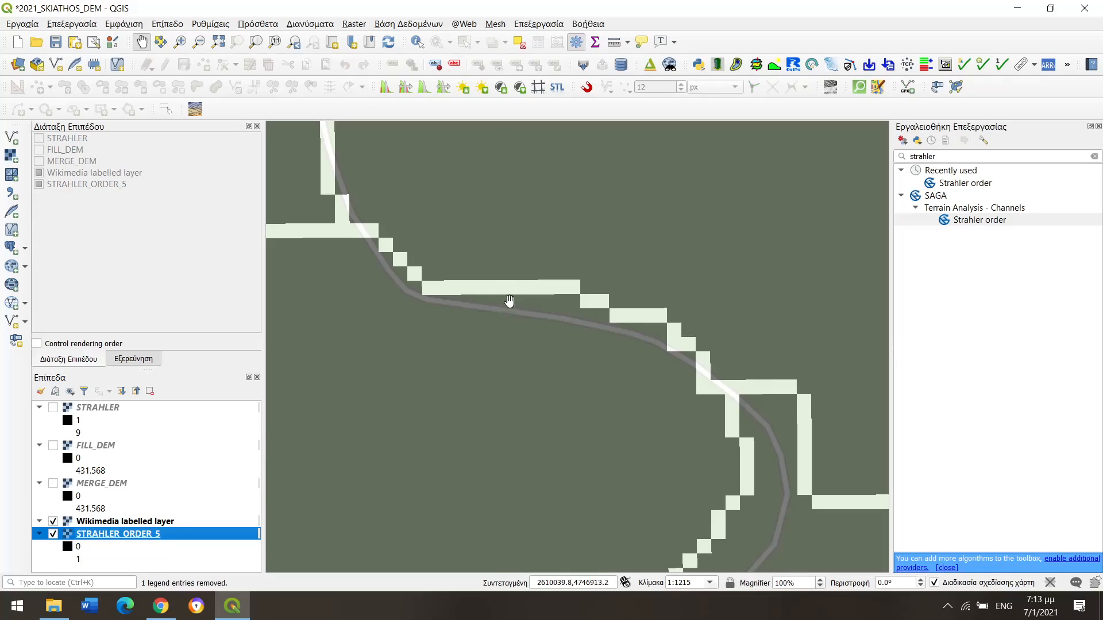
{"action": "scroll", "coordinate": [519, 324], "scroll_direction": "down", "scroll_amount": 3}
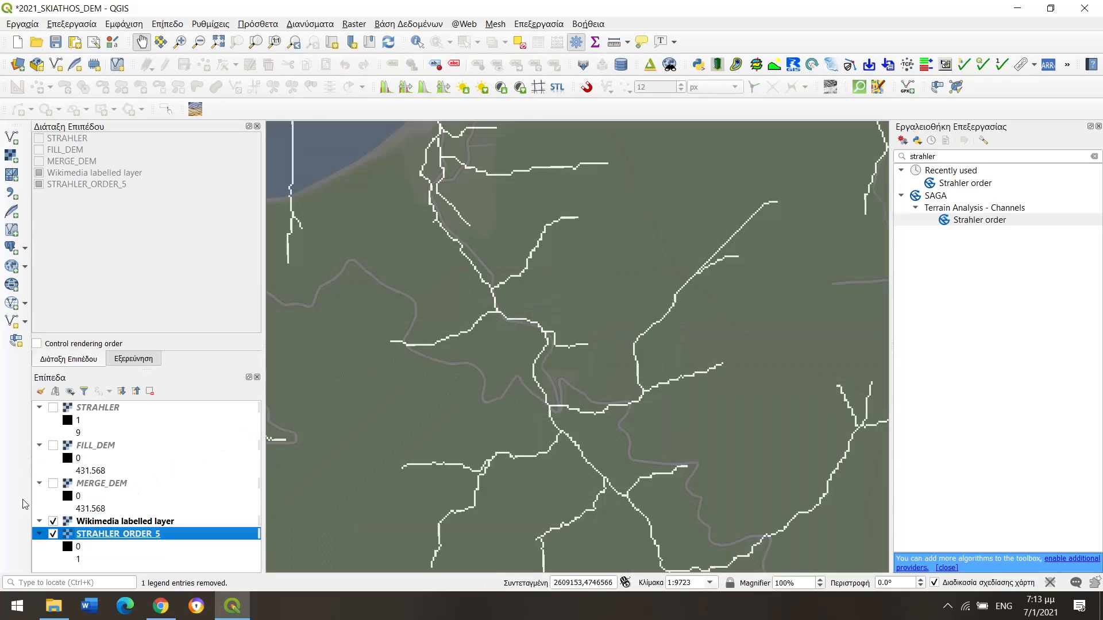
{"action": "left_click", "coordinate": [53, 521]}
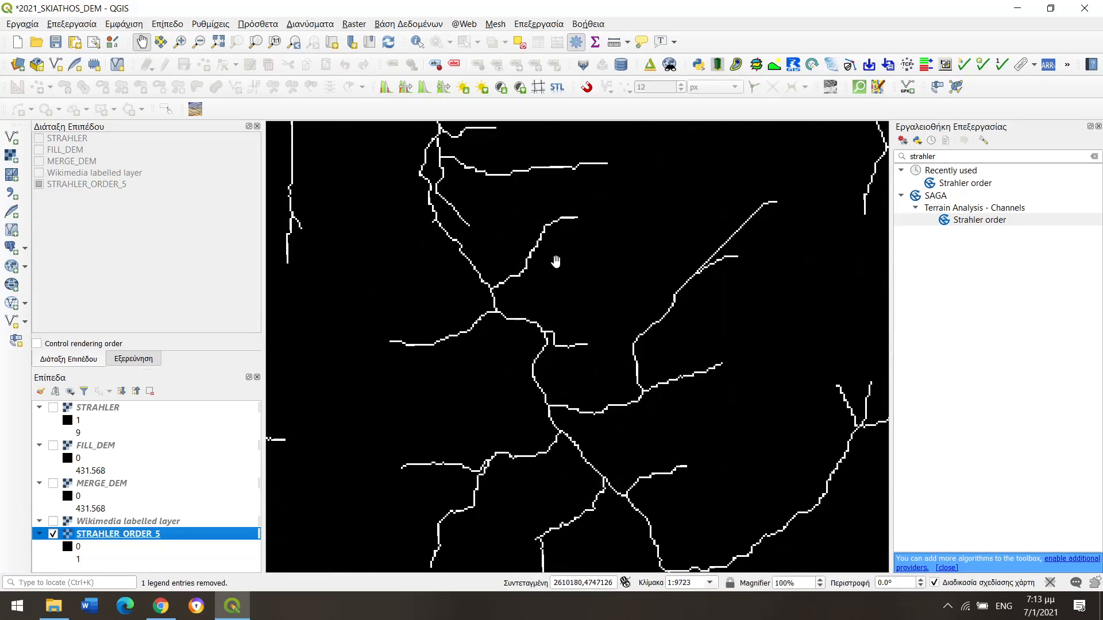
{"action": "scroll", "coordinate": [555, 261], "scroll_direction": "down", "scroll_amount": 3}
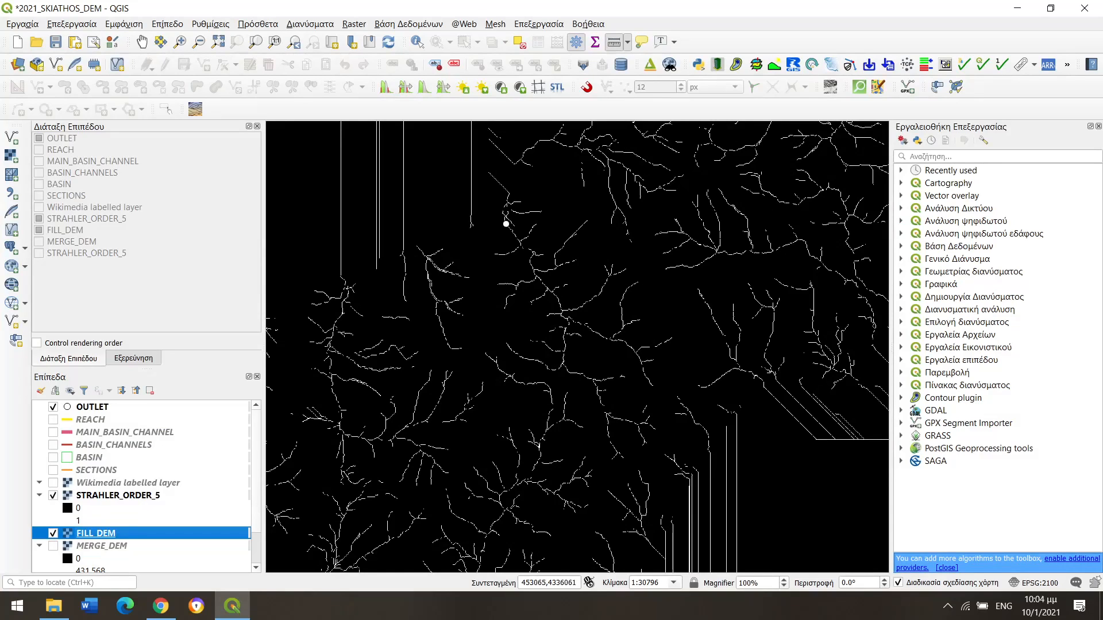
Step: Search the processing algorithms for "upslope" and open SAGA's Upslope area tool from Terrain Analysis - Hydrology
{"action": "left_click", "coordinate": [945, 157]}
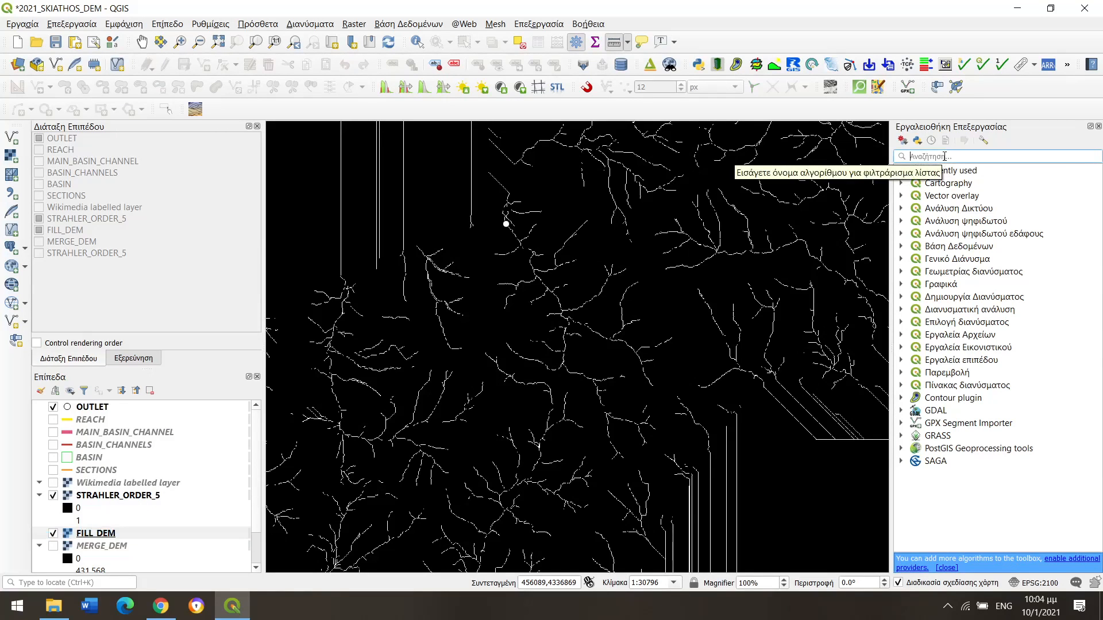
{"action": "type", "text": "up"}
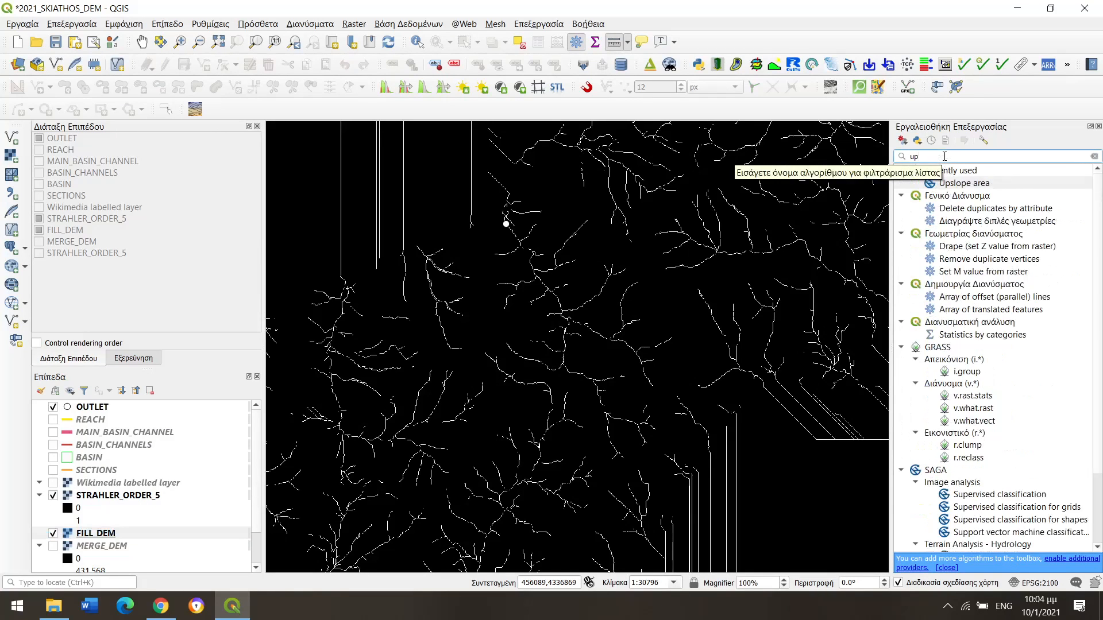
{"action": "type", "text": "slope"}
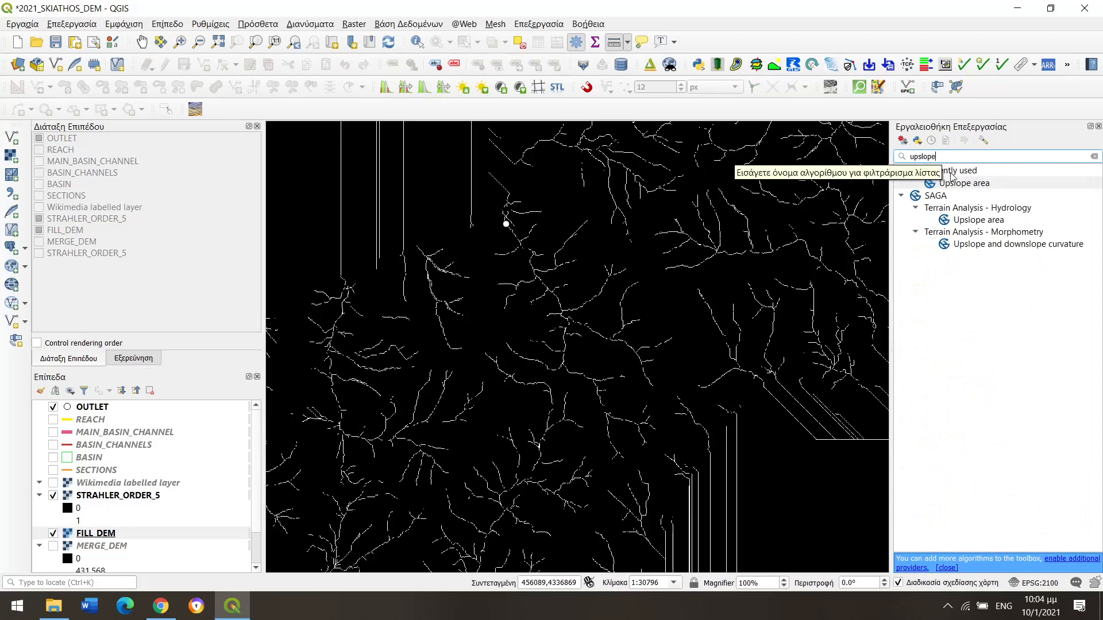
{"action": "left_click", "coordinate": [962, 223]}
{"action": "double_click", "coordinate": [961, 223]}
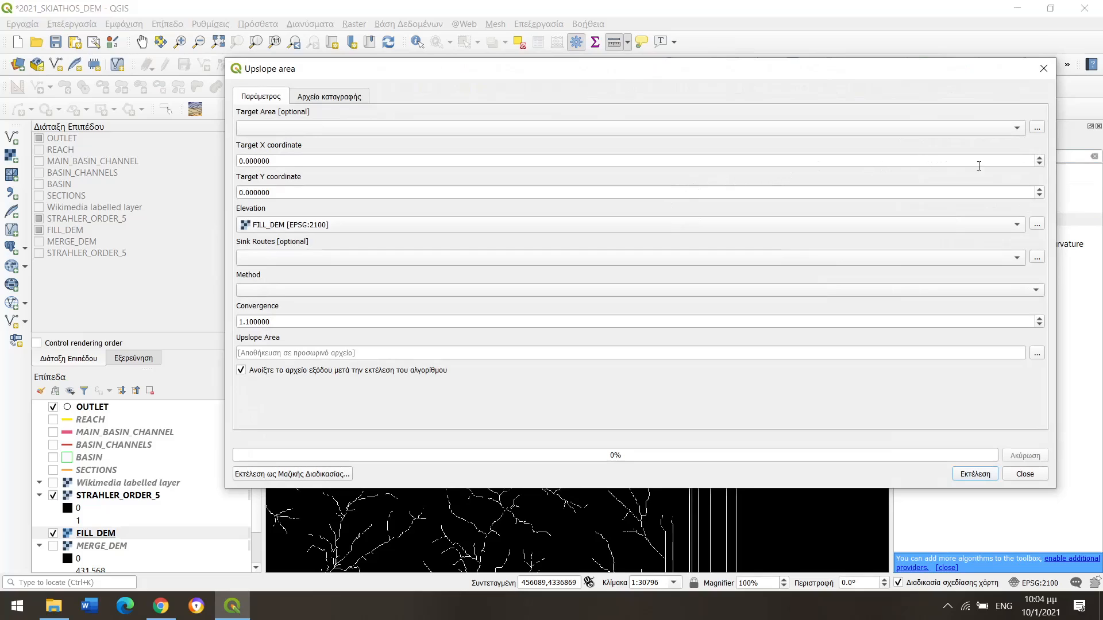
Step: Set the target coordinates of the upslope area to X 451808.07 and Y 4336451.81
{"action": "left_click_drag", "start_coordinate": [296, 161], "coordinate": [206, 162]}
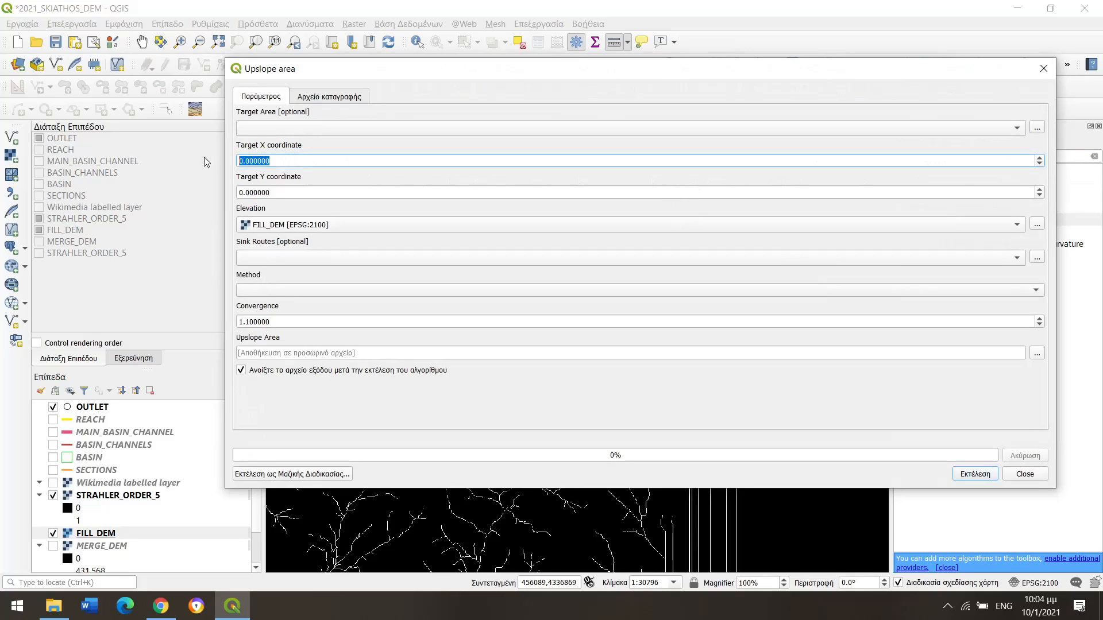
{"action": "type", "text": "451808.07"}
{"action": "key", "text": "Tab"}
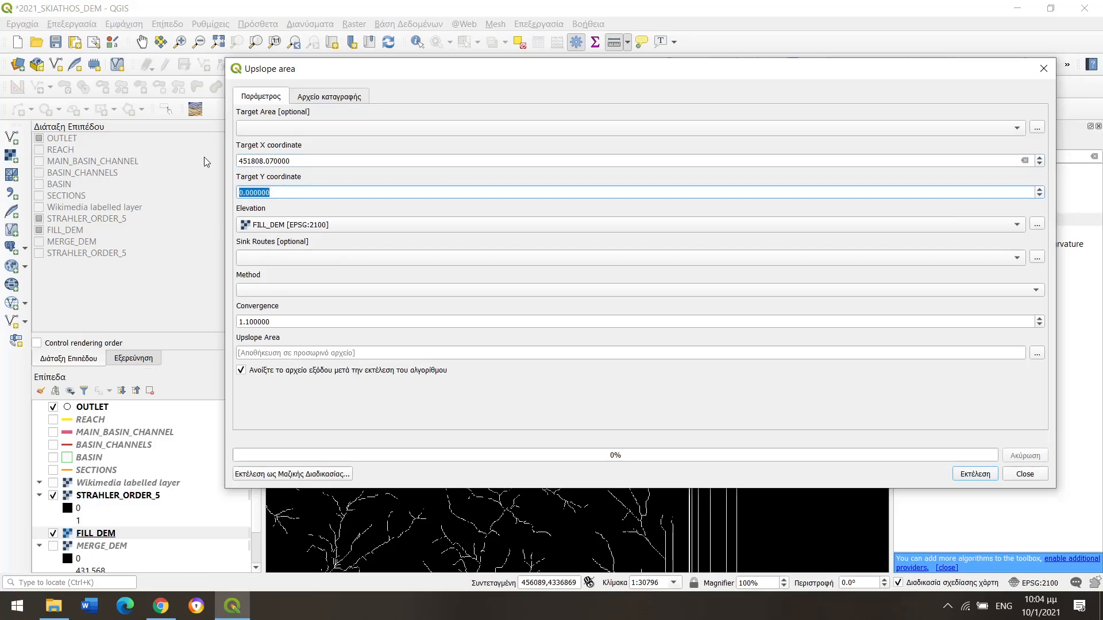
{"action": "type", "text": "4336451.81"}
{"action": "key", "text": "Tab"}
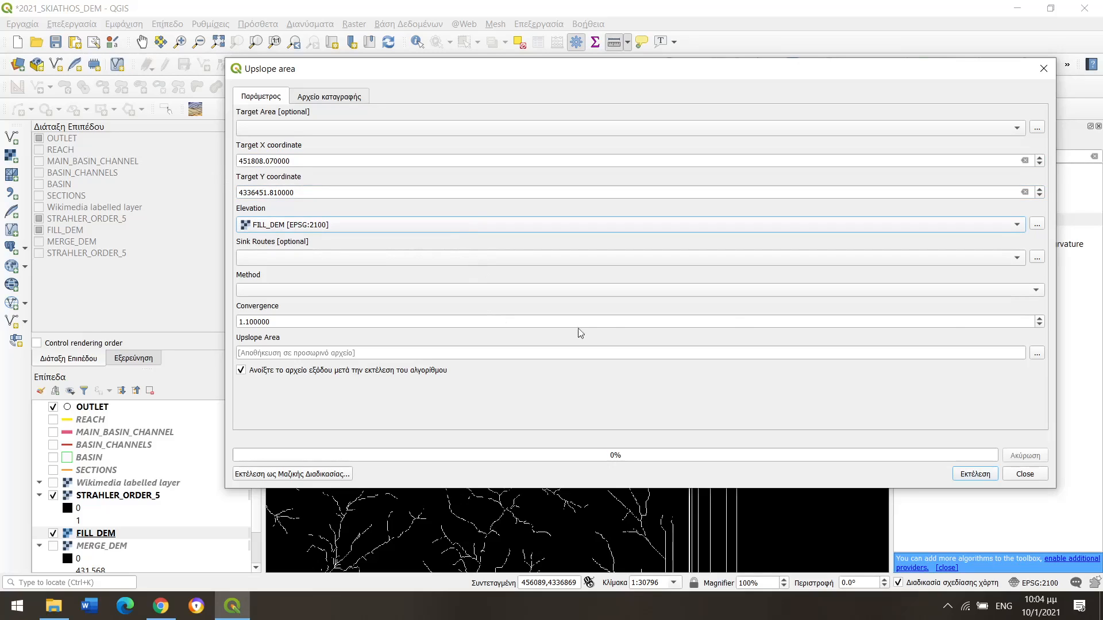
Step: Choose the Deterministic 8 method and run the upslope area calculation with output UPSLOPE_AREA.sdat in the 2021_SKIATHOS_DEM folder
{"action": "left_click", "coordinate": [1036, 291]}
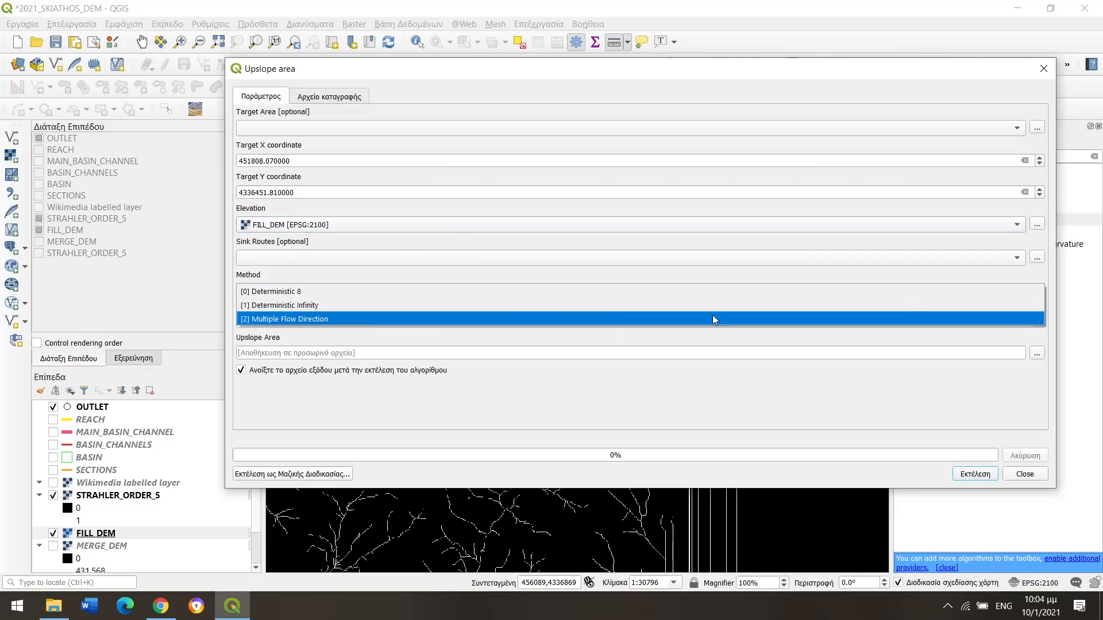
{"action": "left_click", "coordinate": [305, 294]}
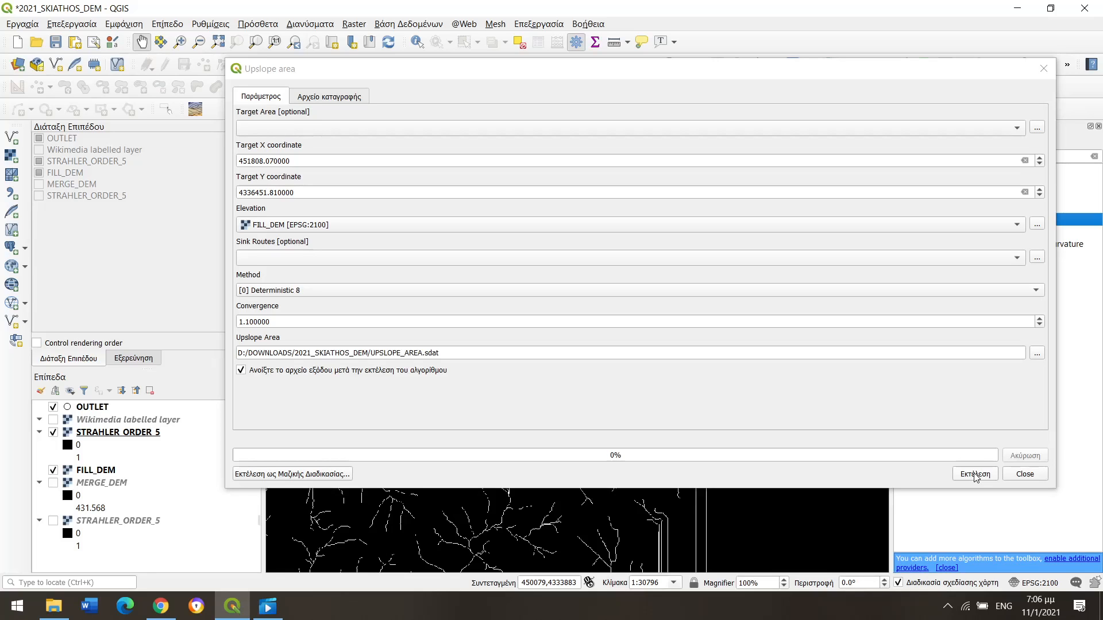
{"action": "left_click", "coordinate": [975, 475]}
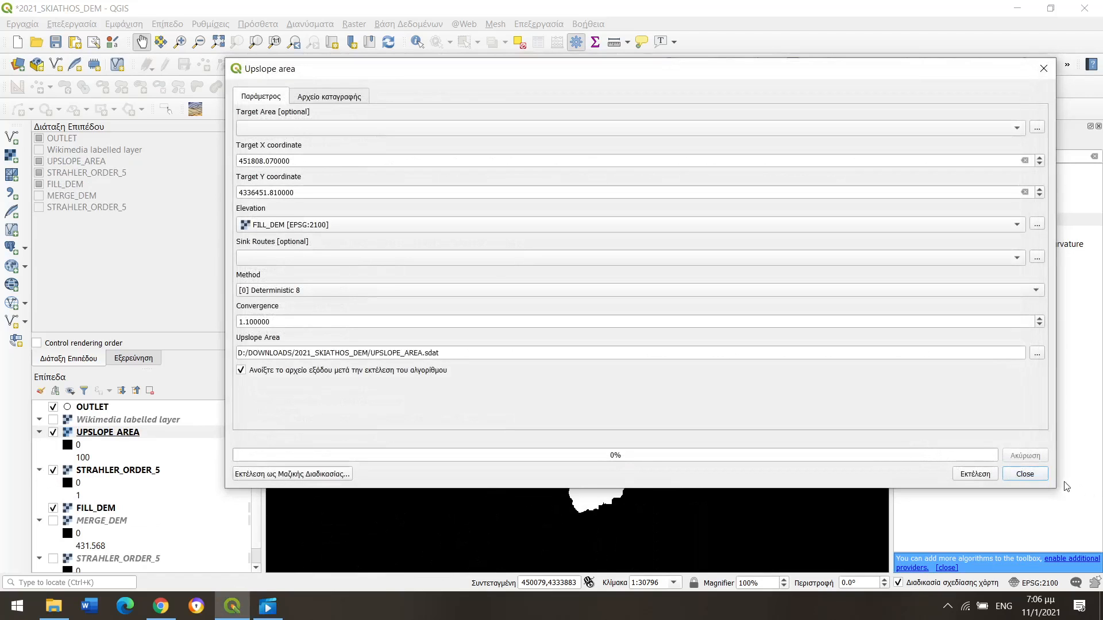
{"action": "left_click", "coordinate": [1025, 474]}
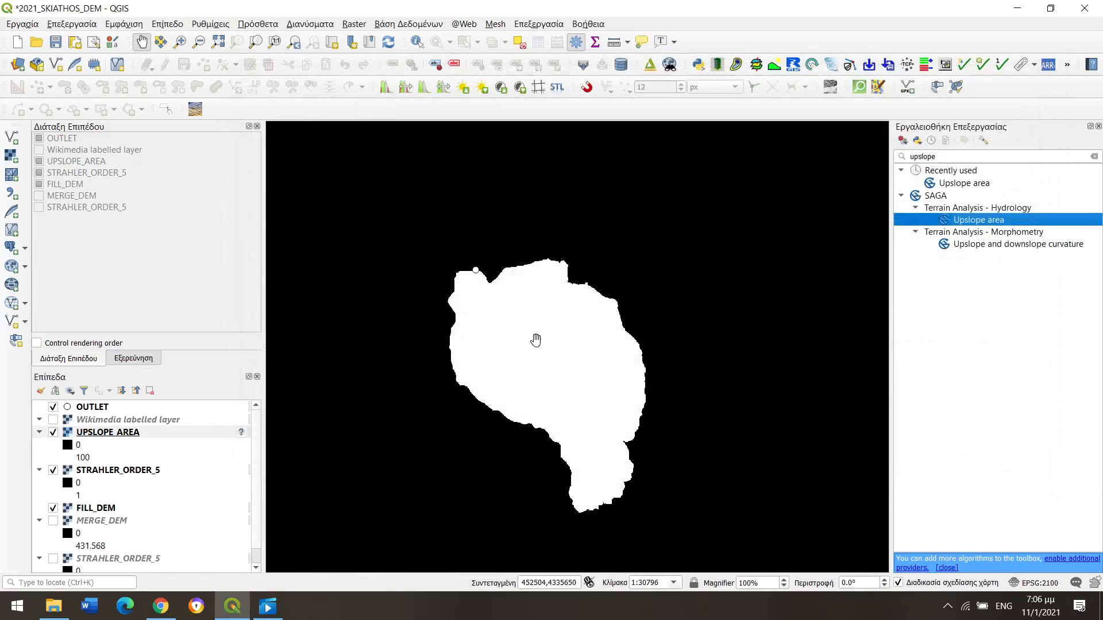
Step: Assign a coordinate reference system to the UPSLOPE_AREA layer
{"action": "left_click_drag", "start_coordinate": [524, 338], "coordinate": [536, 338]}
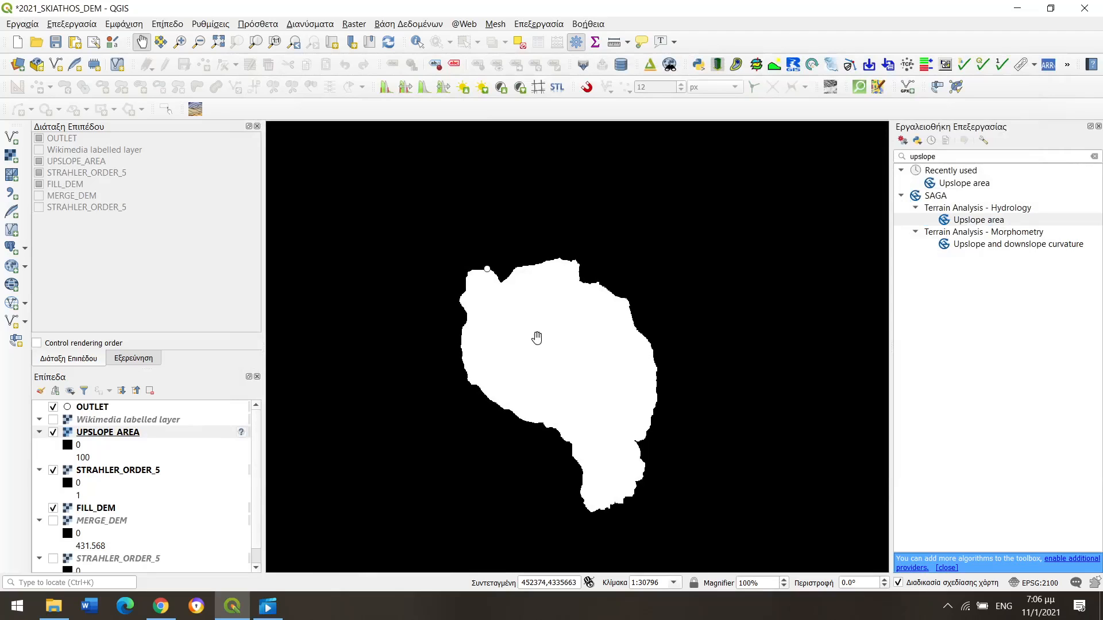
{"action": "right_click", "coordinate": [221, 433]}
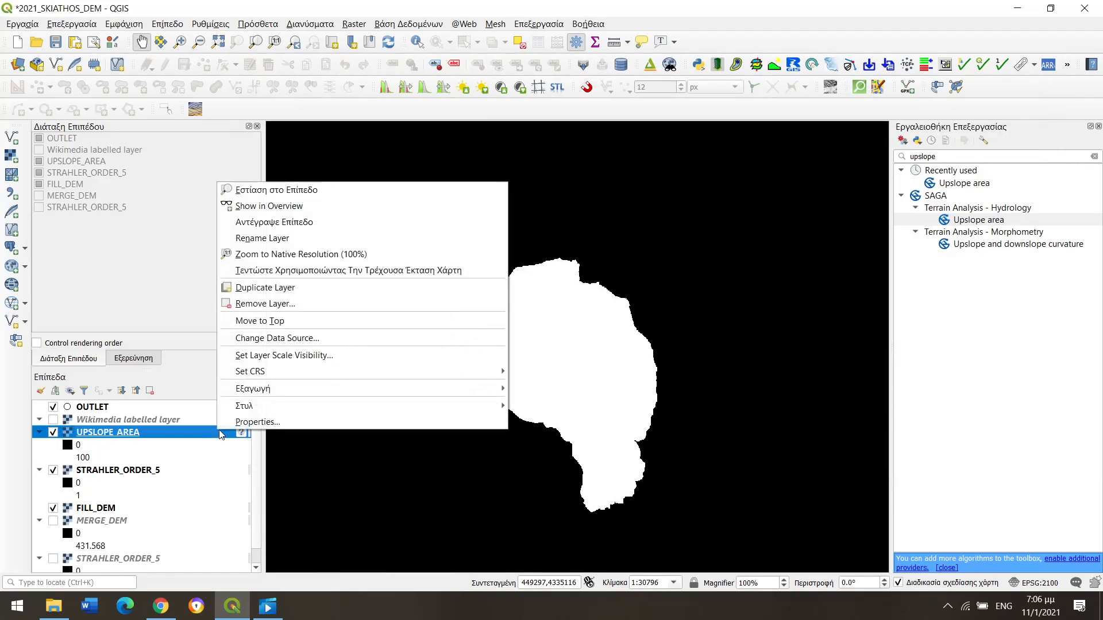
{"action": "left_click", "coordinate": [557, 381]}
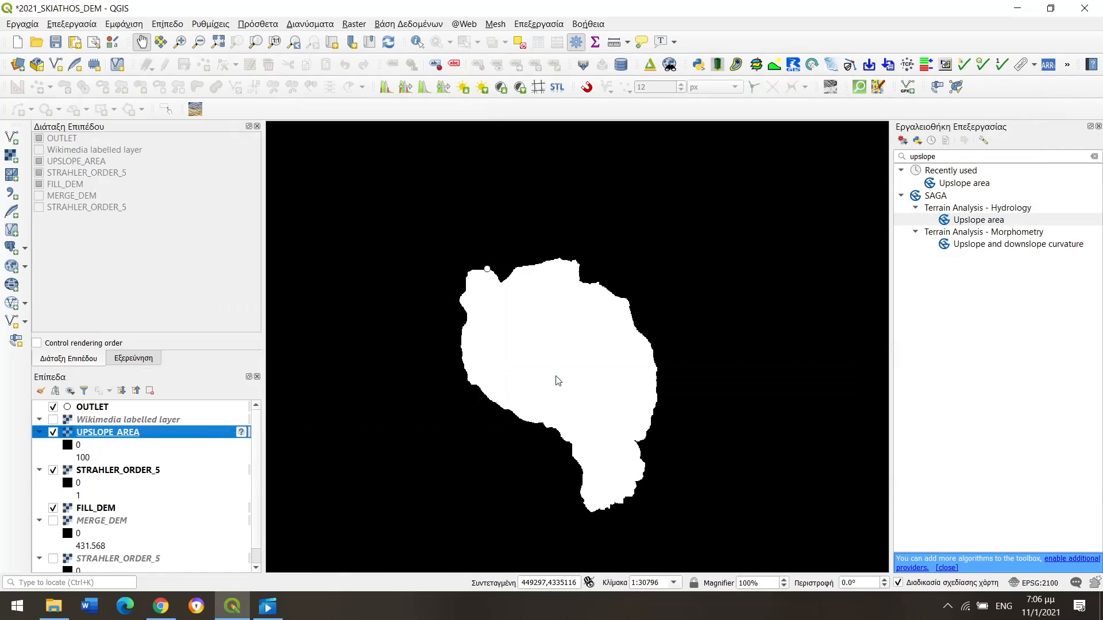
{"action": "double_click", "coordinate": [367, 174]}
Step: Render the UPSLOPE_AREA layer with Paletted/Unique values and classify its raster values using random colors
{"action": "right_click", "coordinate": [189, 435]}
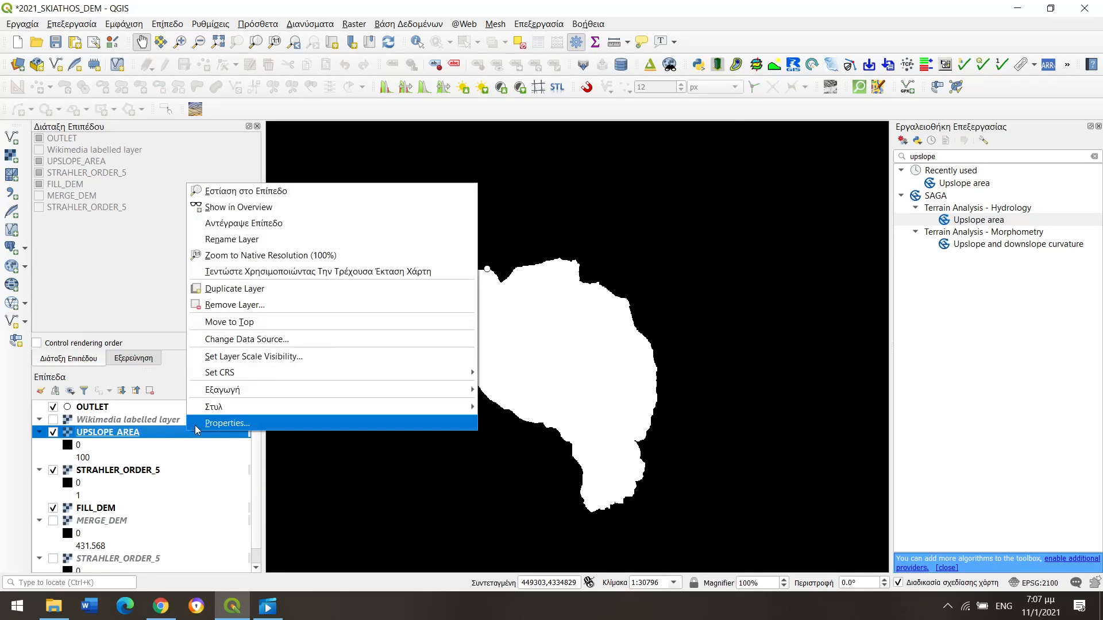
{"action": "left_click", "coordinate": [195, 426]}
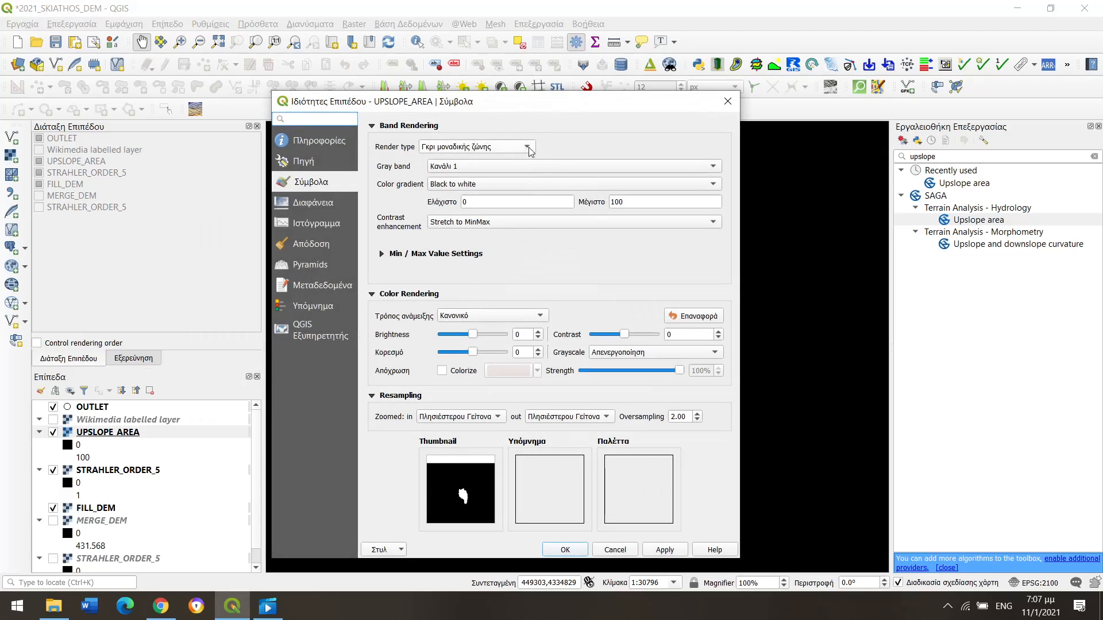
{"action": "left_click", "coordinate": [529, 147]}
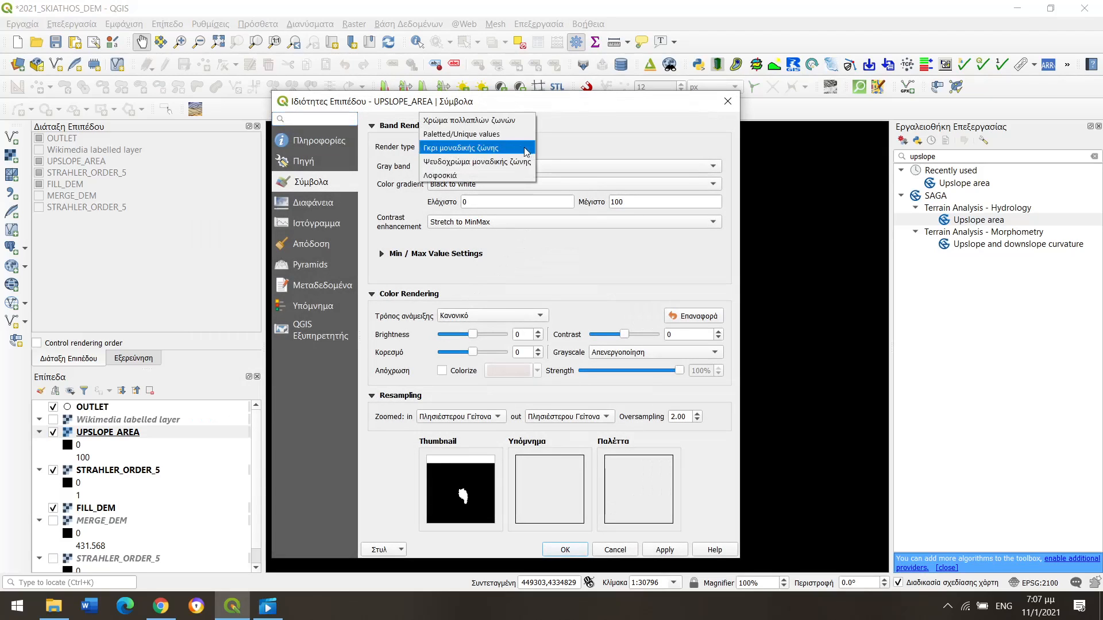
{"action": "left_click", "coordinate": [490, 136]}
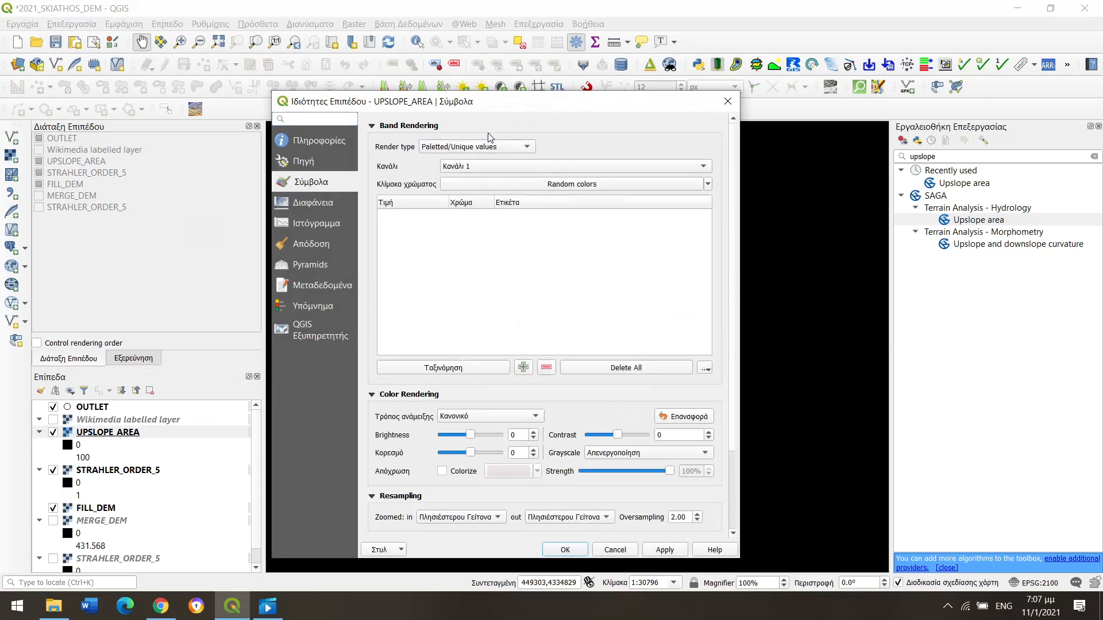
{"action": "left_click", "coordinate": [470, 374]}
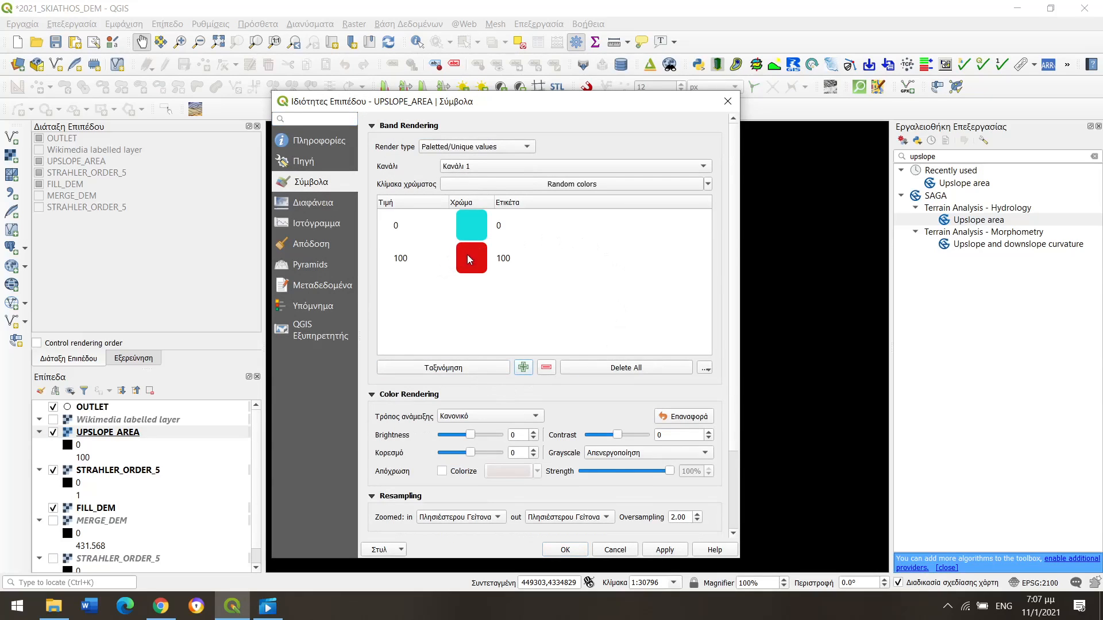
Step: Set 0 as the additional no data value of UPSLOPE_AREA, reduce its global opacity to 40.5%, and apply the layer properties
{"action": "left_click", "coordinate": [313, 205]}
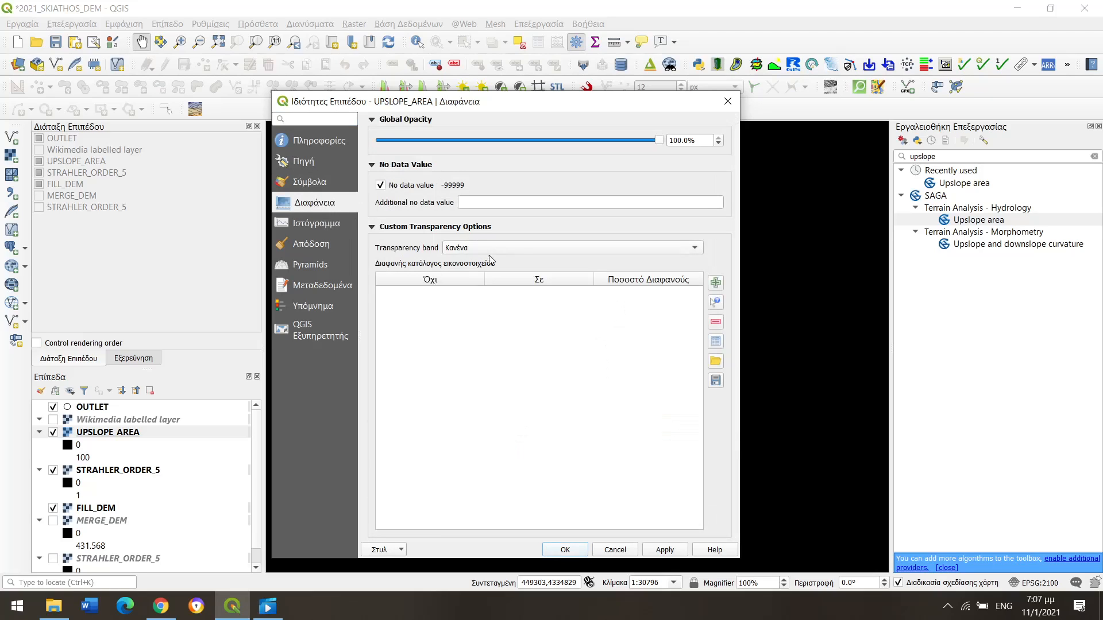
{"action": "left_click", "coordinate": [510, 202]}
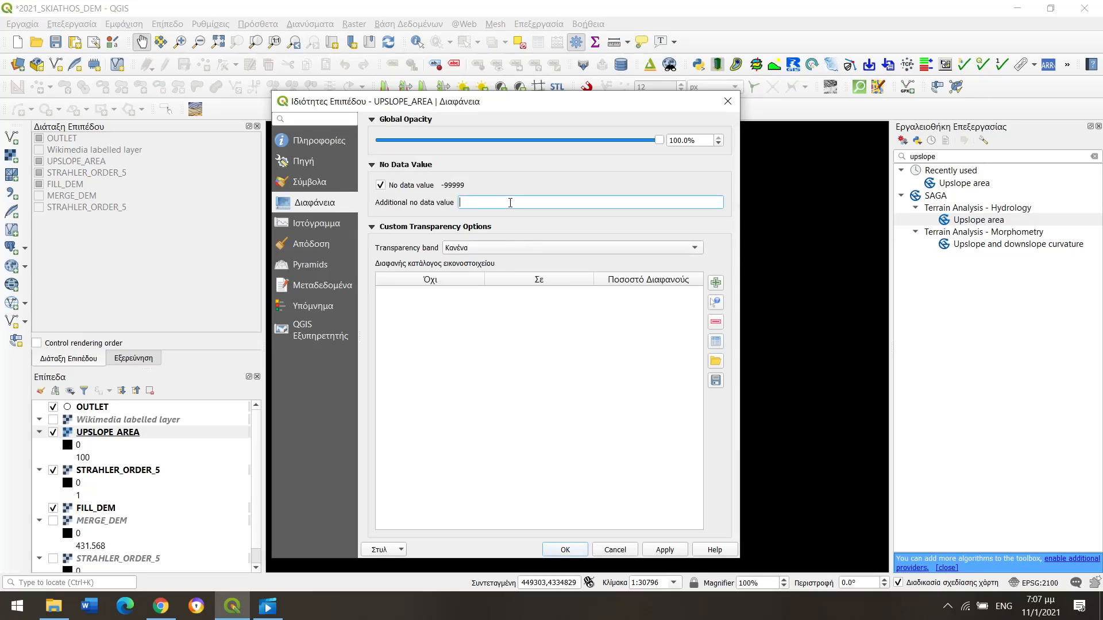
{"action": "type", "text": "0"}
{"action": "left_click", "coordinate": [317, 185]}
{"action": "left_click", "coordinate": [337, 207]}
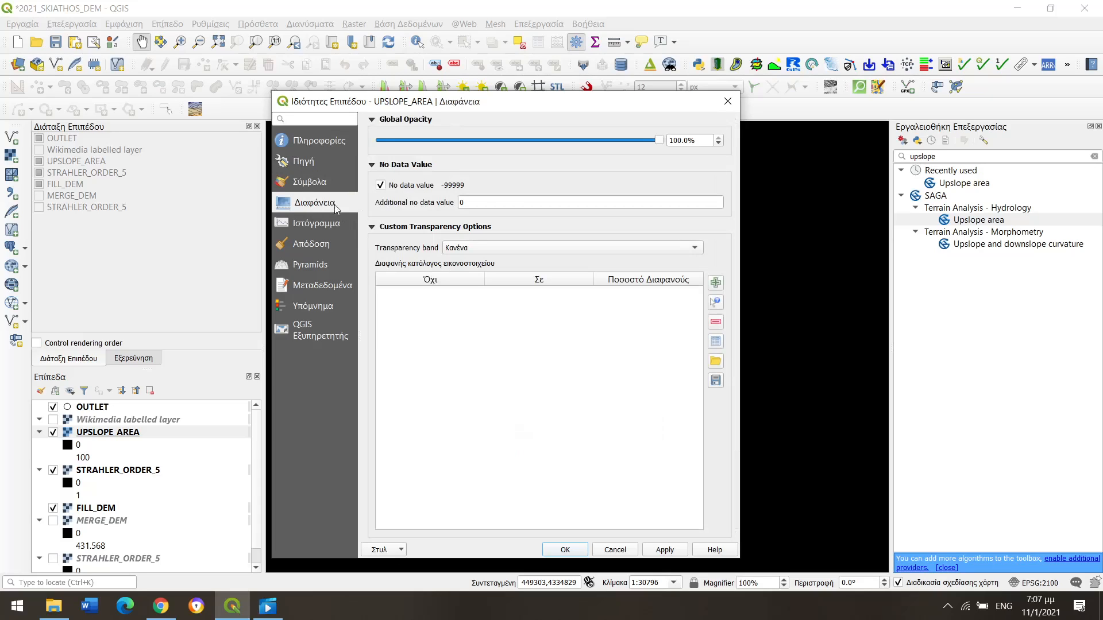
{"action": "left_click_drag", "start_coordinate": [660, 141], "coordinate": [497, 144]}
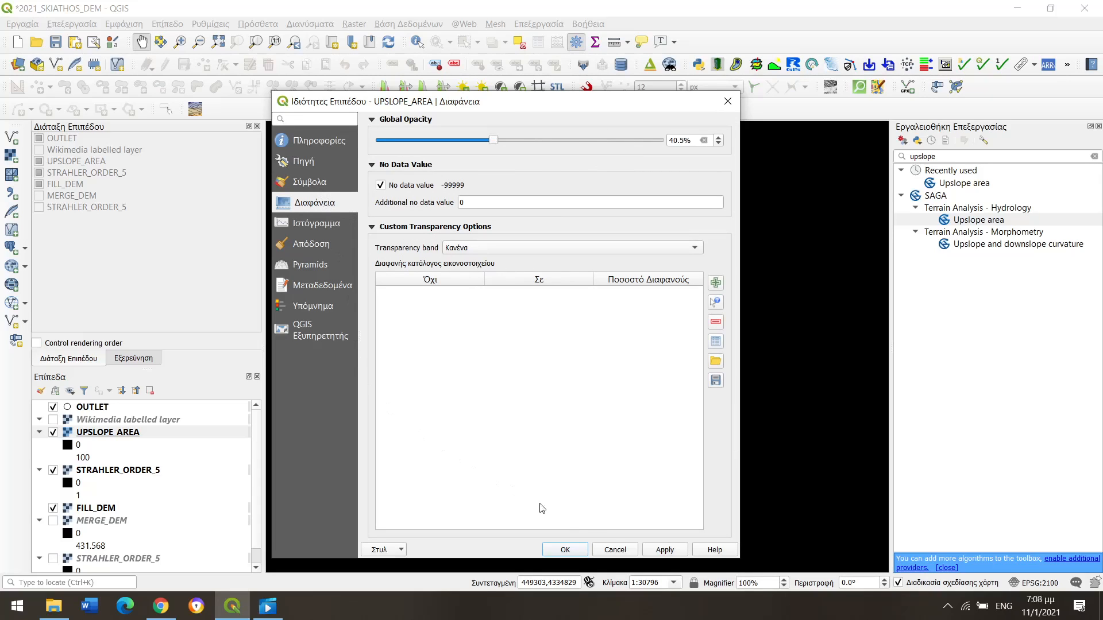
{"action": "left_click", "coordinate": [655, 552]}
{"action": "left_click", "coordinate": [576, 550]}
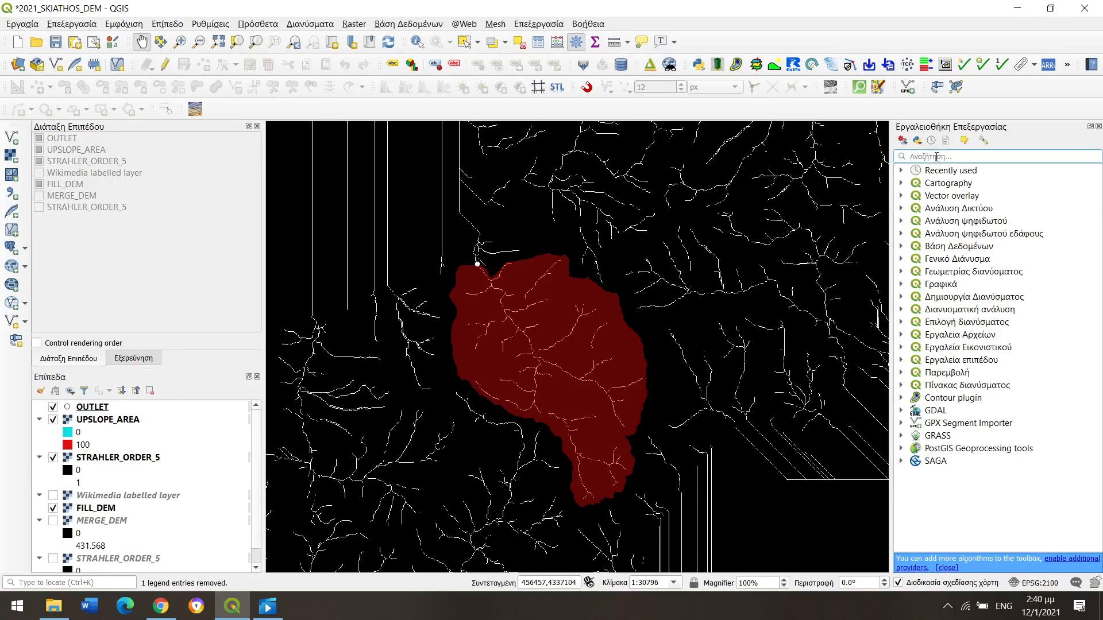
Step: Search the processing algorithms for "channel", open SAGA's Channel network and drainage basins, and choose FILL_DEM as the elevation
{"action": "type", "text": "channel"}
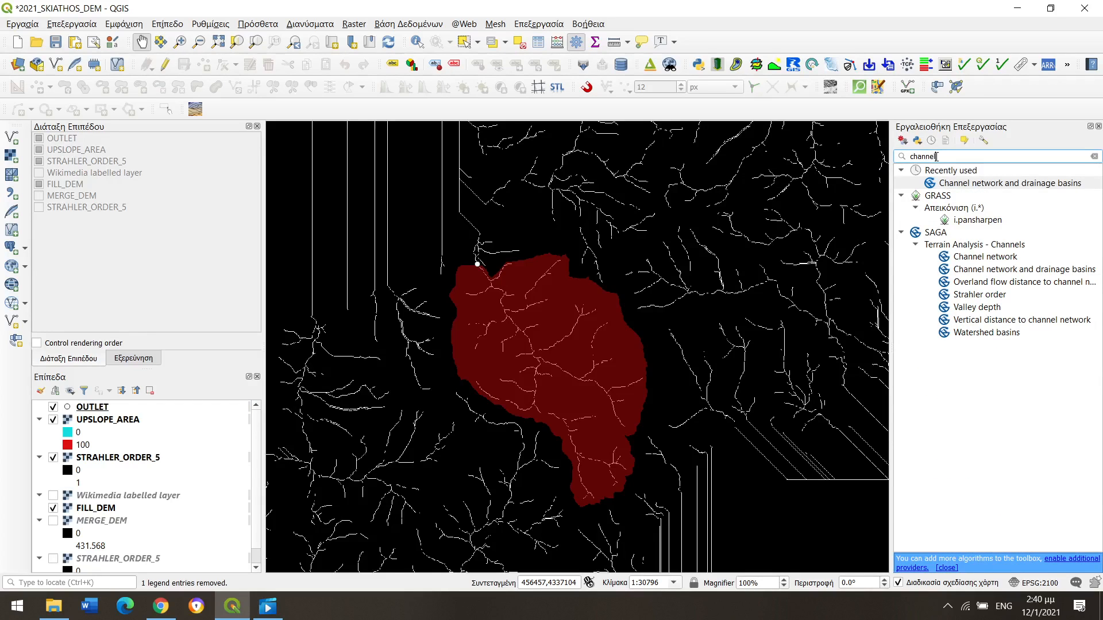
{"action": "double_click", "coordinate": [1002, 270]}
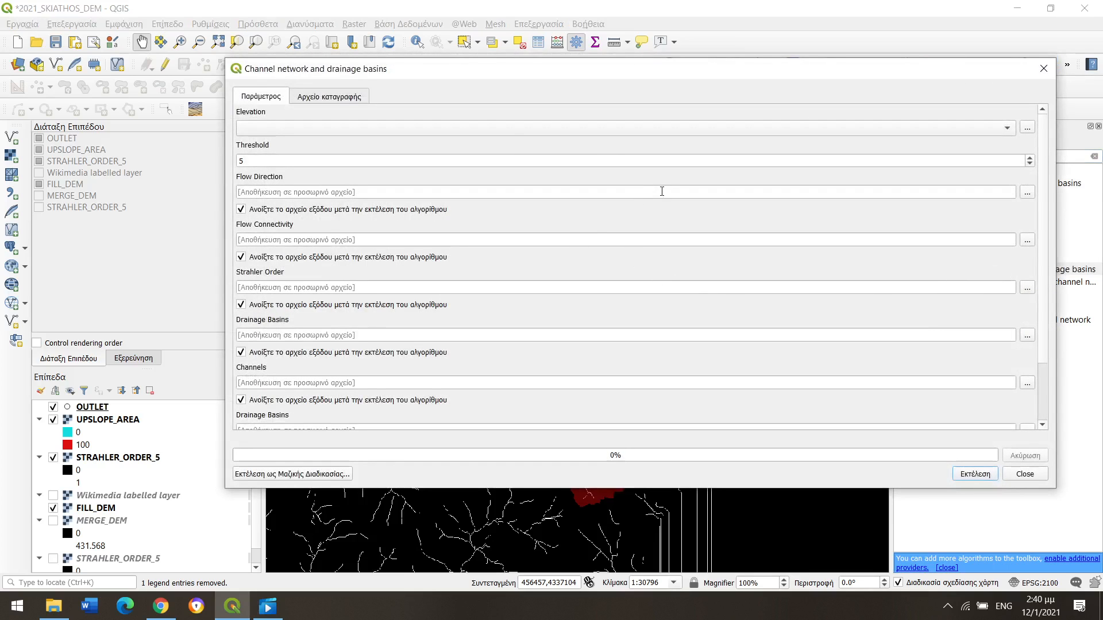
{"action": "left_click", "coordinate": [1007, 127]}
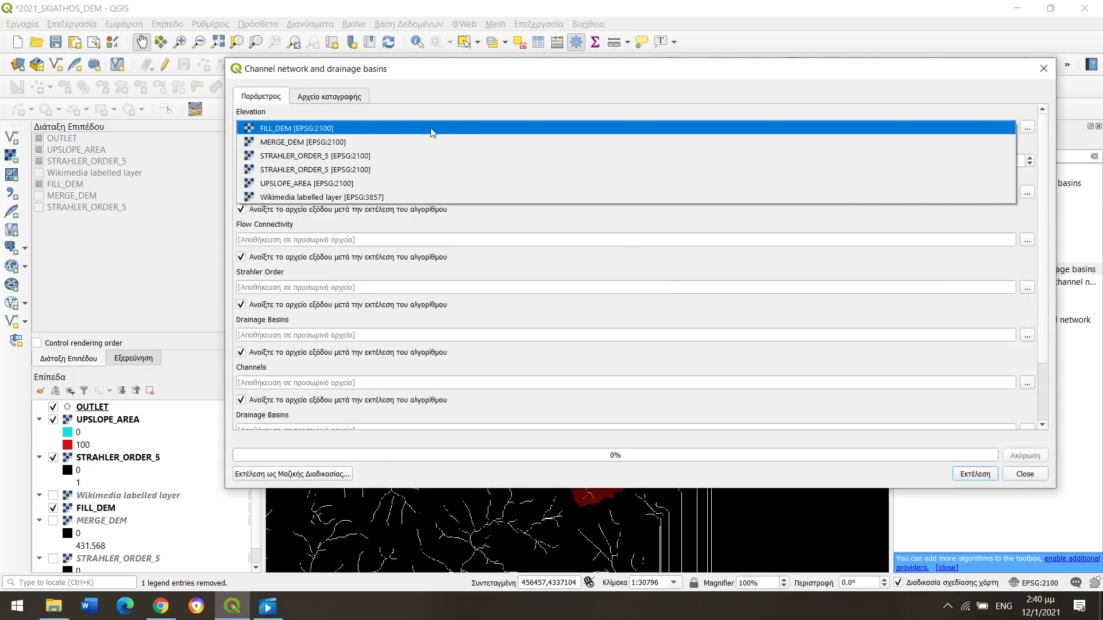
{"action": "left_click", "coordinate": [364, 130]}
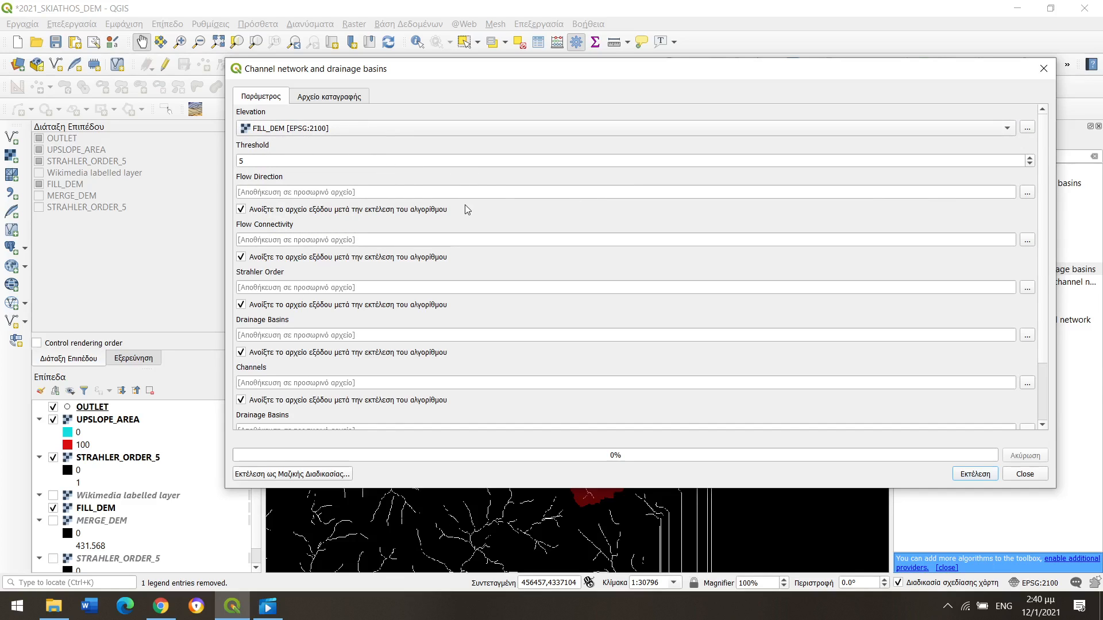
Step: Disable loading of the Flow Direction, Flow Connectivity, Strahler Order and both Drainage Basins outputs, keeping only Channels and Junctions
{"action": "left_click", "coordinate": [241, 209]}
{"action": "left_click", "coordinate": [240, 353]}
{"action": "scroll", "coordinate": [240, 373], "scroll_direction": "down", "scroll_amount": 3}
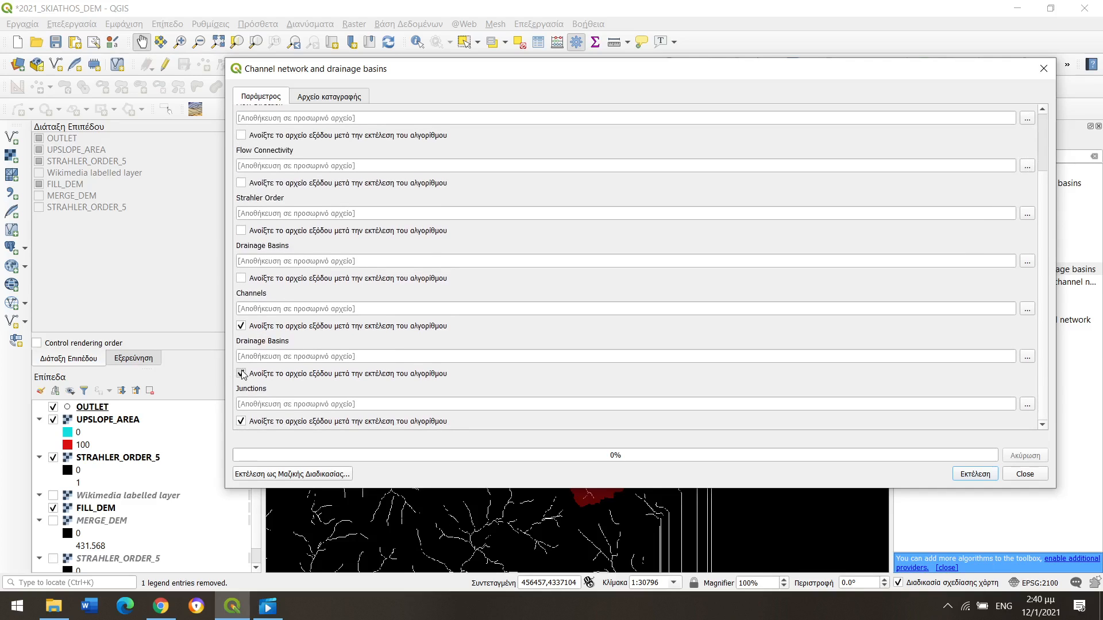
{"action": "left_click", "coordinate": [241, 374]}
Step: Save the Channels output as CHANNELS.shp in the 2021_SKIATHOS_DEM folder, overwriting the existing file, and run the algorithm
{"action": "left_click", "coordinate": [1027, 310]}
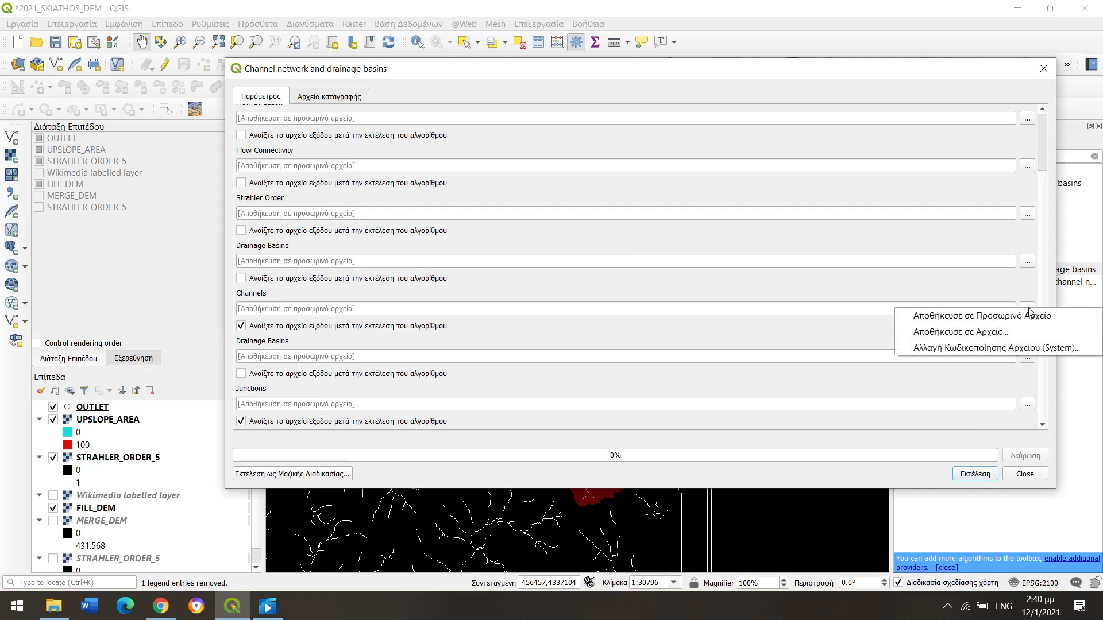
{"action": "left_click", "coordinate": [974, 334]}
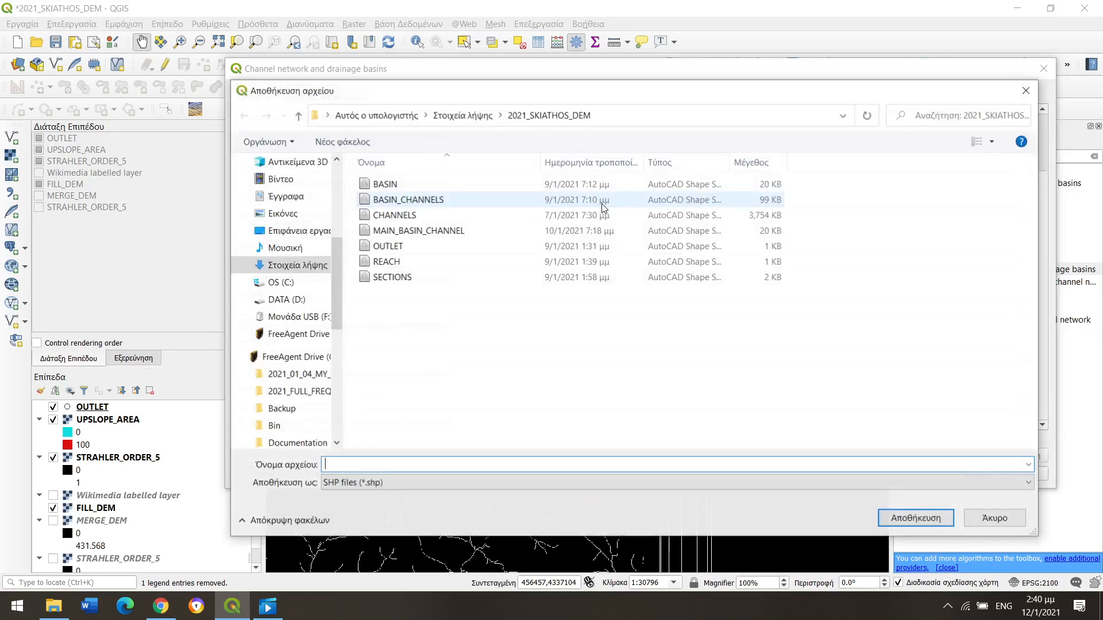
{"action": "left_click_drag", "start_coordinate": [593, 97], "coordinate": [652, 112]}
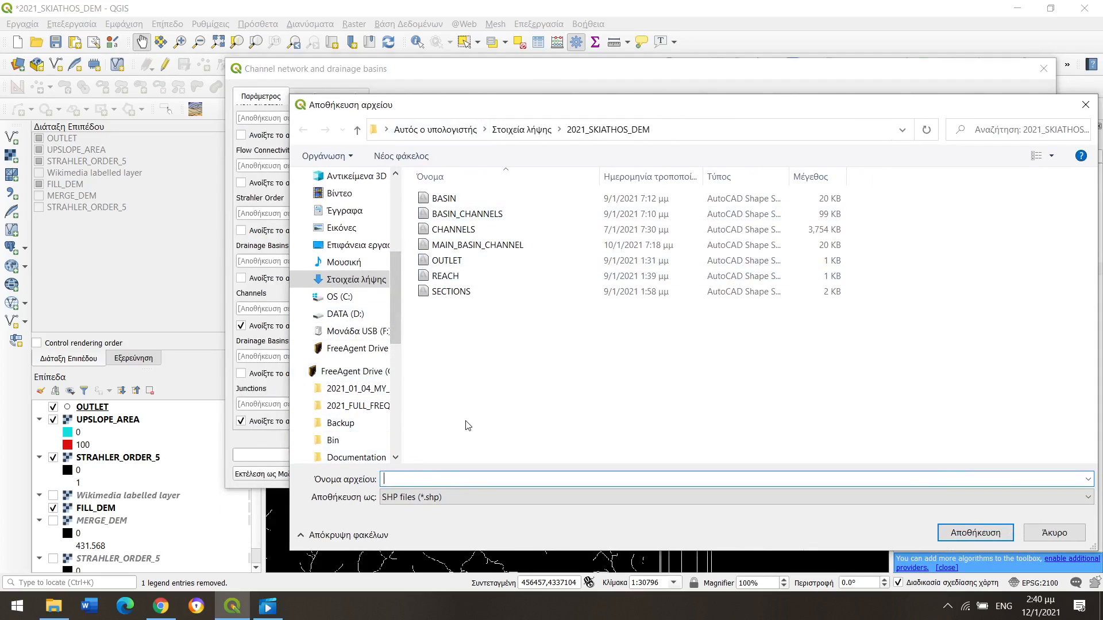
{"action": "type", "text": "channel"}
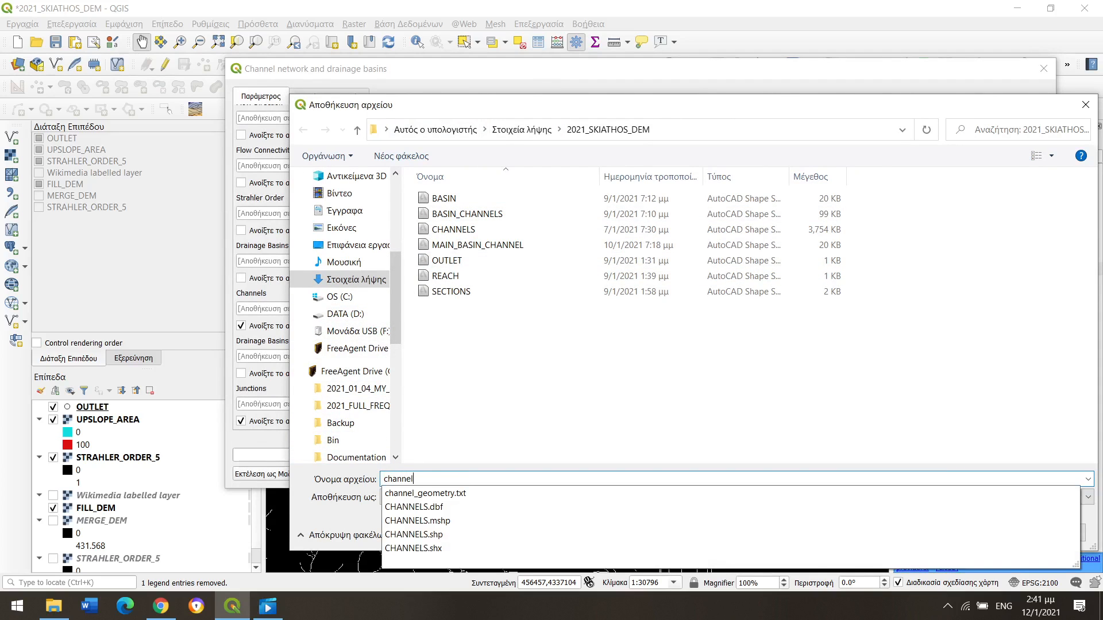
{"action": "type", "text": "s"}
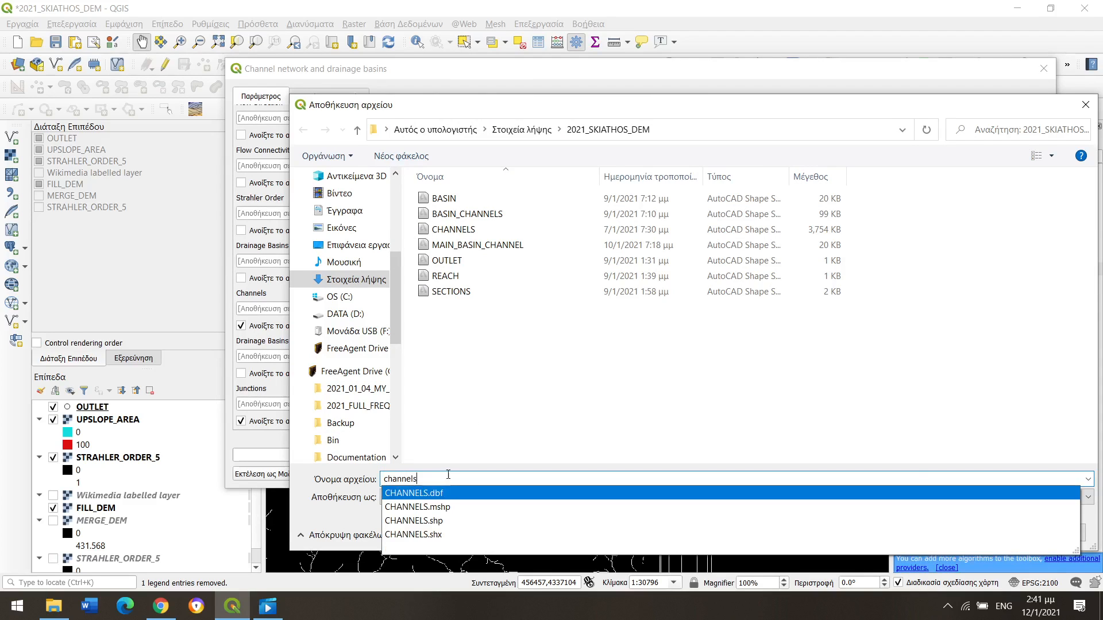
{"action": "left_click", "coordinate": [453, 520]}
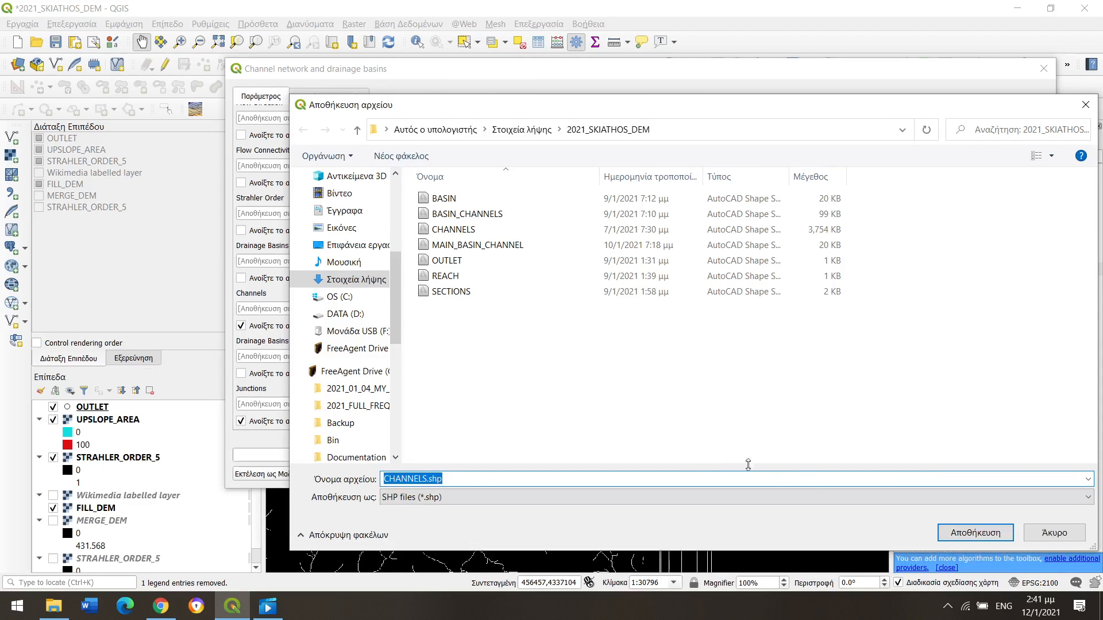
{"action": "left_click", "coordinate": [956, 533]}
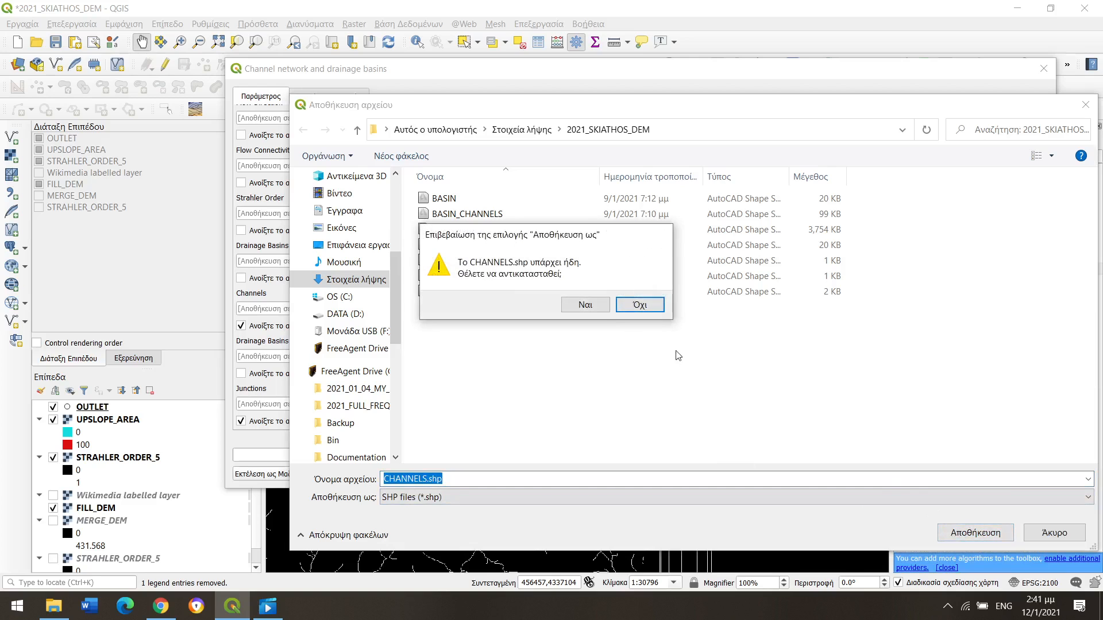
{"action": "left_click", "coordinate": [596, 305]}
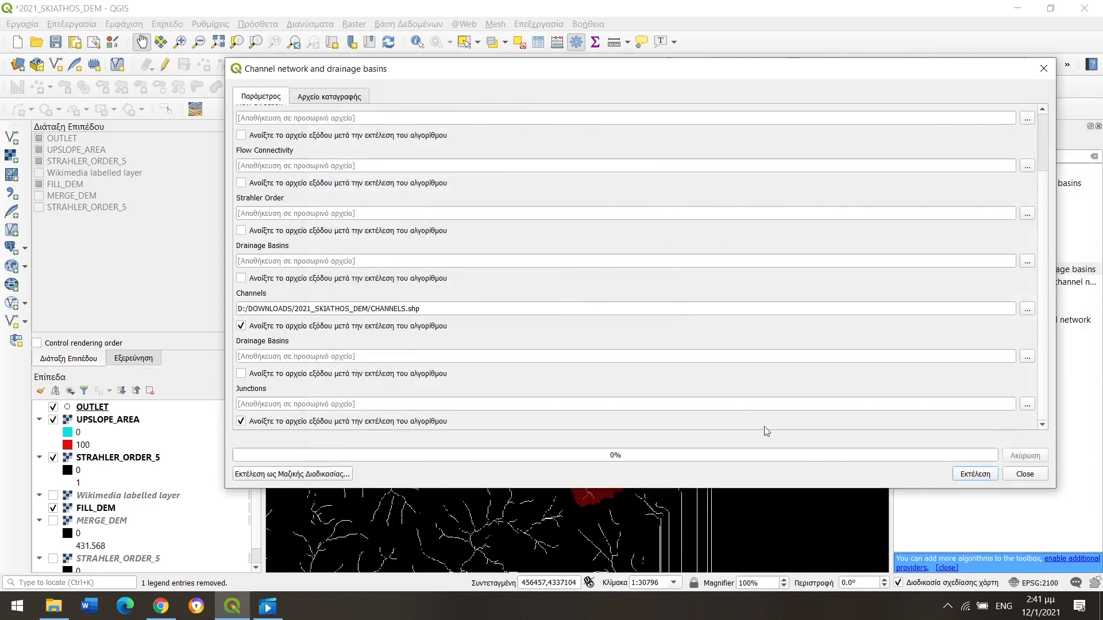
{"action": "left_click", "coordinate": [968, 476]}
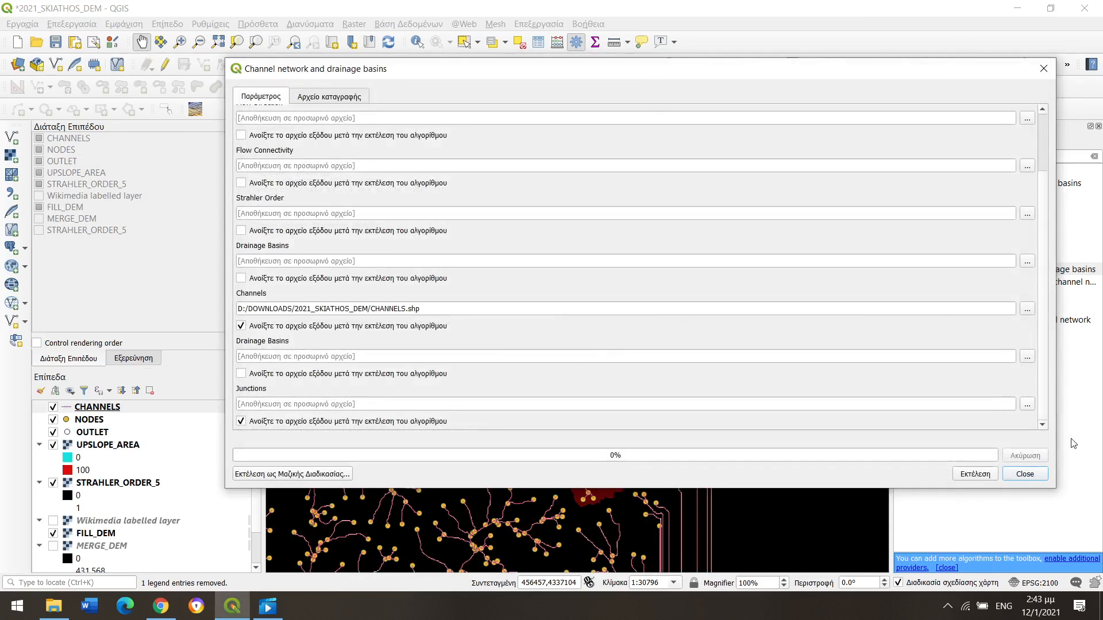
{"action": "left_click", "coordinate": [1032, 475]}
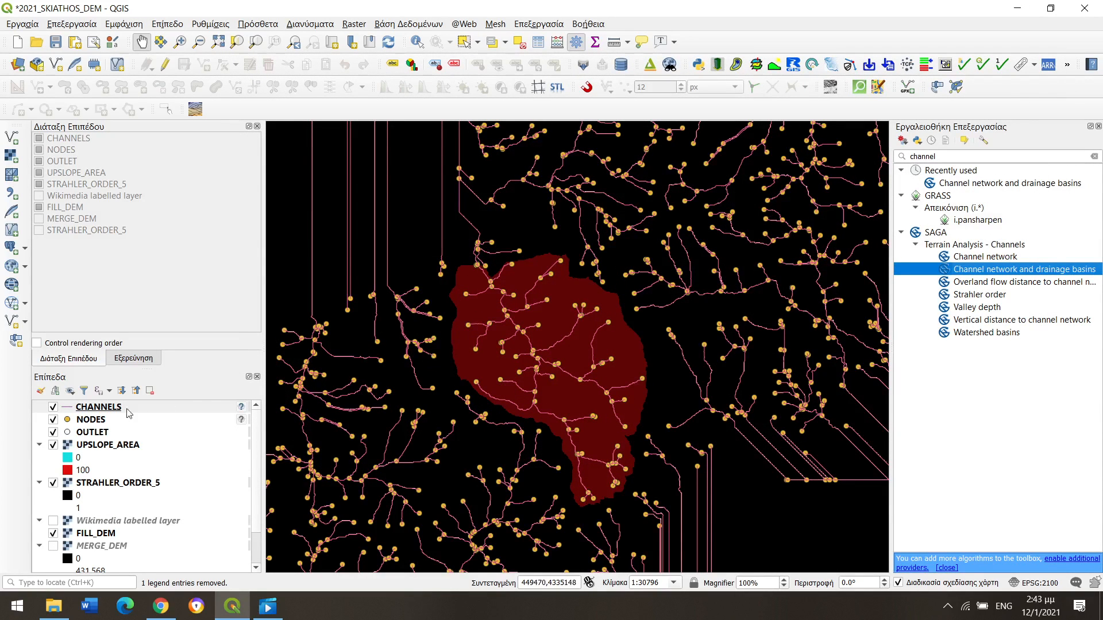
Step: Assign the GGRS87 / Greek Grid (EPSG:2100) coordinate reference system to the NODES layer
{"action": "right_click", "coordinate": [103, 421]}
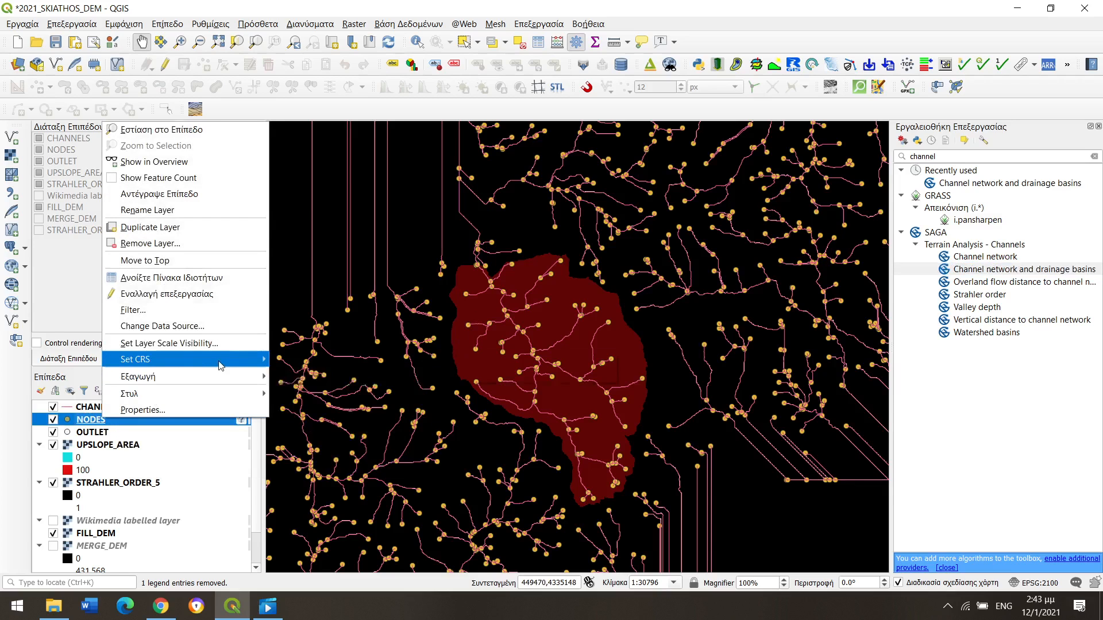
{"action": "mouse_move", "coordinate": [221, 360]}
{"action": "left_click", "coordinate": [288, 359]}
{"action": "left_click", "coordinate": [391, 176]}
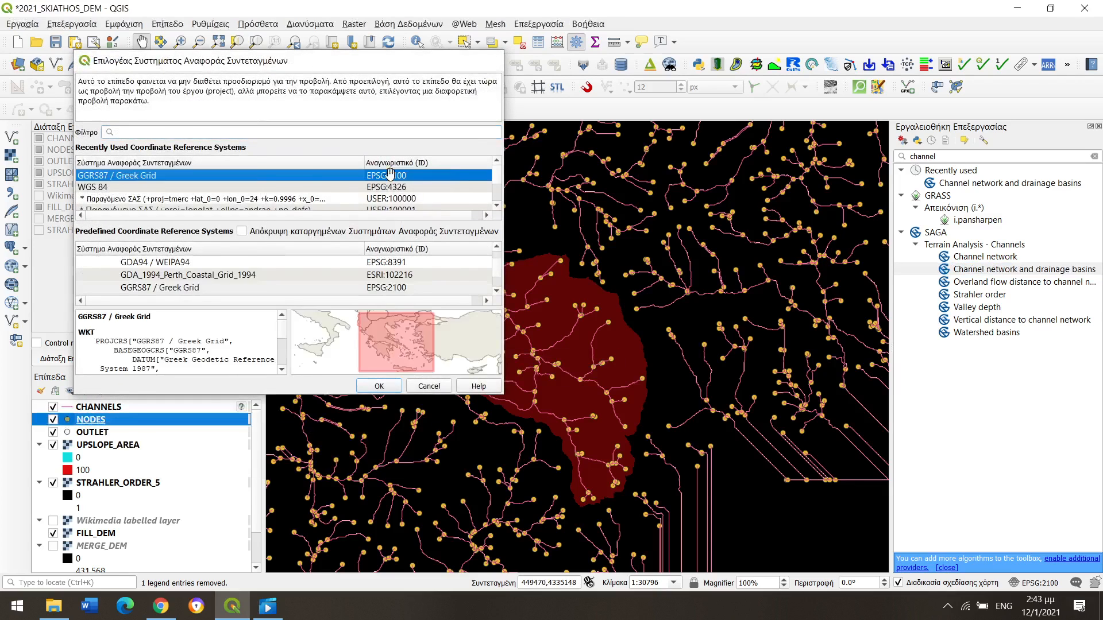
{"action": "left_click", "coordinate": [370, 386]}
Step: Assign the GGRS87 / Greek Grid (EPSG:2100) coordinate reference system to the CHANNELS layer
{"action": "left_click", "coordinate": [138, 408]}
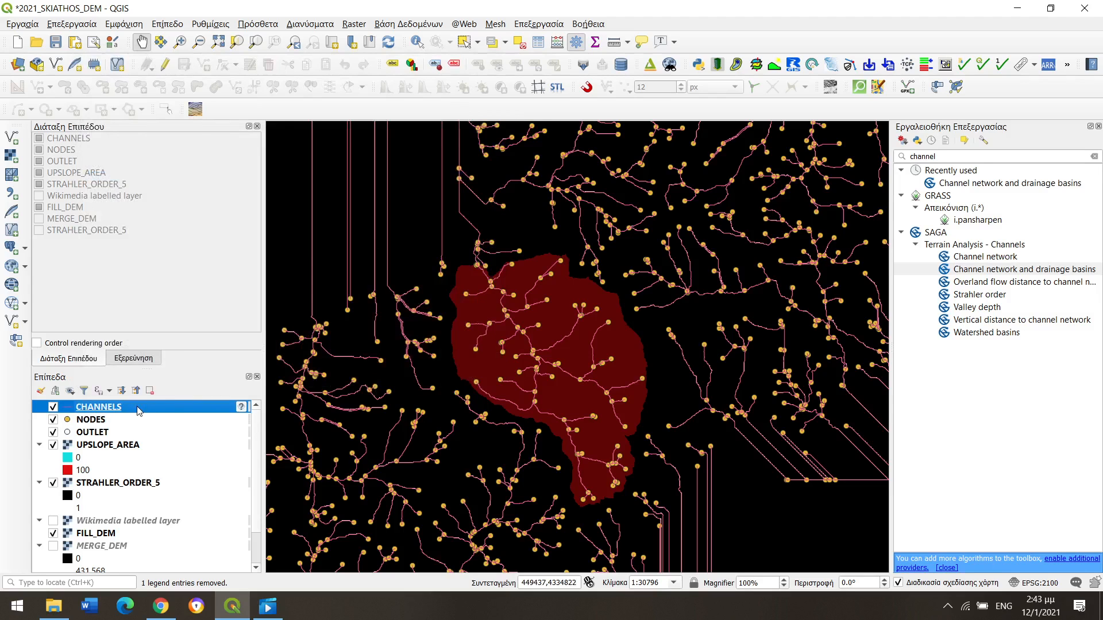
{"action": "right_click", "coordinate": [138, 408]}
{"action": "mouse_move", "coordinate": [238, 348]}
{"action": "left_click", "coordinate": [320, 348]}
{"action": "left_click", "coordinate": [366, 177]}
{"action": "left_click", "coordinate": [374, 386]}
Step: Reduce the marker size of the NODES layer to 0.6 millimetres and apply the symbology
{"action": "right_click", "coordinate": [132, 421]}
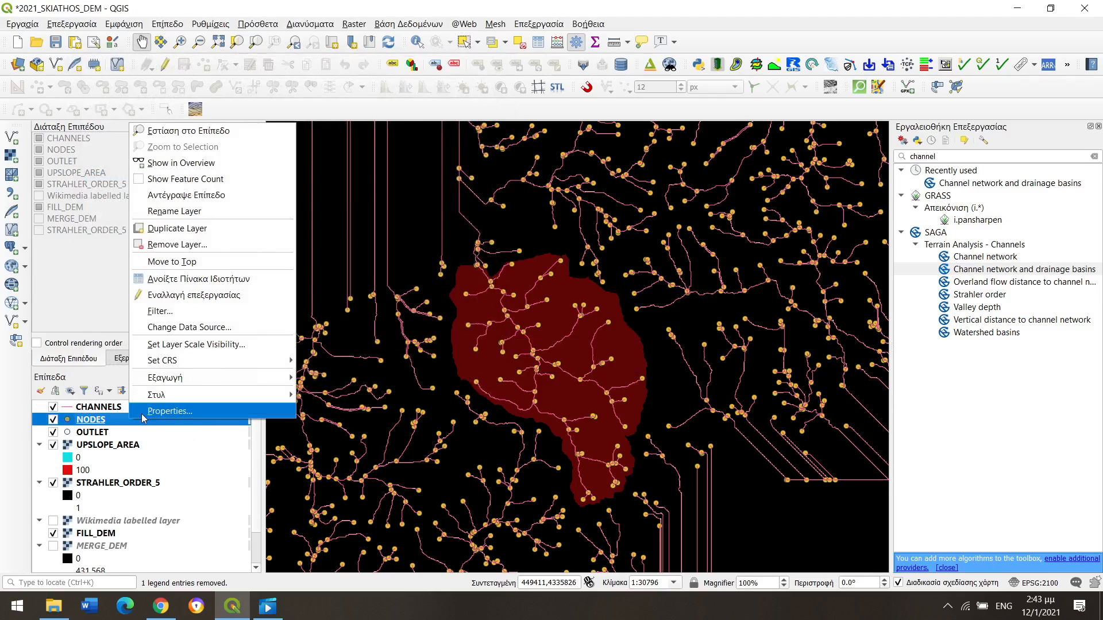
{"action": "left_click", "coordinate": [144, 411]}
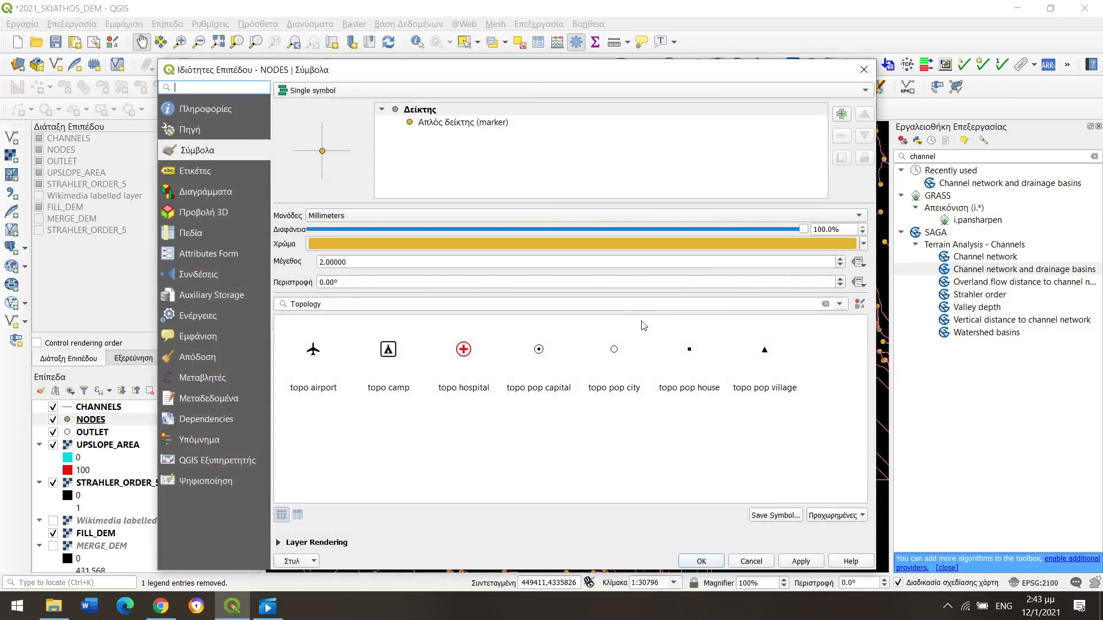
{"action": "left_click", "coordinate": [840, 265]}
{"action": "left_click", "coordinate": [841, 265]}
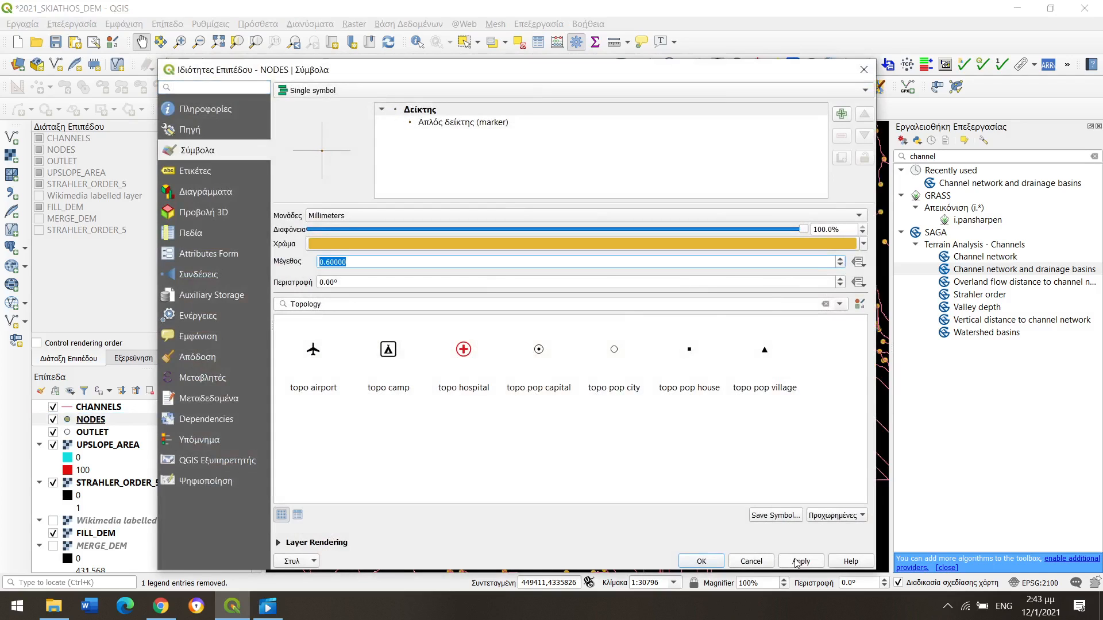
{"action": "left_click", "coordinate": [800, 561]}
{"action": "left_click", "coordinate": [702, 561]}
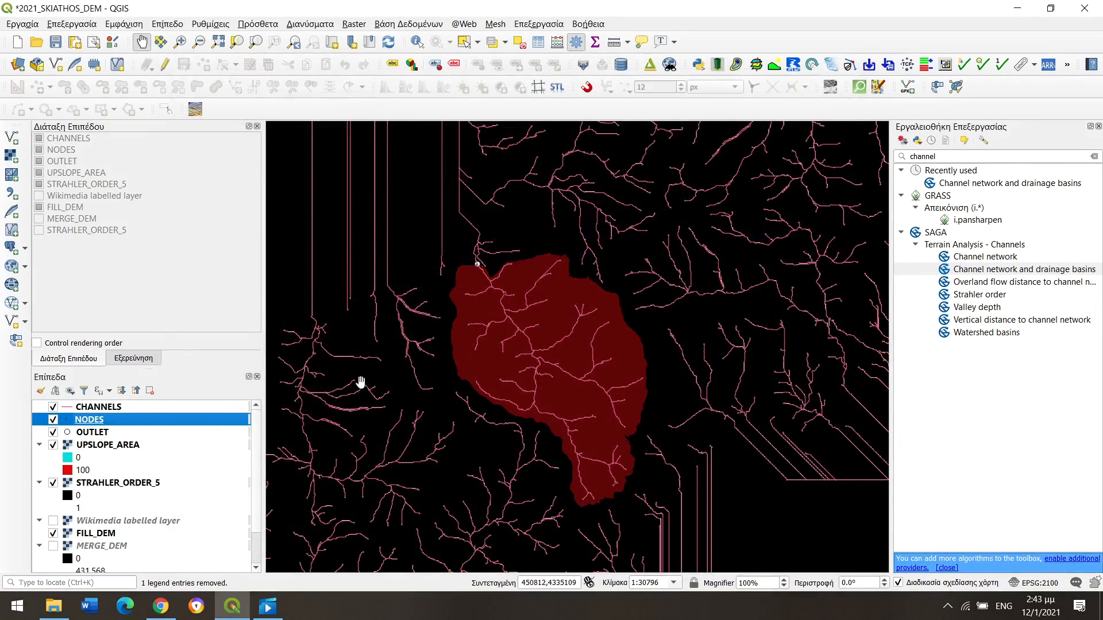
Step: Change the CHANNELS line colour to blue, apply the symbology, and hide the STRAHLER_ORDER_5 layer that covers the terrain
{"action": "right_click", "coordinate": [114, 408]}
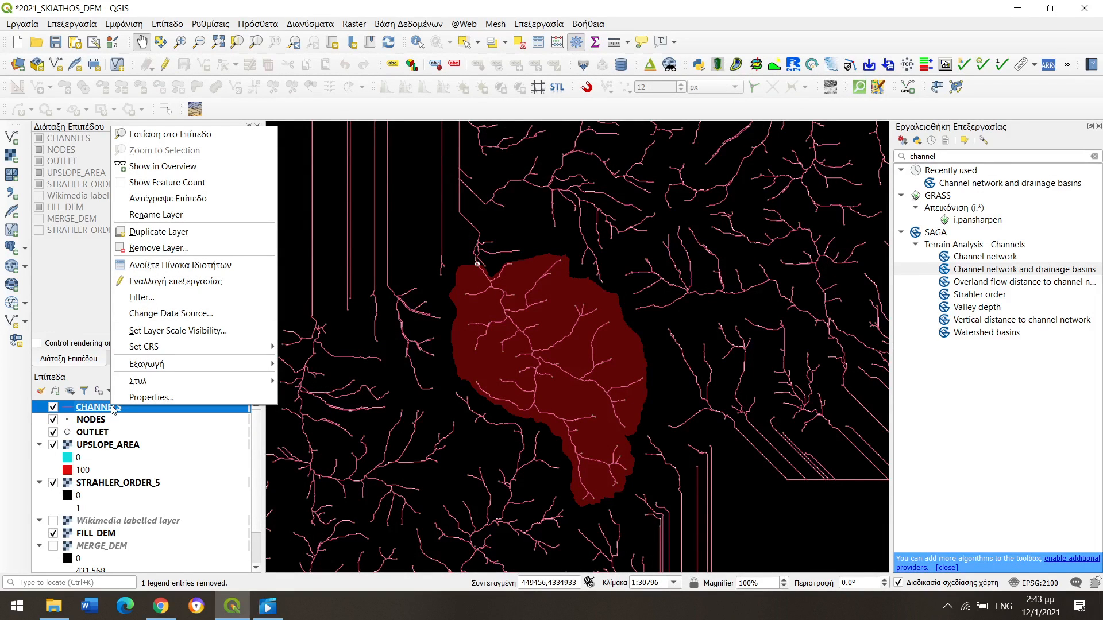
{"action": "left_click", "coordinate": [133, 398]}
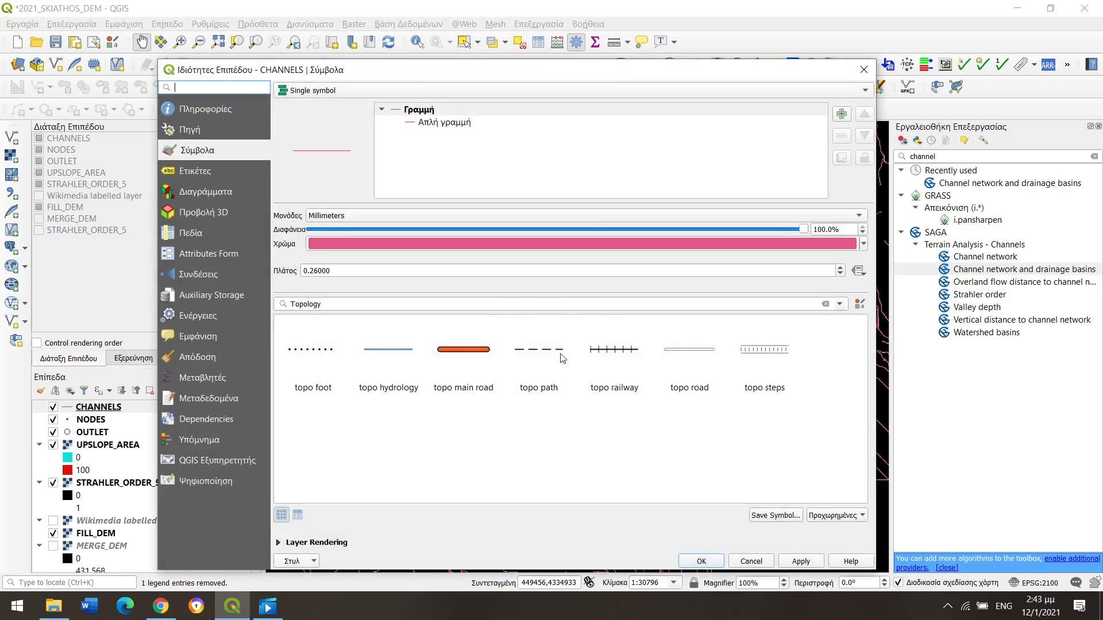
{"action": "left_click", "coordinate": [863, 245]}
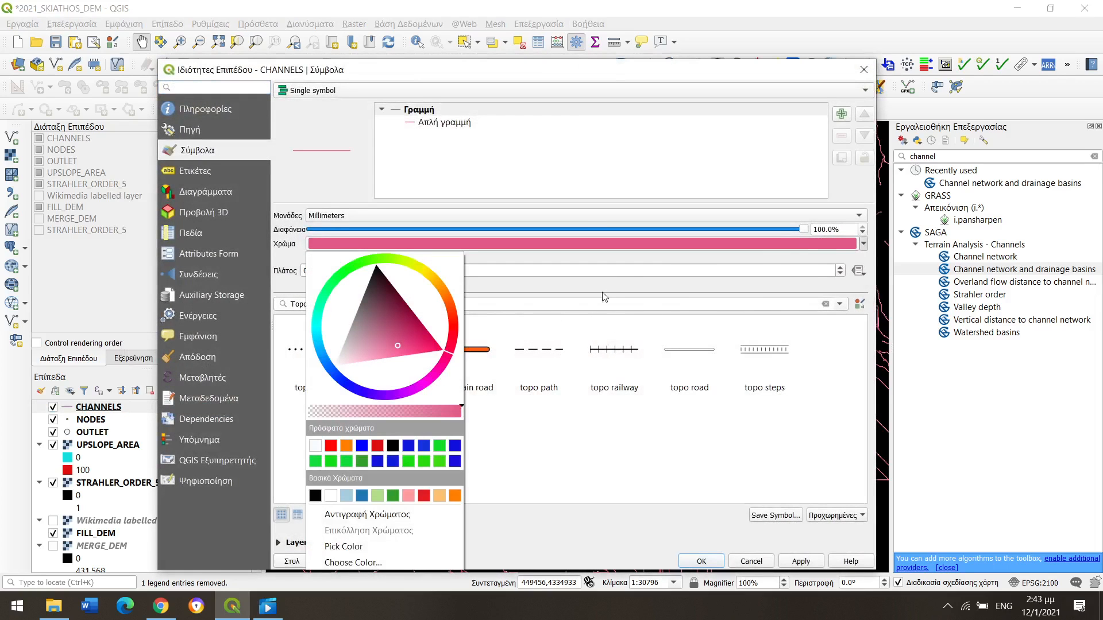
{"action": "left_click", "coordinate": [363, 446]}
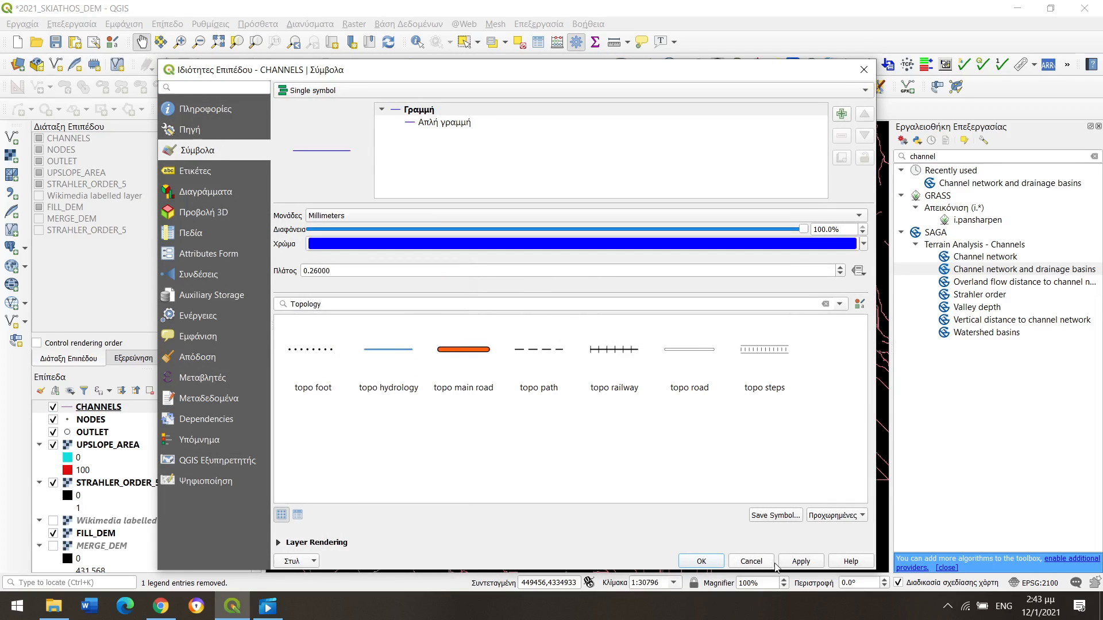
{"action": "left_click", "coordinate": [800, 561]}
{"action": "left_click", "coordinate": [710, 561]}
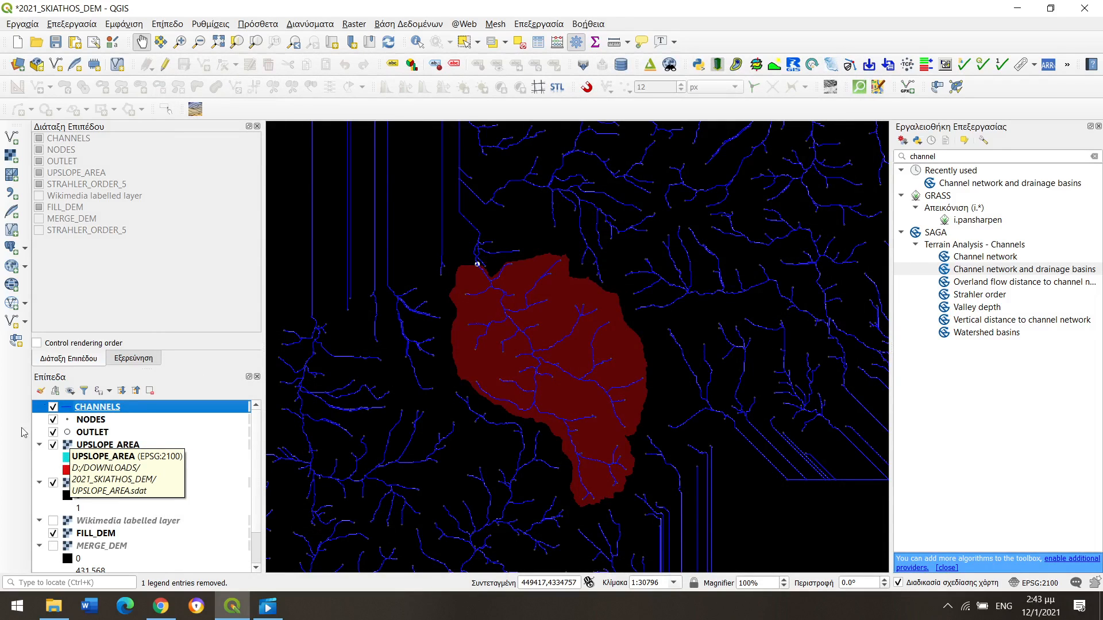
{"action": "left_click", "coordinate": [53, 484]}
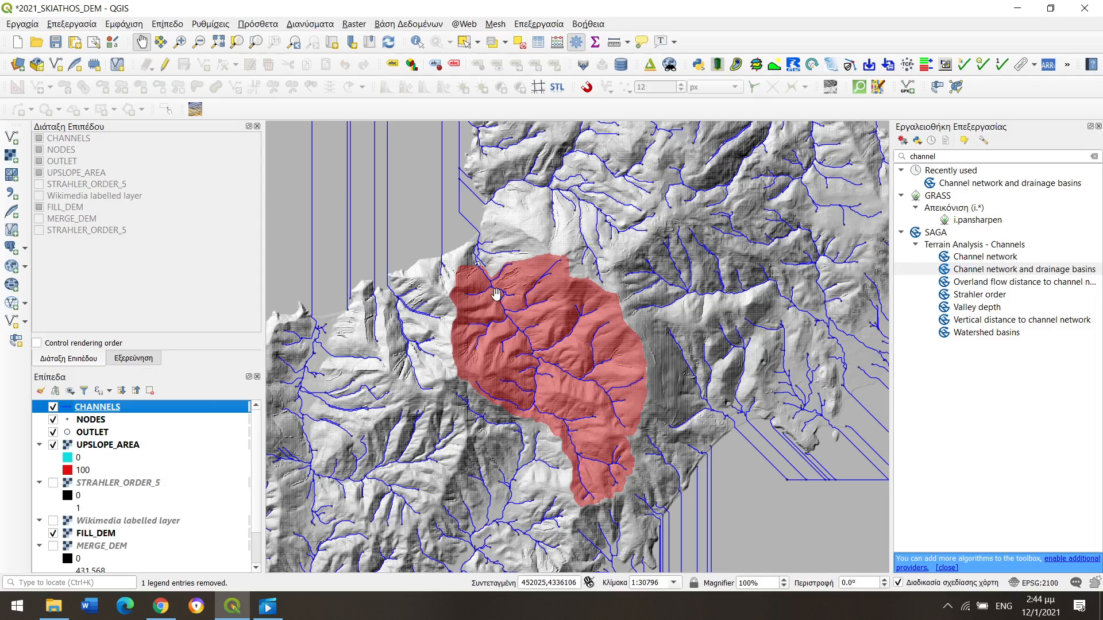
Step: Polygonize the UPSLOPE_AREA raster into BASIN.shp in the 2021_SKIATHOS_DEM folder, overwriting the existing file
{"action": "left_click", "coordinate": [101, 446]}
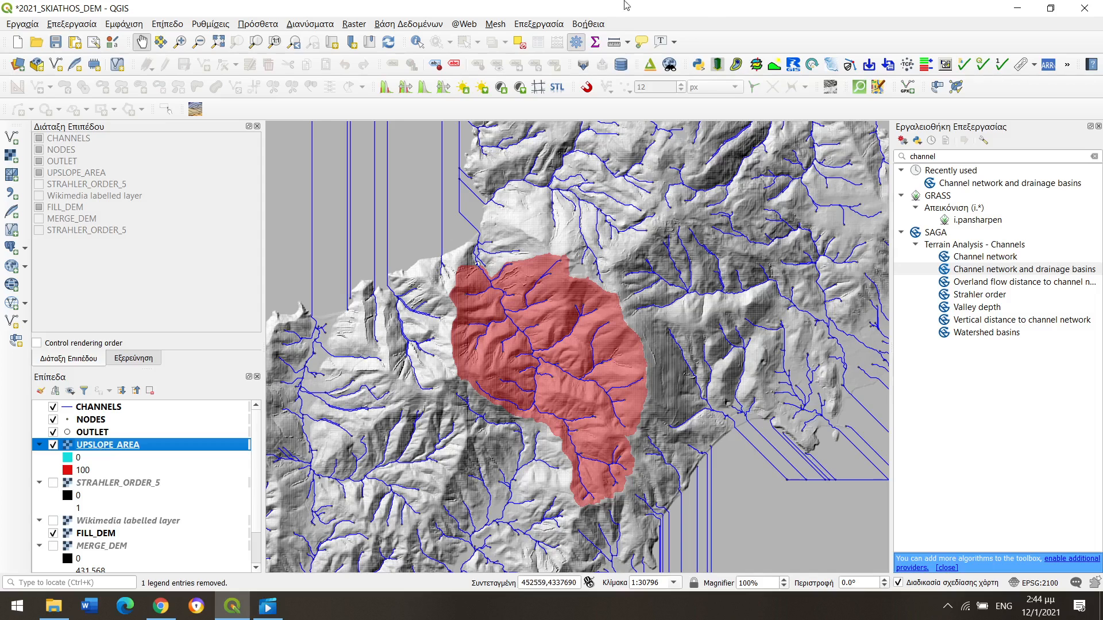
{"action": "left_click", "coordinate": [354, 25]}
{"action": "mouse_move", "coordinate": [414, 187]}
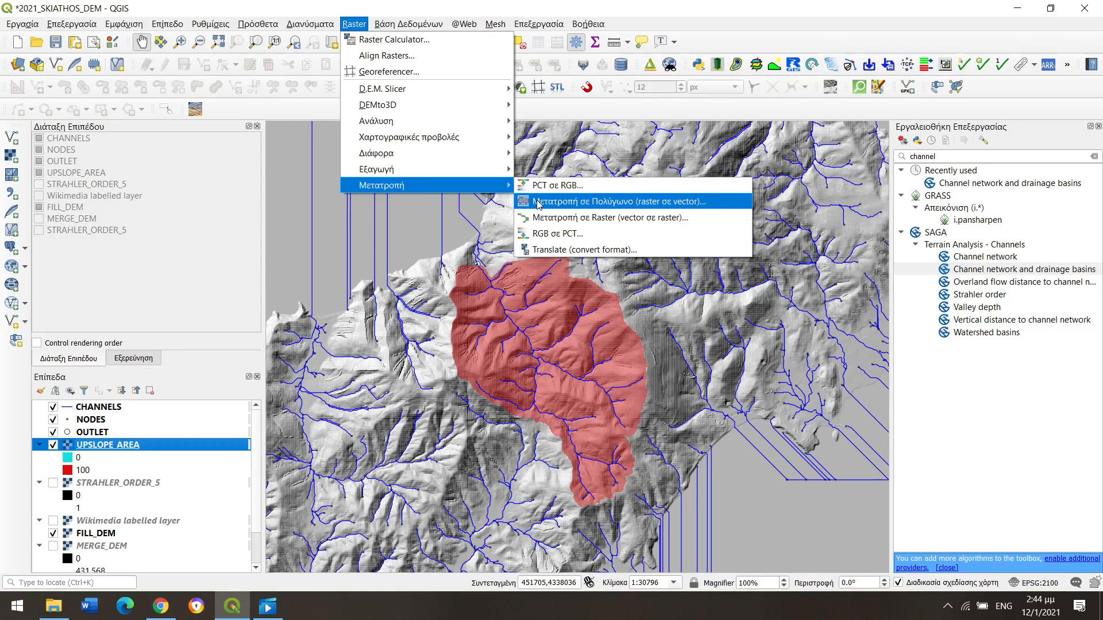
{"action": "left_click", "coordinate": [538, 202]}
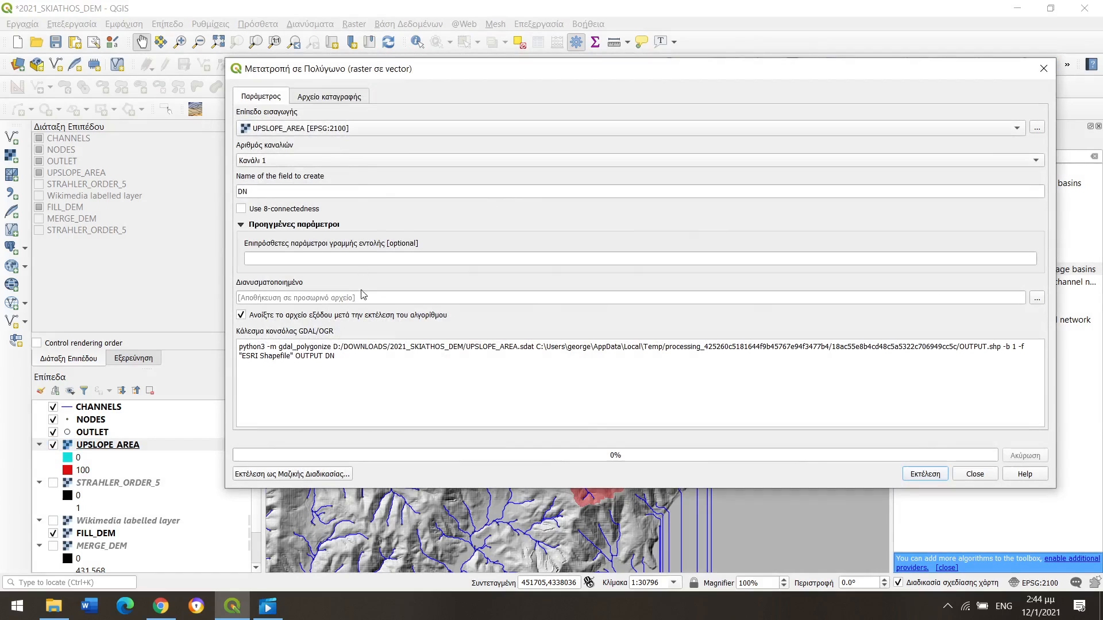
{"action": "left_click", "coordinate": [1038, 300]}
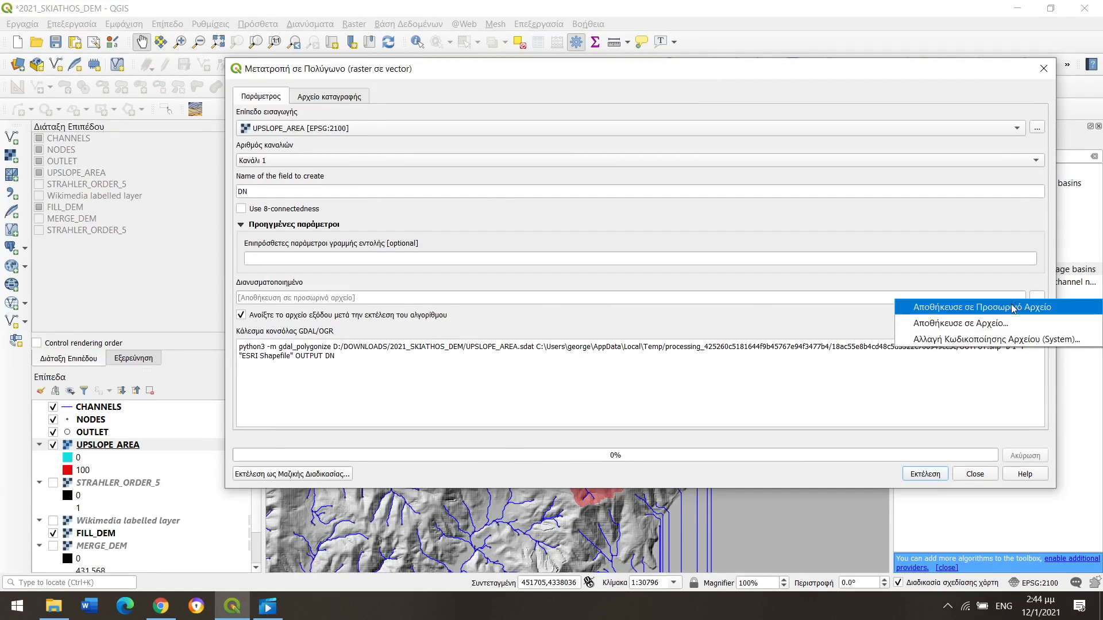
{"action": "left_click", "coordinate": [998, 324]}
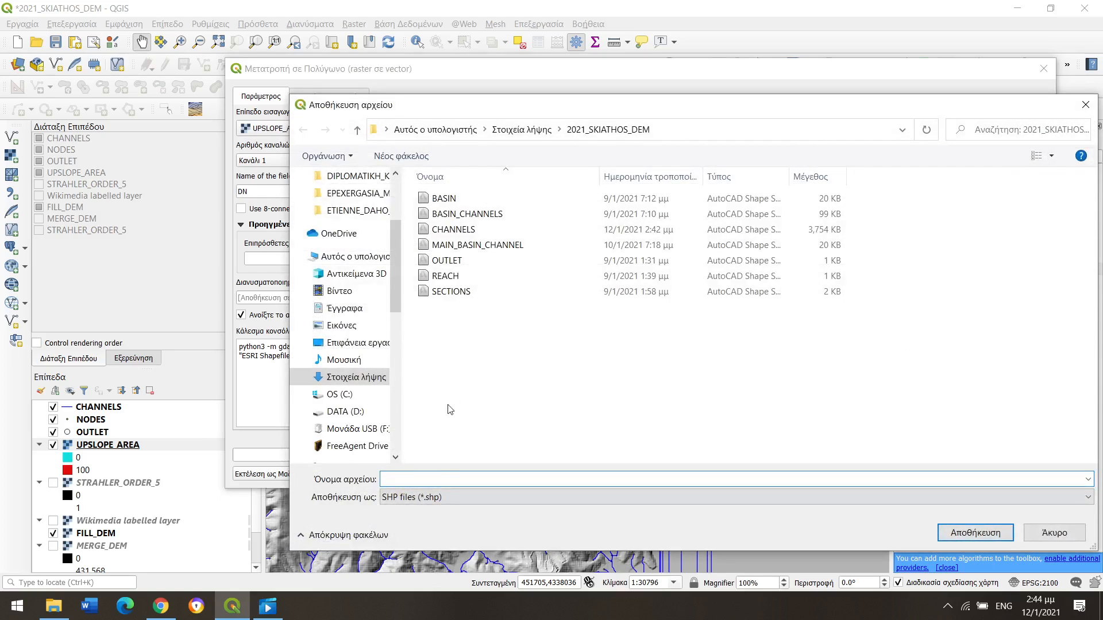
{"action": "type", "text": "basin"}
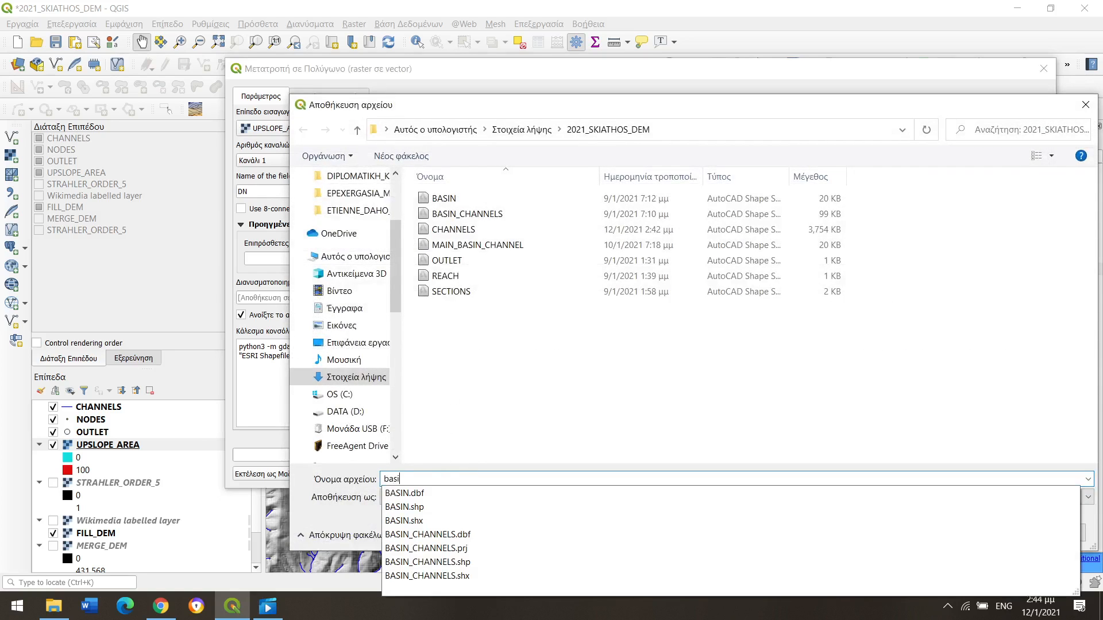
{"action": "left_click", "coordinate": [487, 507]}
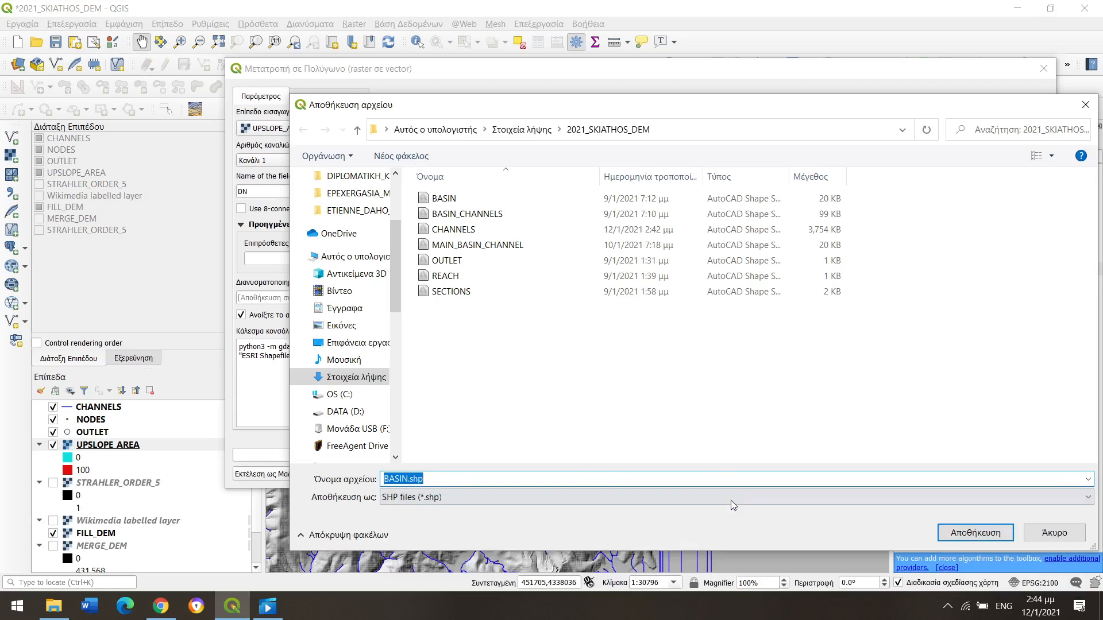
{"action": "left_click", "coordinate": [975, 532]}
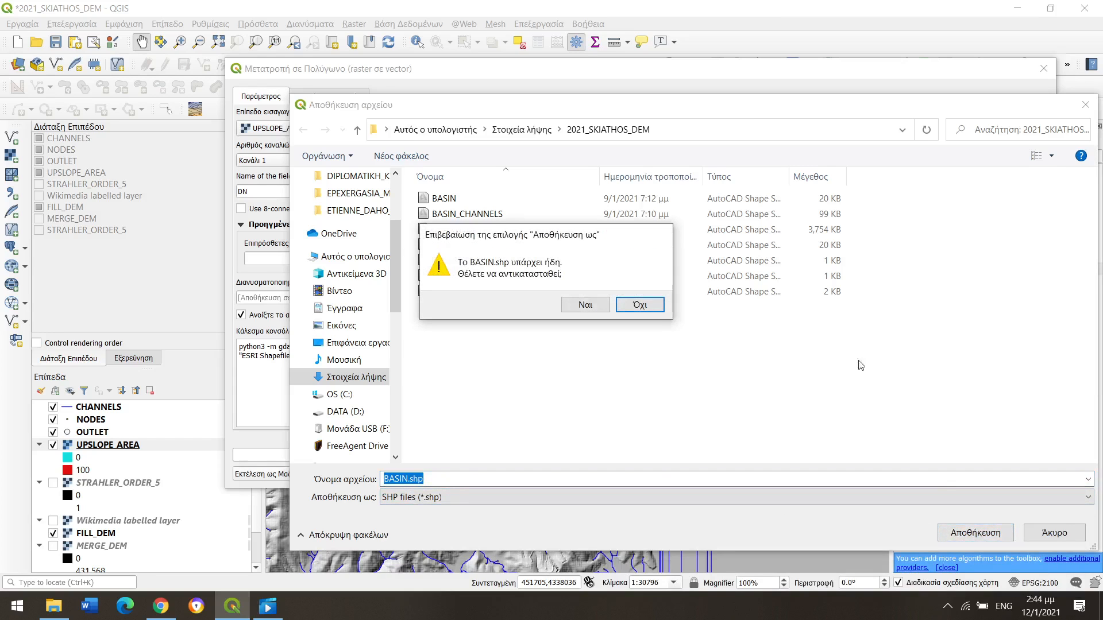
{"action": "left_click", "coordinate": [601, 306]}
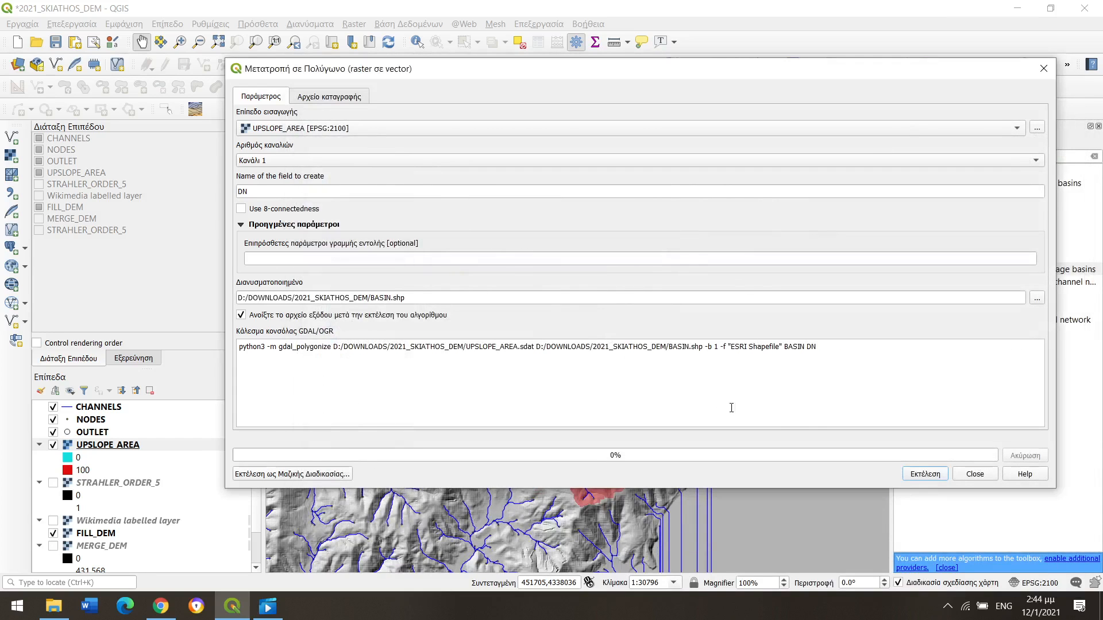
{"action": "left_click", "coordinate": [934, 475]}
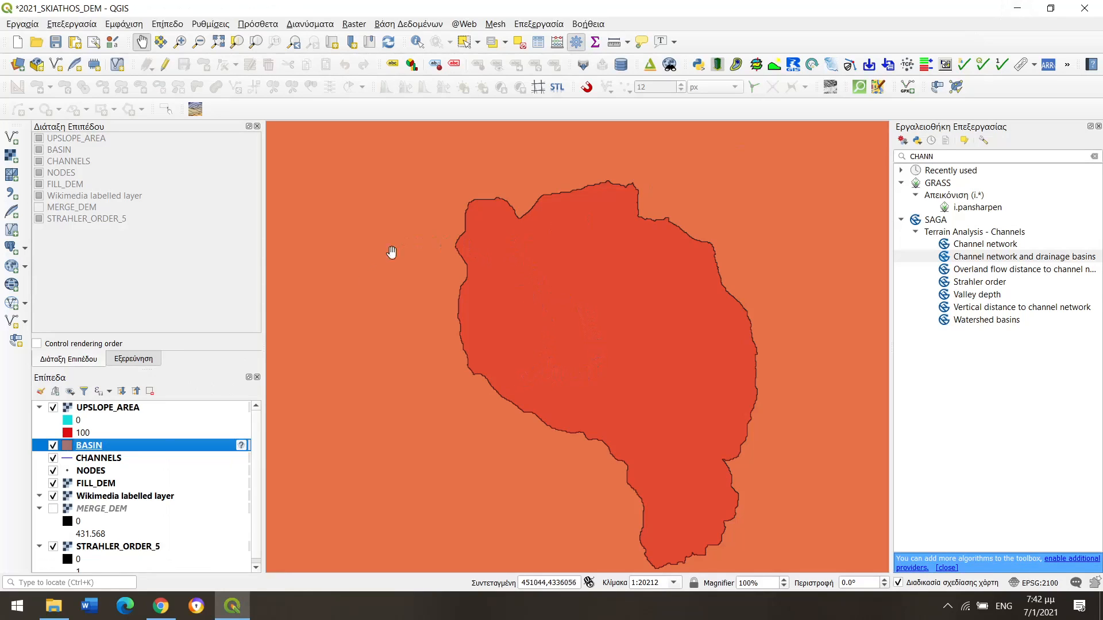
Step: Assign the GGRS87 / Greek Grid (EPSG:2100) coordinate reference system to the BASIN layer
{"action": "right_click", "coordinate": [143, 452]}
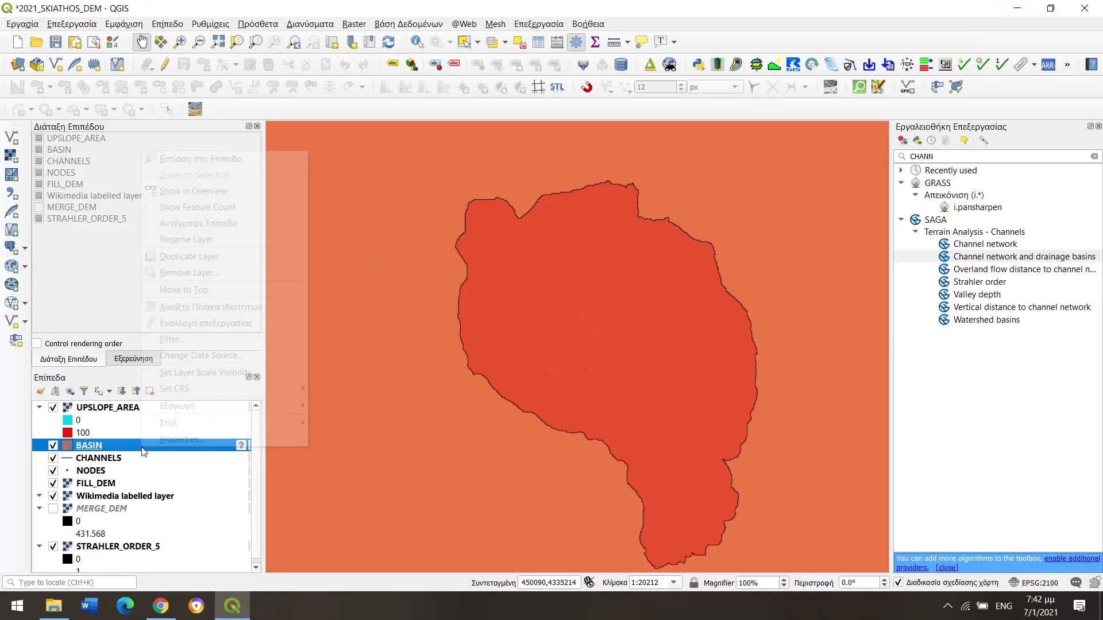
{"action": "mouse_move", "coordinate": [211, 388]}
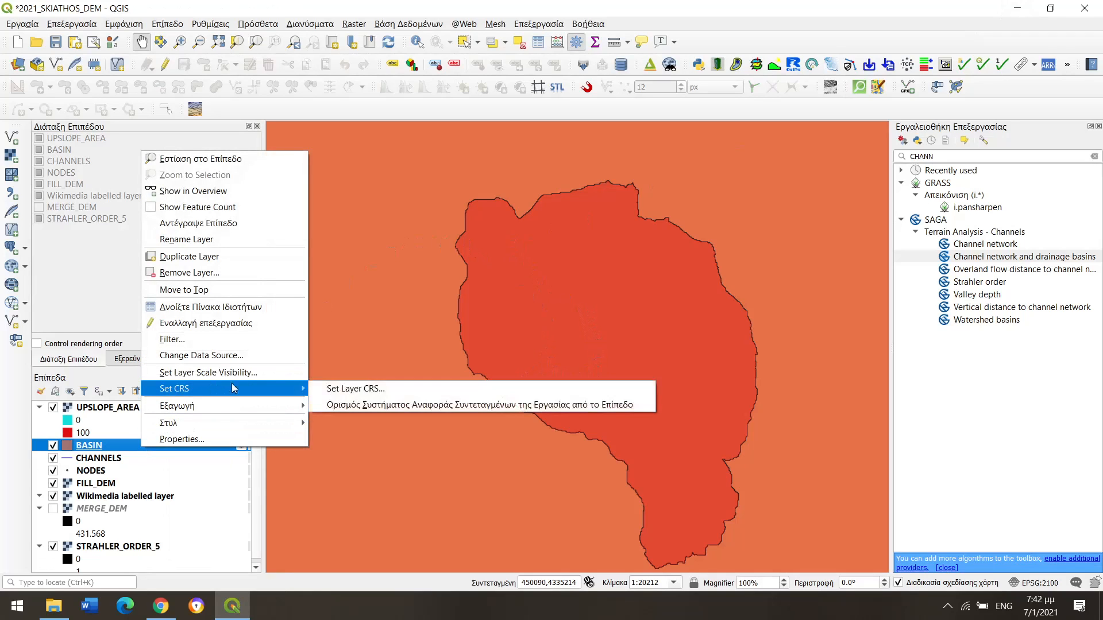
{"action": "left_click", "coordinate": [339, 388]}
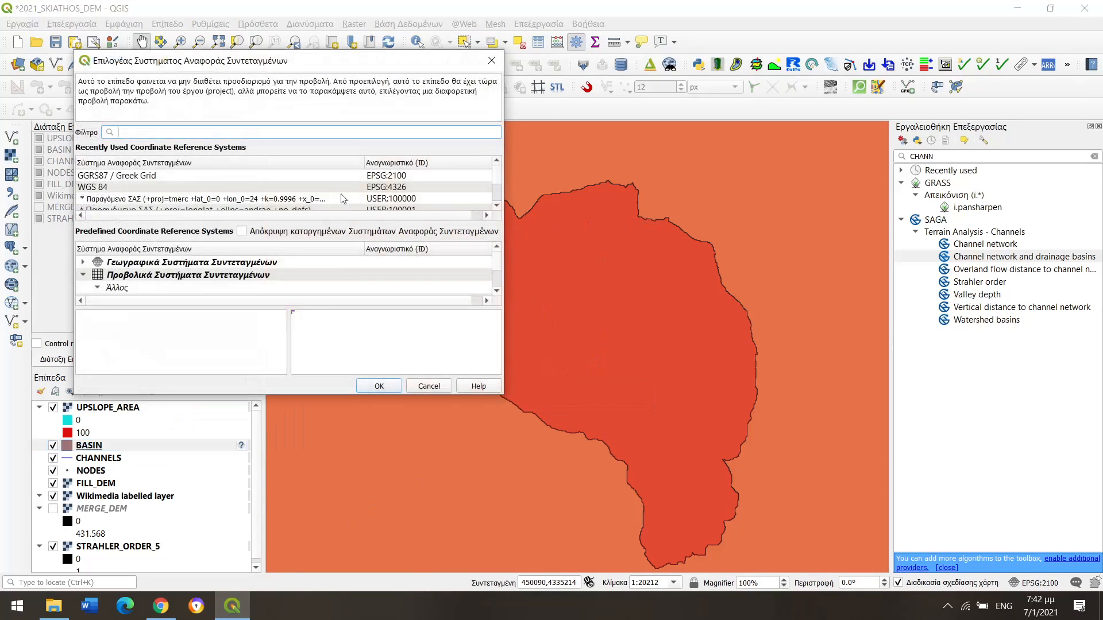
{"action": "left_click", "coordinate": [352, 179]}
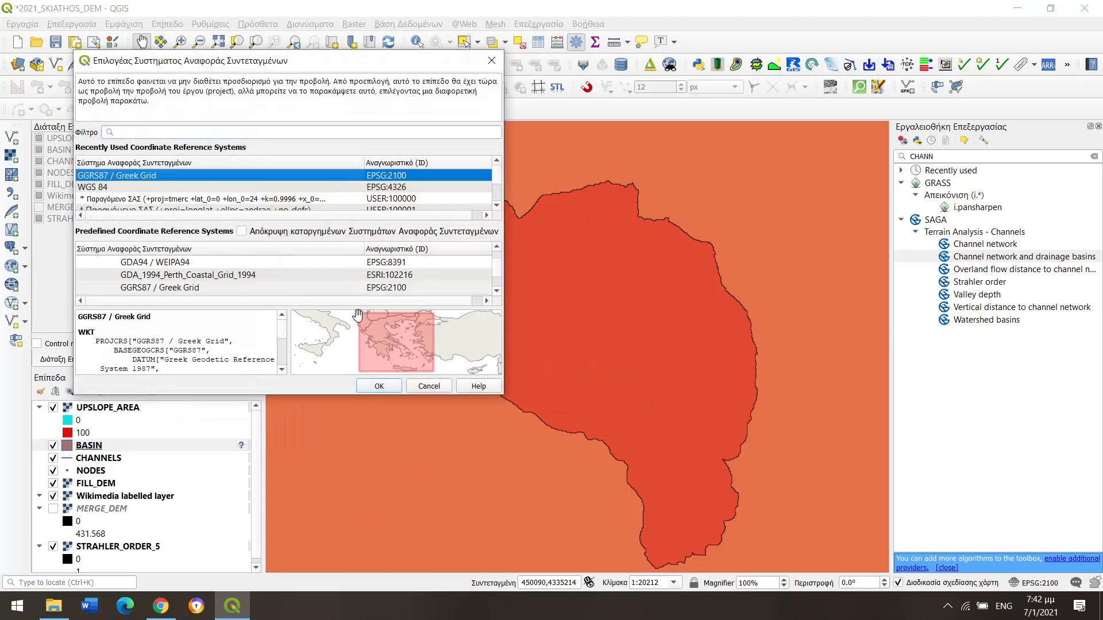
{"action": "left_click", "coordinate": [379, 386]}
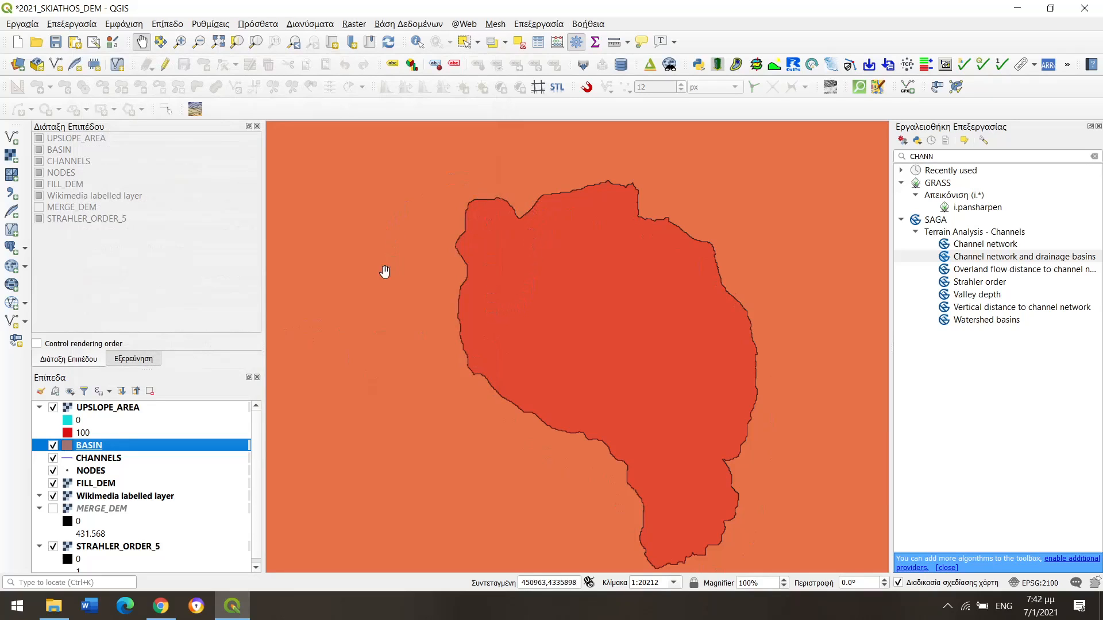
Step: Style the BASIN layer with the saved VECTOR_BASIN_TOPOLOGY symbol and apply the symbology
{"action": "right_click", "coordinate": [139, 447]}
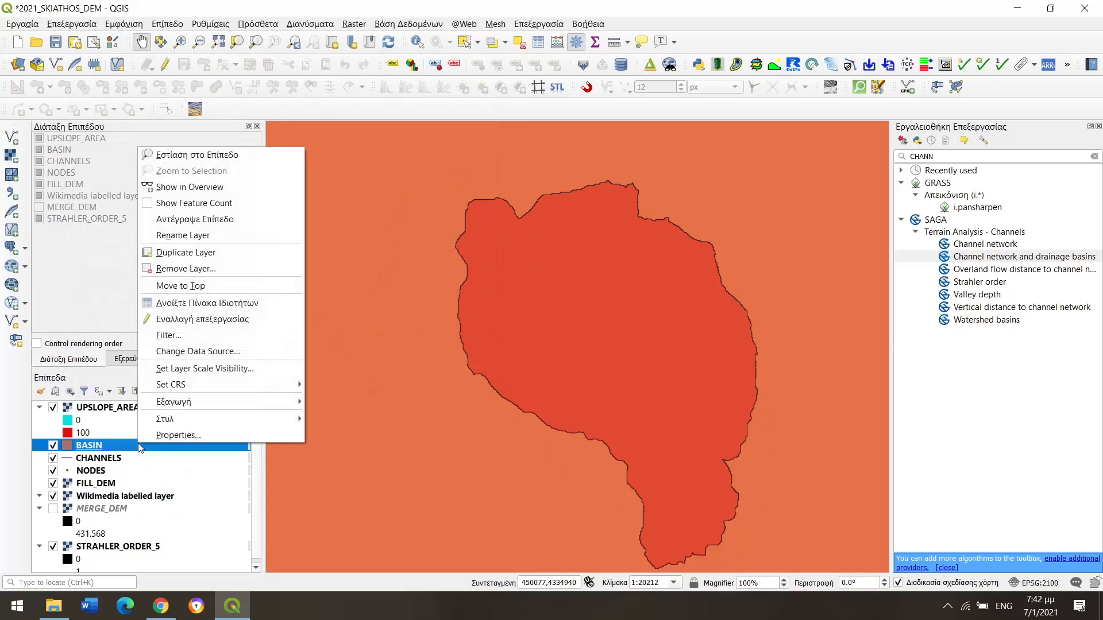
{"action": "left_click", "coordinate": [173, 437]}
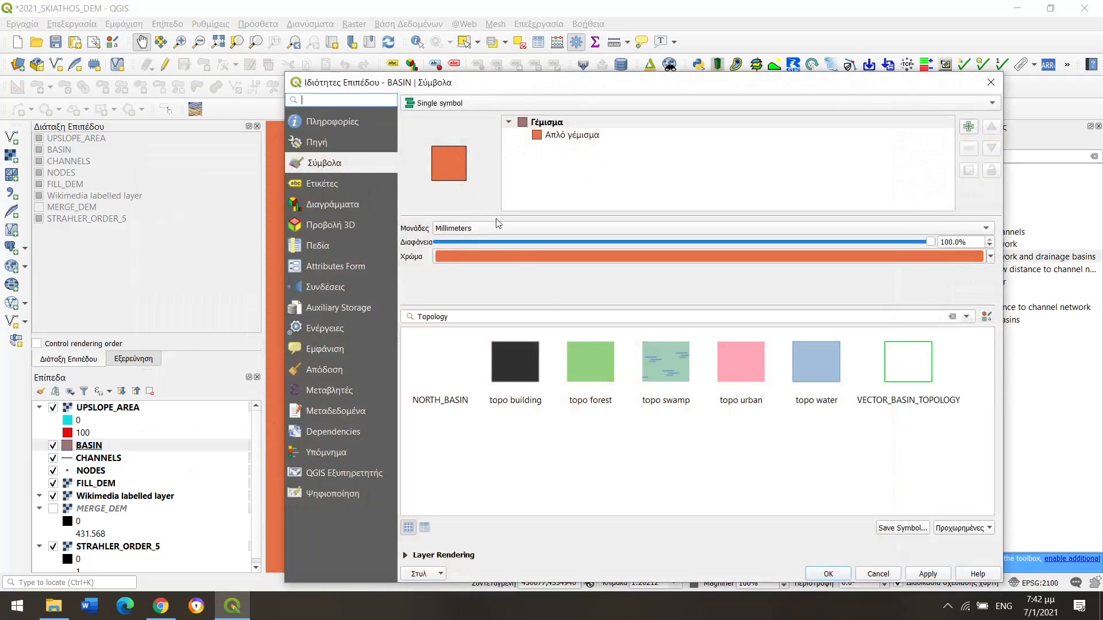
{"action": "left_click", "coordinate": [913, 368]}
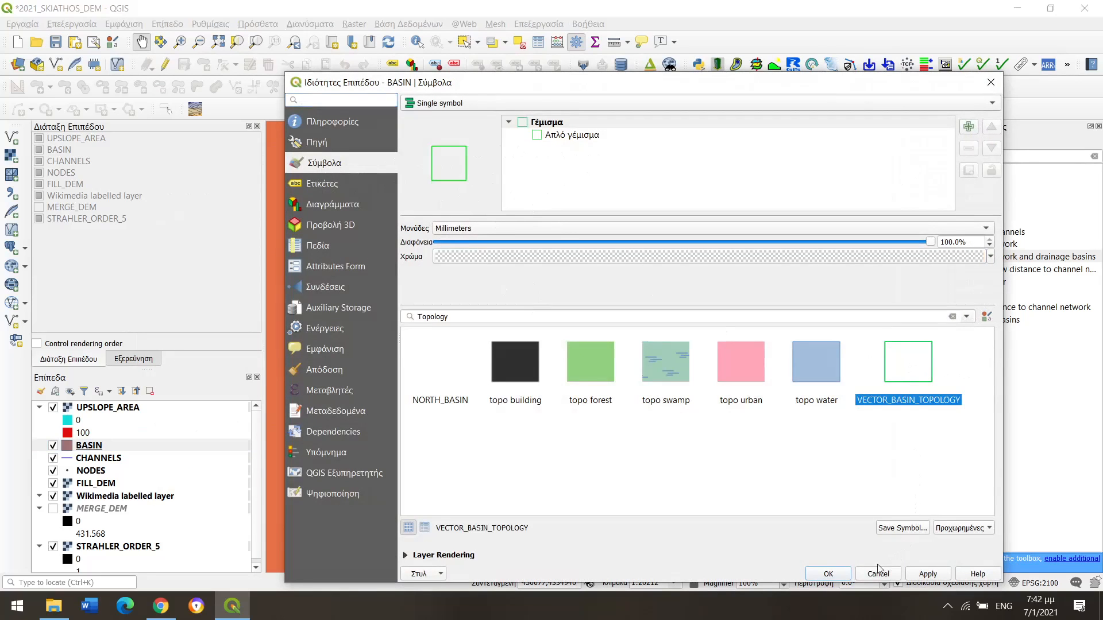
{"action": "left_click", "coordinate": [926, 574]}
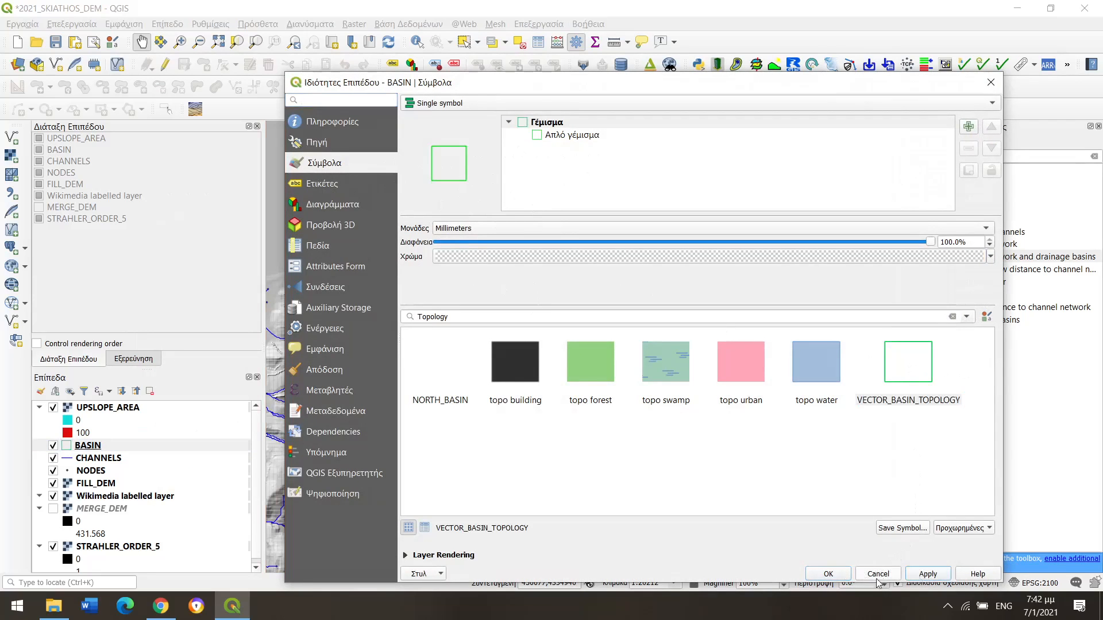
{"action": "left_click", "coordinate": [836, 575]}
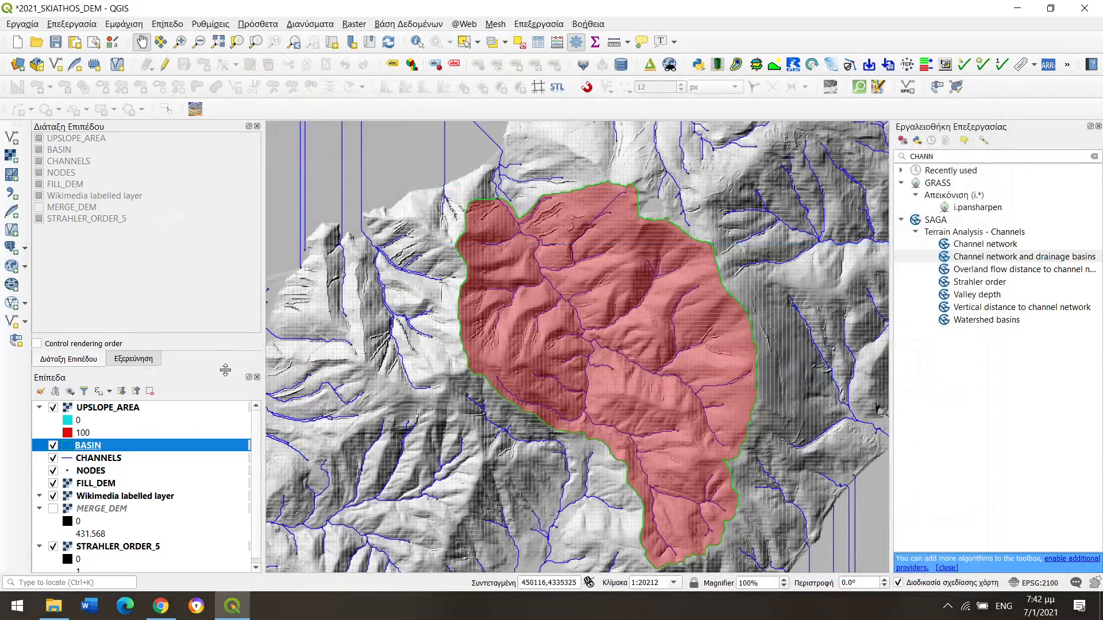
Step: Delete the surrounding polygon with DN 0 from the BASIN attribute table and save the layer edits
{"action": "right_click", "coordinate": [201, 447]}
{"action": "left_click", "coordinate": [256, 306]}
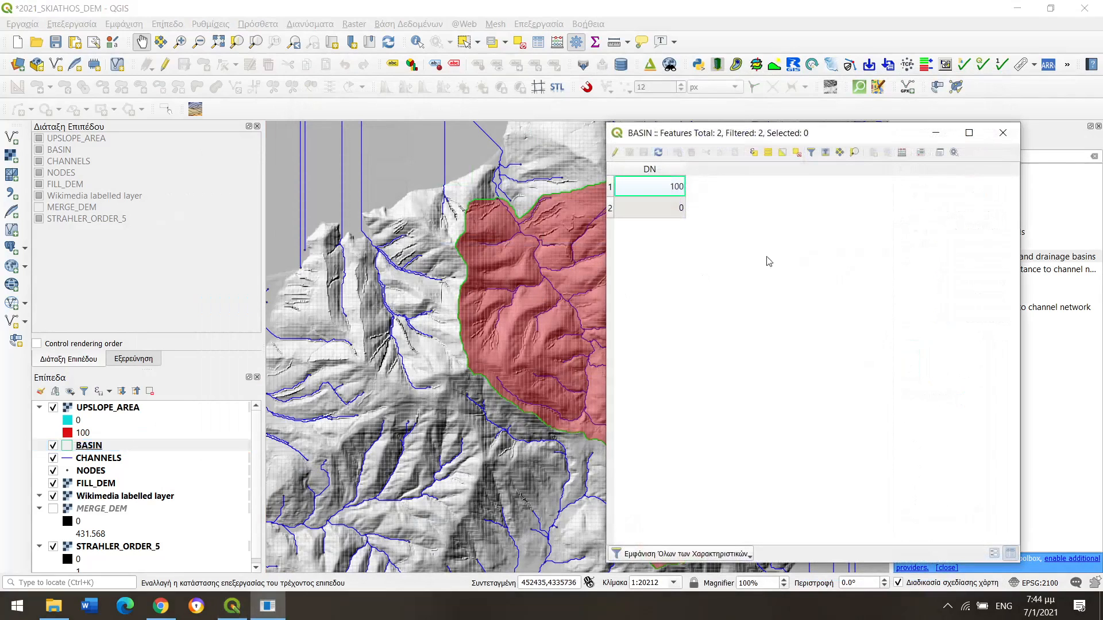
{"action": "left_click_drag", "start_coordinate": [850, 141], "coordinate": [902, 135]}
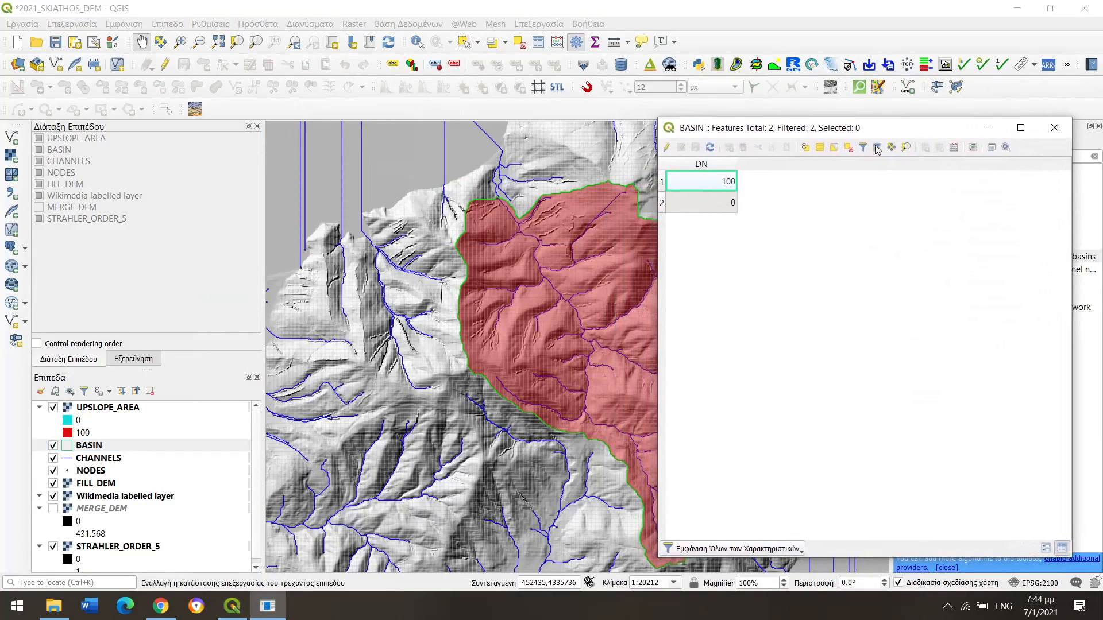
{"action": "left_click", "coordinate": [661, 182]}
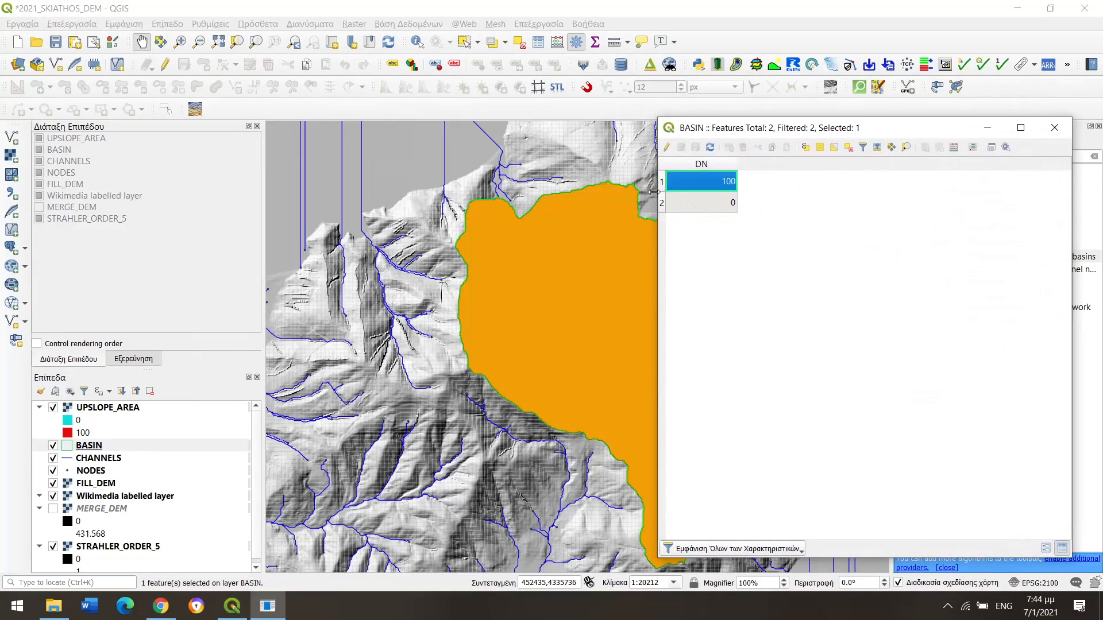
{"action": "left_click", "coordinate": [662, 204]}
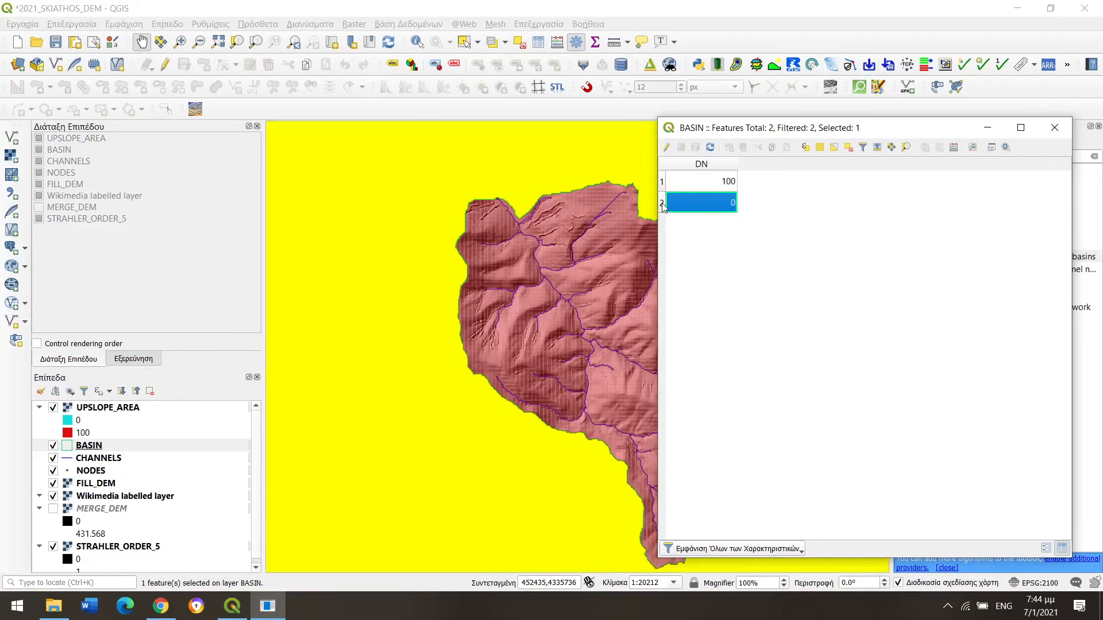
{"action": "mouse_move", "coordinate": [760, 131]}
{"action": "left_mouse_down"}
{"action": "mouse_move", "coordinate": [853, 172]}
{"action": "mouse_move", "coordinate": [767, 128]}
{"action": "left_mouse_up"}
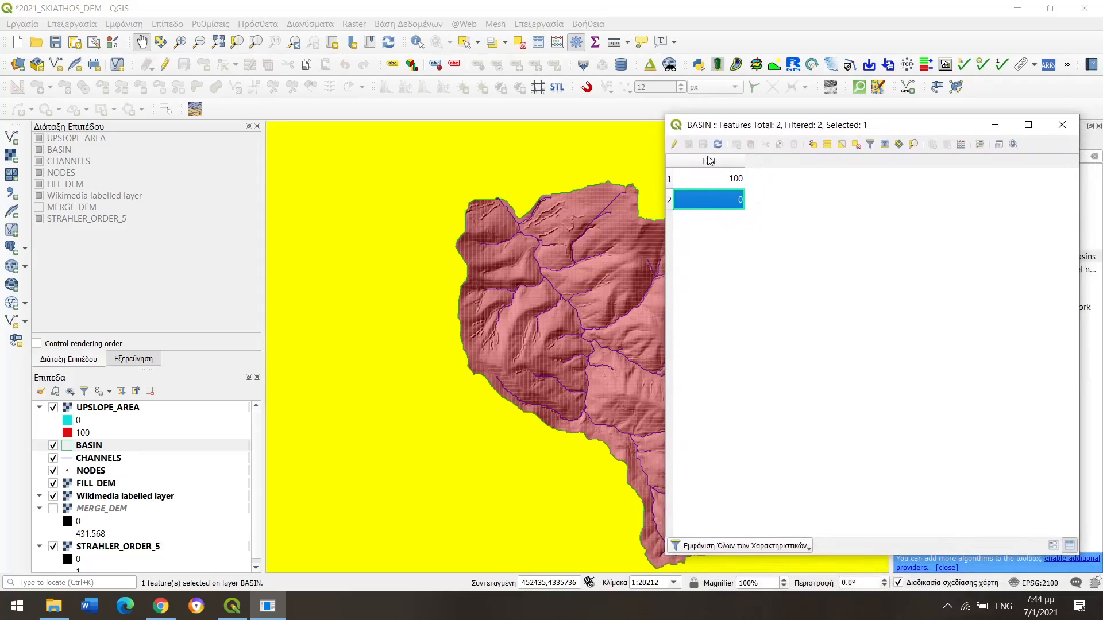
{"action": "left_click", "coordinate": [674, 145]}
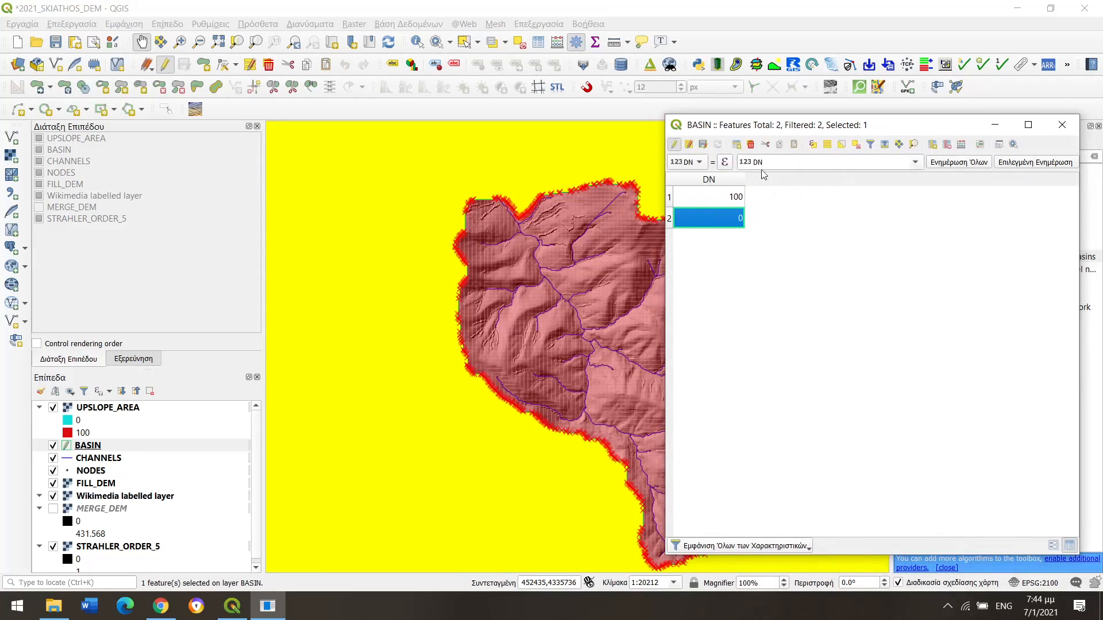
{"action": "left_click", "coordinate": [750, 145]}
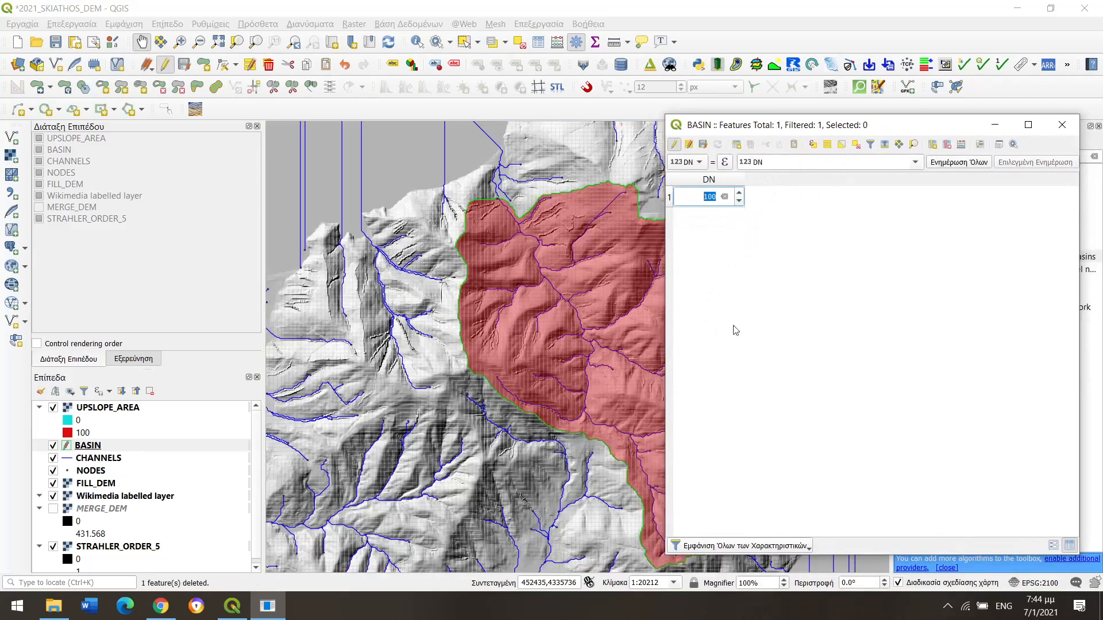
{"action": "left_click", "coordinate": [676, 146]}
{"action": "left_click", "coordinate": [573, 311]}
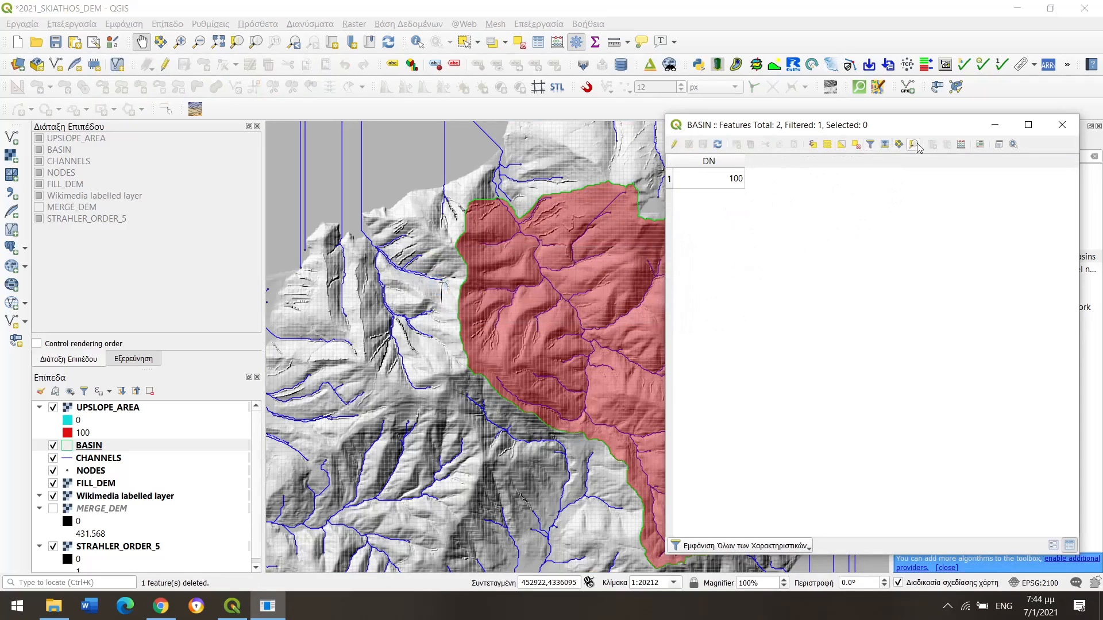
Step: Add a decimal field named AREA to the BASIN layer, length 12 and precision 3, calculated with the $area expression
{"action": "left_click", "coordinate": [961, 145]}
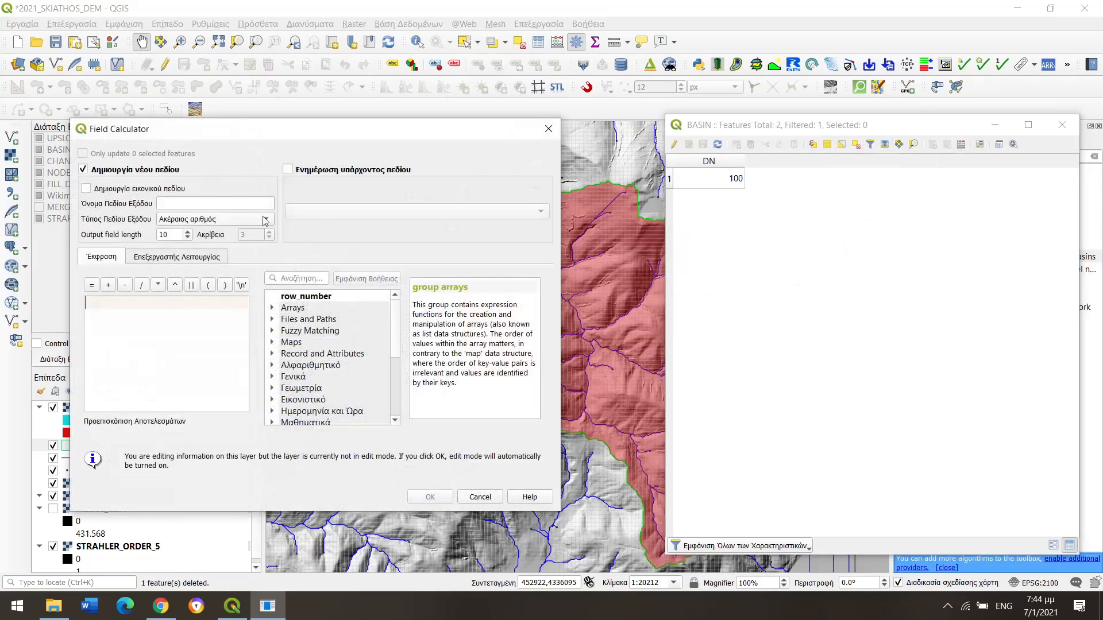
{"action": "left_click", "coordinate": [202, 205]}
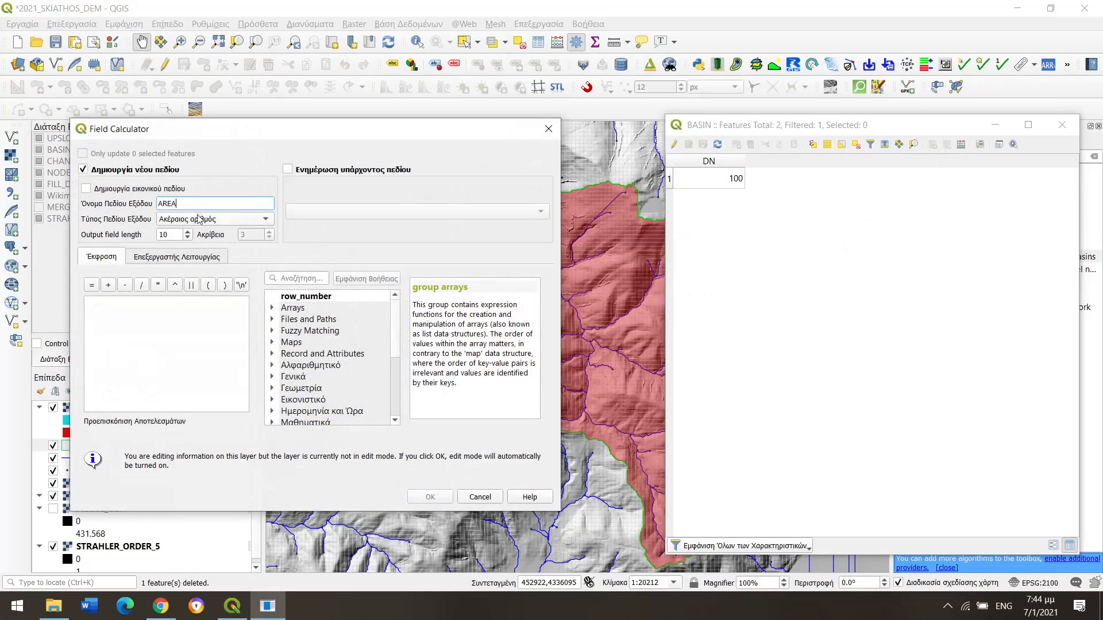
{"action": "left_click", "coordinate": [266, 221]}
{"action": "left_click", "coordinate": [201, 251]}
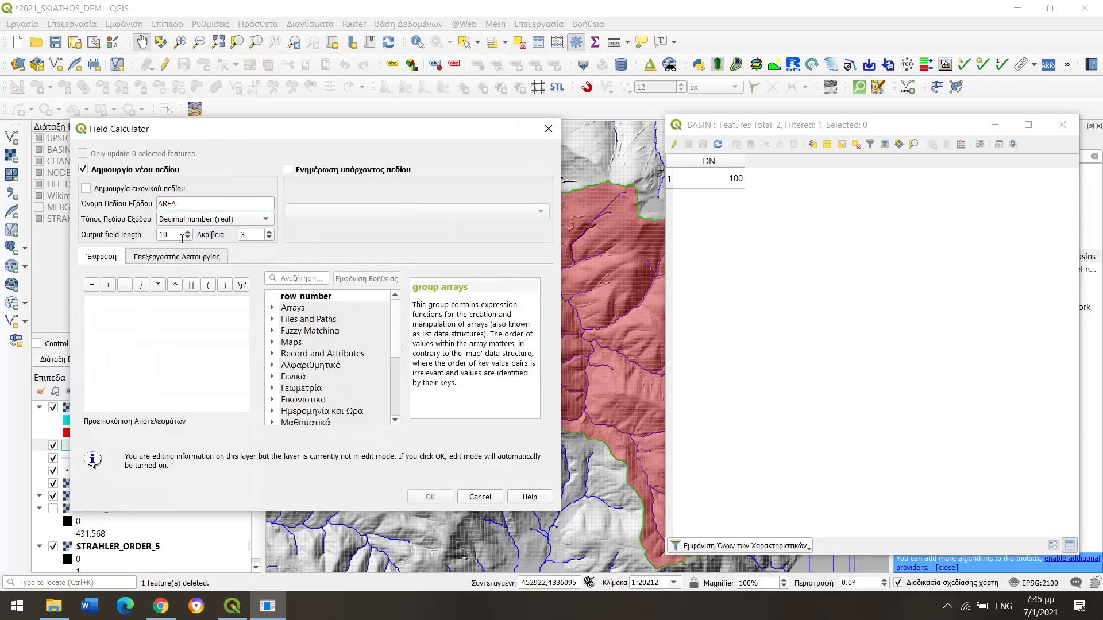
{"action": "left_click", "coordinate": [188, 232]}
{"action": "left_click", "coordinate": [188, 232]}
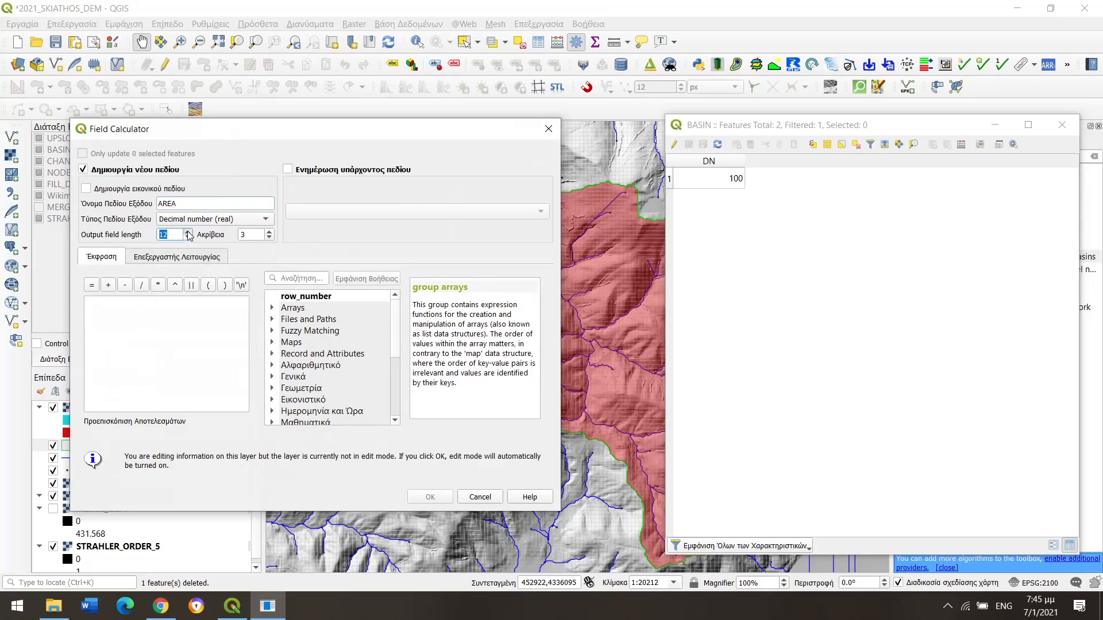
{"action": "double_click", "coordinate": [325, 391]}
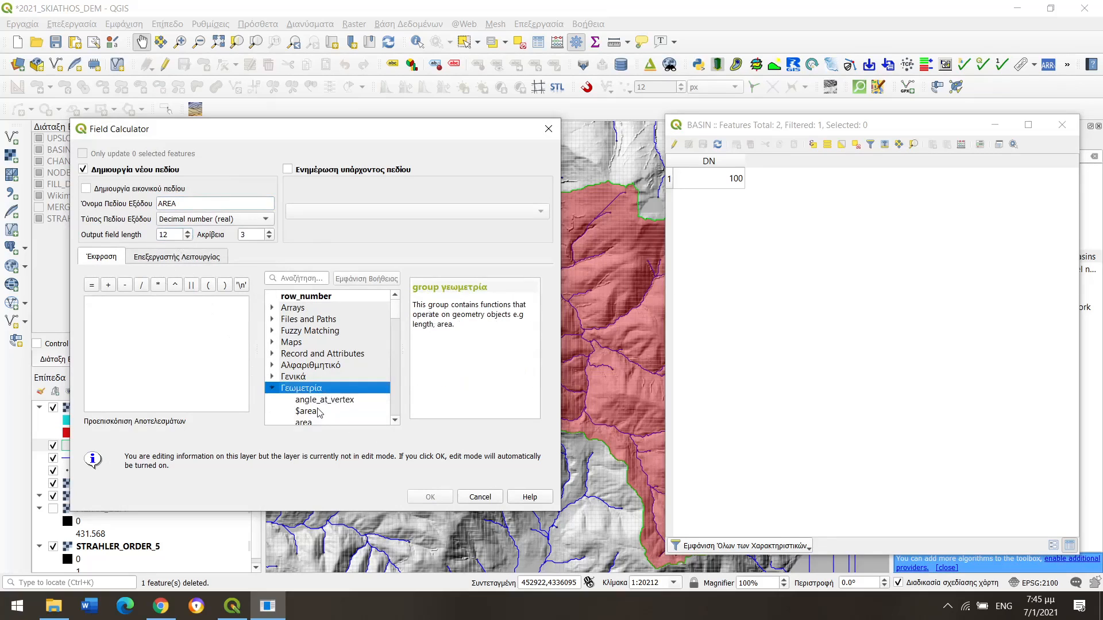
{"action": "double_click", "coordinate": [318, 412]}
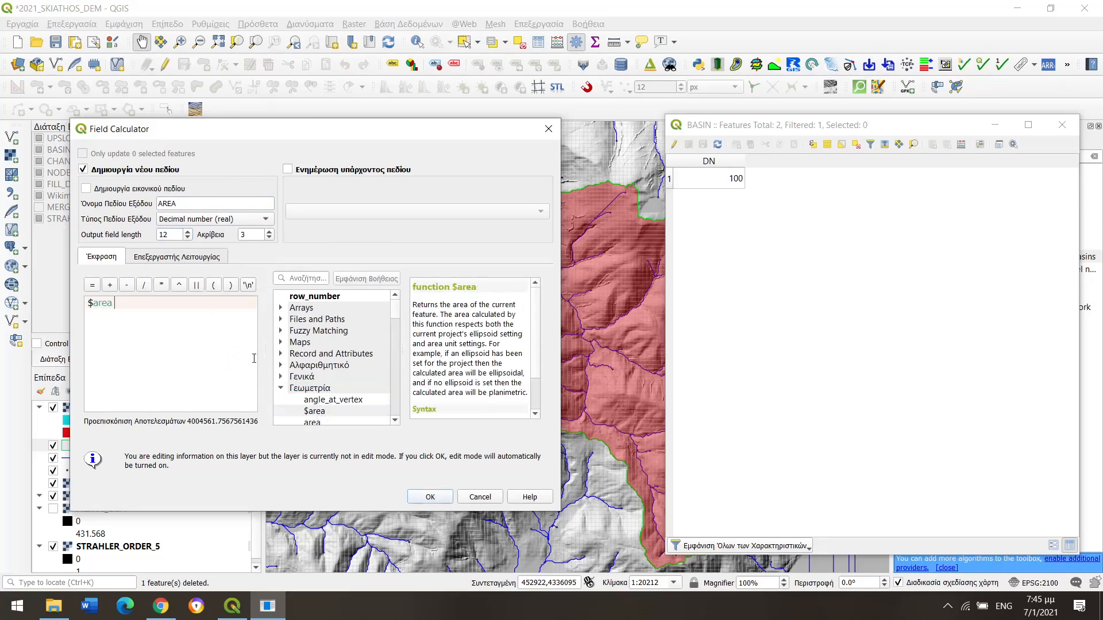
{"action": "left_click", "coordinate": [444, 499]}
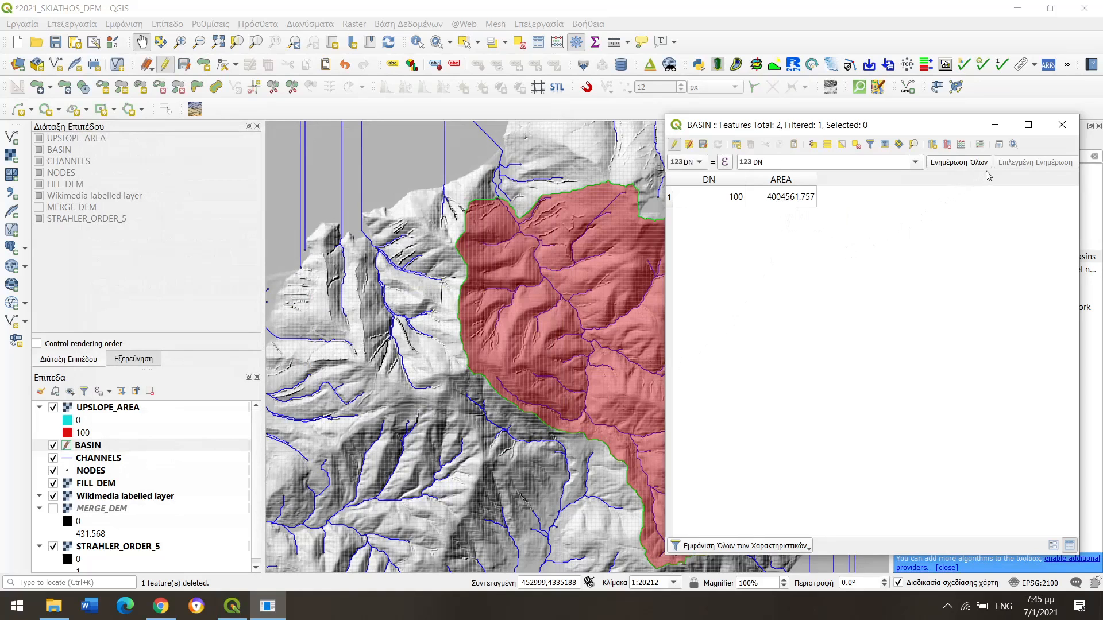
{"action": "left_click", "coordinate": [1062, 125]}
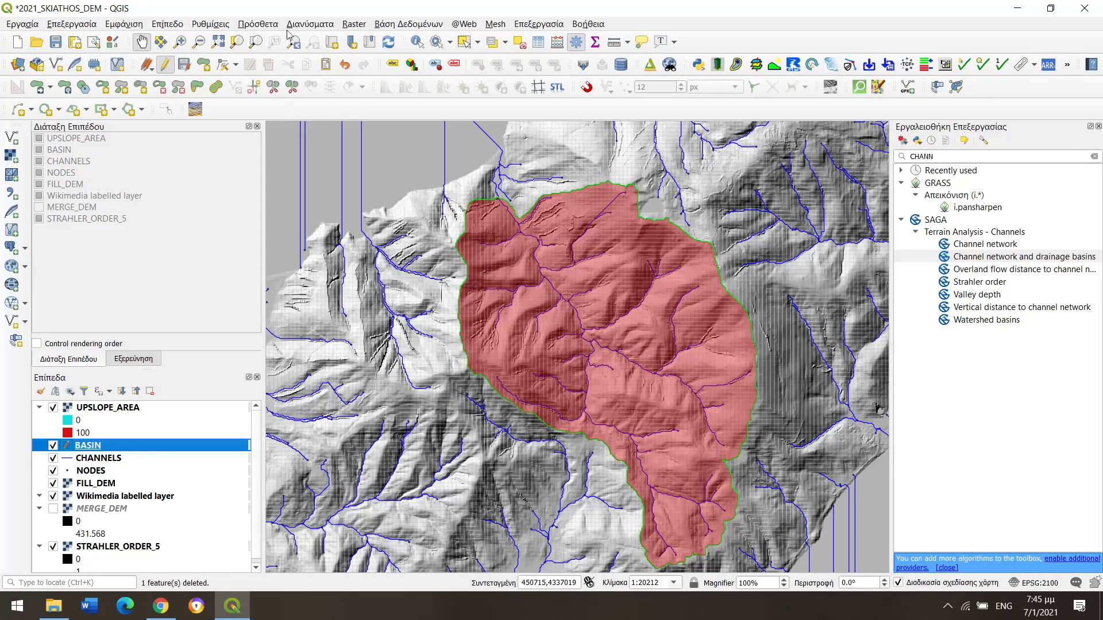
Step: Set up a vector Intersection with CHANNELS as the input layer and BASIN as the overlay layer
{"action": "left_click", "coordinate": [320, 24]}
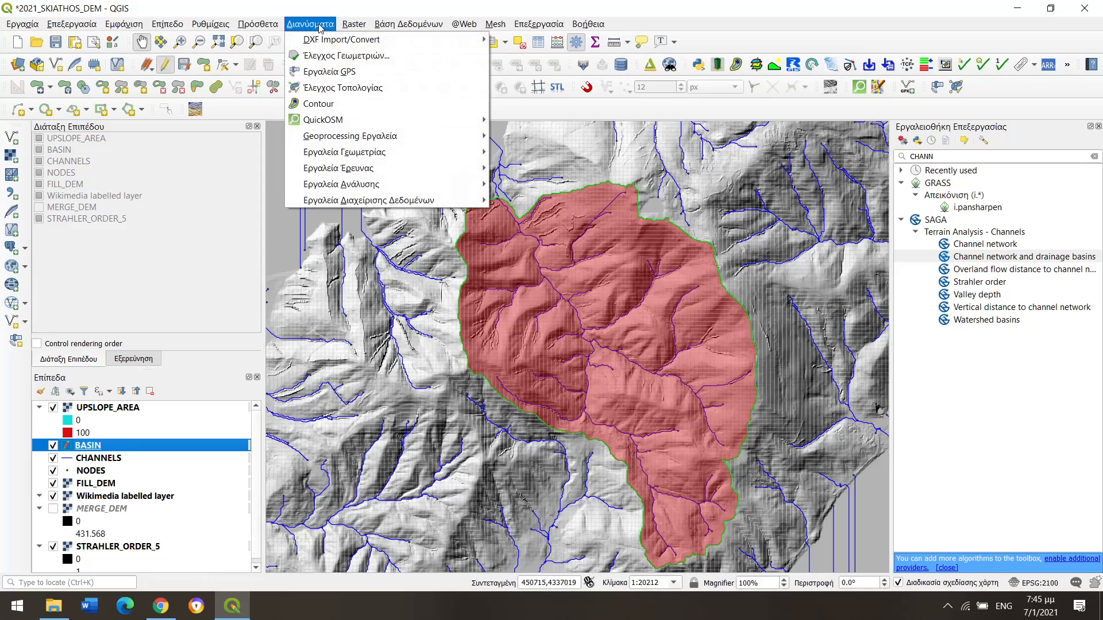
{"action": "mouse_move", "coordinate": [349, 171]}
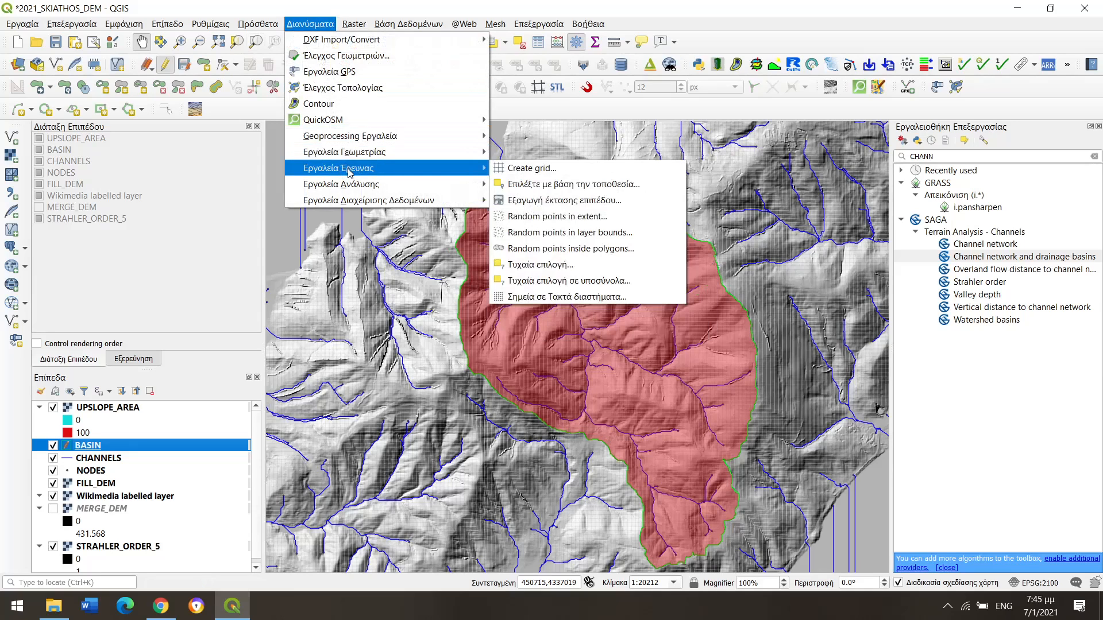
{"action": "mouse_move", "coordinate": [350, 137]}
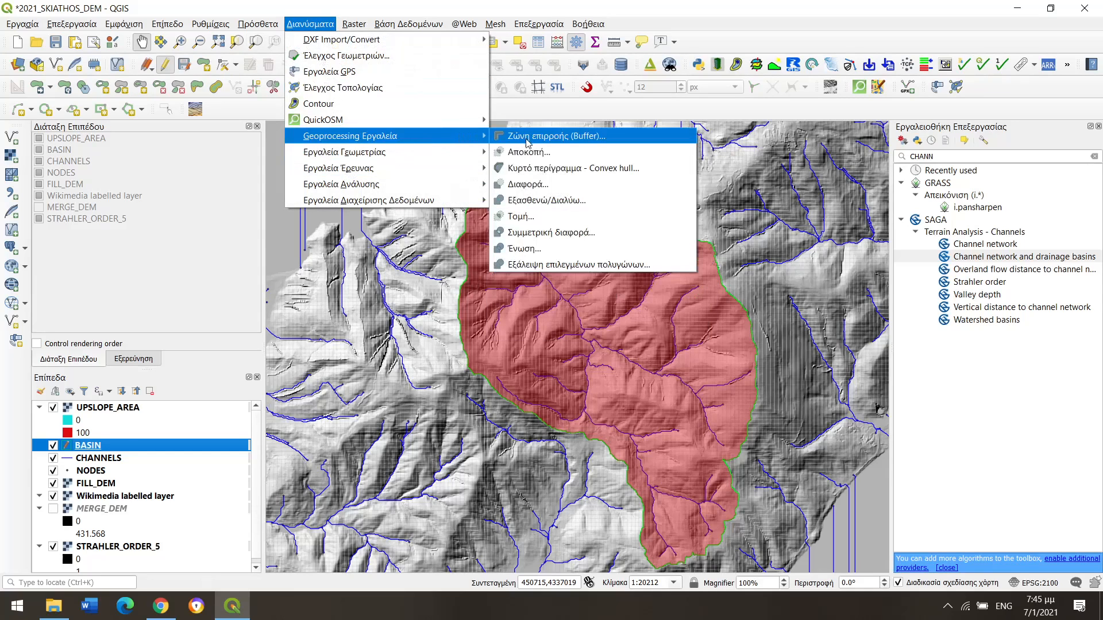
{"action": "left_click", "coordinate": [539, 218]}
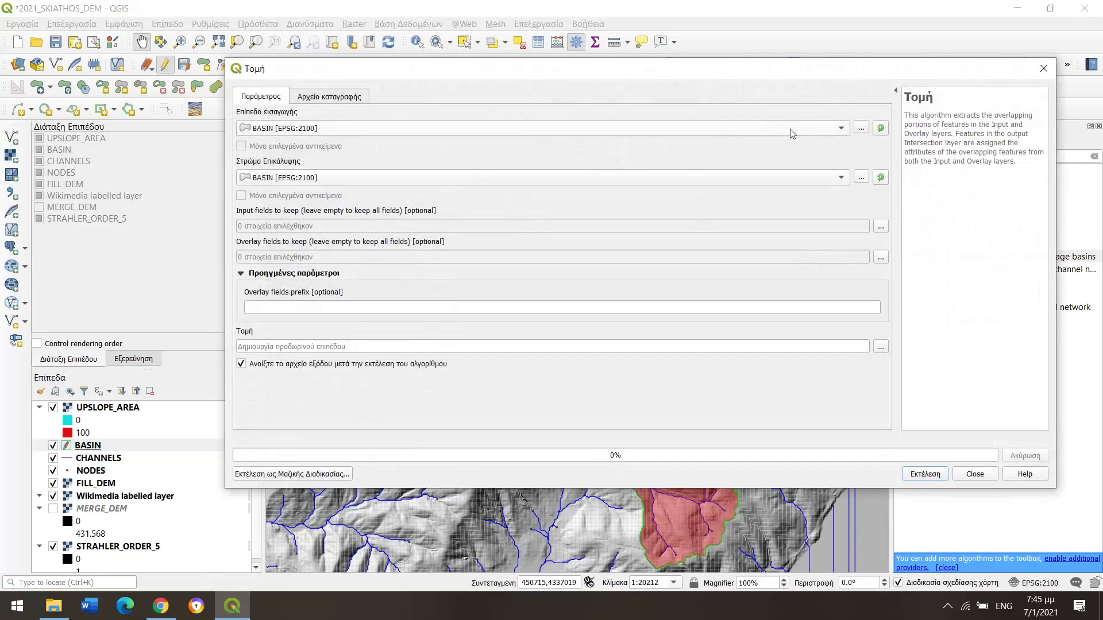
{"action": "left_click", "coordinate": [842, 129]}
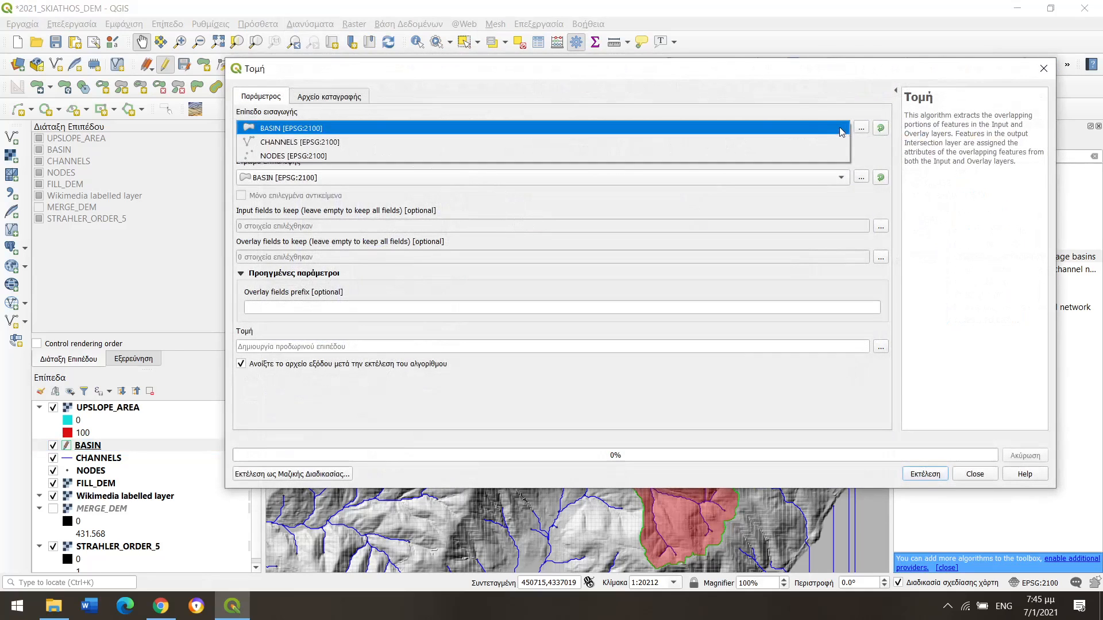
{"action": "left_click", "coordinate": [318, 142]}
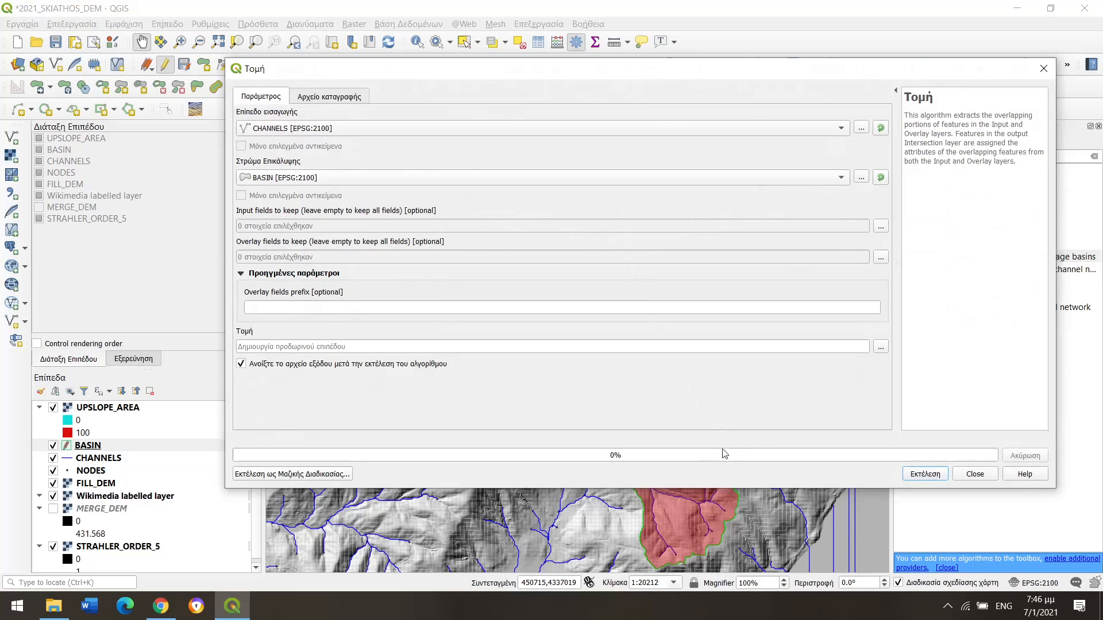
Step: Save the intersection output as BASIN_CHANNELS.shp in the 2021_SKIATHOS_DEM folder and run the algorithm
{"action": "left_click", "coordinate": [882, 349]}
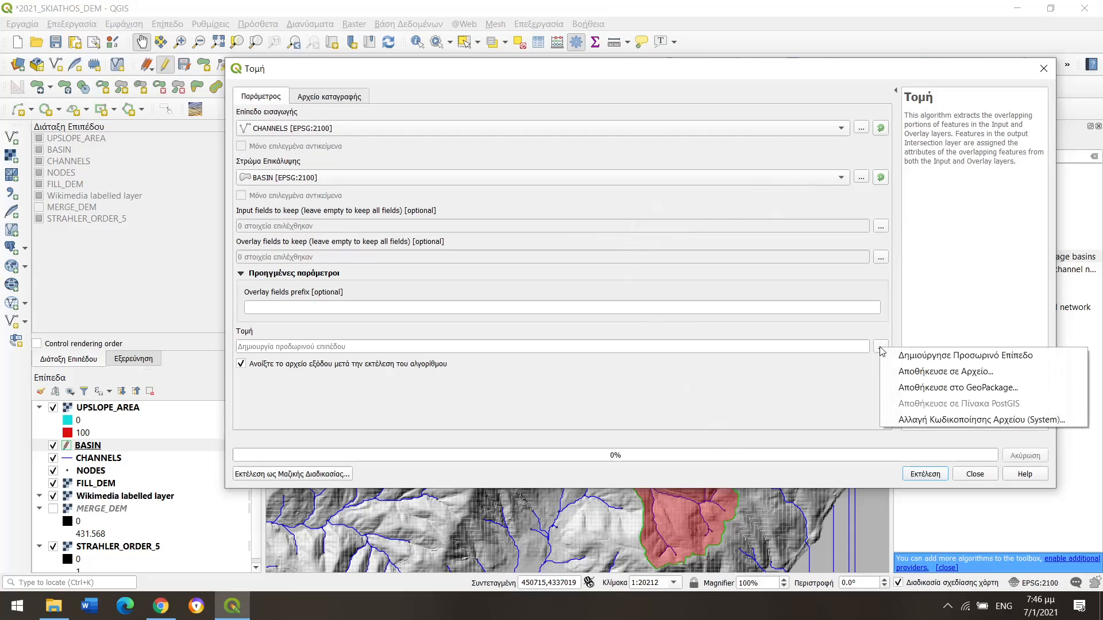
{"action": "left_click", "coordinate": [901, 373]}
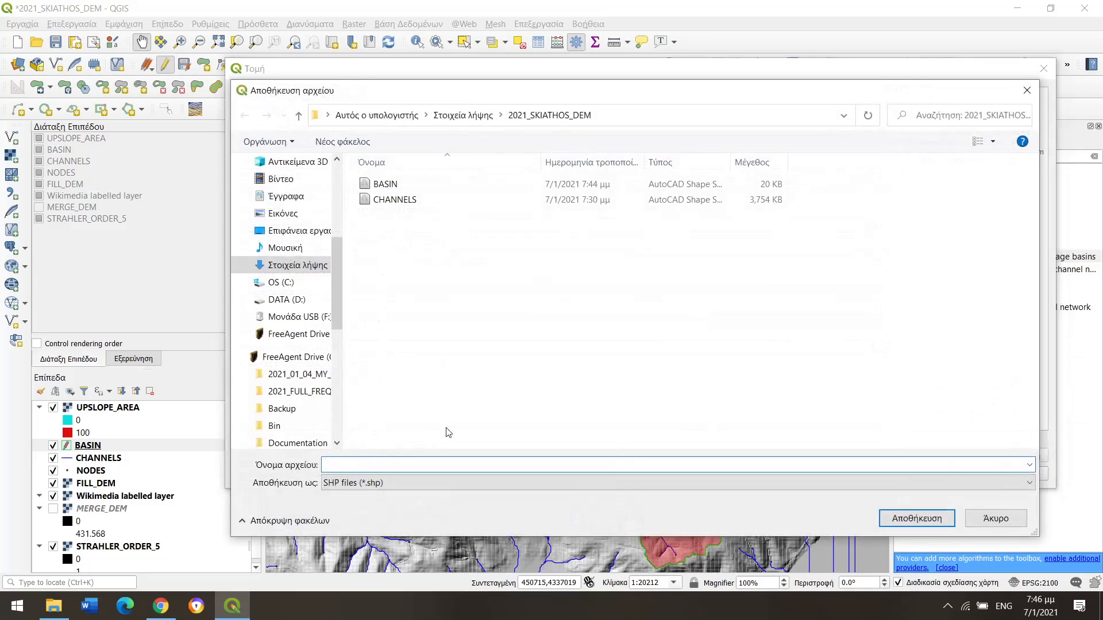
{"action": "type", "text": "BASIN"}
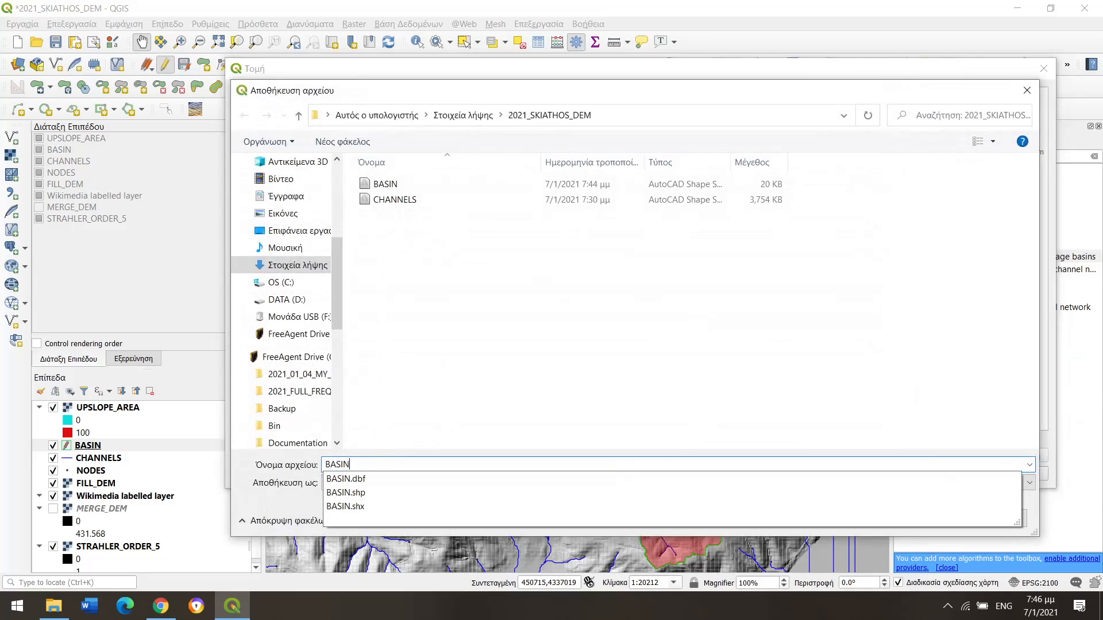
{"action": "type", "text": "_CHANNE"}
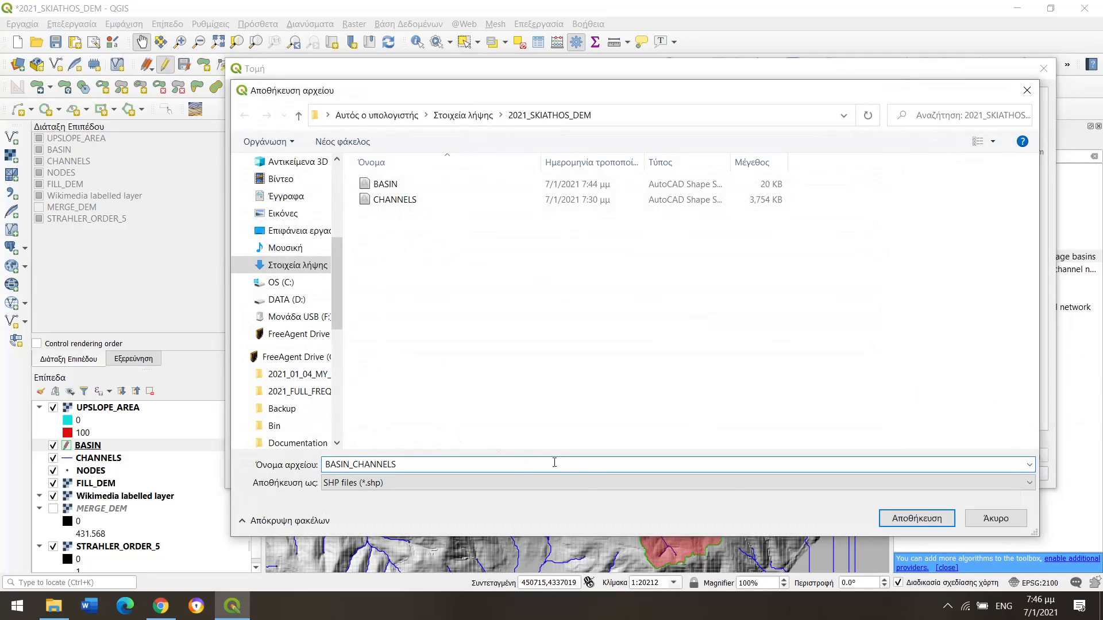
{"action": "type", "text": "LS"}
{"action": "left_click", "coordinate": [916, 518]}
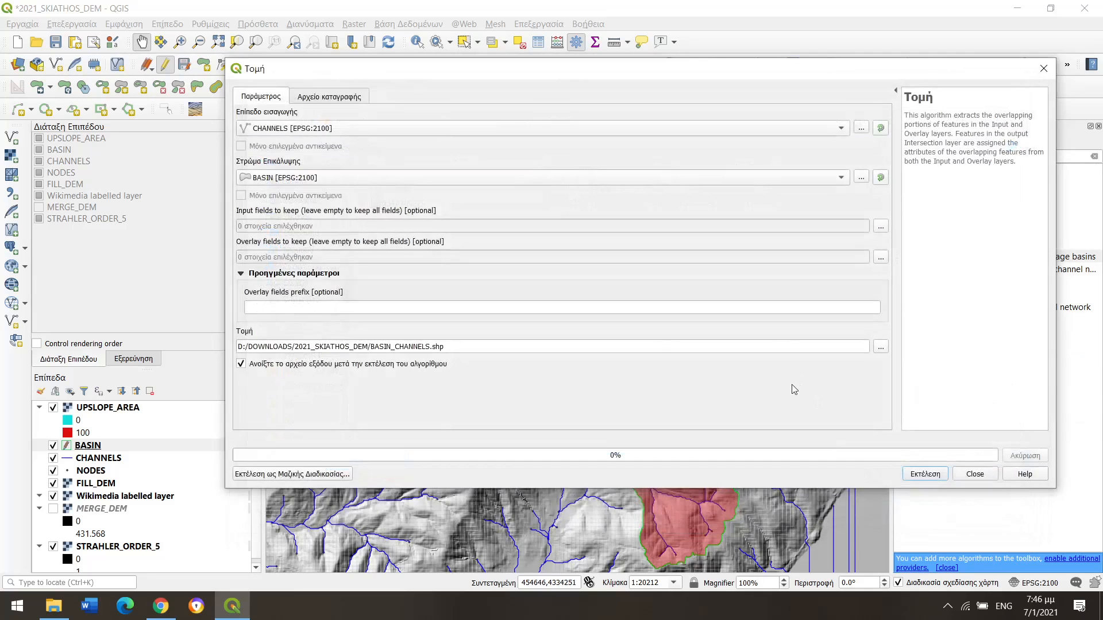
{"action": "left_click", "coordinate": [928, 474]}
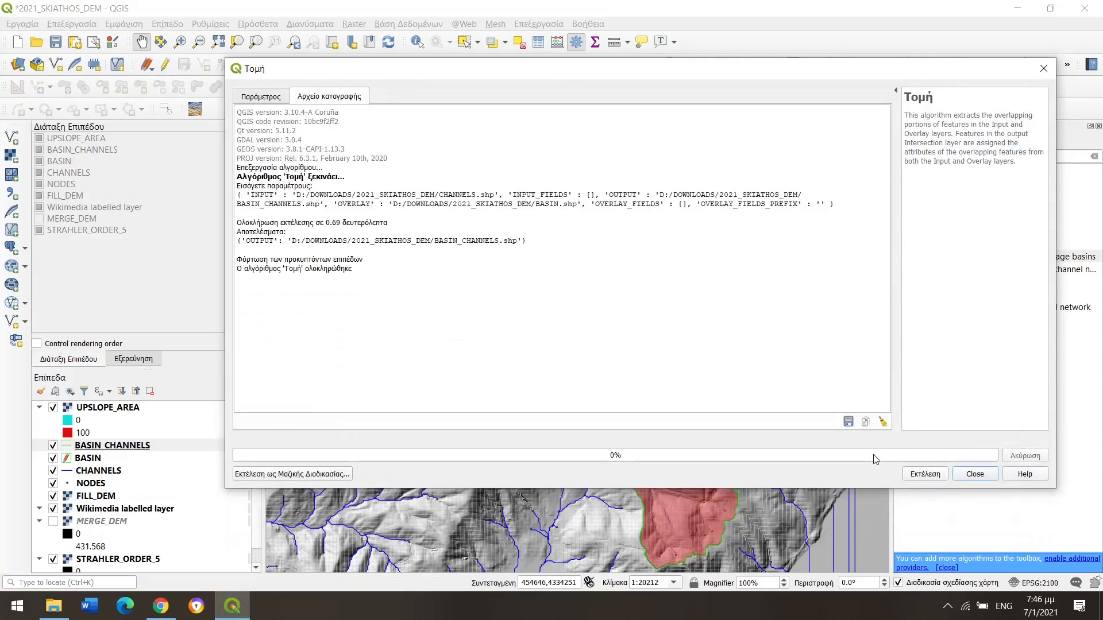
{"action": "left_click", "coordinate": [975, 474]}
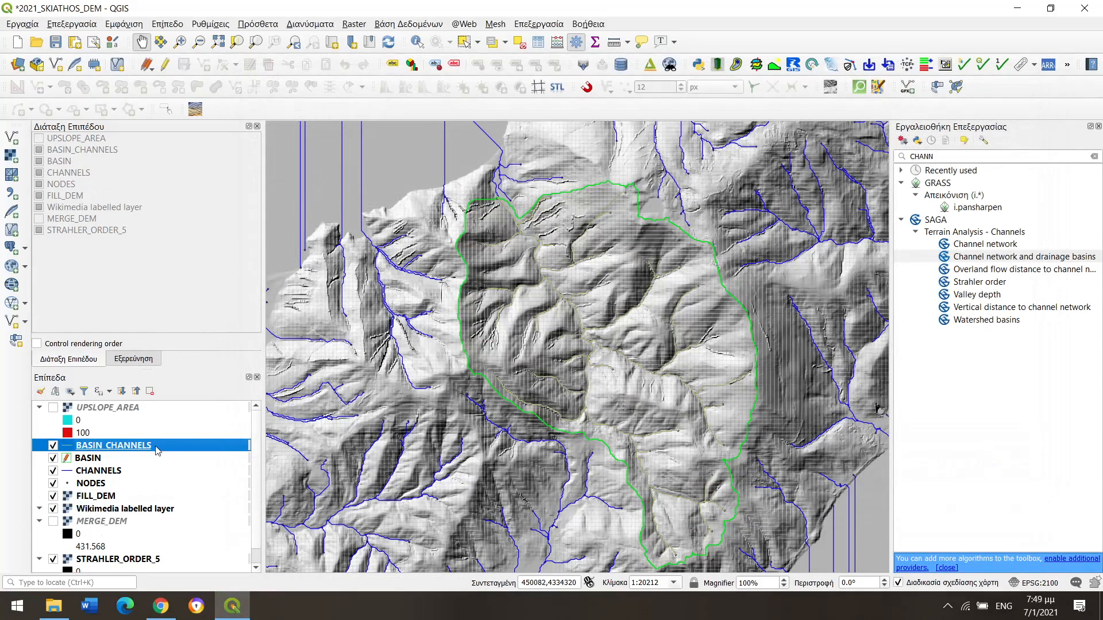
Step: Style the BASIN_CHANNELS layer with a red line 0.66 mm wide and apply the symbology
{"action": "right_click", "coordinate": [158, 450]}
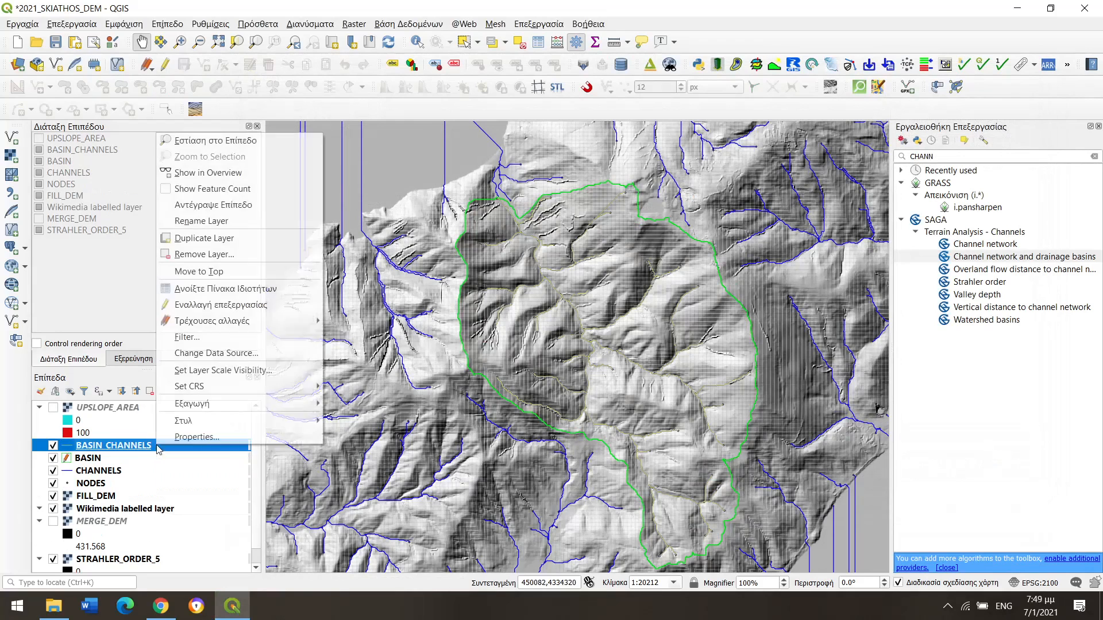
{"action": "mouse_move", "coordinate": [192, 423]}
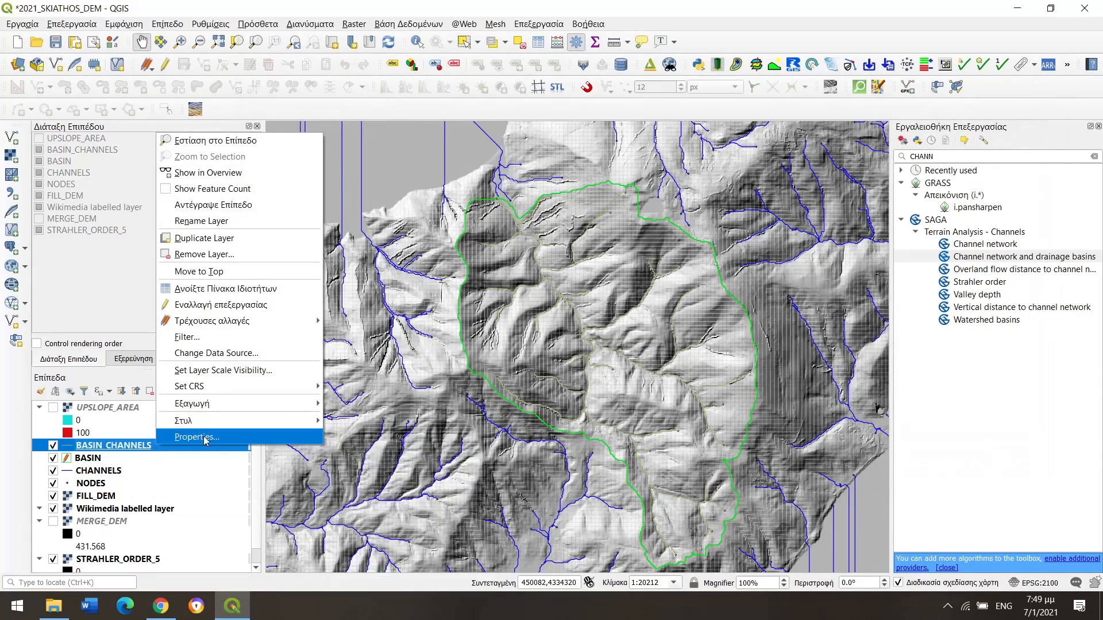
{"action": "left_click", "coordinate": [196, 437]}
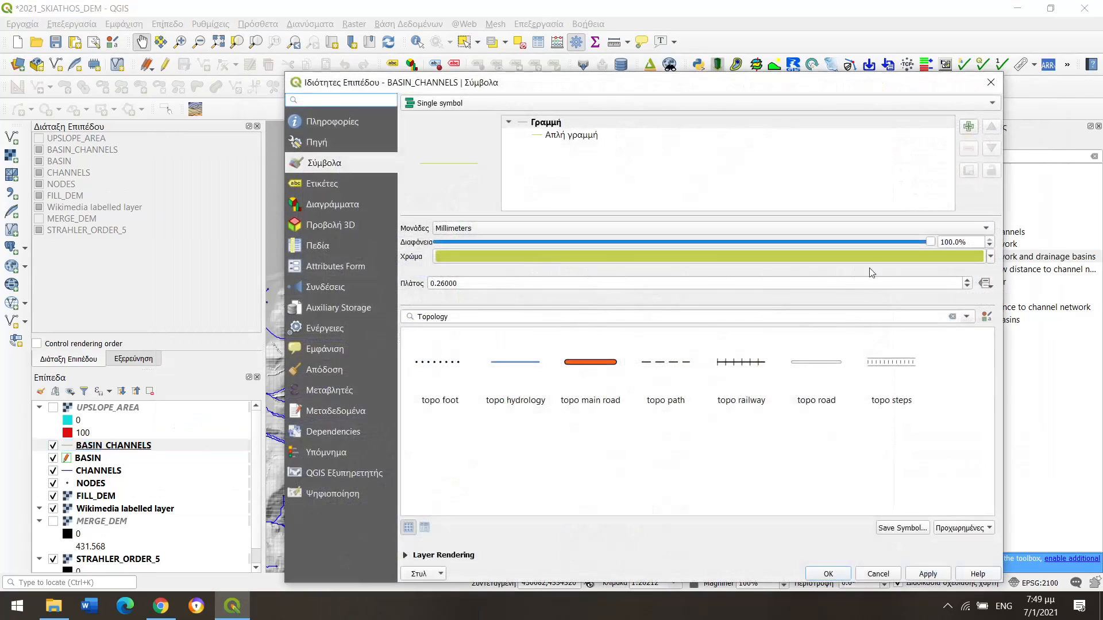
{"action": "left_click", "coordinate": [992, 256]}
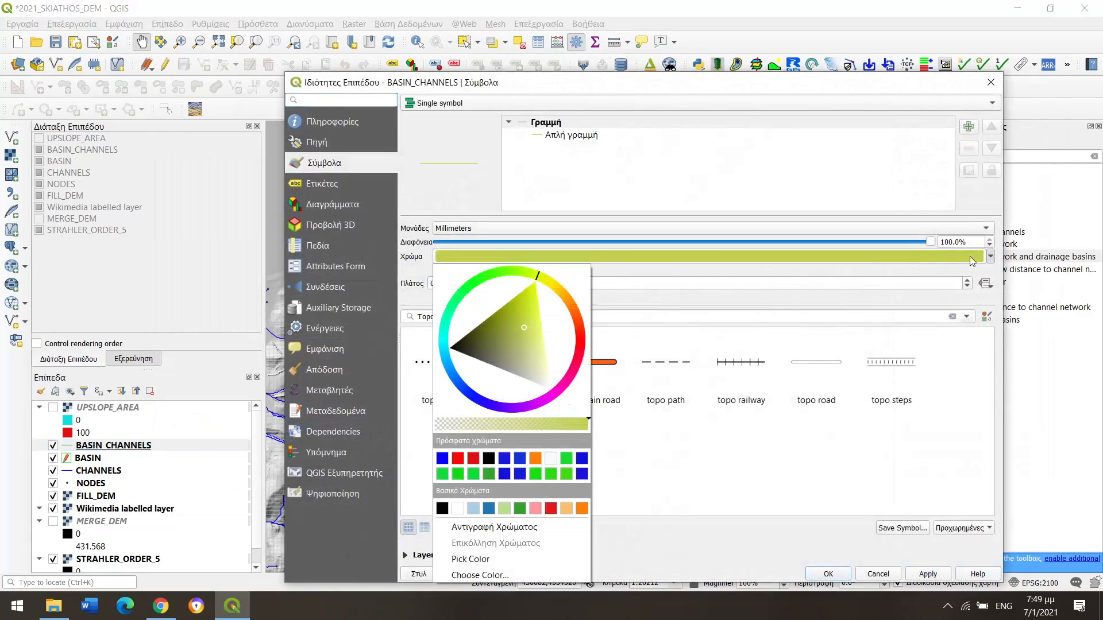
{"action": "left_click", "coordinate": [458, 458]}
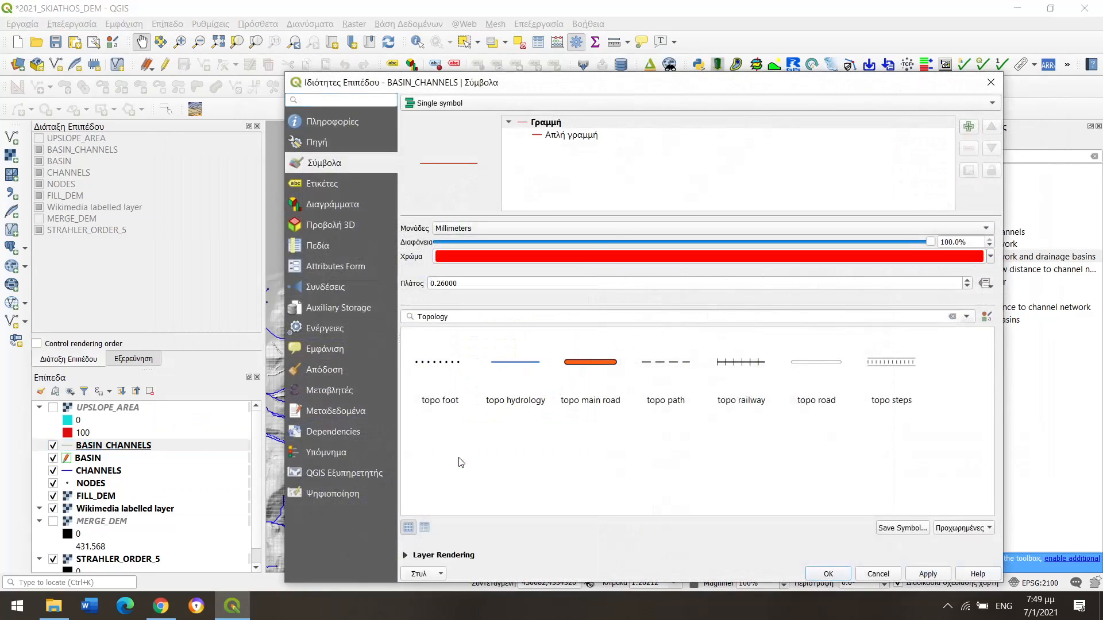
{"action": "left_click", "coordinate": [968, 281]}
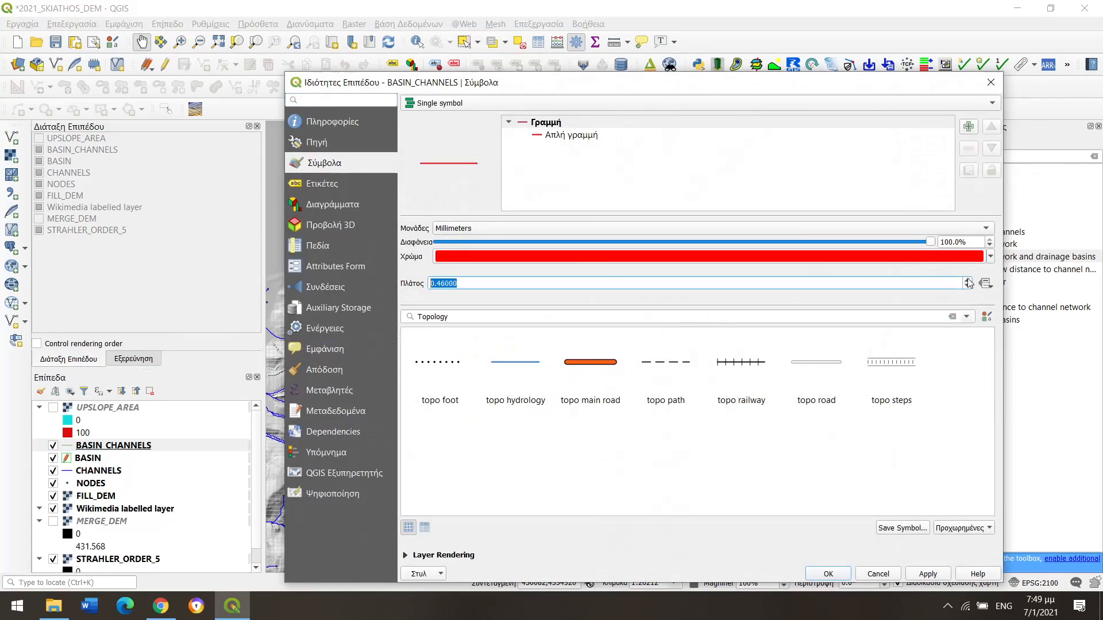
{"action": "left_click", "coordinate": [968, 281]}
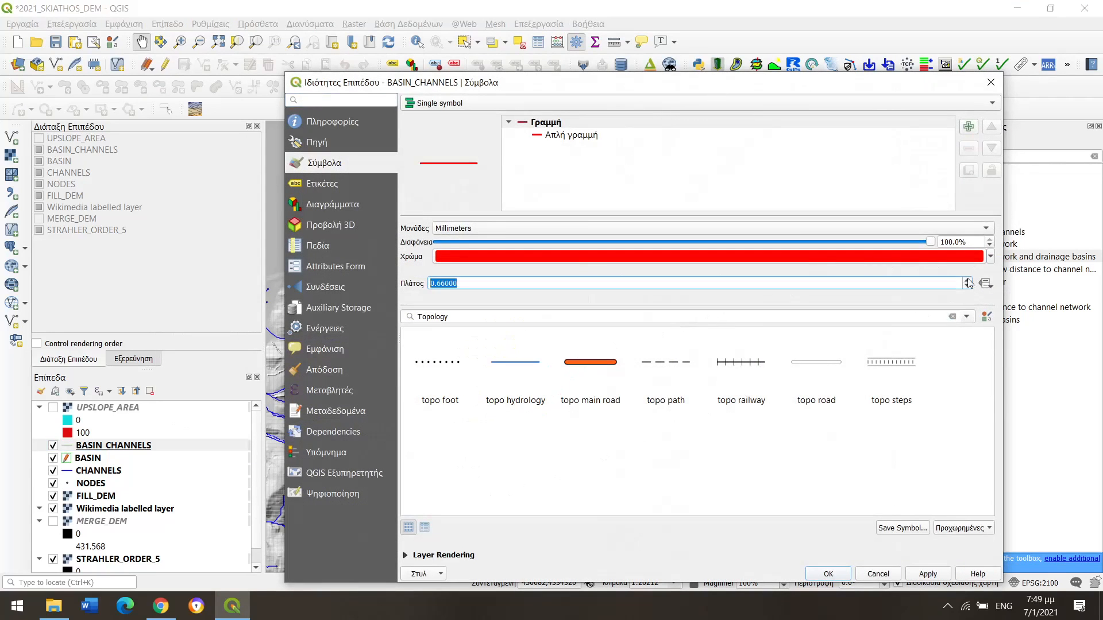
{"action": "left_click", "coordinate": [931, 572]}
{"action": "left_click", "coordinate": [828, 573]}
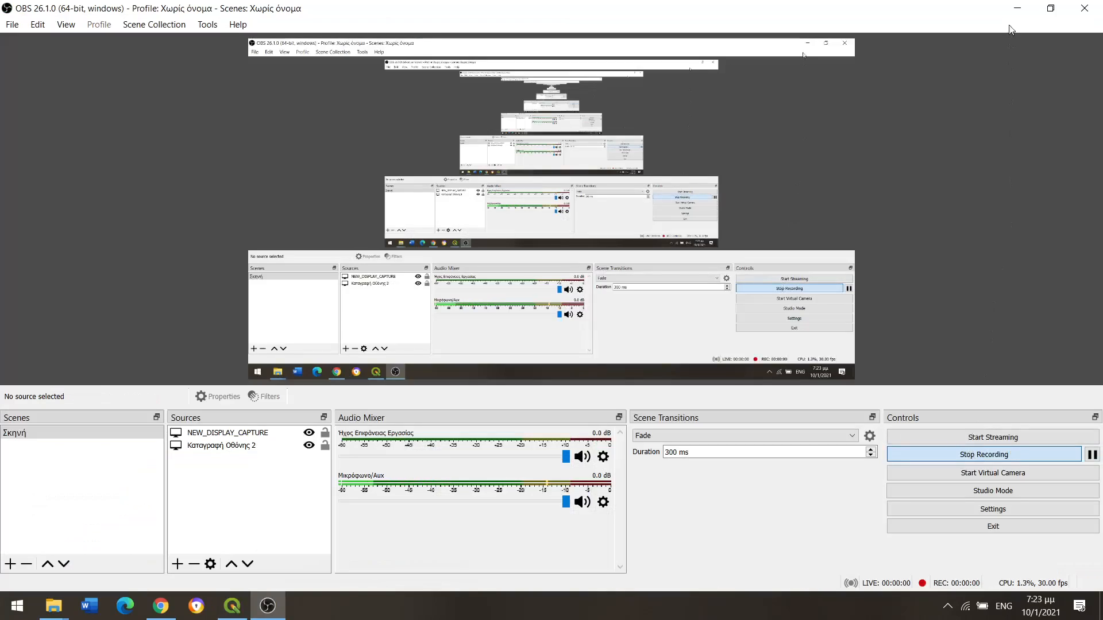
Step: Return to the QGIS map and examine the basin's channel network up close around the OUTLET point
{"action": "left_click", "coordinate": [1017, 9]}
{"action": "scroll", "coordinate": [533, 294], "scroll_direction": "down", "scroll_amount": 2}
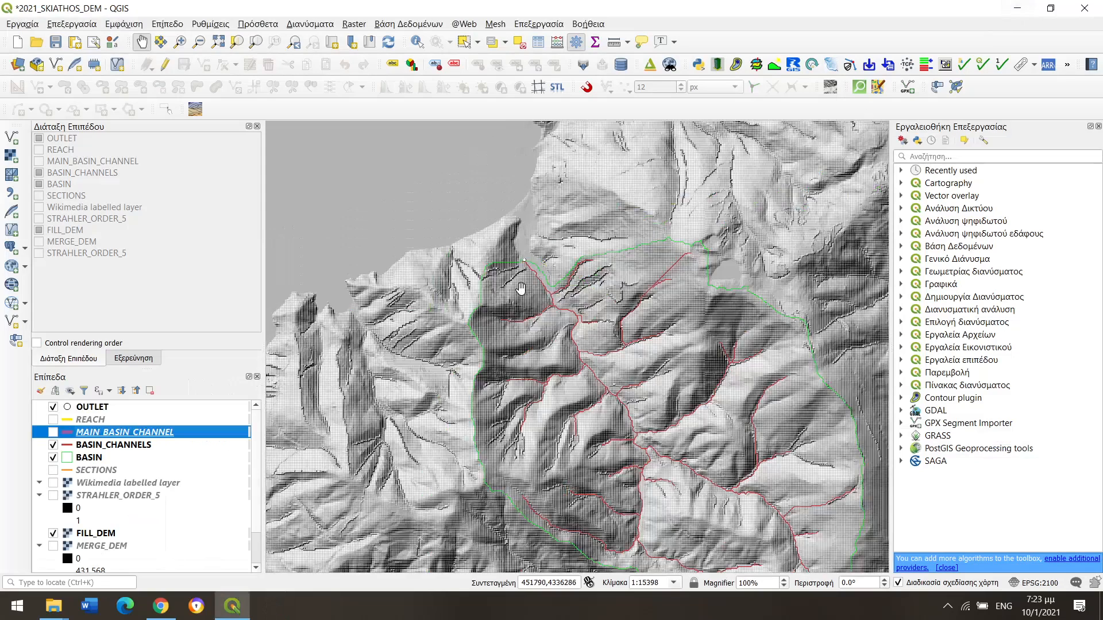
{"action": "scroll", "coordinate": [615, 411], "scroll_direction": "up", "scroll_amount": 1}
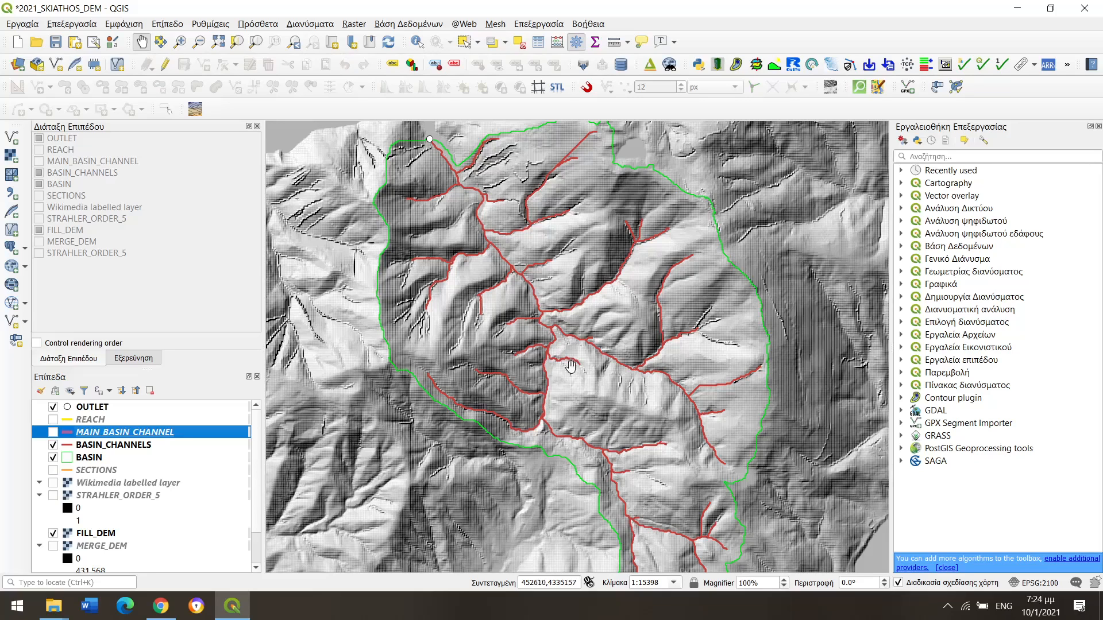
{"action": "left_click_drag", "start_coordinate": [535, 332], "coordinate": [589, 415]}
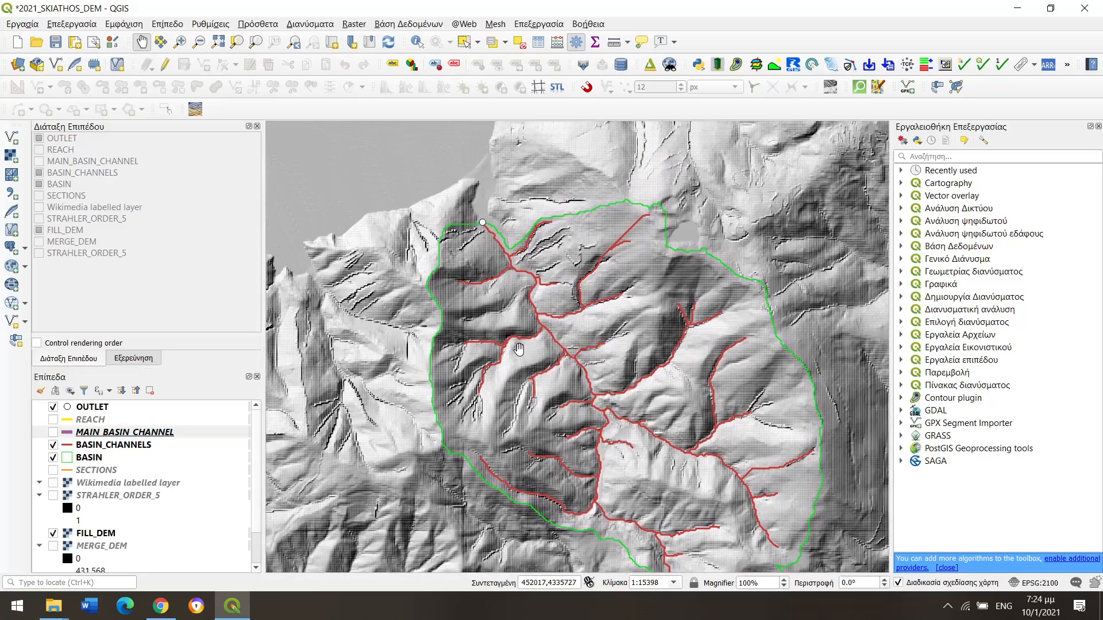
{"action": "left_click_drag", "start_coordinate": [519, 348], "coordinate": [537, 374]}
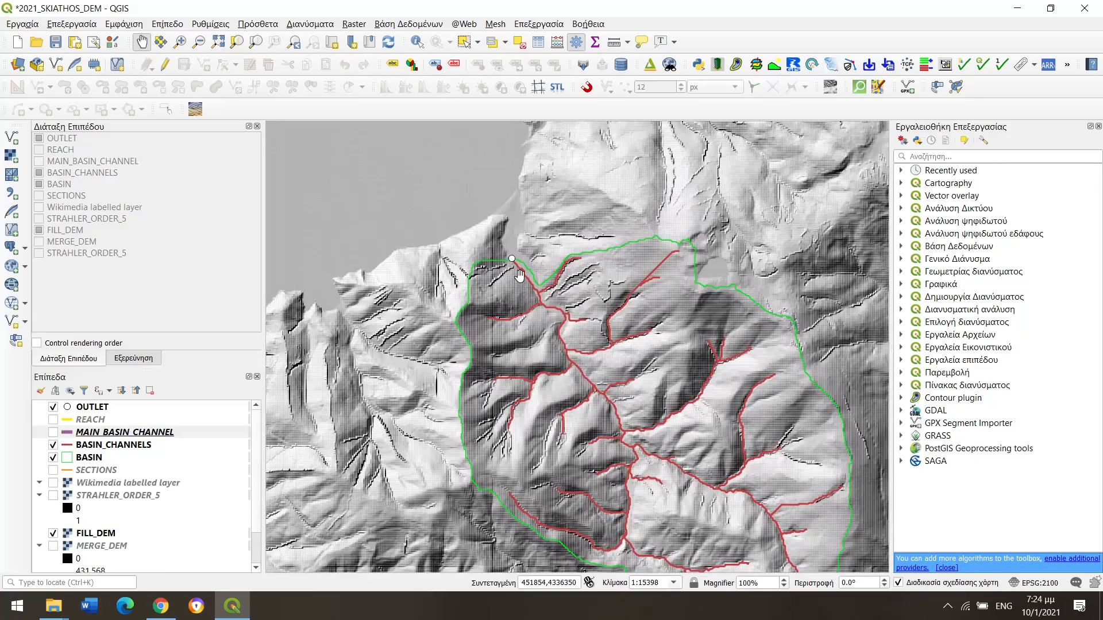
{"action": "scroll", "coordinate": [519, 276], "scroll_direction": "up", "scroll_amount": 3}
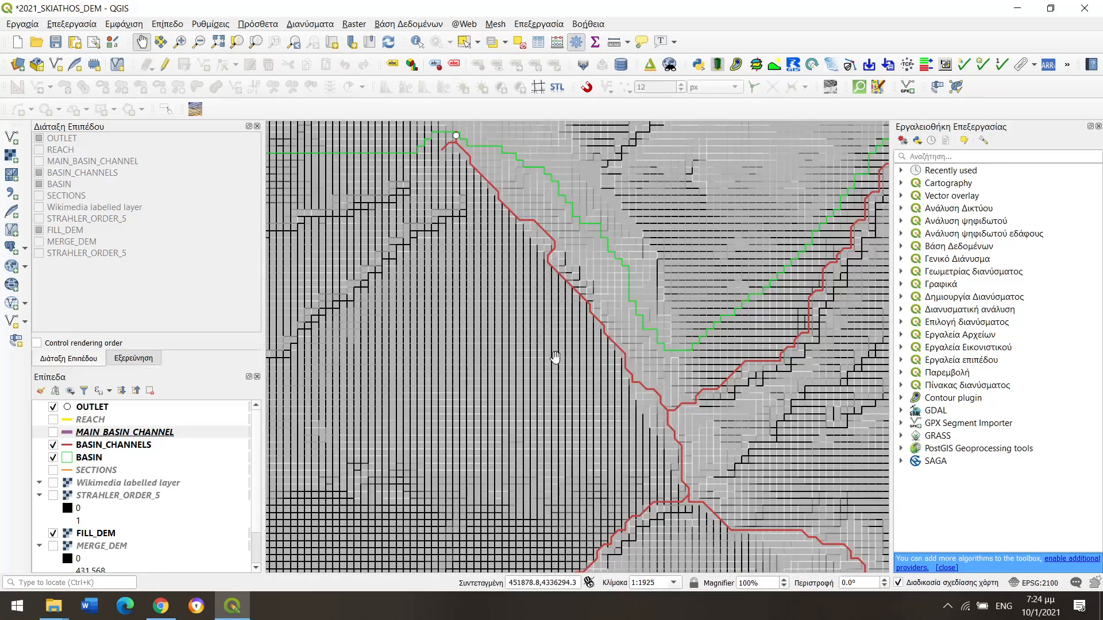
{"action": "left_click_drag", "start_coordinate": [555, 355], "coordinate": [555, 384]}
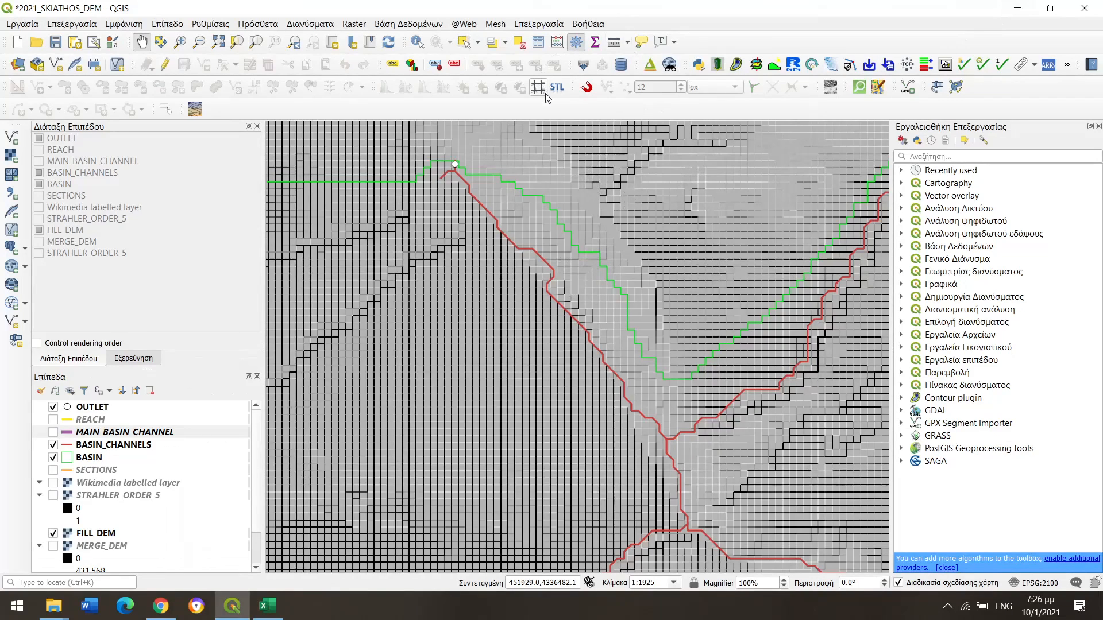
Step: Start the Profile Tool and add FILL_DEM as the layer whose elevations are profiled
{"action": "left_click", "coordinate": [775, 66]}
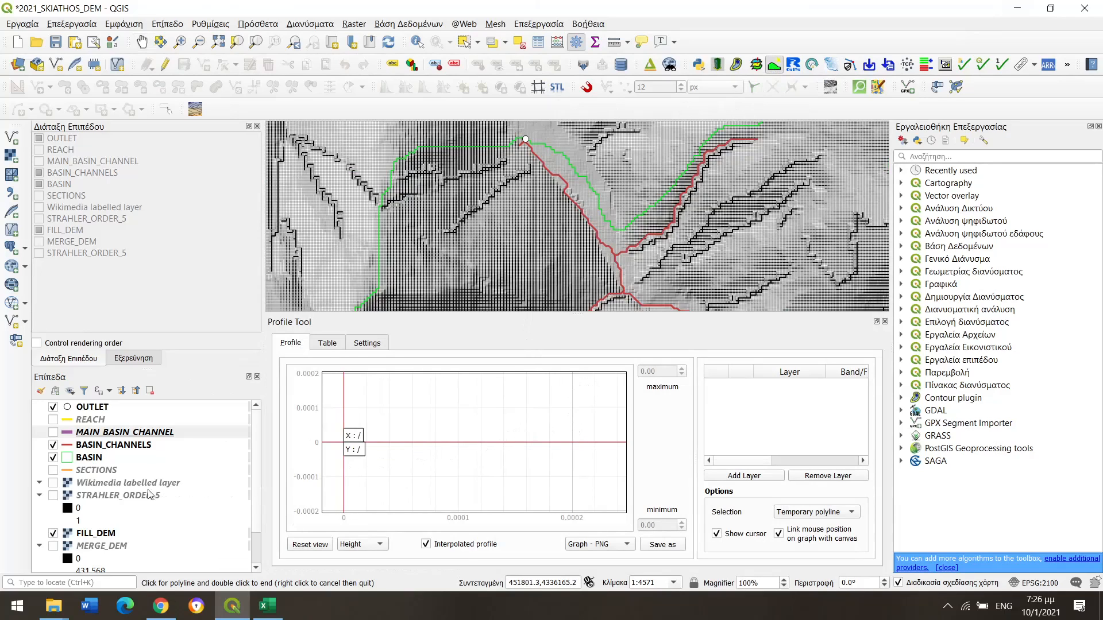
{"action": "left_click", "coordinate": [109, 533]}
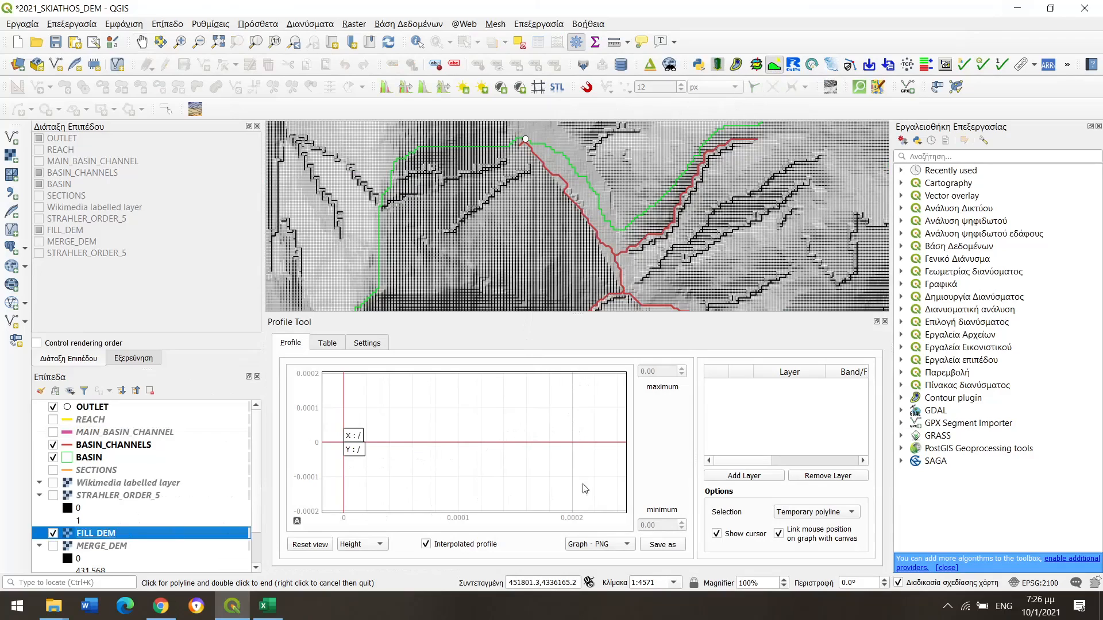
{"action": "left_click", "coordinate": [728, 476]}
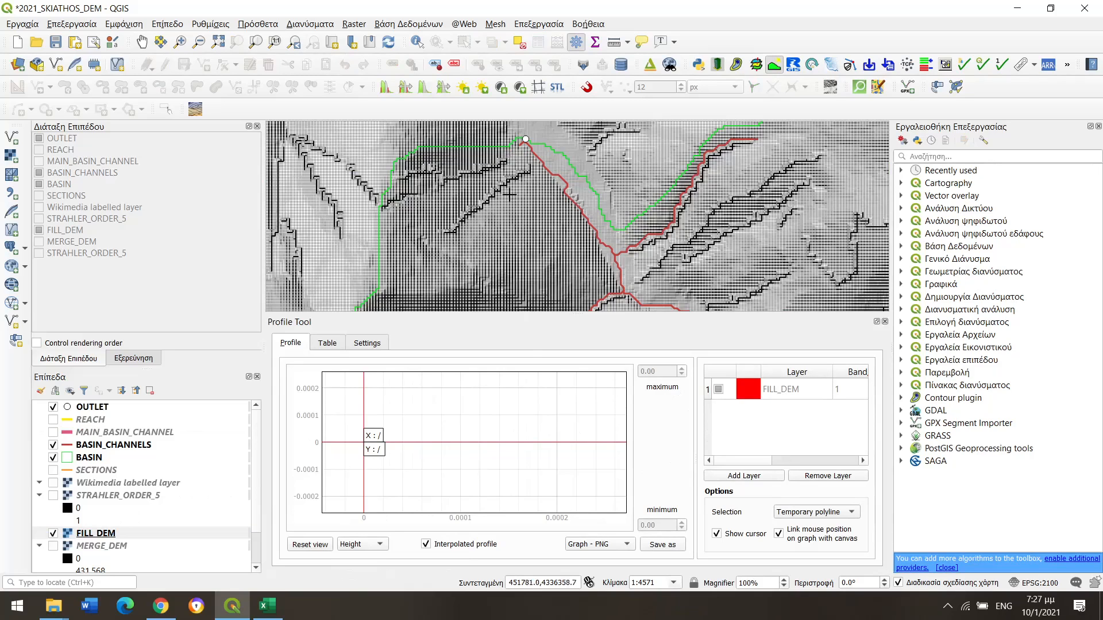
Step: Draw a profile line about 112 m long across the red channel just below the OUTLET point
{"action": "scroll", "coordinate": [510, 200], "scroll_direction": "down", "scroll_amount": 1}
{"action": "scroll", "coordinate": [511, 198], "scroll_direction": "up", "scroll_amount": 1}
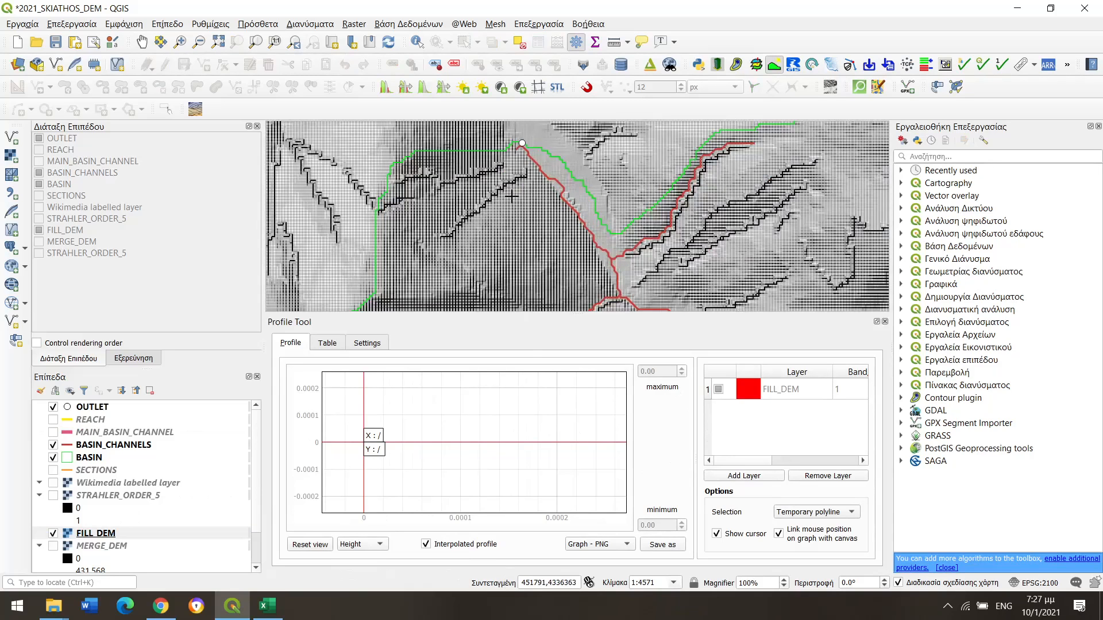
{"action": "left_click", "coordinate": [511, 163]}
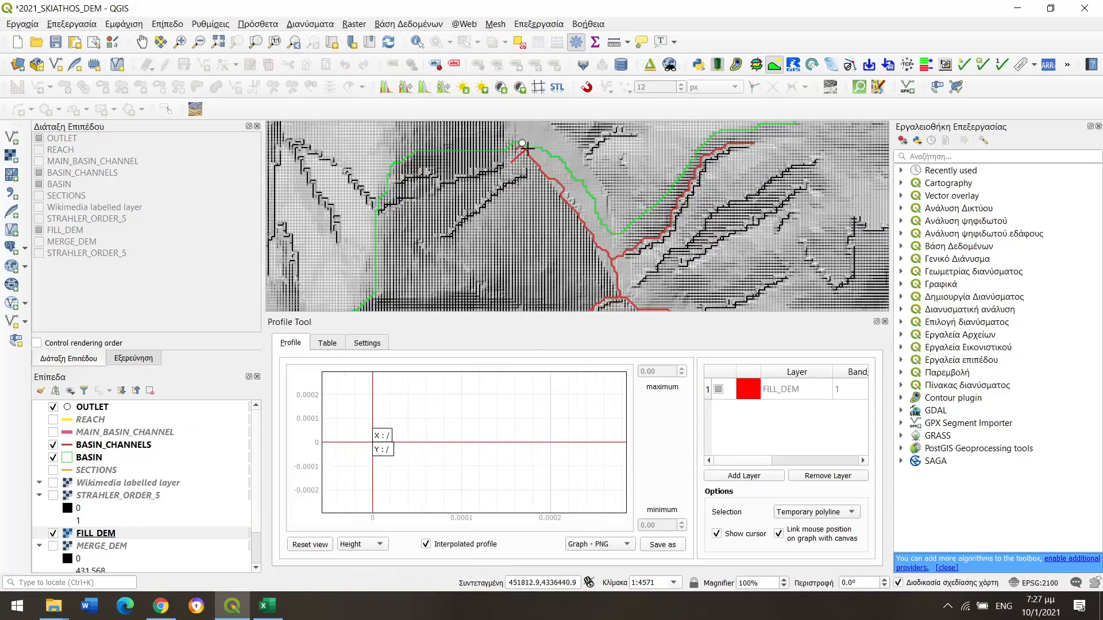
{"action": "left_click", "coordinate": [559, 128]}
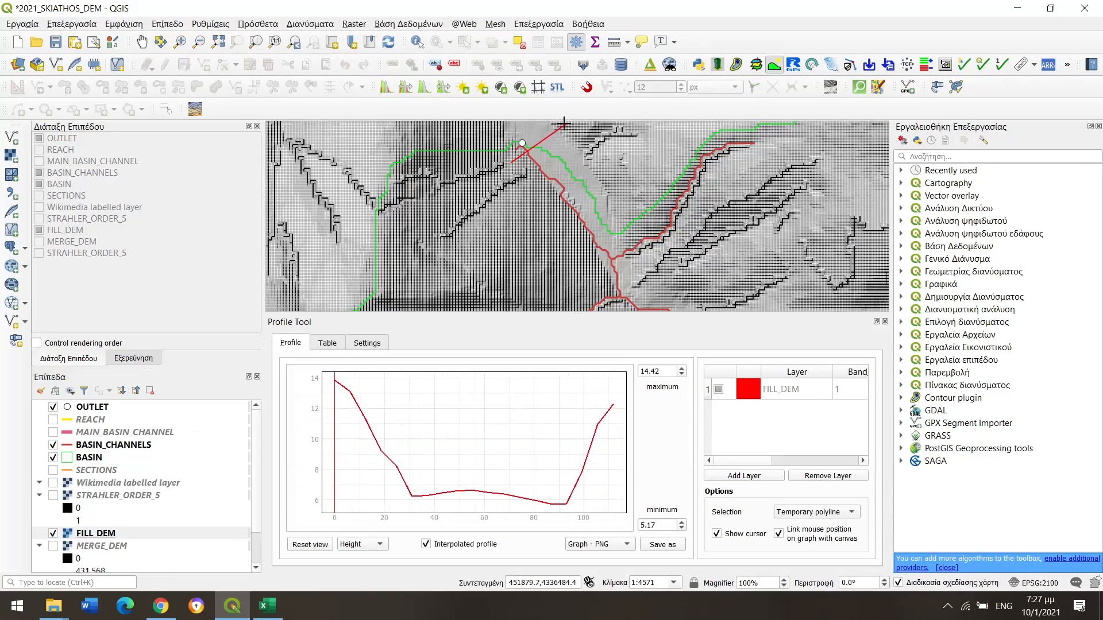
{"action": "left_click", "coordinate": [565, 122]}
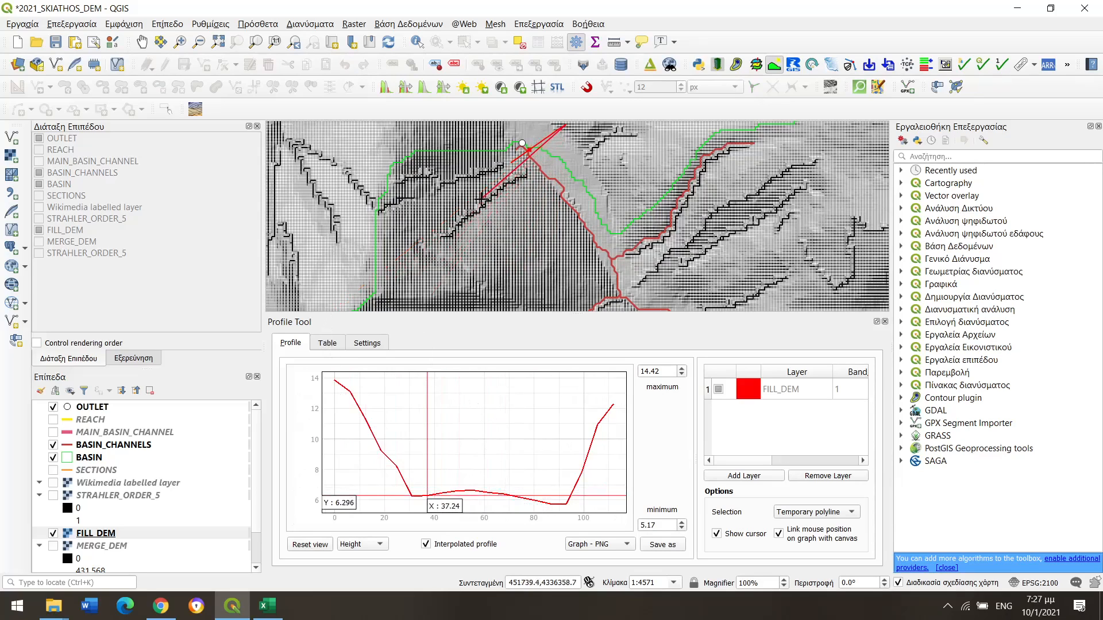
Step: Copy the first section's profile table with coordinates, paste it into the Excel sheet from cell C2, and check the pasted rows
{"action": "left_click", "coordinate": [327, 343]}
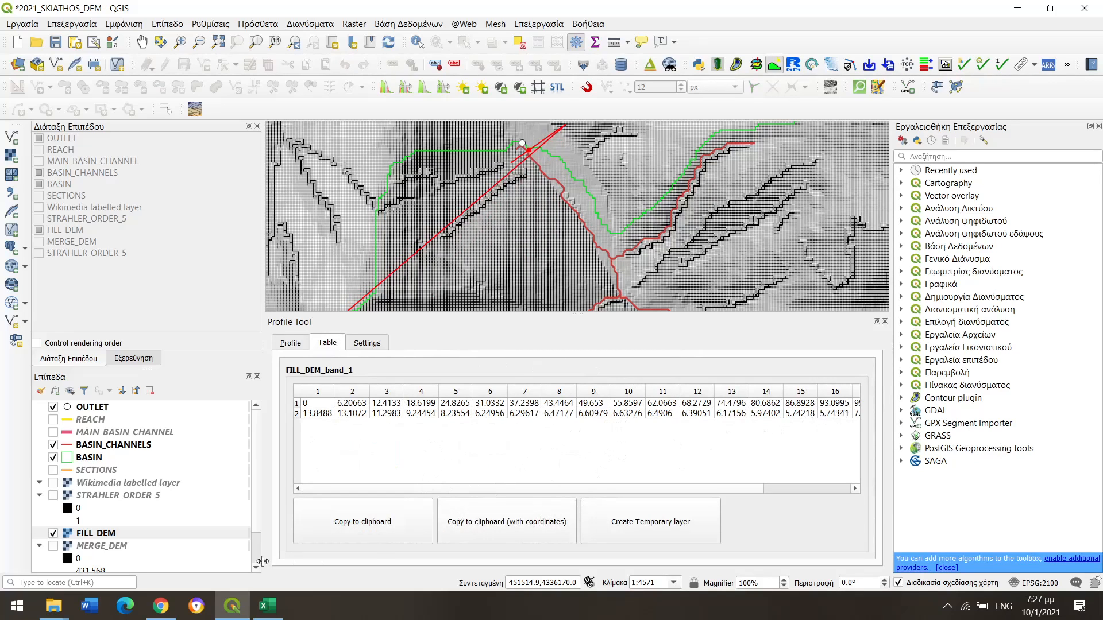
{"action": "left_click", "coordinate": [268, 606]}
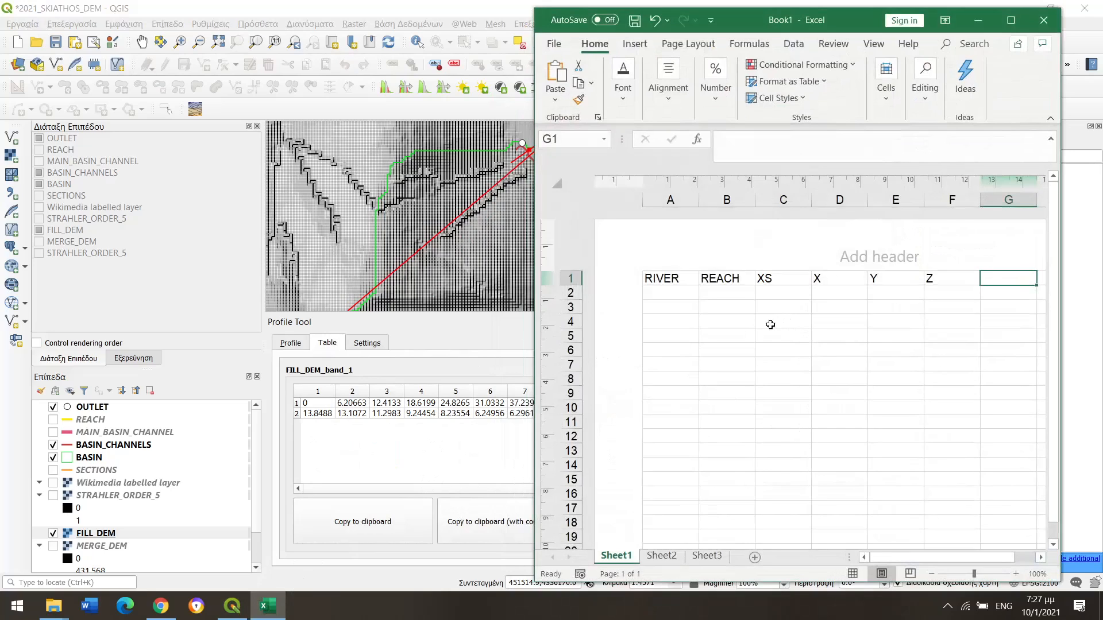
{"action": "left_click", "coordinate": [773, 290]}
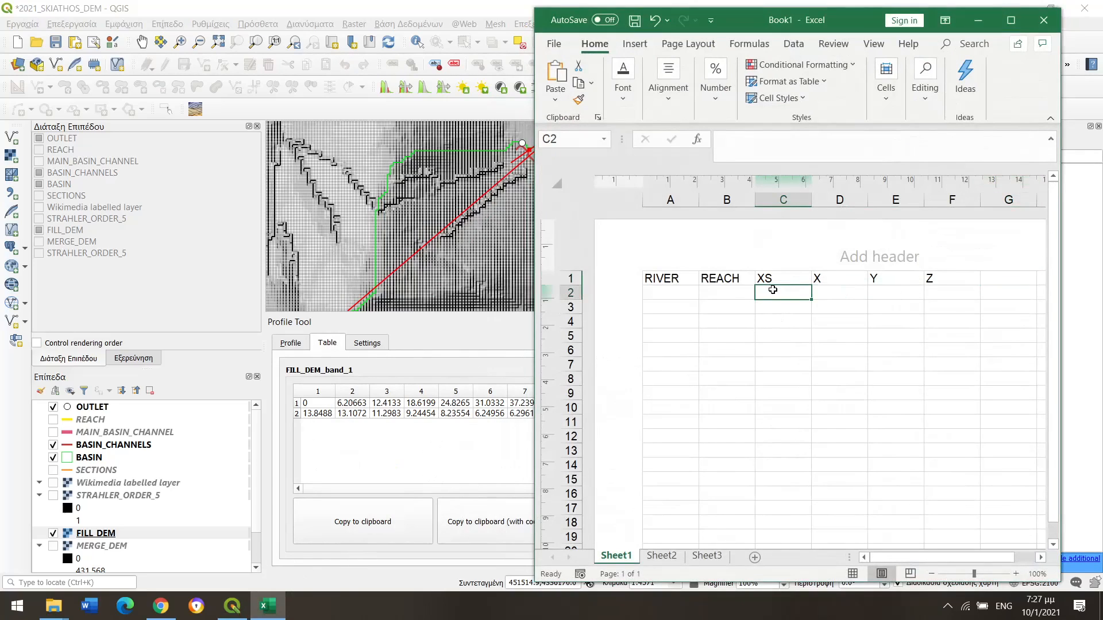
{"action": "left_click", "coordinate": [763, 278]}
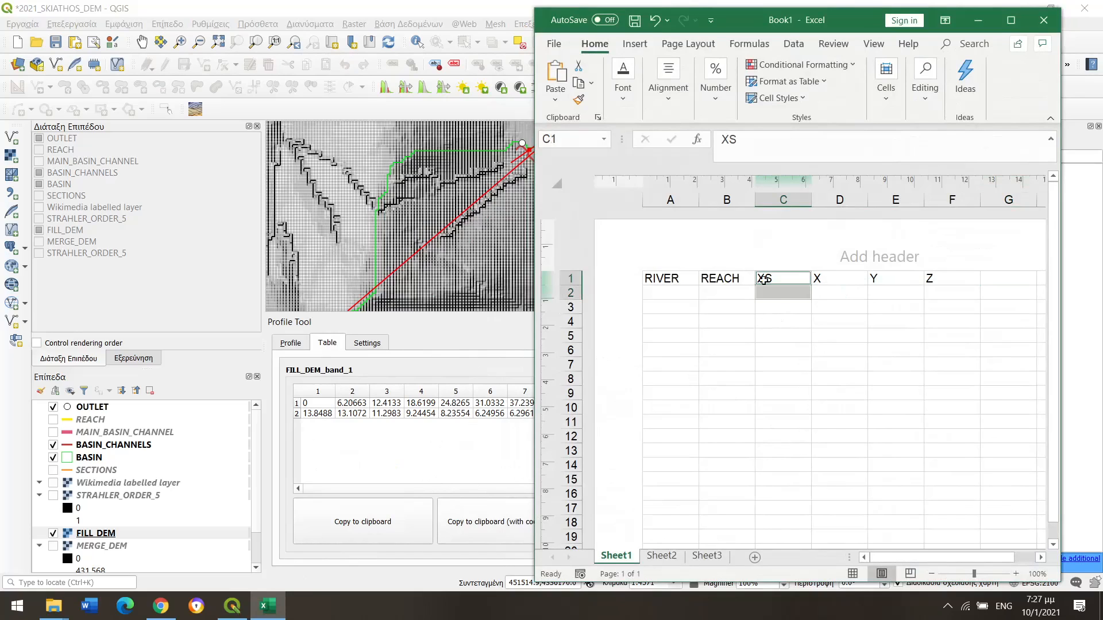
{"action": "left_click", "coordinate": [779, 293]}
{"action": "right_click", "coordinate": [782, 293]}
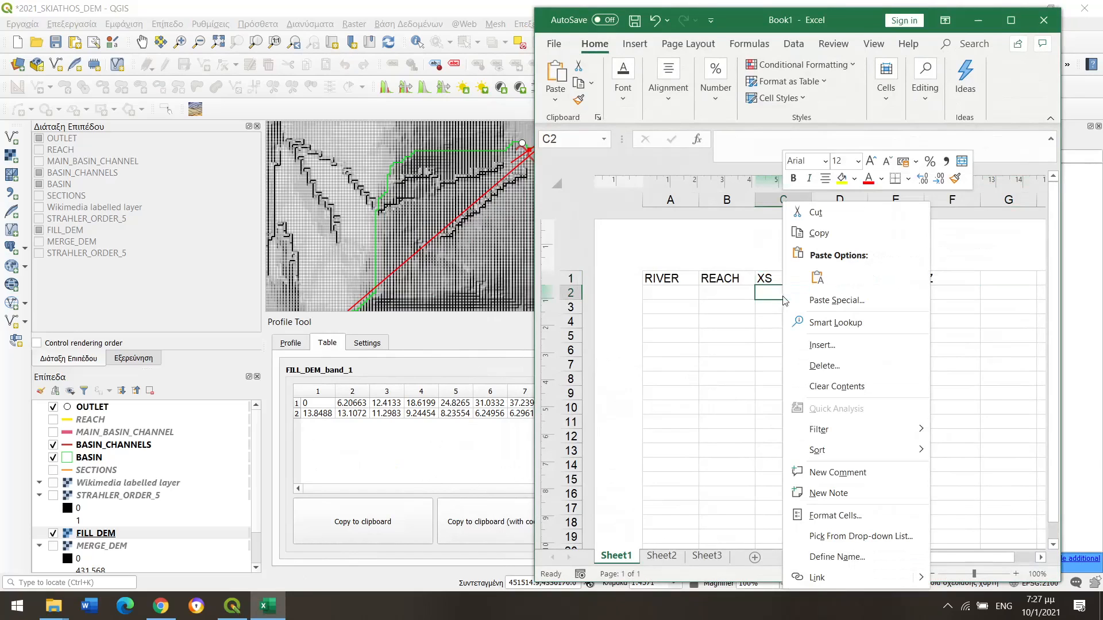
{"action": "left_click", "coordinate": [816, 279]}
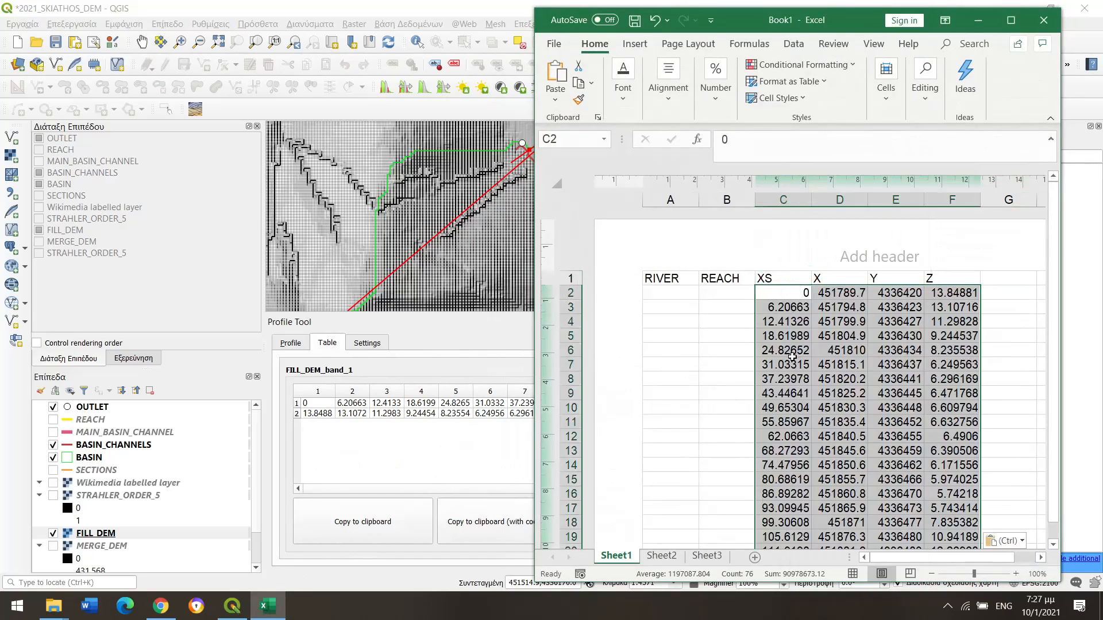
{"action": "left_click", "coordinate": [728, 348]}
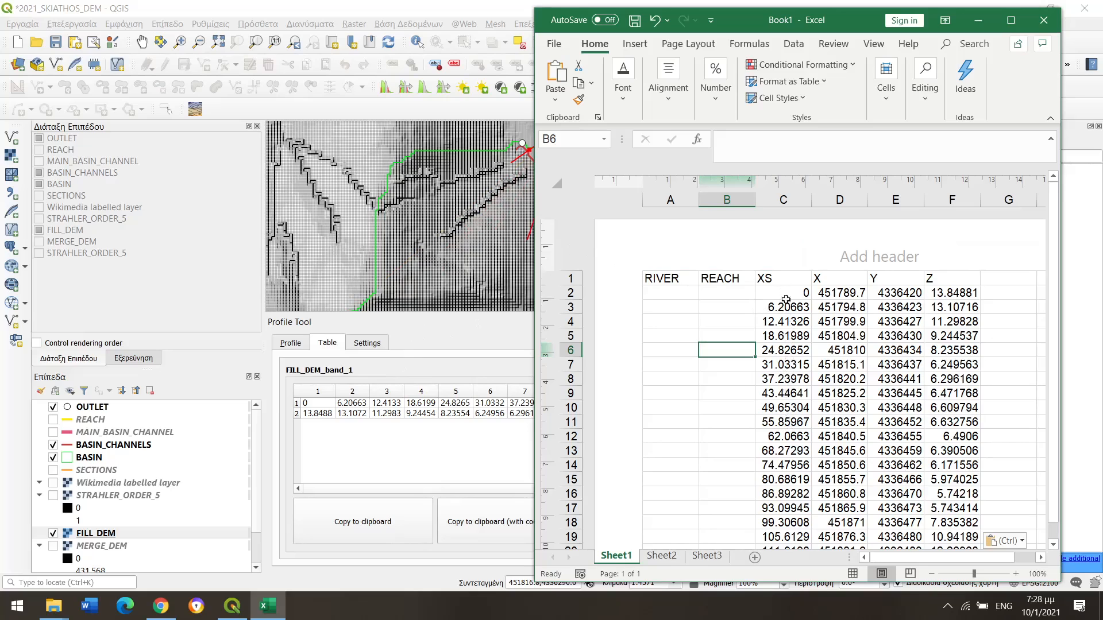
{"action": "scroll", "coordinate": [825, 321], "scroll_direction": "down", "scroll_amount": 3}
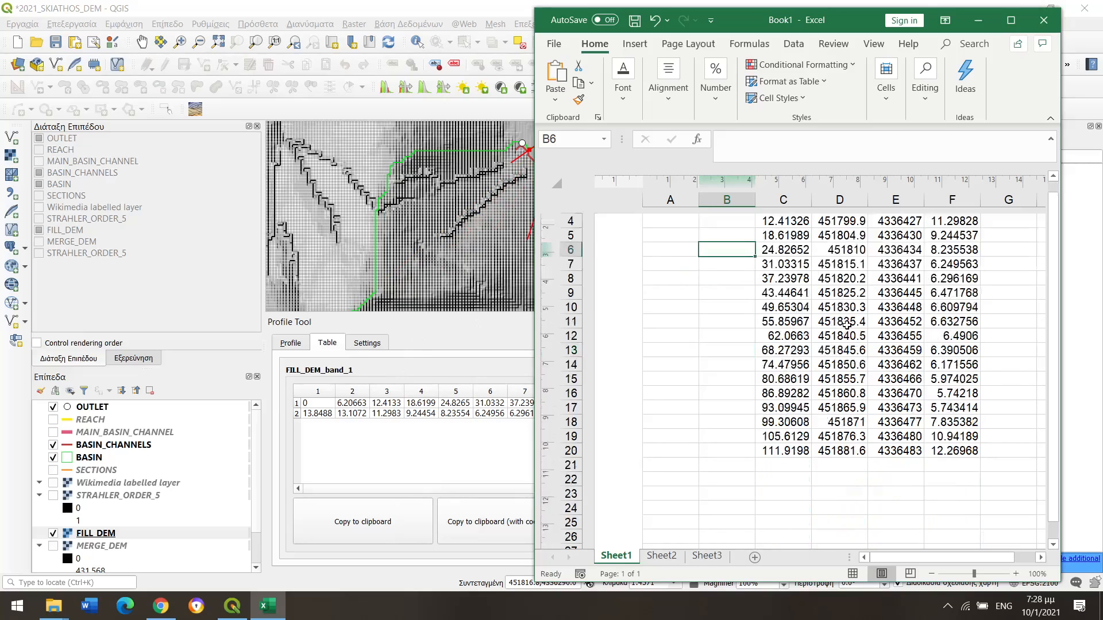
{"action": "scroll", "coordinate": [844, 323], "scroll_direction": "down", "scroll_amount": 2}
{"action": "scroll", "coordinate": [851, 323], "scroll_direction": "down", "scroll_amount": 1}
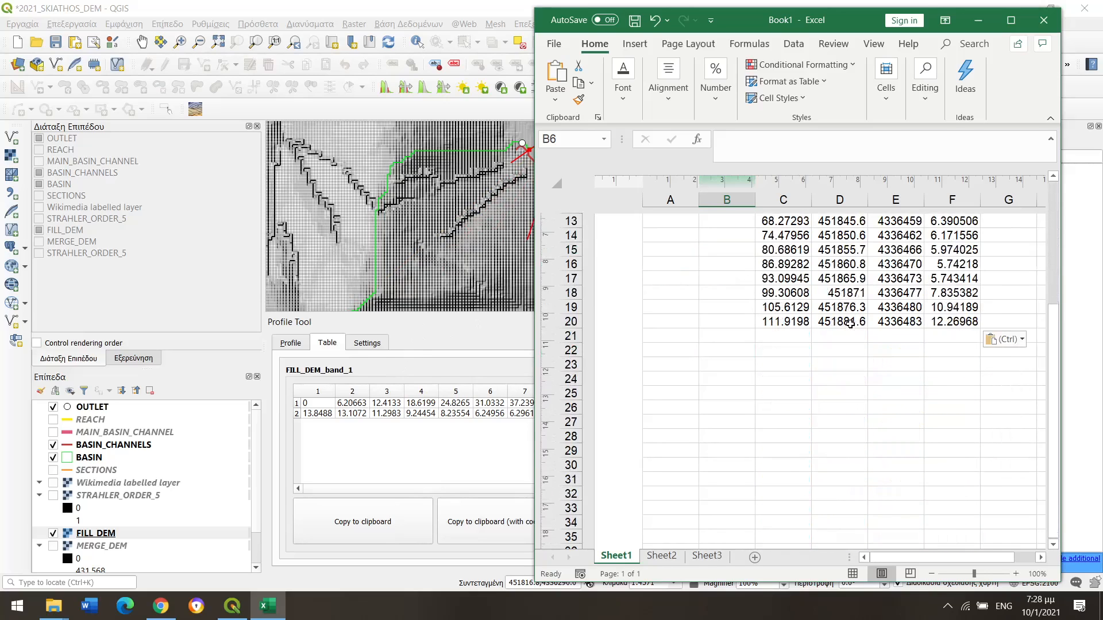
Step: Switch back to QGIS, draw a second cross-section about 90 m long slightly upstream of the first, and view its profile graph
{"action": "left_click", "coordinate": [978, 20]}
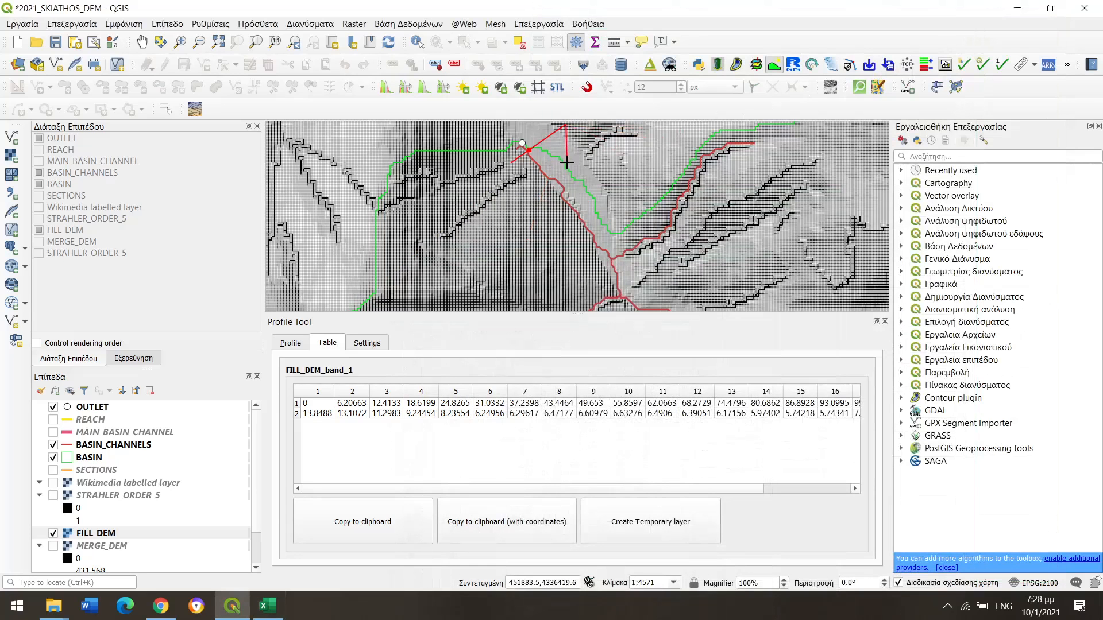
{"action": "left_click", "coordinate": [531, 172]}
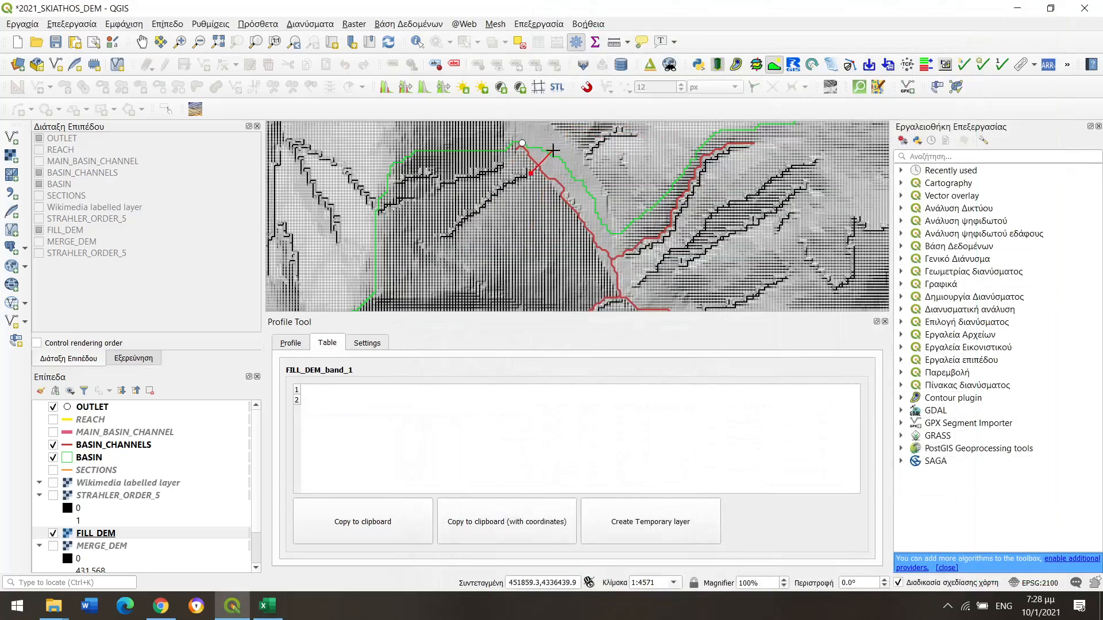
{"action": "right_click", "coordinate": [572, 141]}
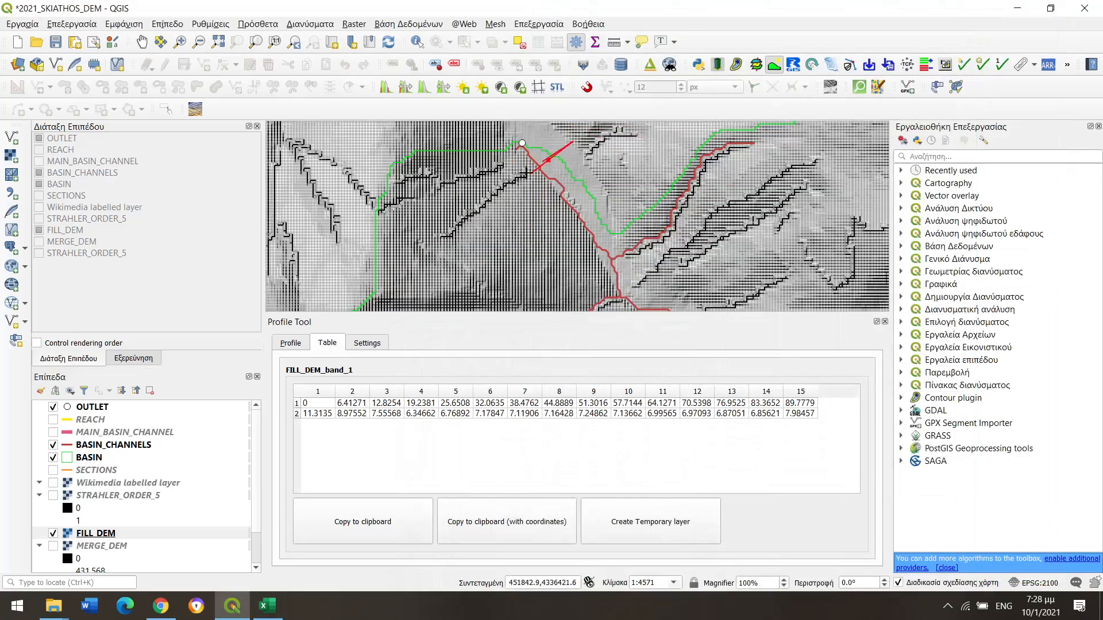
{"action": "left_click", "coordinate": [302, 344]}
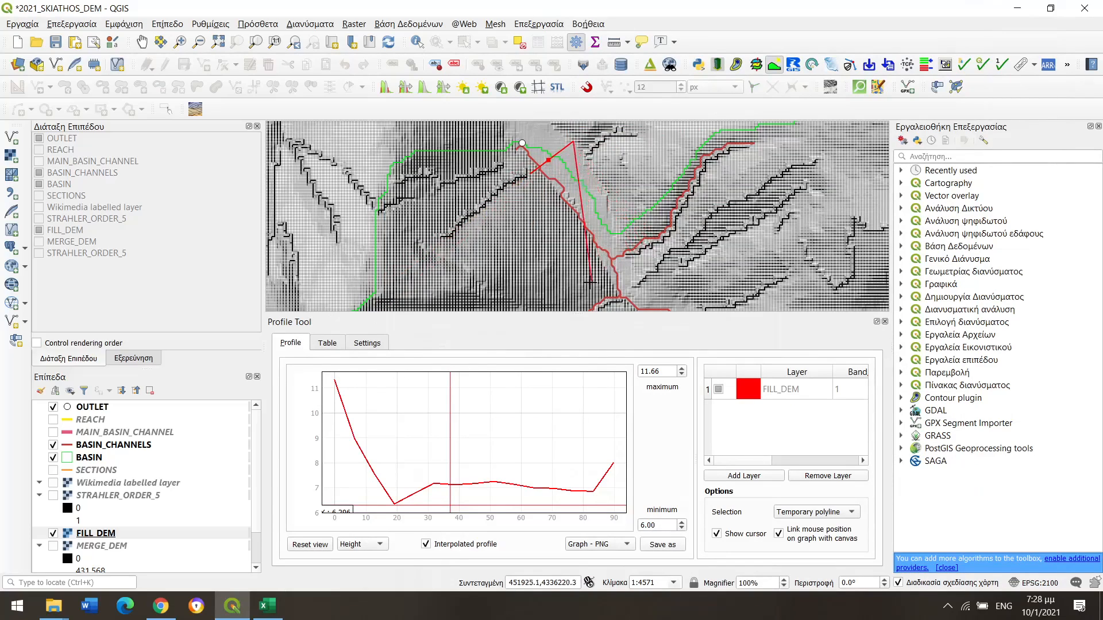
Step: Copy the second section's table with coordinates, paste it into Excel from cell C21 below the first section, and return to QGIS
{"action": "left_click", "coordinate": [328, 345]}
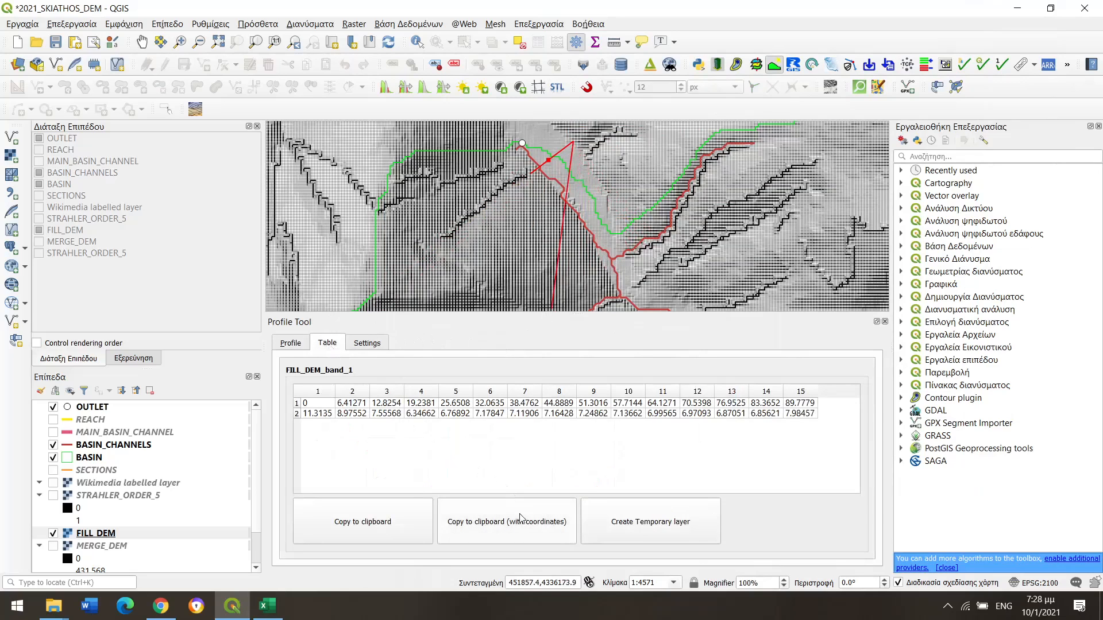
{"action": "left_click", "coordinate": [268, 605]}
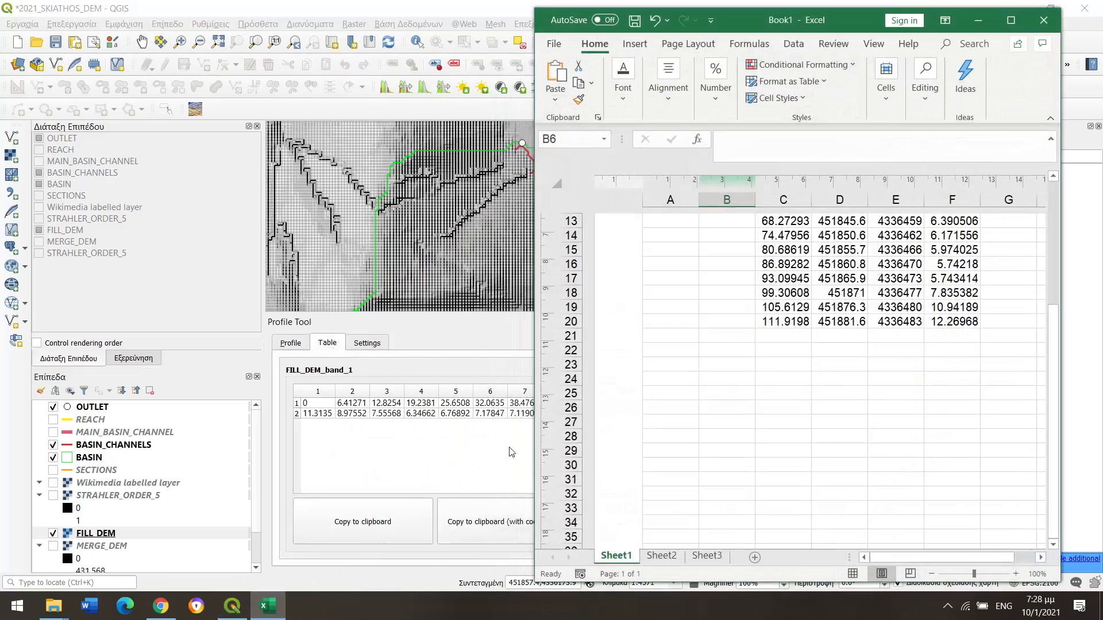
{"action": "left_click", "coordinate": [790, 352]}
{"action": "left_click", "coordinate": [785, 334]}
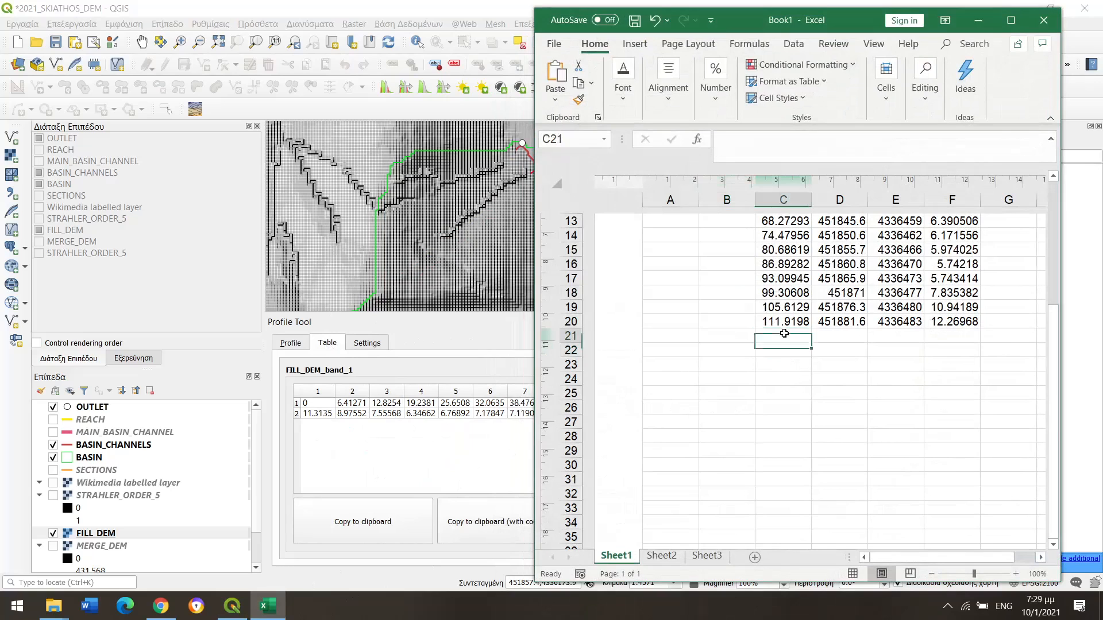
{"action": "key", "text": "ctrl+v"}
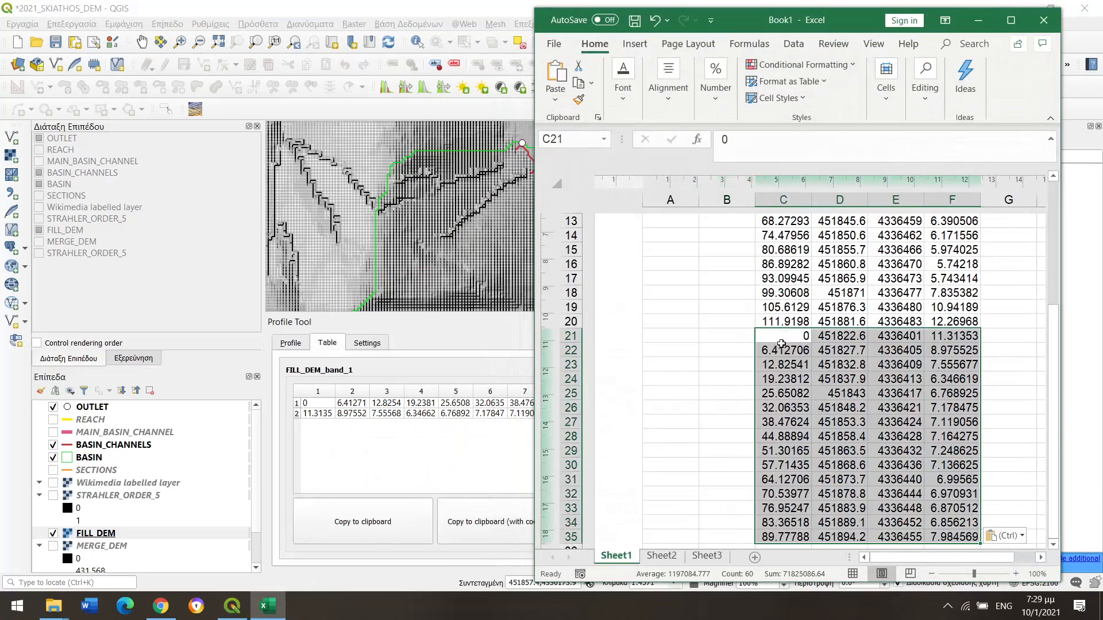
{"action": "scroll", "coordinate": [784, 342], "scroll_direction": "down", "scroll_amount": 4}
{"action": "left_click", "coordinate": [784, 378]}
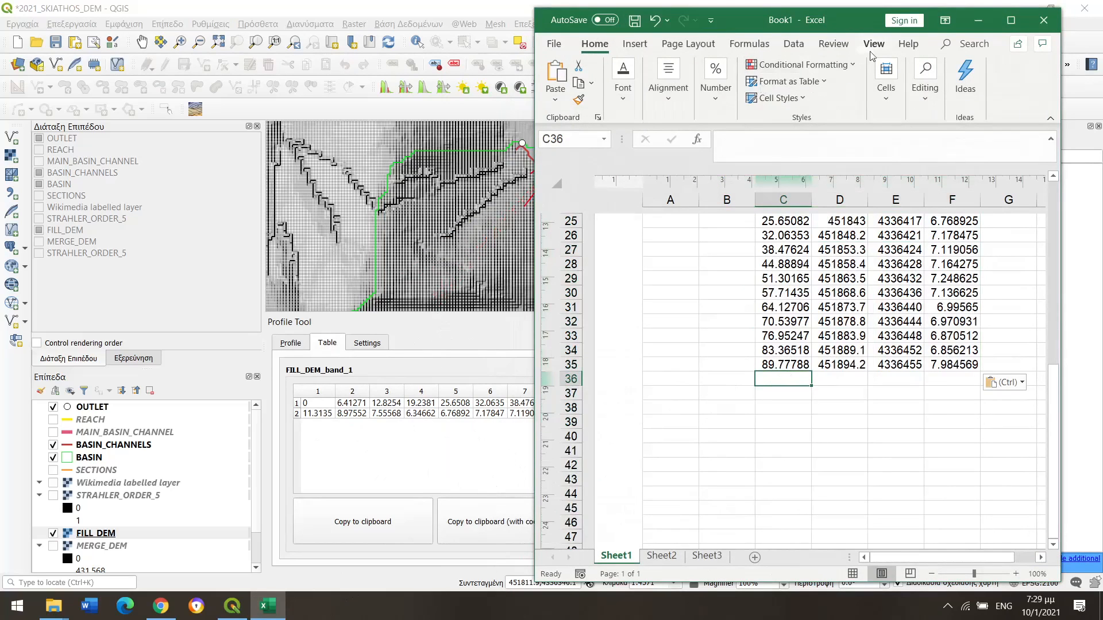
{"action": "left_click", "coordinate": [978, 20]}
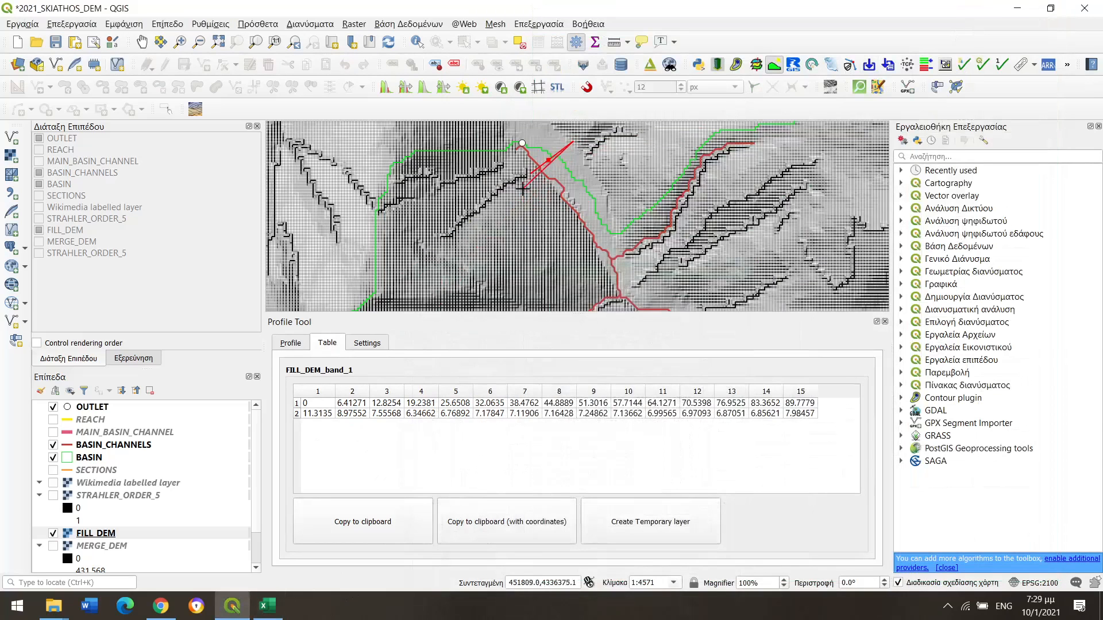
{"action": "right_click", "coordinate": [542, 172]}
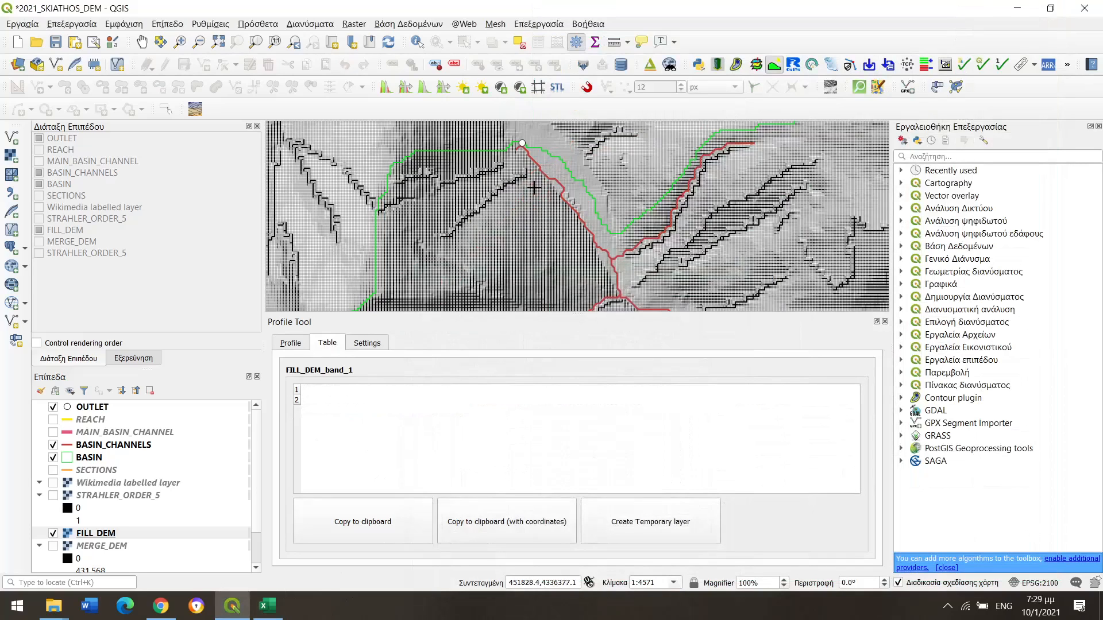
{"action": "left_click", "coordinate": [534, 190]}
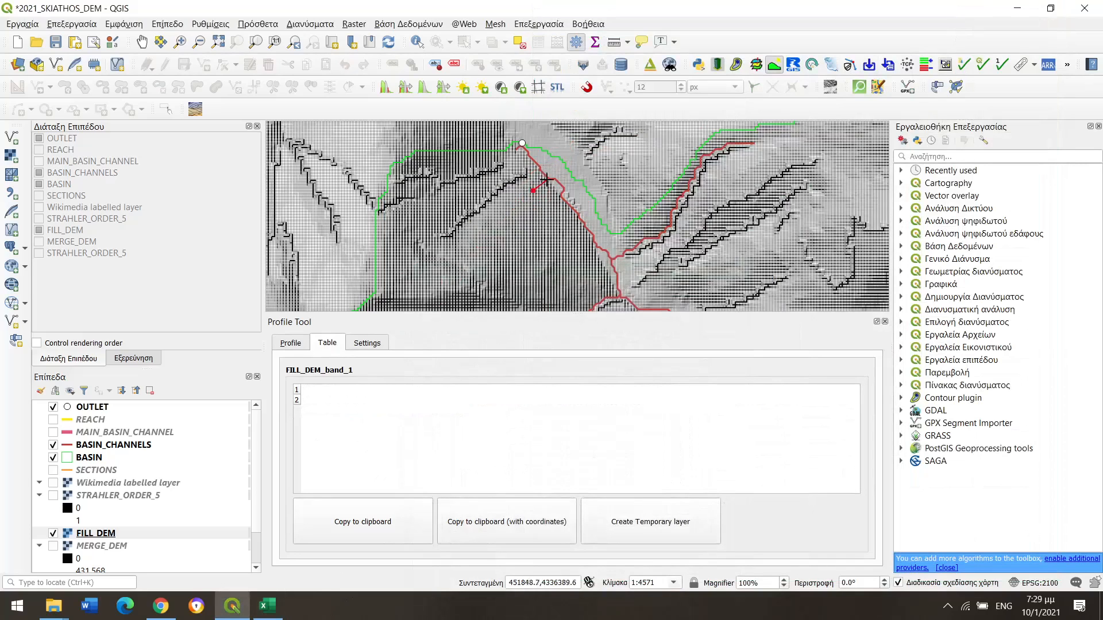
{"action": "double_click", "coordinate": [577, 155]}
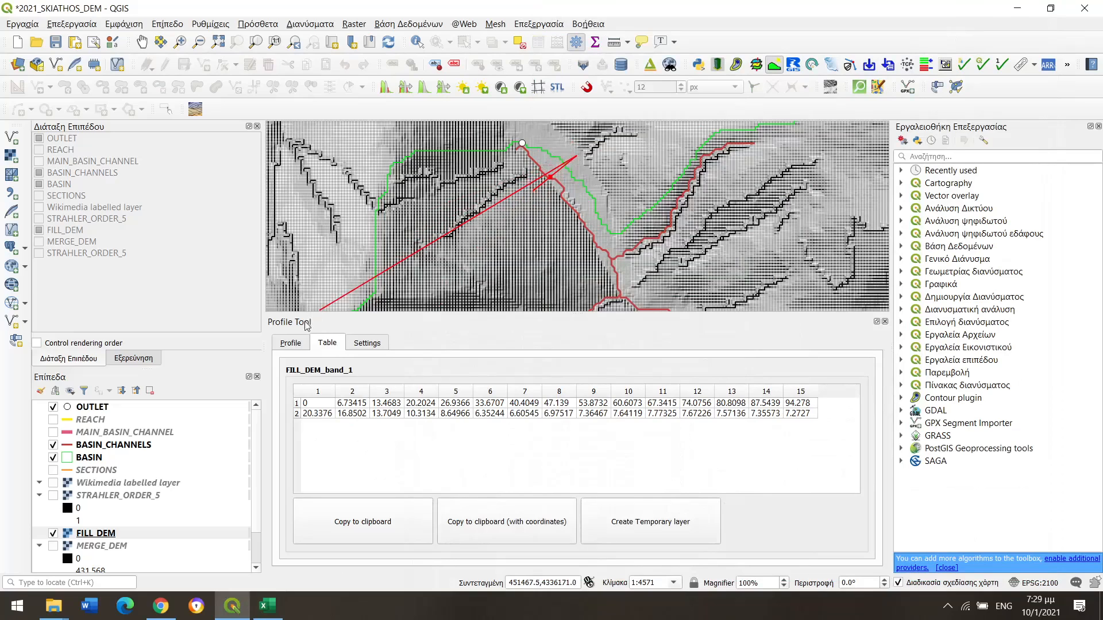
{"action": "left_click", "coordinate": [300, 342]}
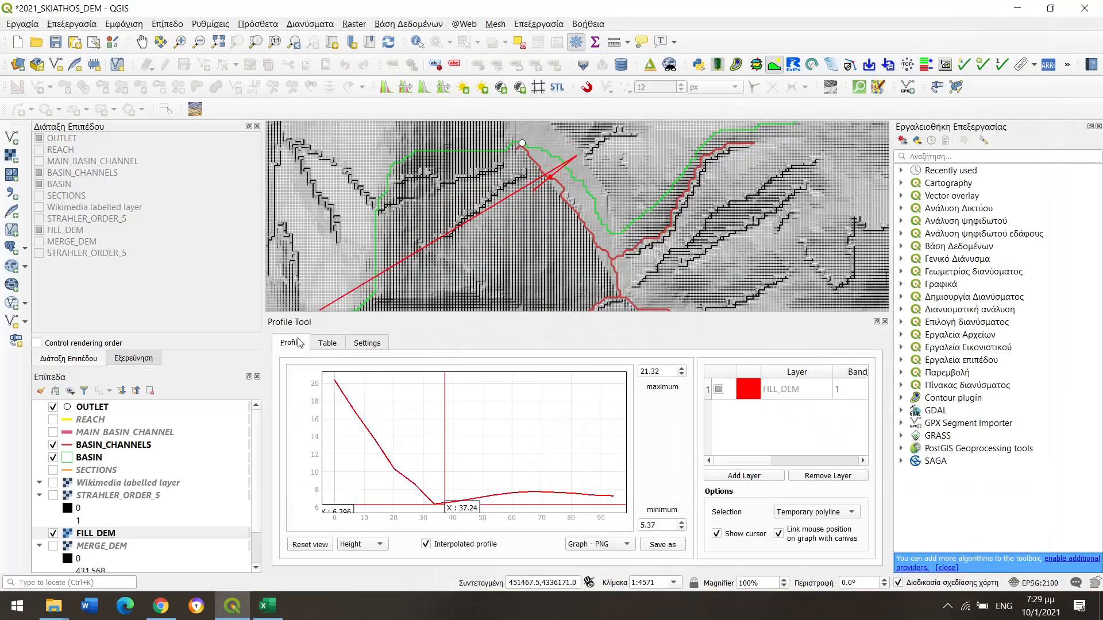
Step: Draw a third cross-section about 136 m long across the channel, upstream of the second and reaching up both banks
{"action": "right_click", "coordinate": [621, 171]}
{"action": "left_click", "coordinate": [530, 192]}
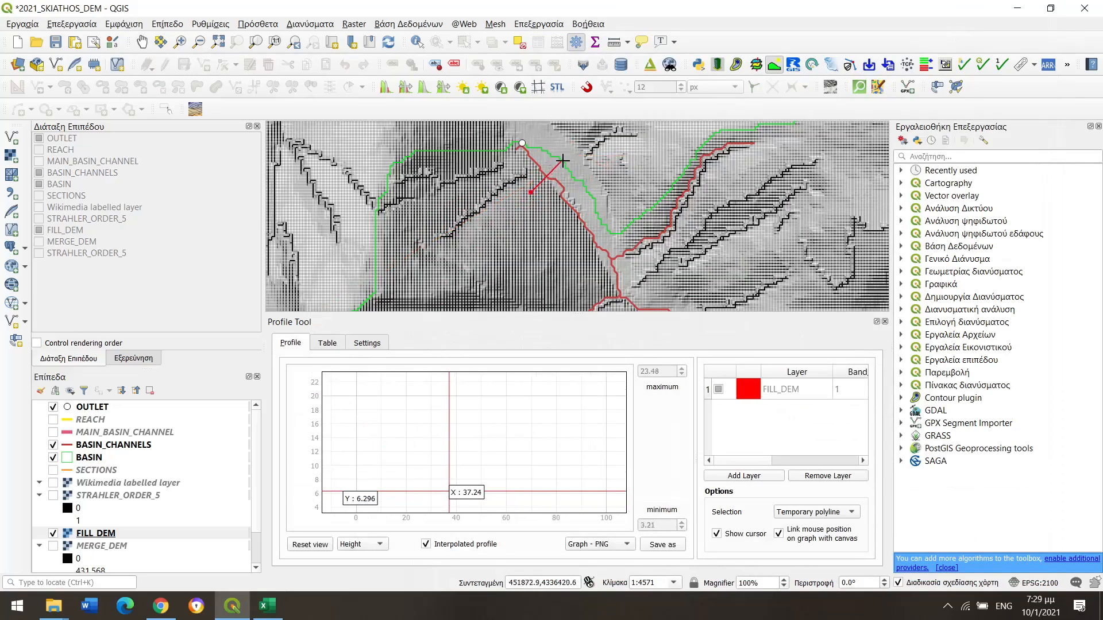
{"action": "double_click", "coordinate": [591, 140]}
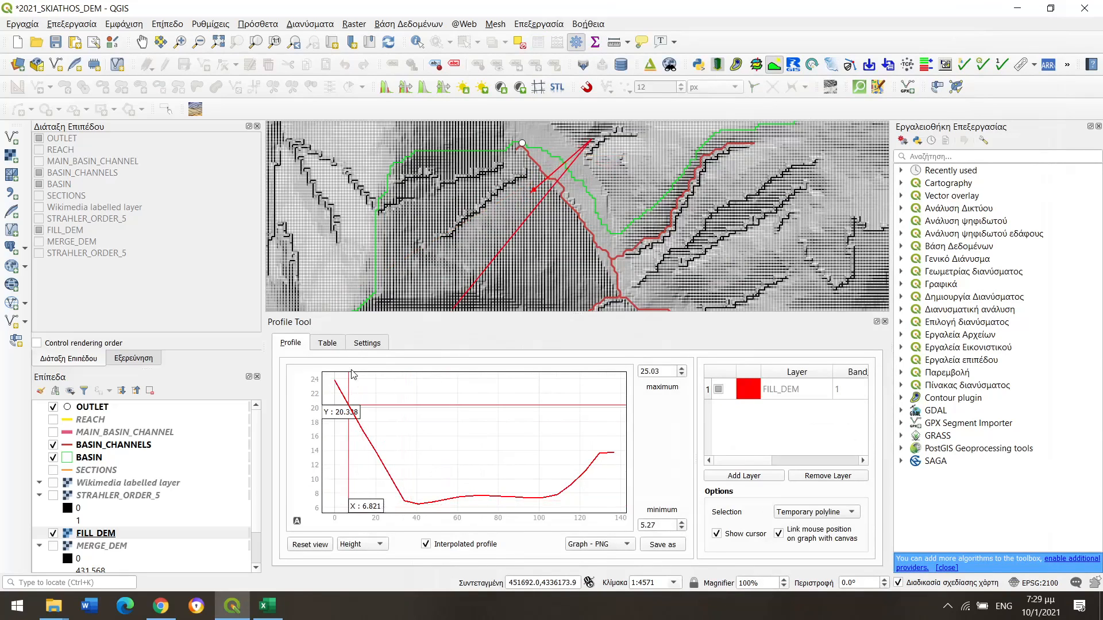
Step: Copy the third section's table with coordinates and paste it into Excel from cell C36
{"action": "left_click", "coordinate": [339, 343]}
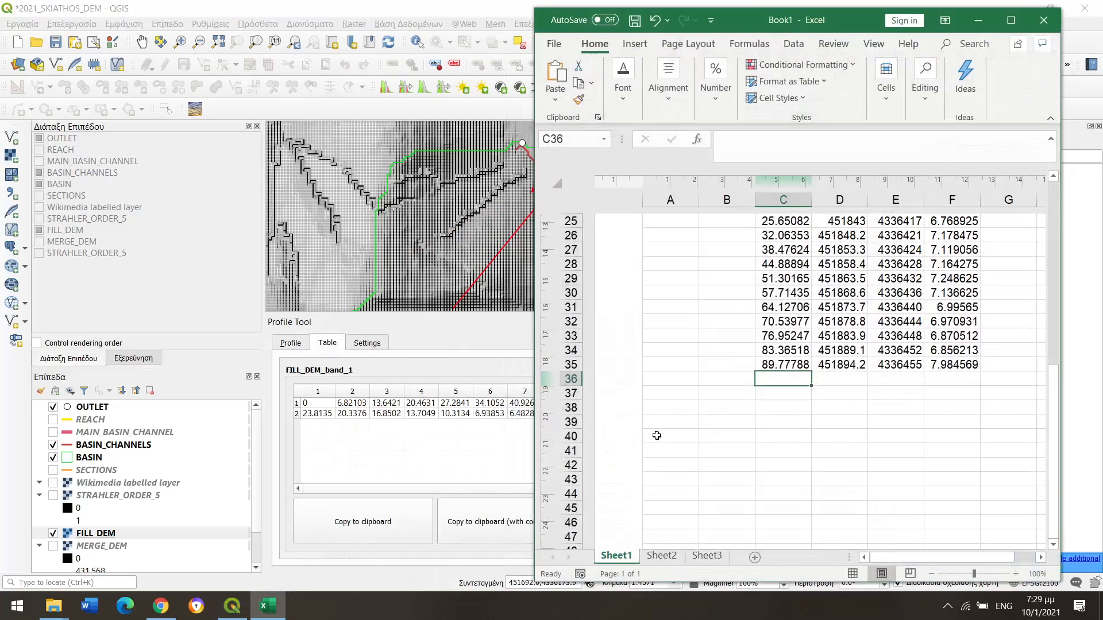
{"action": "left_click", "coordinate": [267, 605]}
{"action": "key", "text": "ctrl+v"}
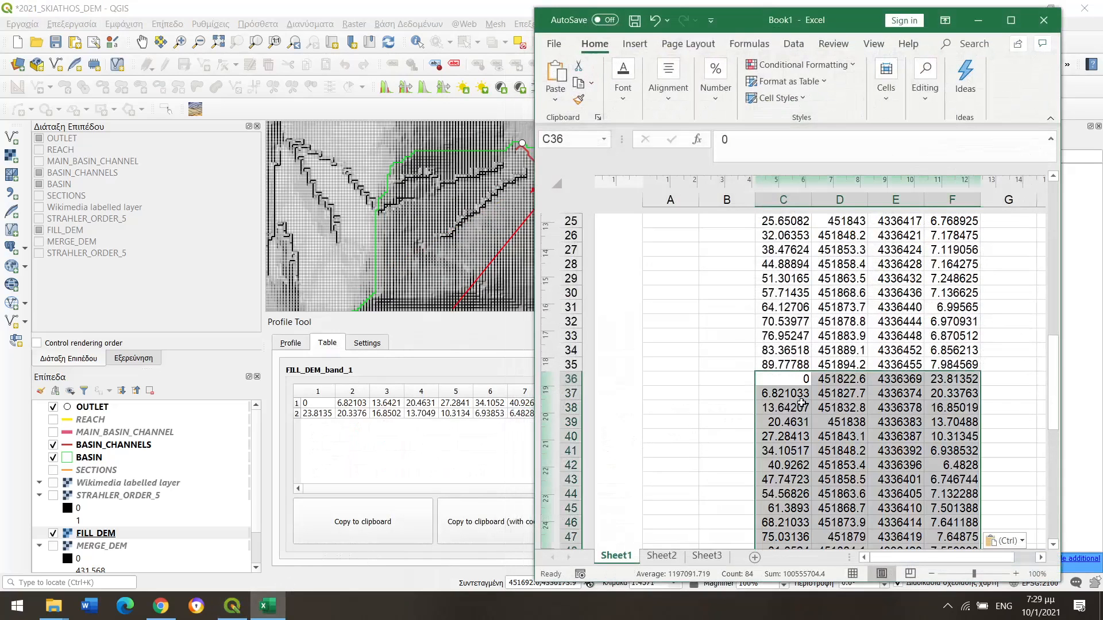
Step: Switch back to QGIS, draw a fourth cross-section about 146 m long across the channel upstream of the third, and view its profile graph
{"action": "left_click", "coordinate": [978, 20]}
{"action": "right_click", "coordinate": [557, 200]}
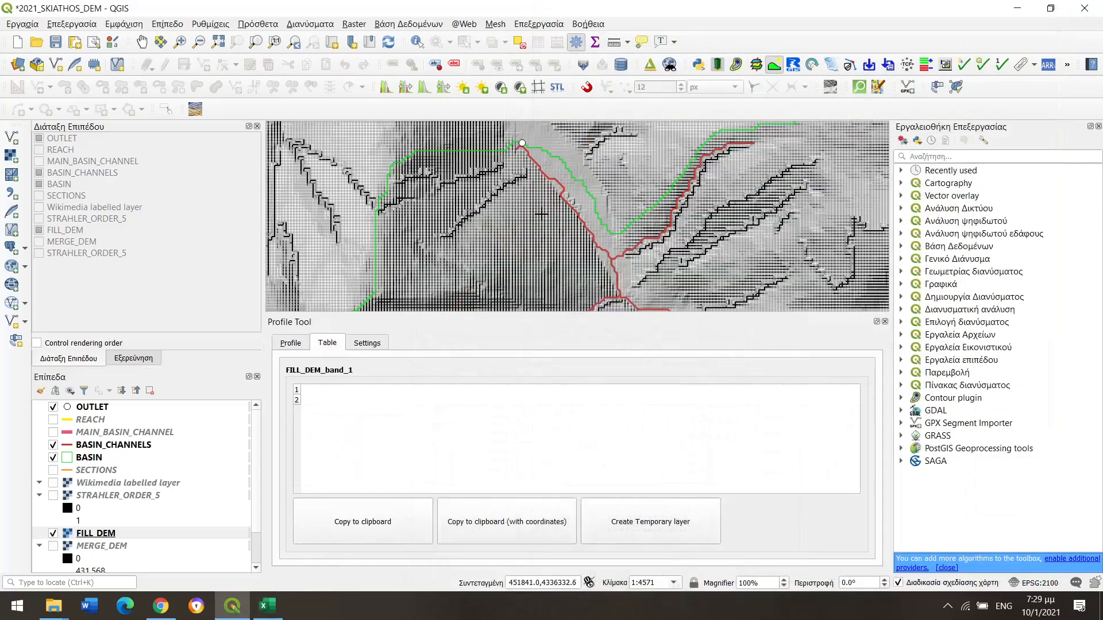
{"action": "left_click", "coordinate": [541, 214]}
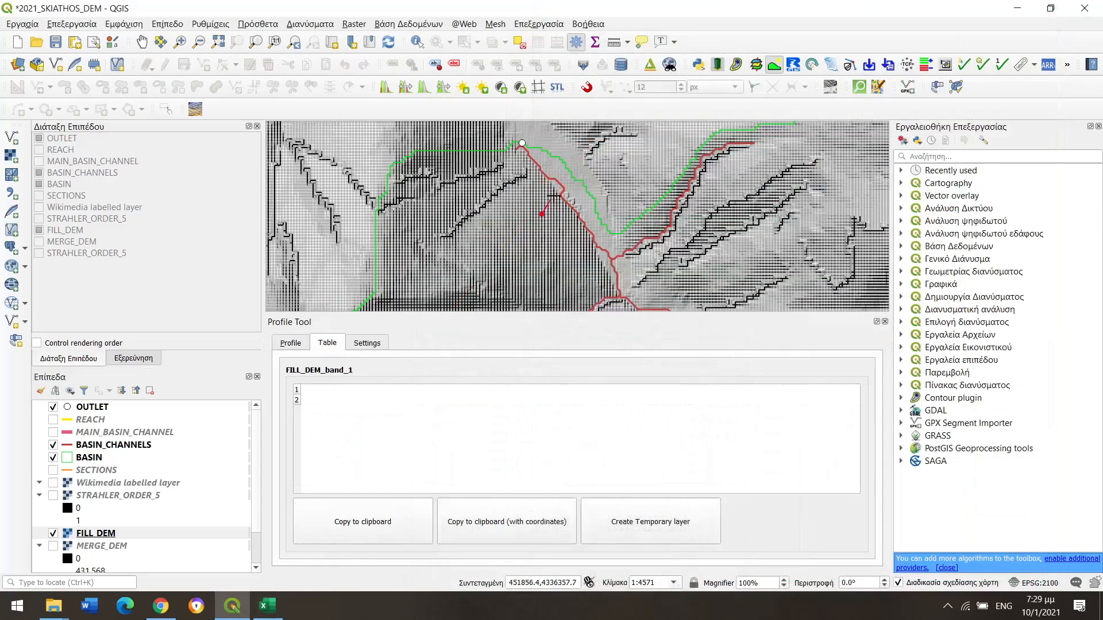
{"action": "left_click", "coordinate": [606, 157]}
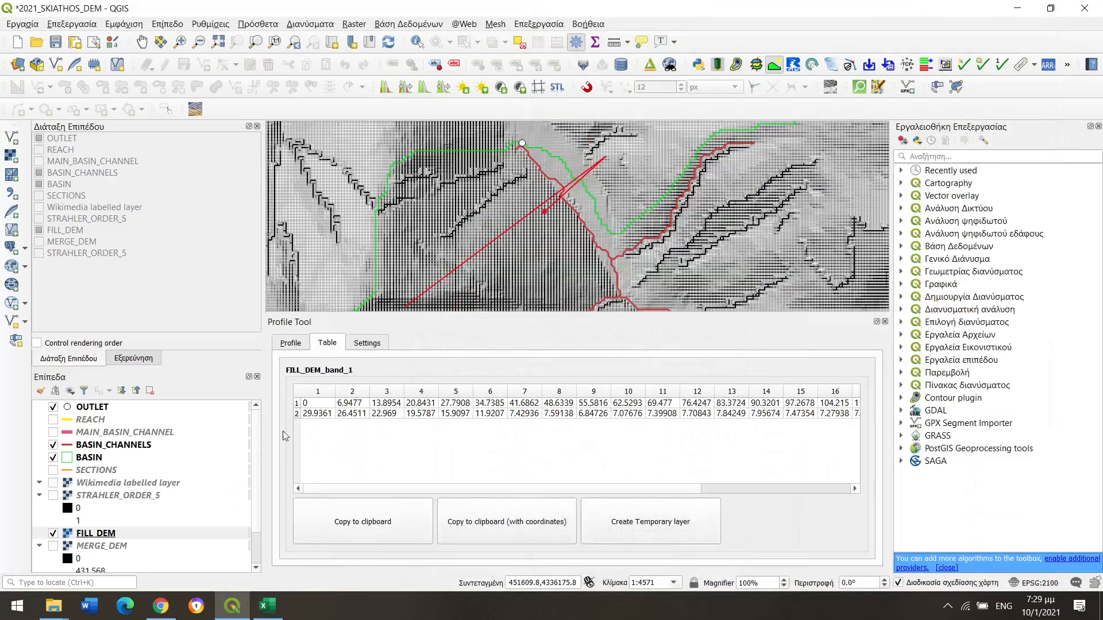
{"action": "left_click", "coordinate": [291, 343]}
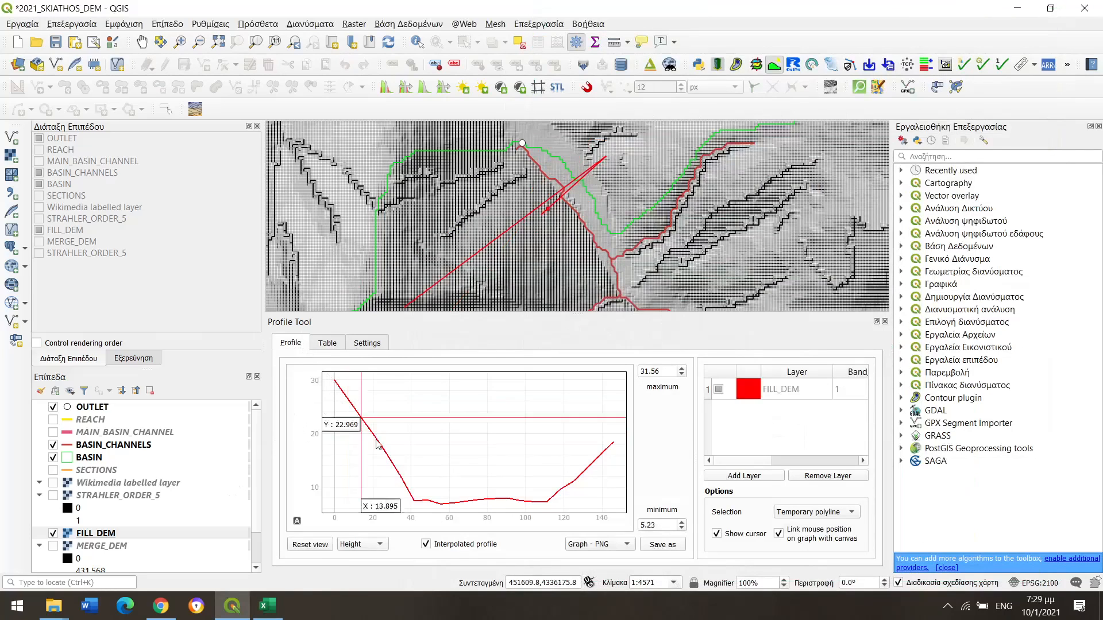
Step: Copy the fourth section's table with coordinates and paste it into Excel from cell C57, directly below the third section
{"action": "left_click", "coordinate": [327, 343]}
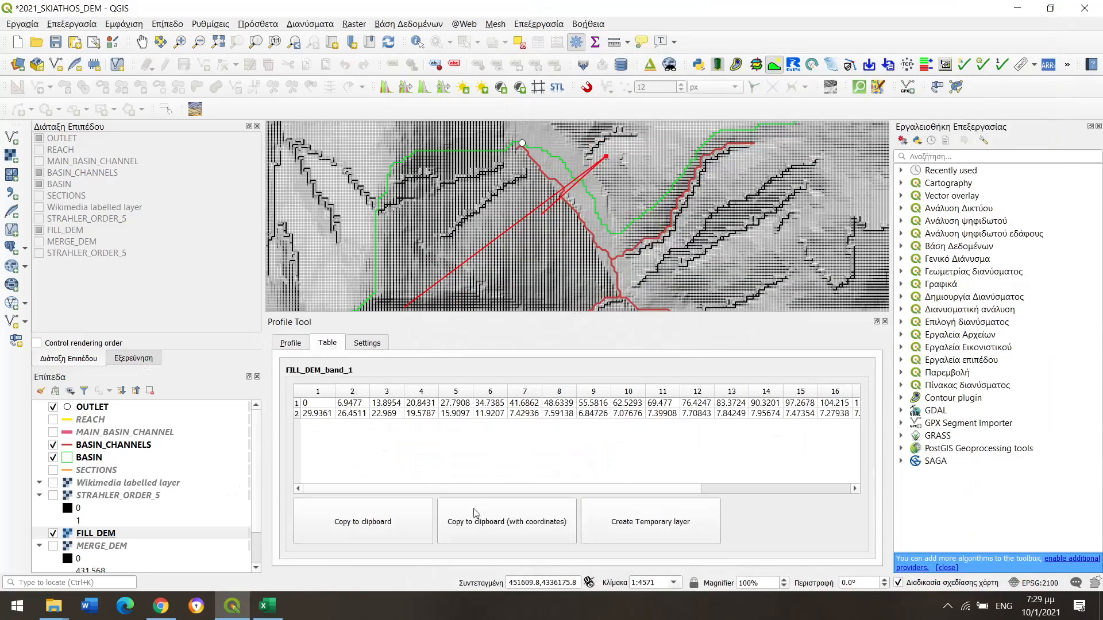
{"action": "left_click", "coordinate": [489, 527]}
{"action": "left_click", "coordinate": [268, 606]}
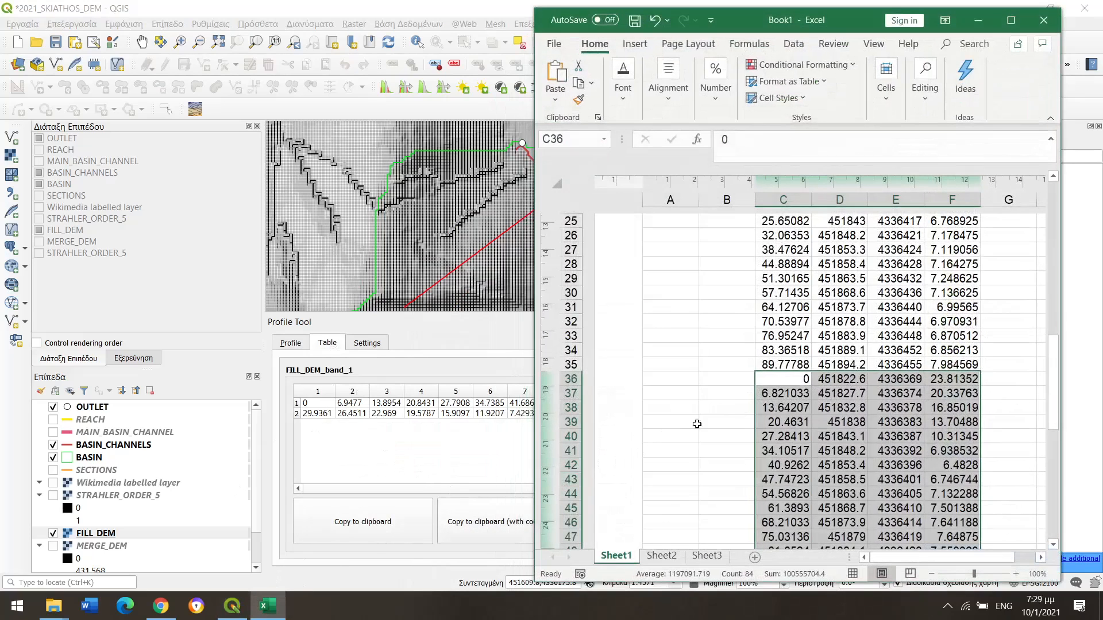
{"action": "scroll", "coordinate": [804, 409], "scroll_direction": "down", "scroll_amount": 8}
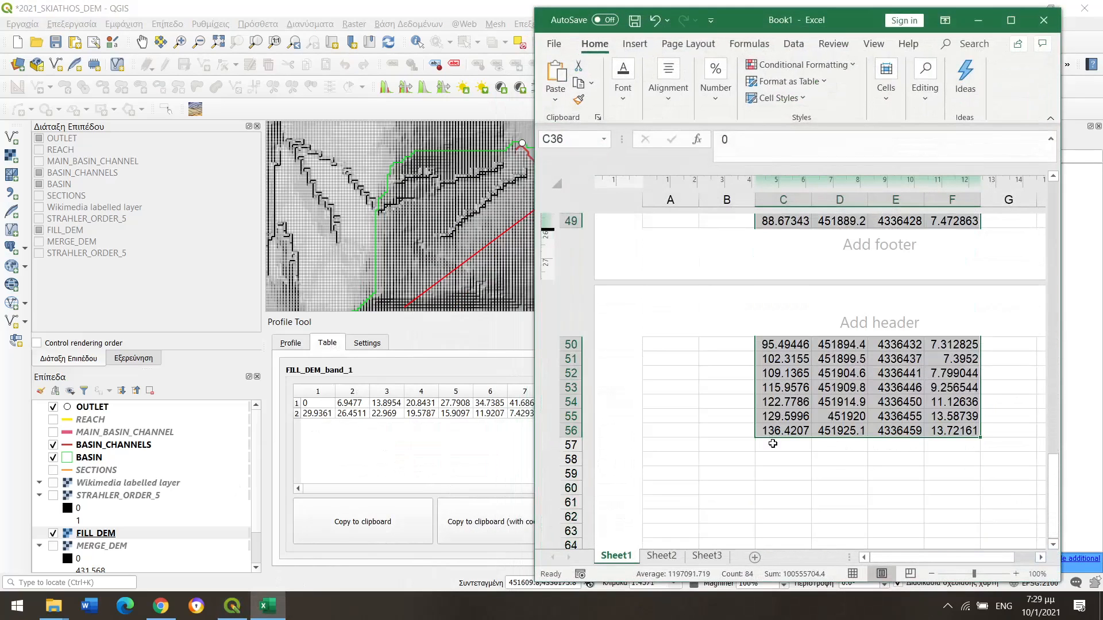
{"action": "left_click", "coordinate": [775, 445]}
{"action": "key", "text": "ctrl+v"}
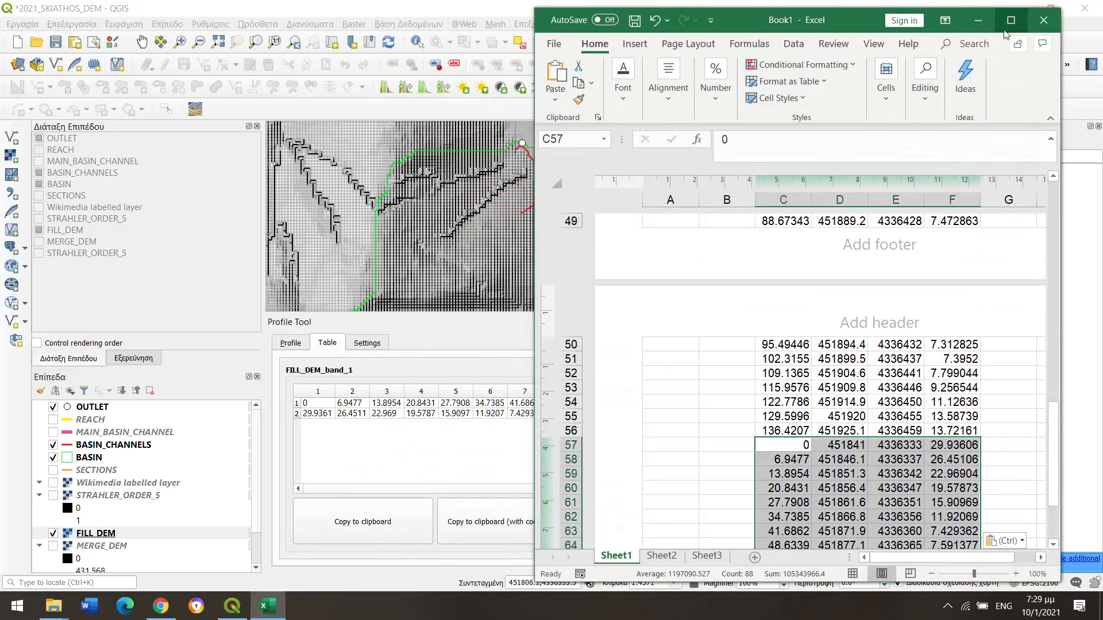
Step: Return to QGIS, draw a fifth cross-section about 120 m long upstream of the fourth, and view its profile graph
{"action": "left_click", "coordinate": [978, 20]}
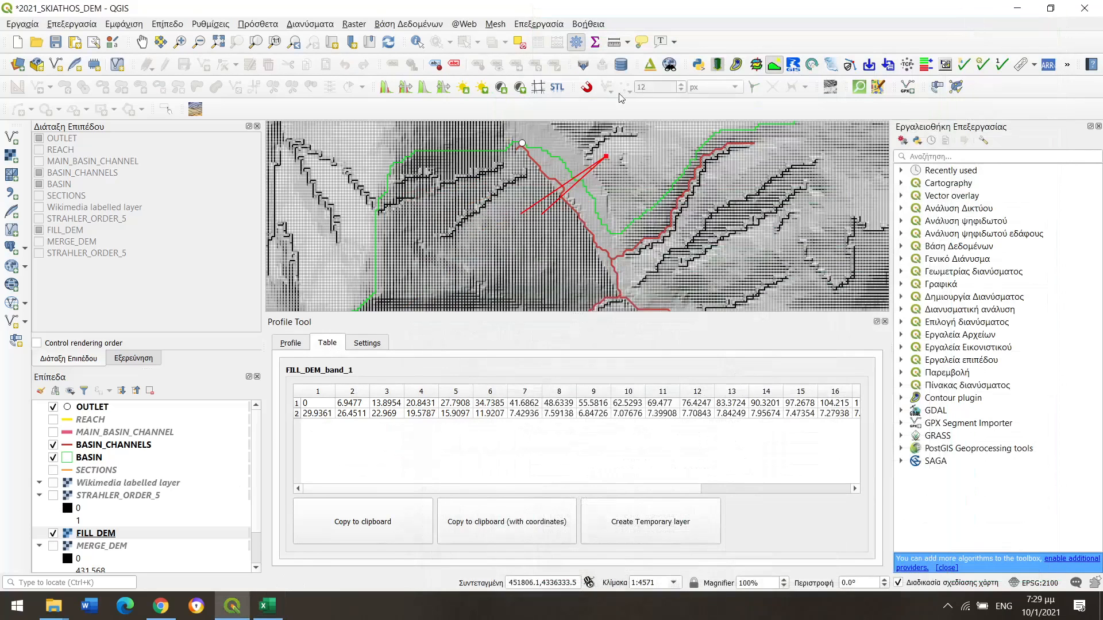
{"action": "right_click", "coordinate": [610, 197]}
{"action": "left_click", "coordinate": [563, 228]}
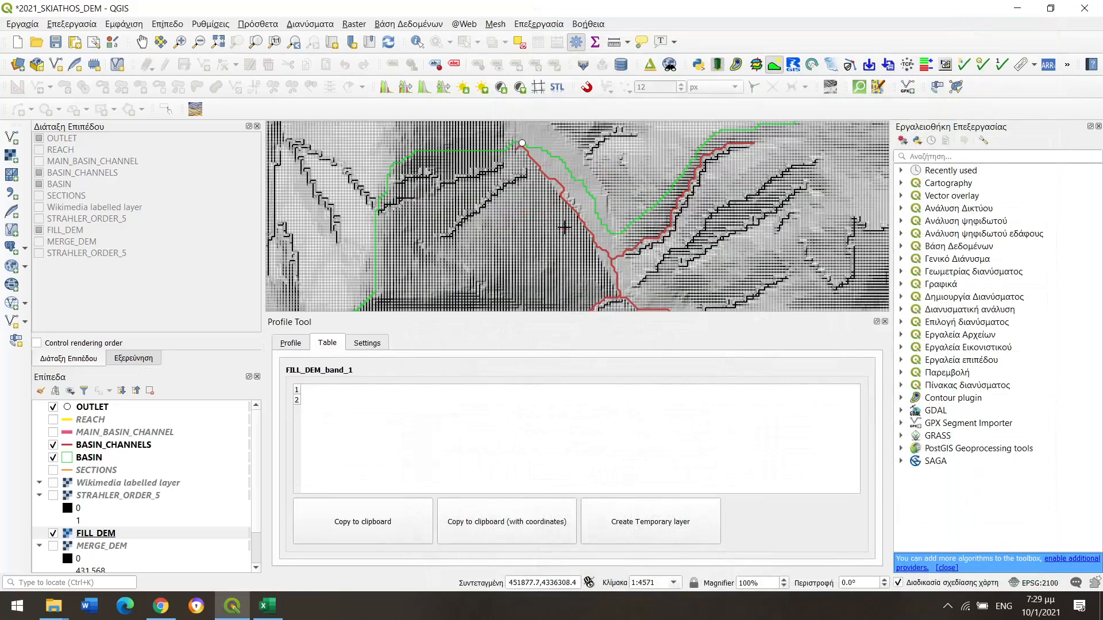
{"action": "left_click", "coordinate": [617, 184]}
{"action": "left_click", "coordinate": [293, 343]}
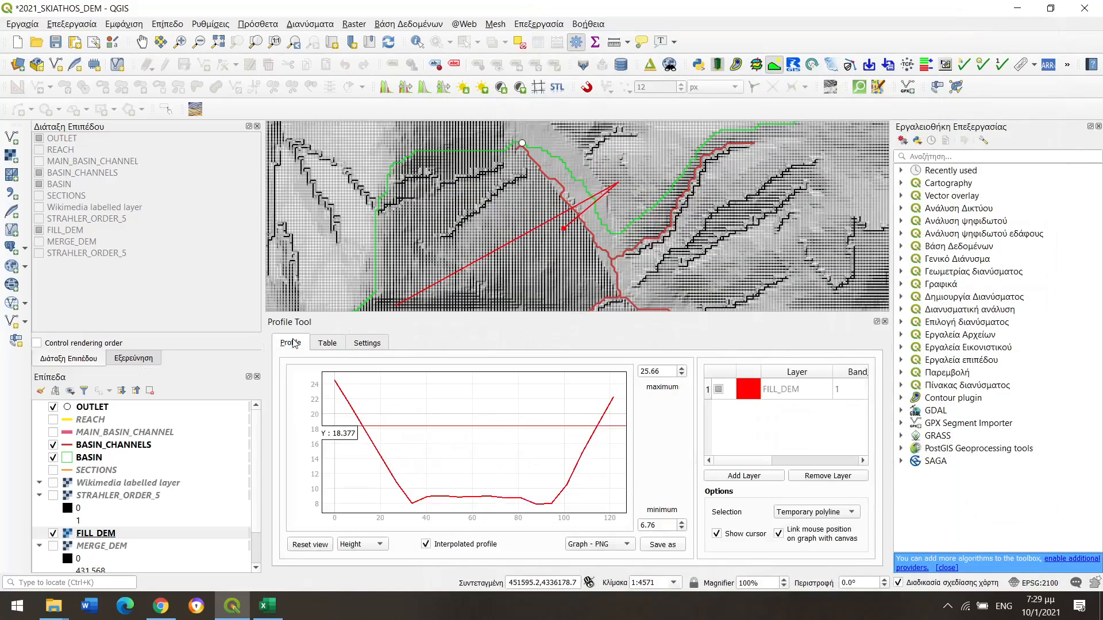
Step: Copy the fifth section's table with coordinates and paste it into Excel from cell C79, directly below the fourth section
{"action": "left_click", "coordinate": [326, 343]}
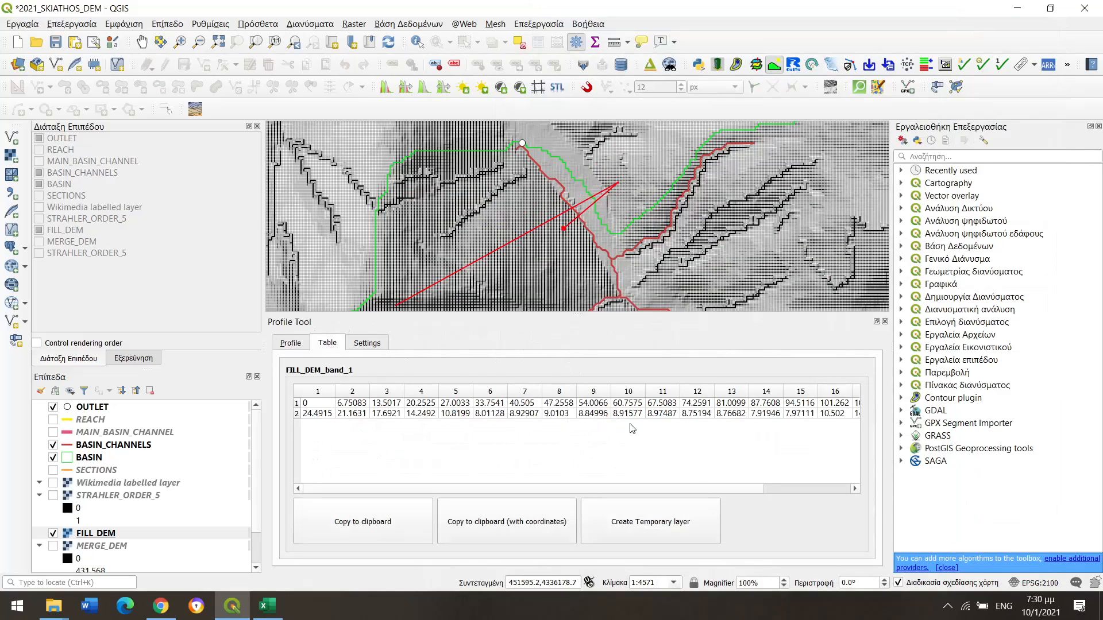
{"action": "left_click", "coordinate": [531, 521]}
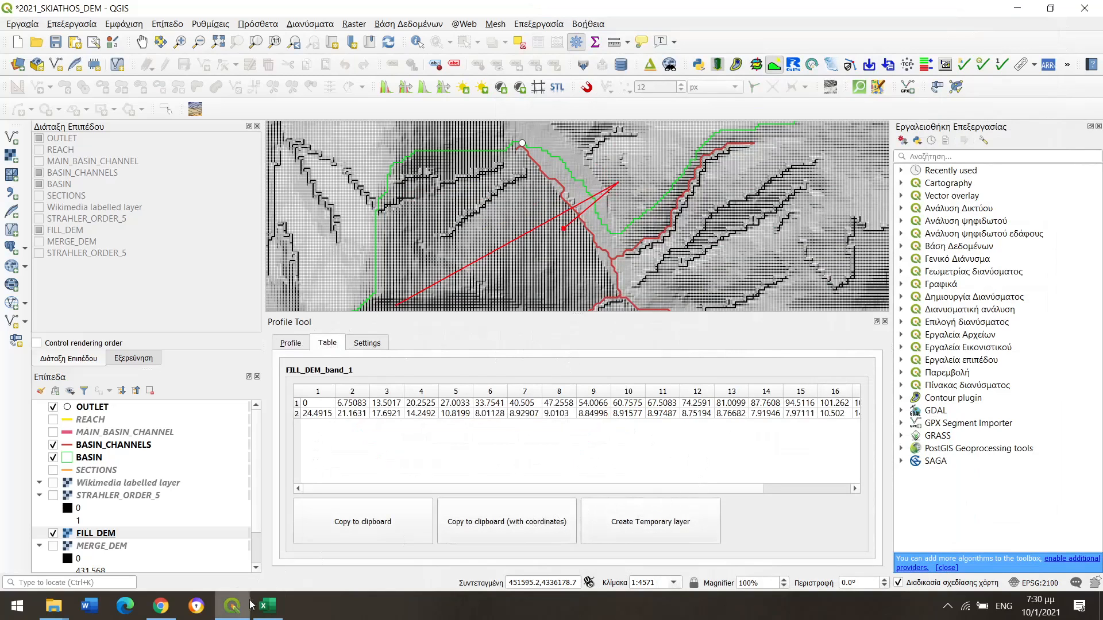
{"action": "left_click", "coordinate": [268, 606]}
{"action": "scroll", "coordinate": [738, 374], "scroll_direction": "down", "scroll_amount": 5}
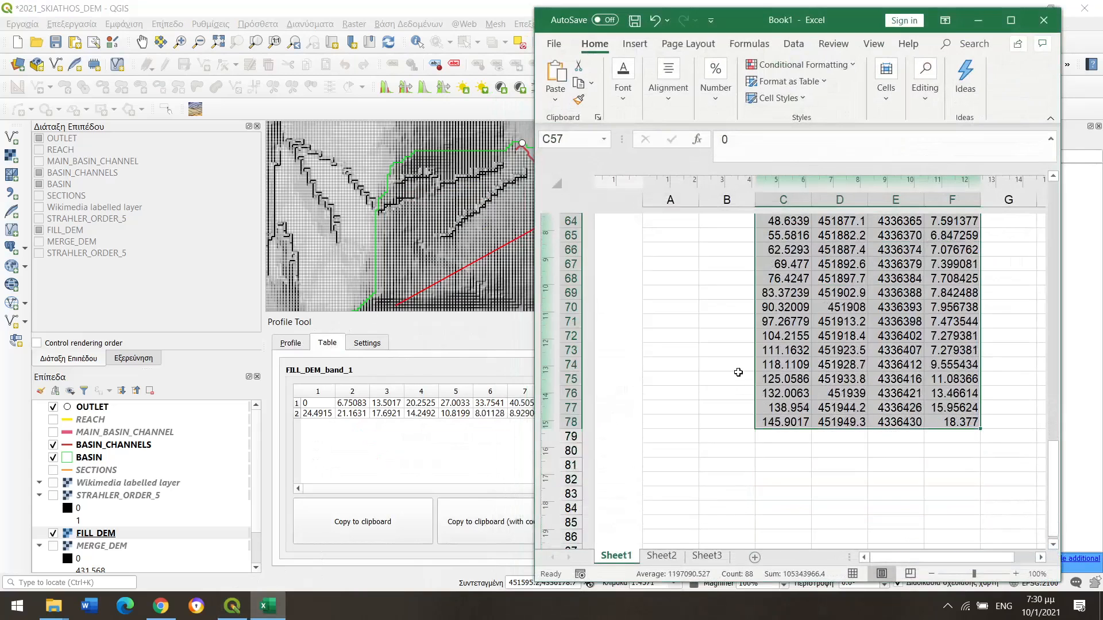
{"action": "left_click", "coordinate": [797, 437]}
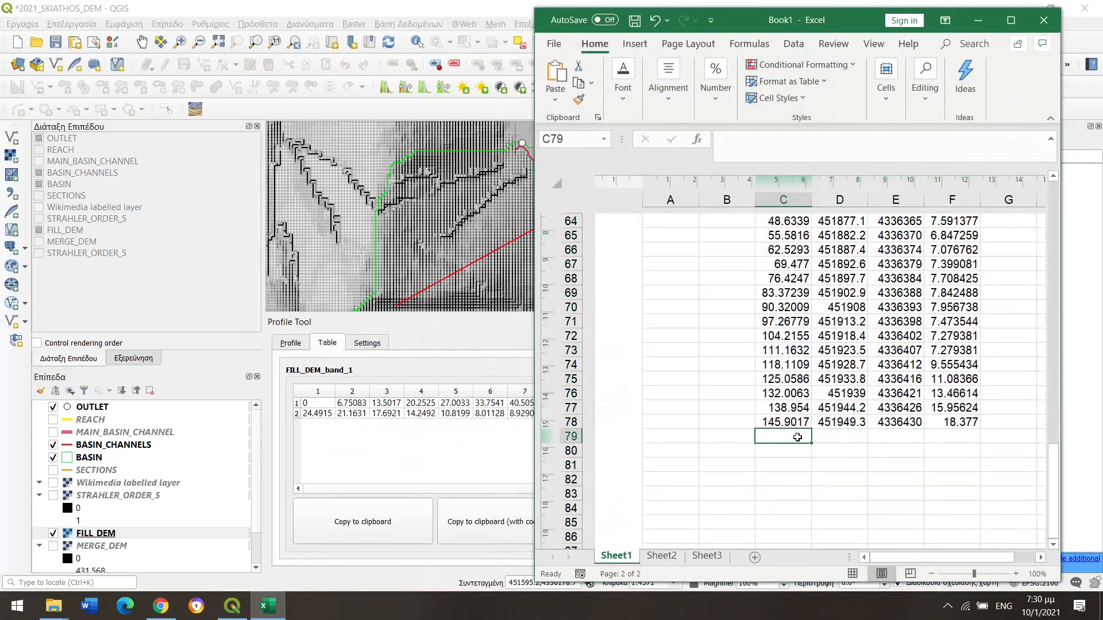
{"action": "key", "text": "ctrl+v"}
Step: Review the pasted sections back up to the header row and select the first distance values in the XS column, starting at C2
{"action": "scroll", "coordinate": [802, 440], "scroll_direction": "up", "scroll_amount": 4}
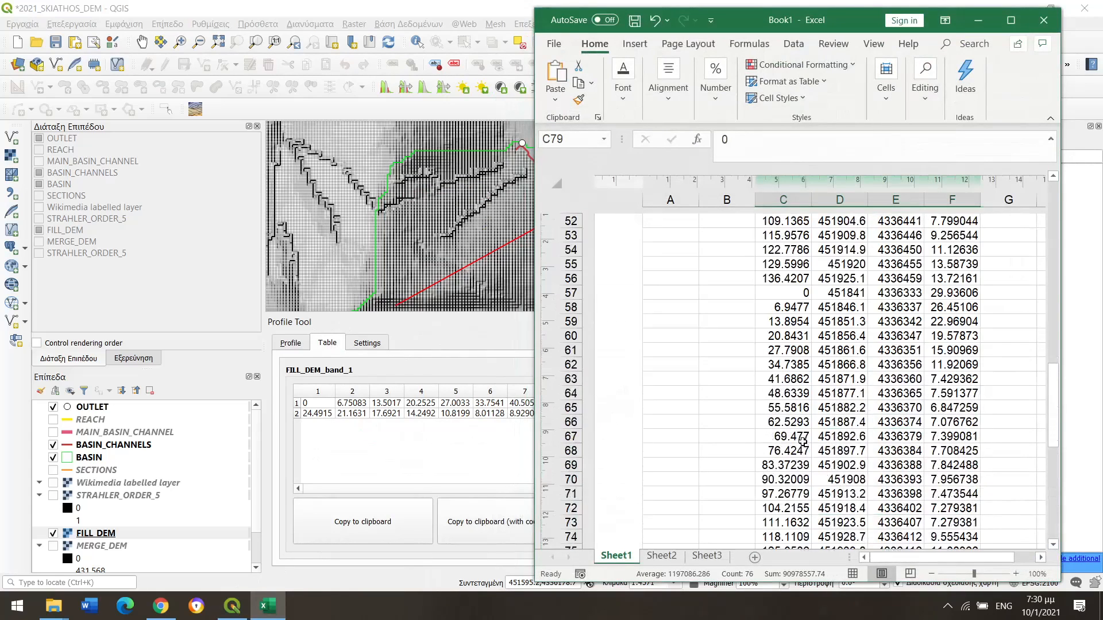
{"action": "scroll", "coordinate": [914, 241], "scroll_direction": "up", "scroll_amount": 4}
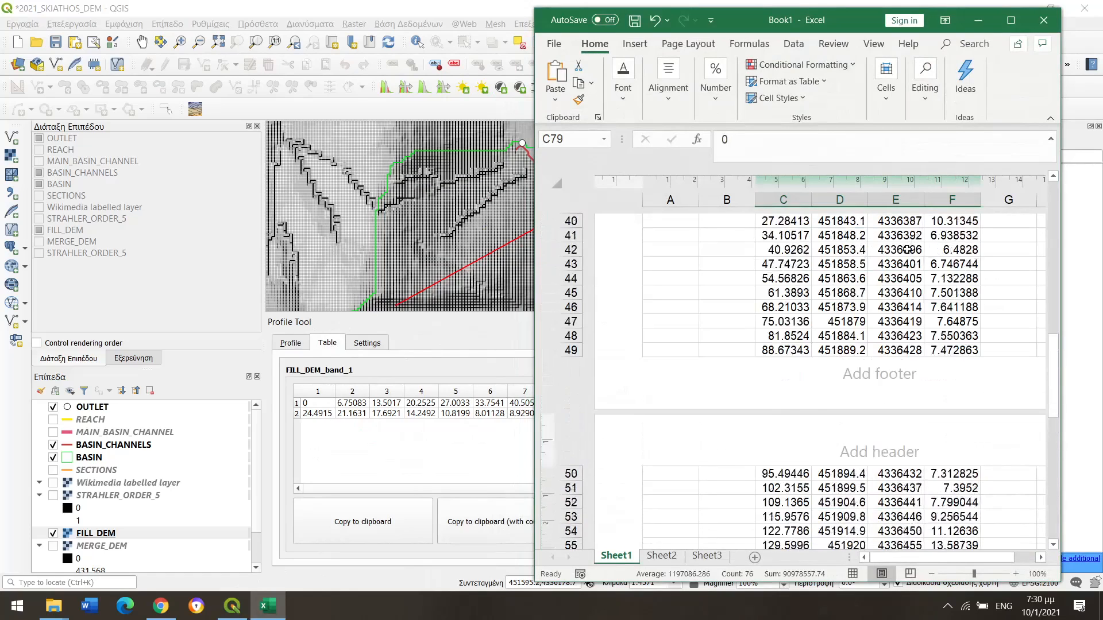
{"action": "scroll", "coordinate": [906, 250], "scroll_direction": "up", "scroll_amount": 12}
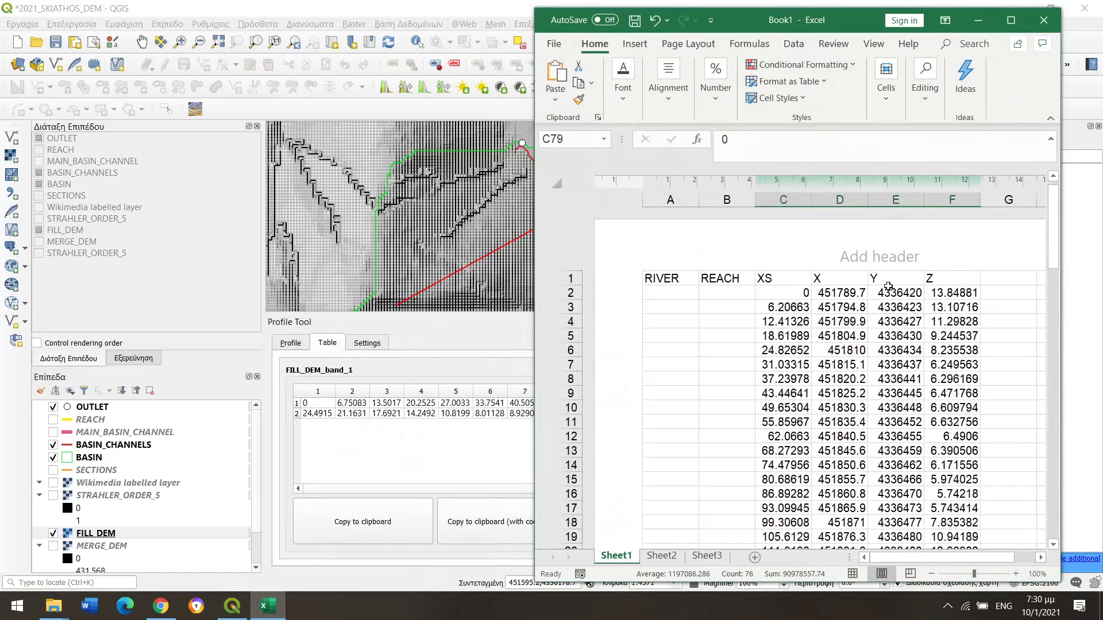
{"action": "left_click", "coordinate": [766, 294]}
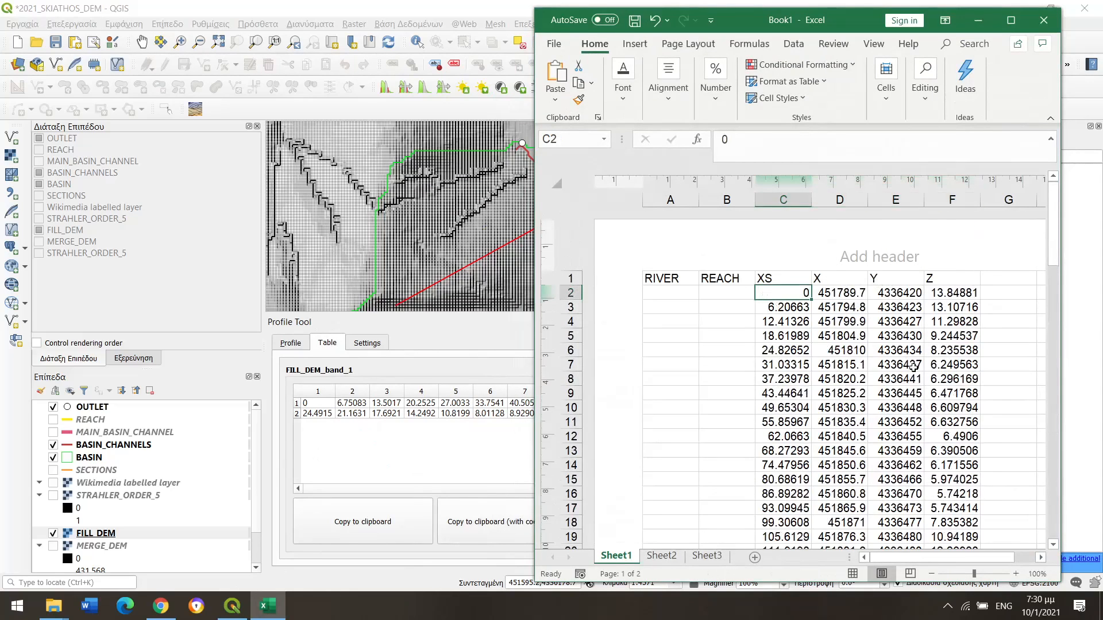
{"action": "left_click_drag", "start_coordinate": [783, 293], "coordinate": [783, 307]}
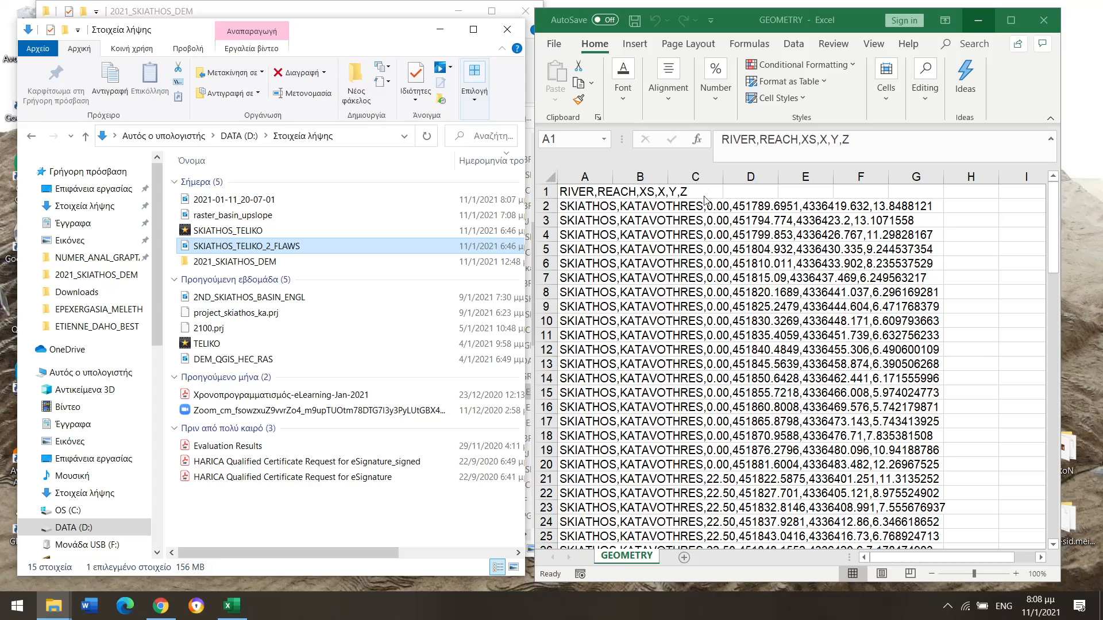
Step: Examine the comma-separated RIVER, REACH, XS, X, Y and Z rows of the GEOMETRY sheet, from the header through the last cross-section
{"action": "scroll", "coordinate": [717, 305], "scroll_direction": "down", "scroll_amount": 1}
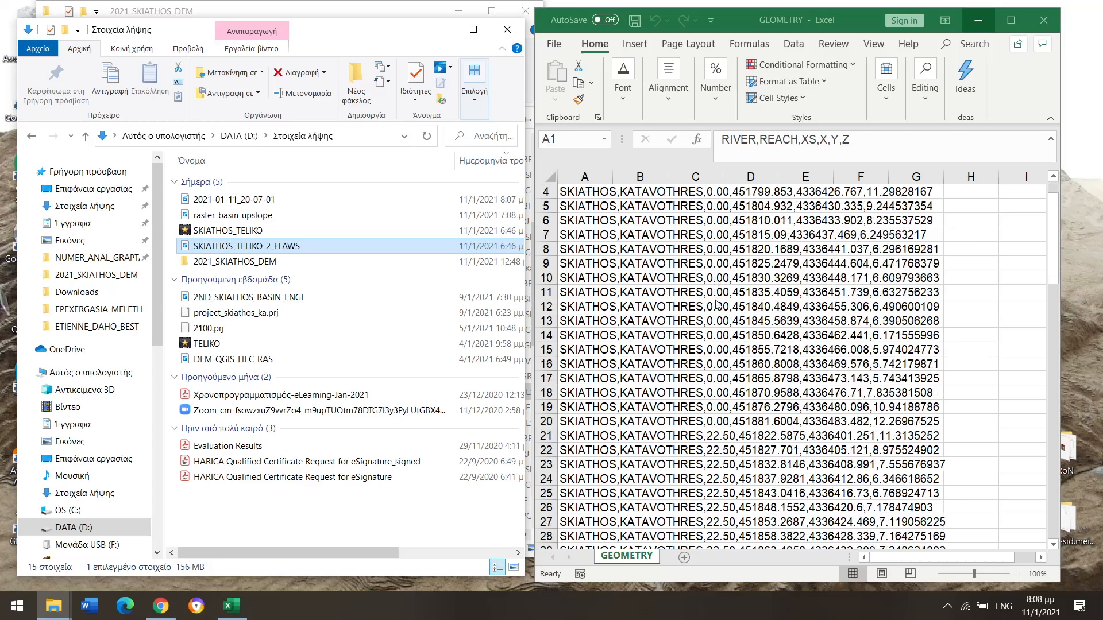
{"action": "scroll", "coordinate": [717, 305], "scroll_direction": "down", "scroll_amount": 7}
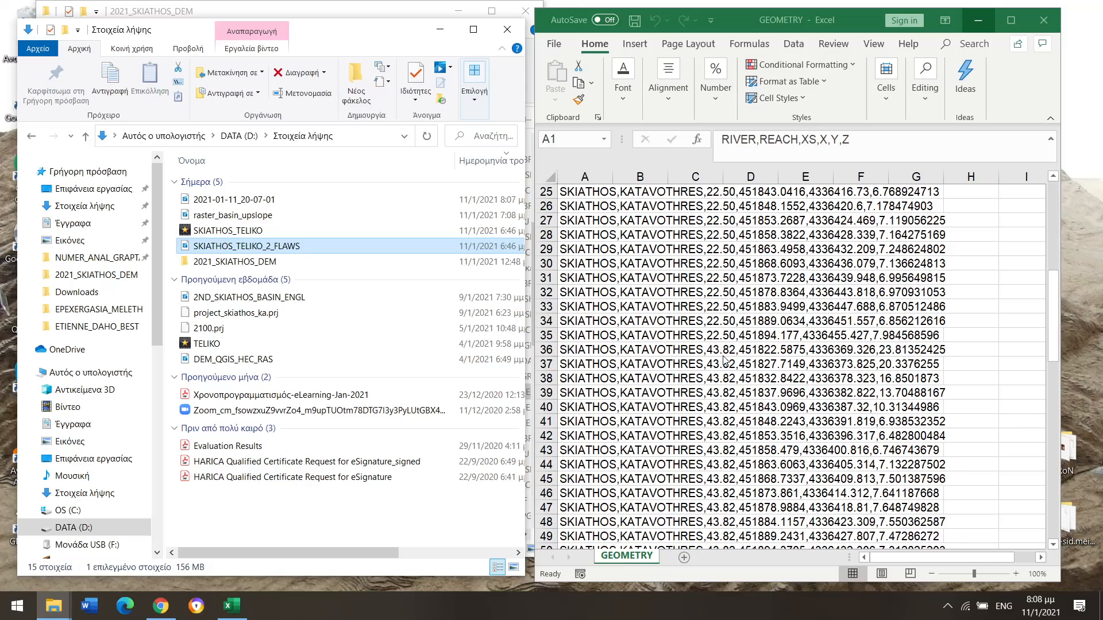
{"action": "scroll", "coordinate": [724, 360], "scroll_direction": "down", "scroll_amount": 5}
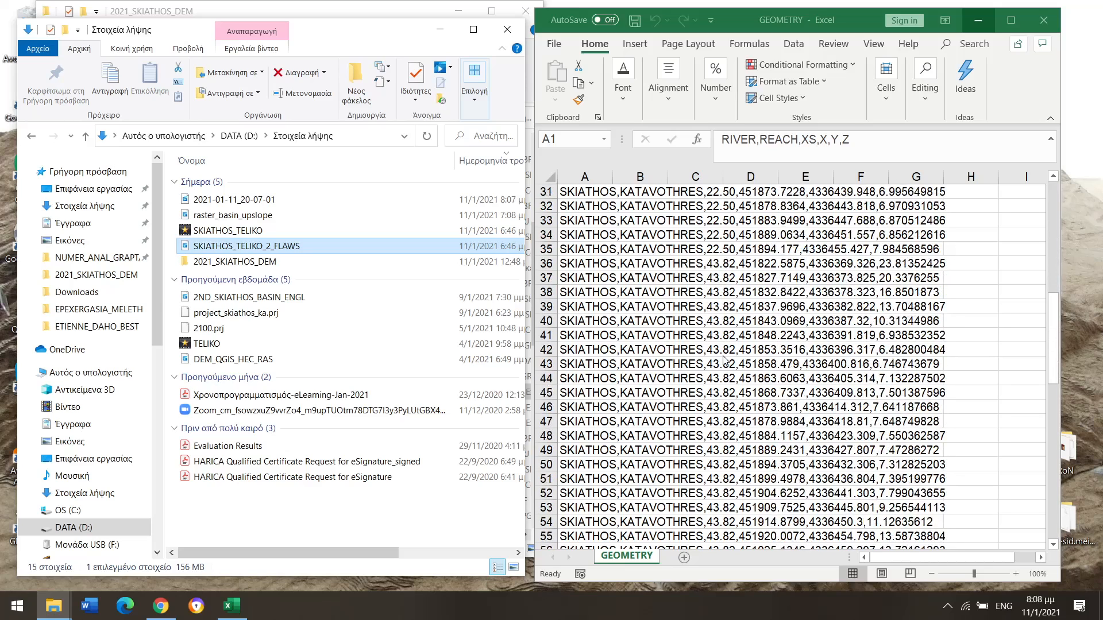
{"action": "scroll", "coordinate": [724, 360], "scroll_direction": "down", "scroll_amount": 2}
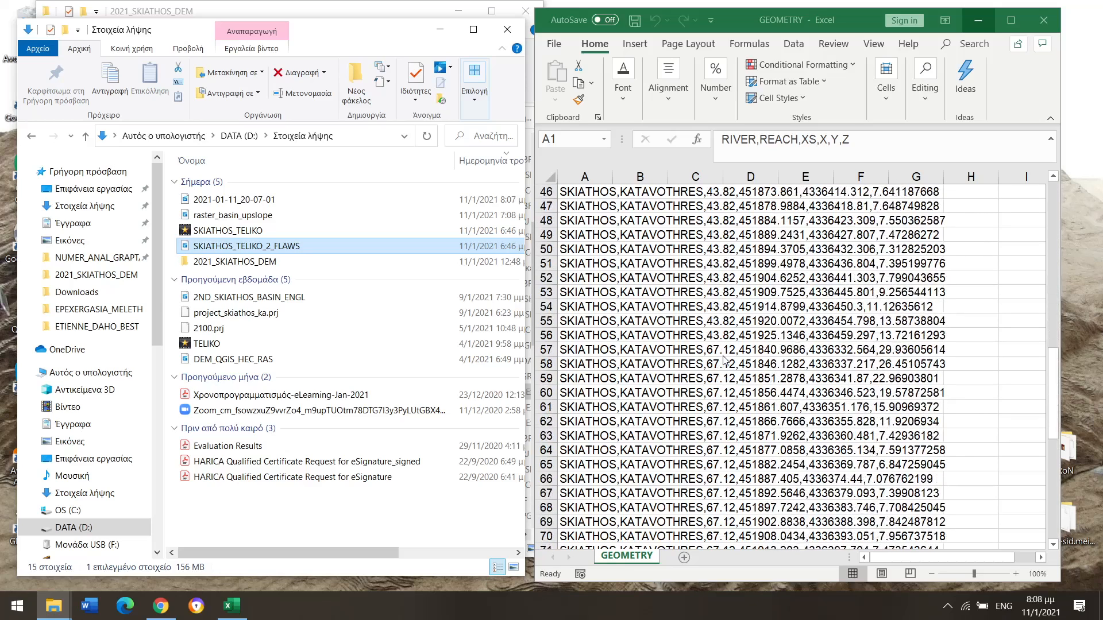
{"action": "scroll", "coordinate": [724, 360], "scroll_direction": "down", "scroll_amount": 1}
{"action": "scroll", "coordinate": [724, 360], "scroll_direction": "down", "scroll_amount": 4}
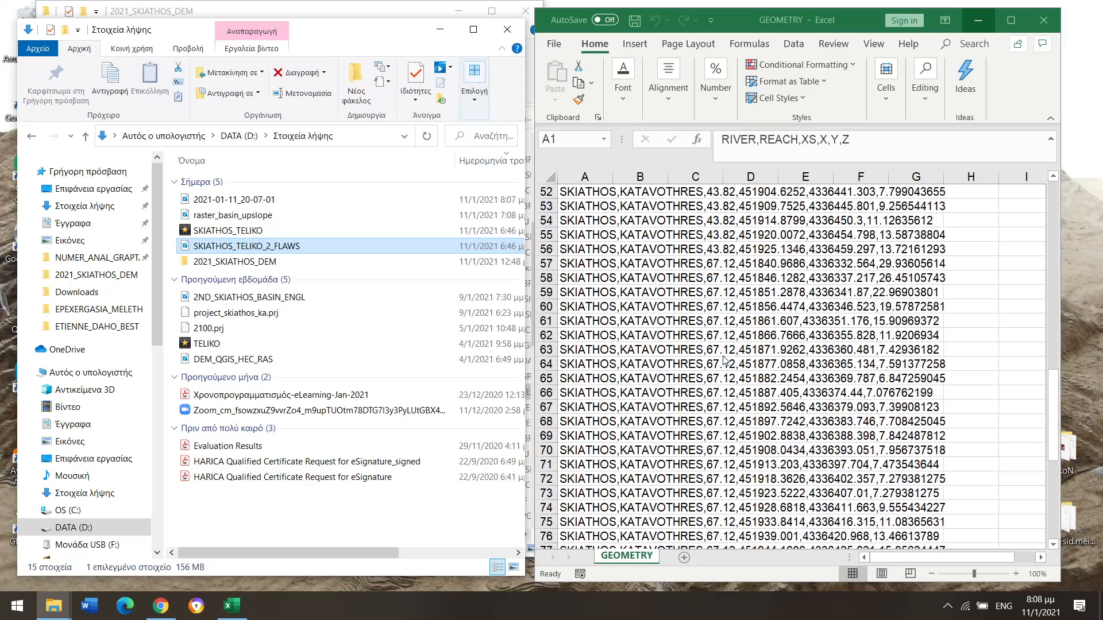
{"action": "scroll", "coordinate": [724, 360], "scroll_direction": "down", "scroll_amount": 5}
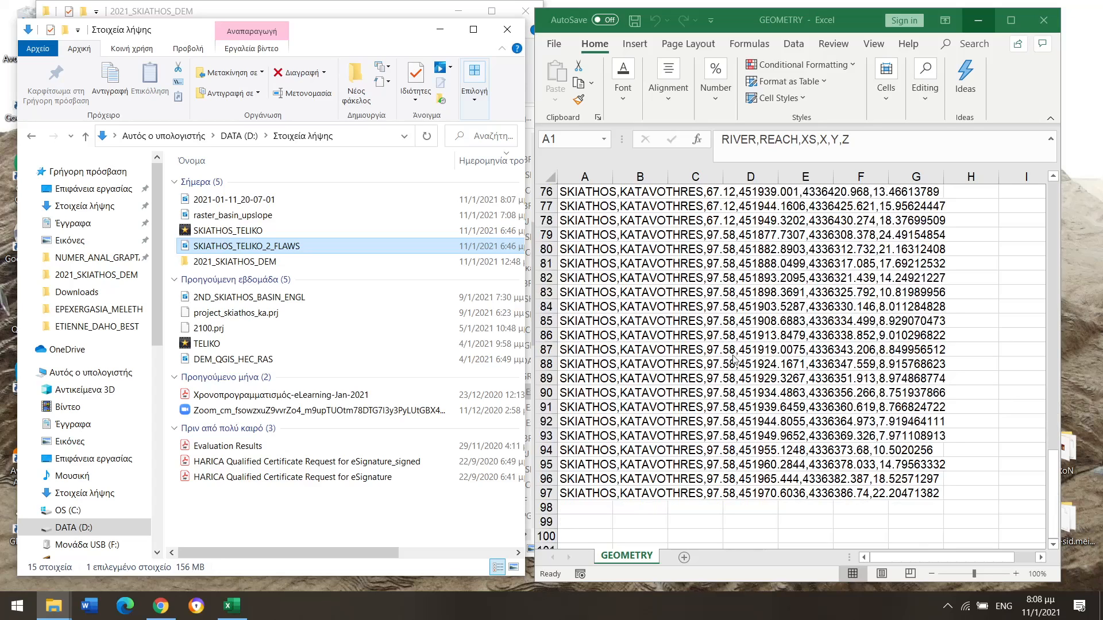
{"action": "scroll", "coordinate": [736, 359], "scroll_direction": "up", "scroll_amount": 2}
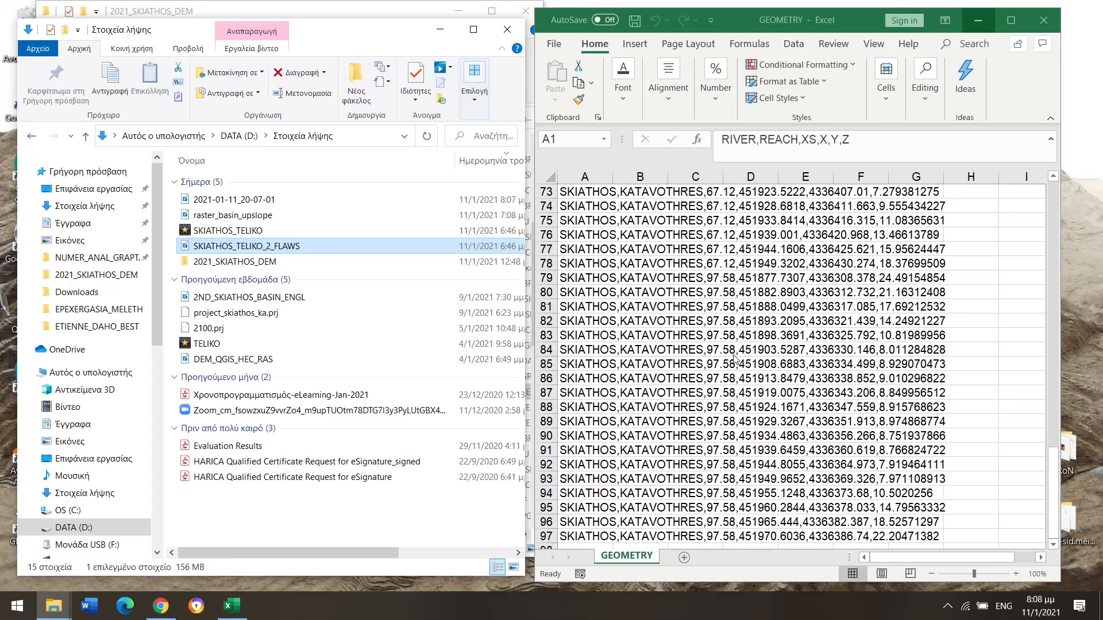
{"action": "scroll", "coordinate": [737, 354], "scroll_direction": "up", "scroll_amount": 8}
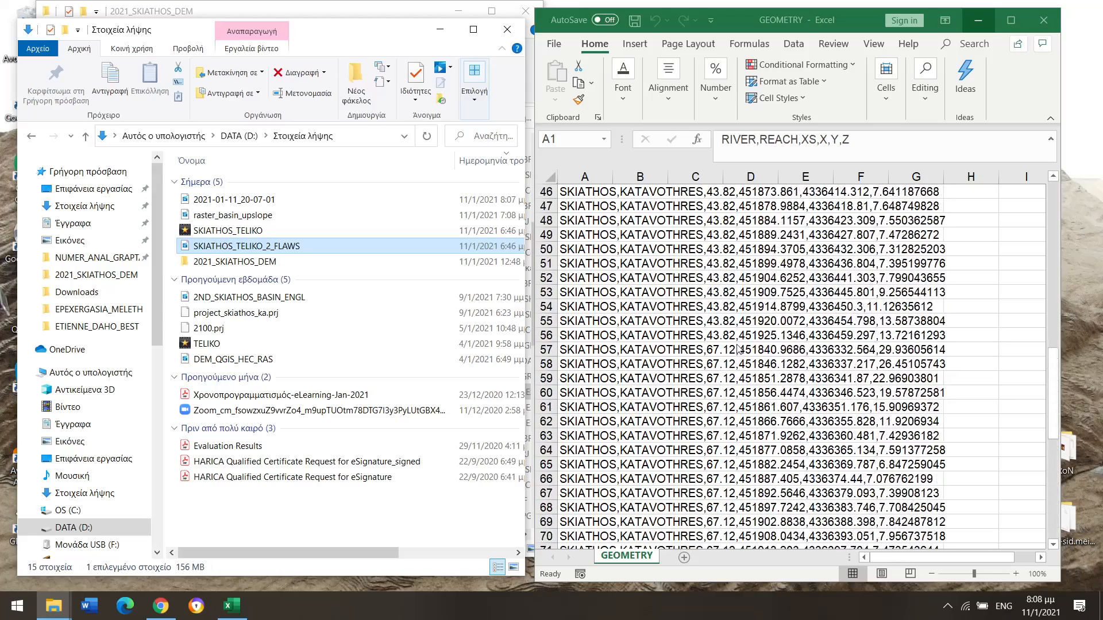
{"action": "scroll", "coordinate": [736, 342], "scroll_direction": "up", "scroll_amount": 8}
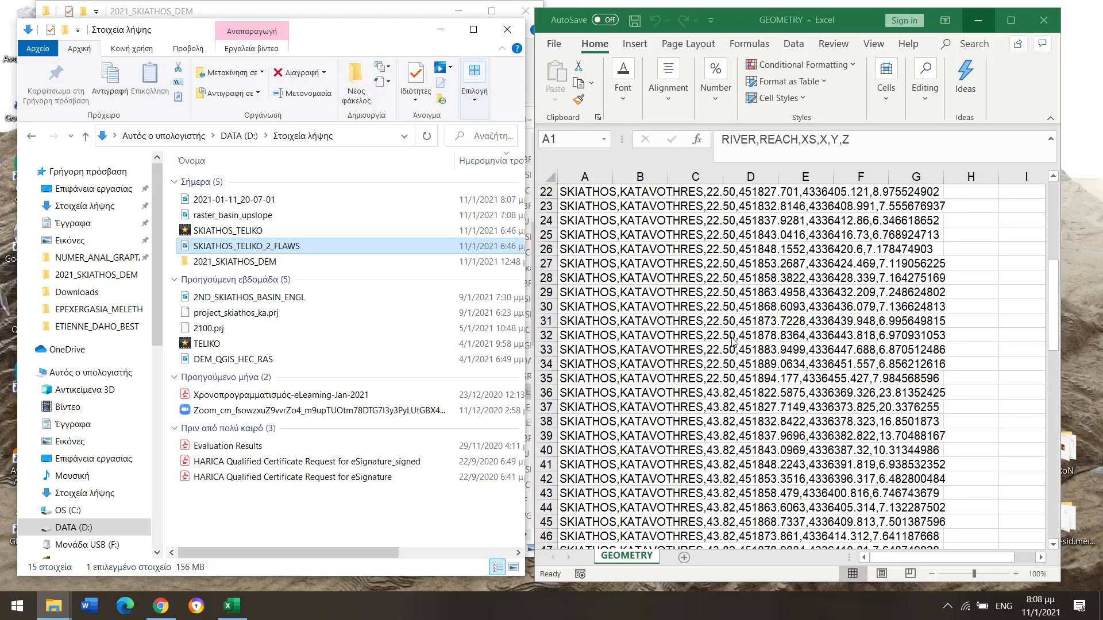
{"action": "scroll", "coordinate": [733, 341], "scroll_direction": "up", "scroll_amount": 7}
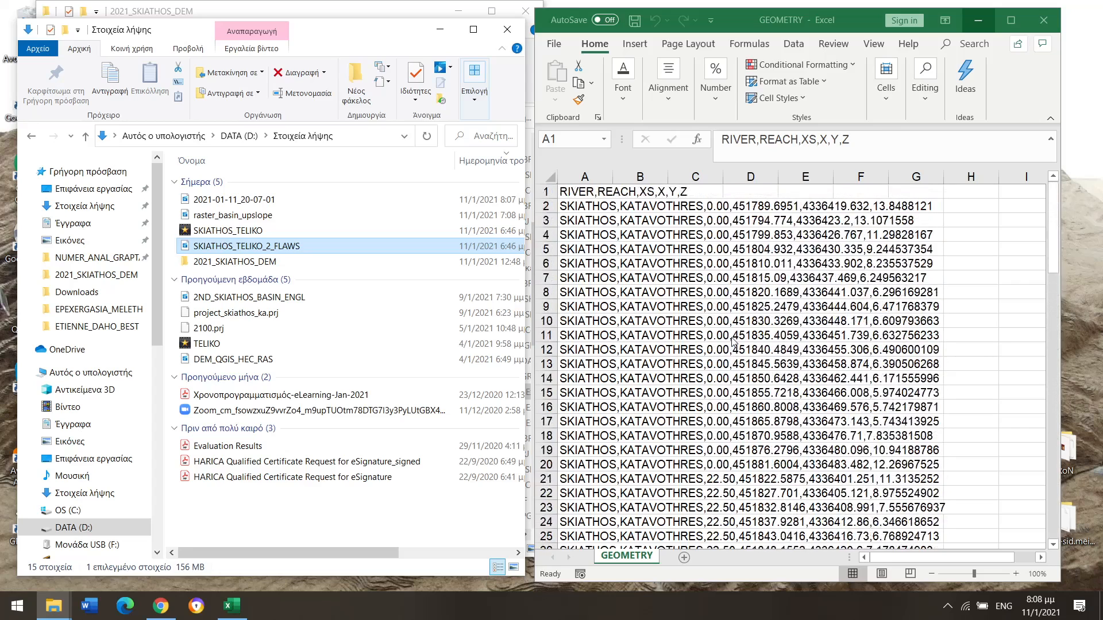
{"action": "scroll", "coordinate": [733, 341], "scroll_direction": "down", "scroll_amount": 1}
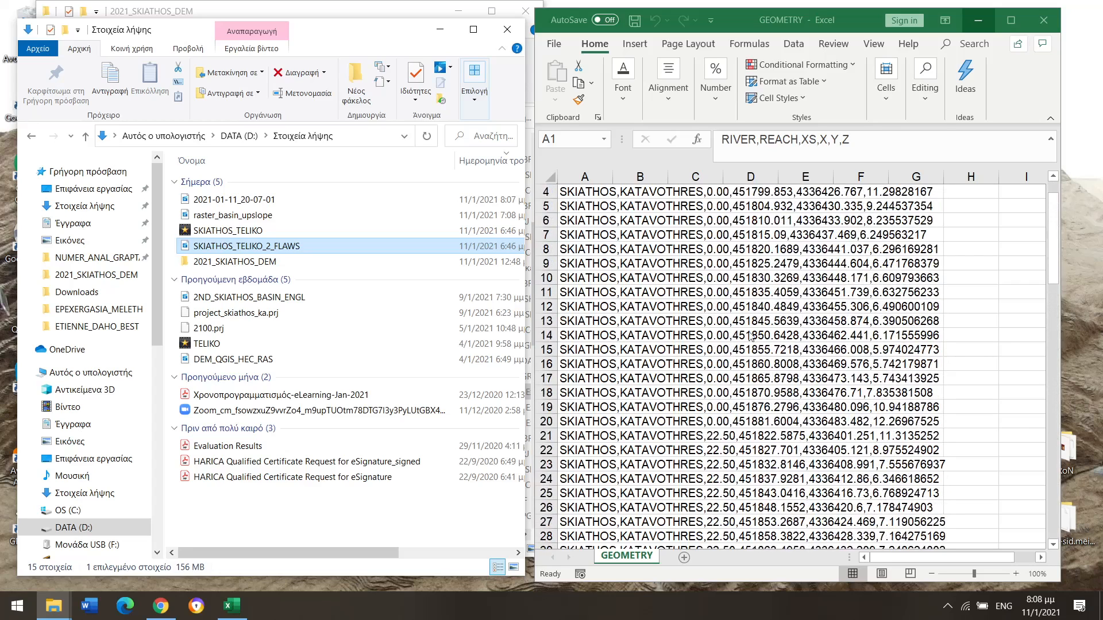
{"action": "left_click", "coordinate": [1055, 235]}
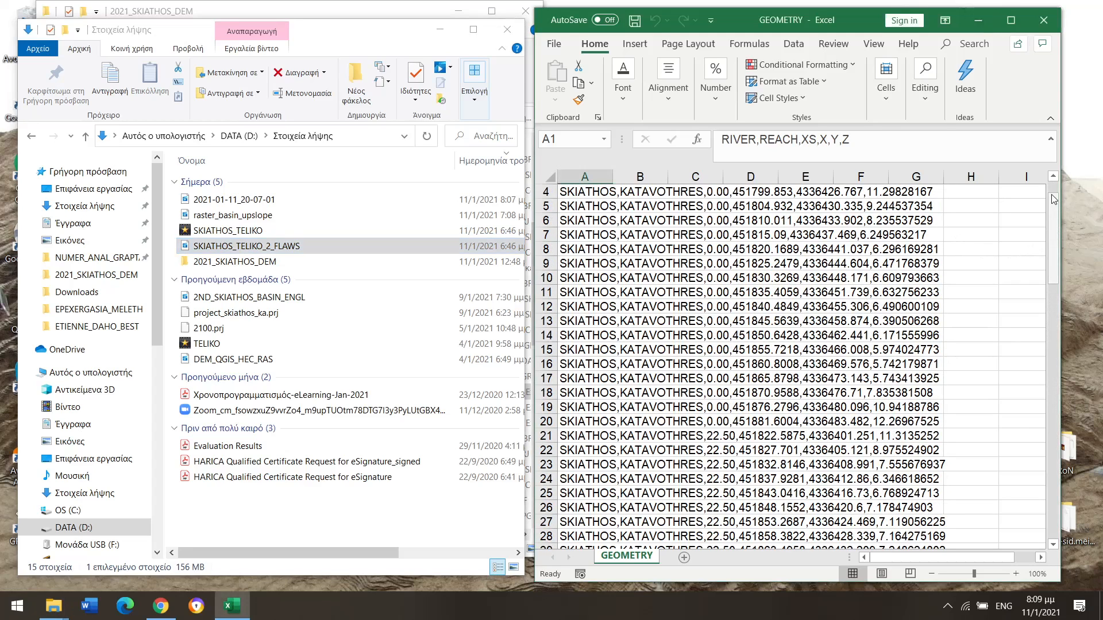
{"action": "scroll", "coordinate": [1055, 236], "scroll_direction": "up", "scroll_amount": 1}
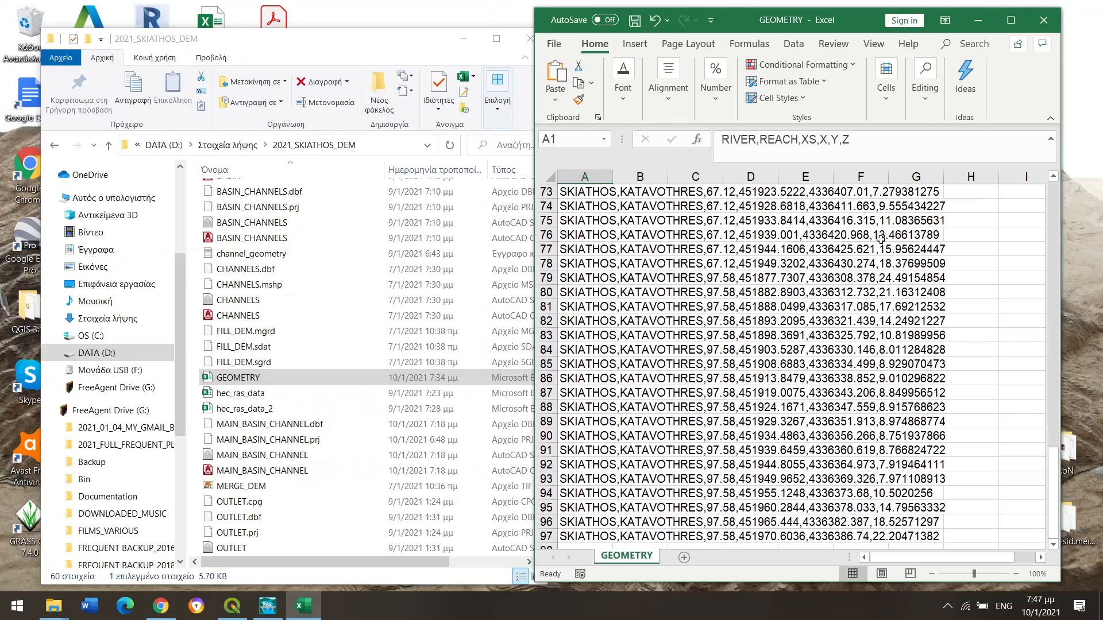
Step: Save the GEOMETRY sheet as a comma-delimited CSV in 2021_SKIATHOS_DEM, replacing the existing file, and close the workbook
{"action": "left_click", "coordinate": [554, 43]}
{"action": "left_click", "coordinate": [570, 235]}
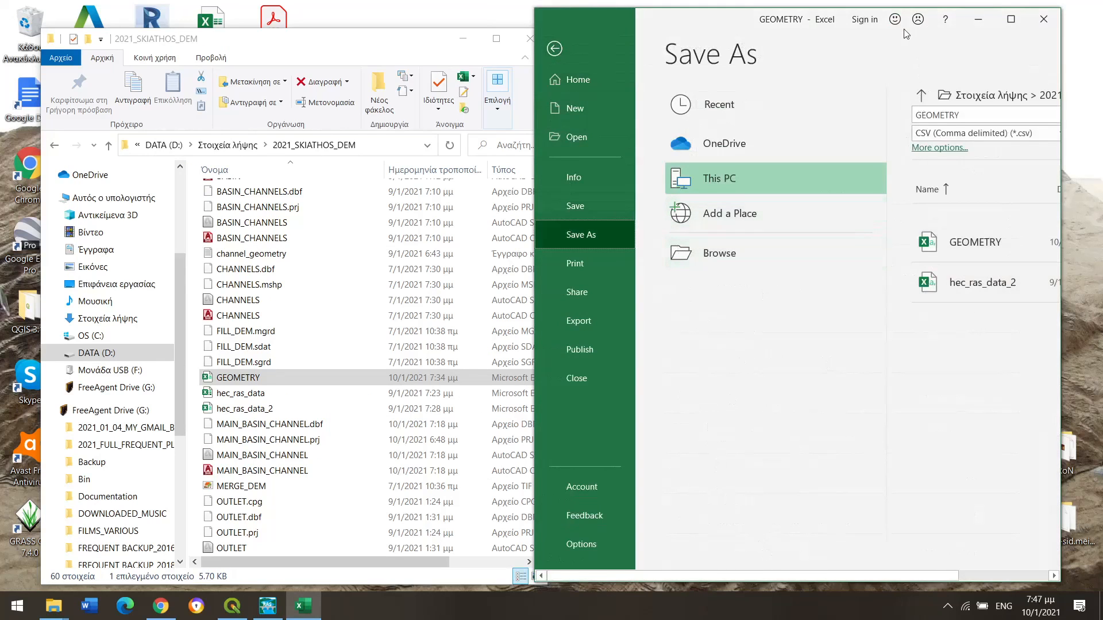
{"action": "left_click", "coordinate": [1009, 21]}
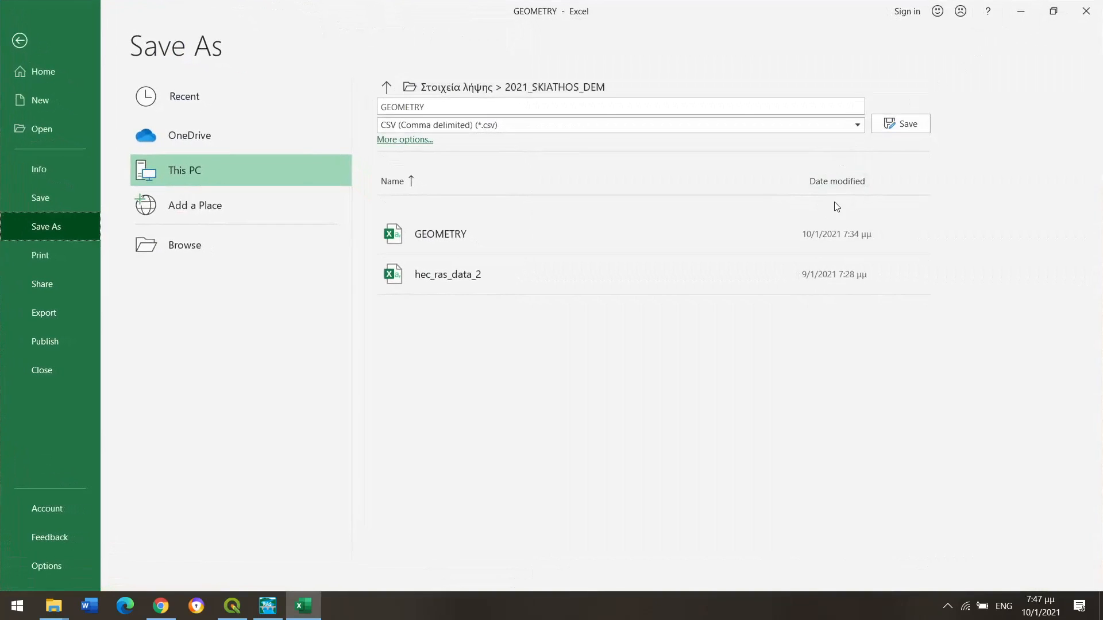
{"action": "left_click", "coordinate": [890, 124]}
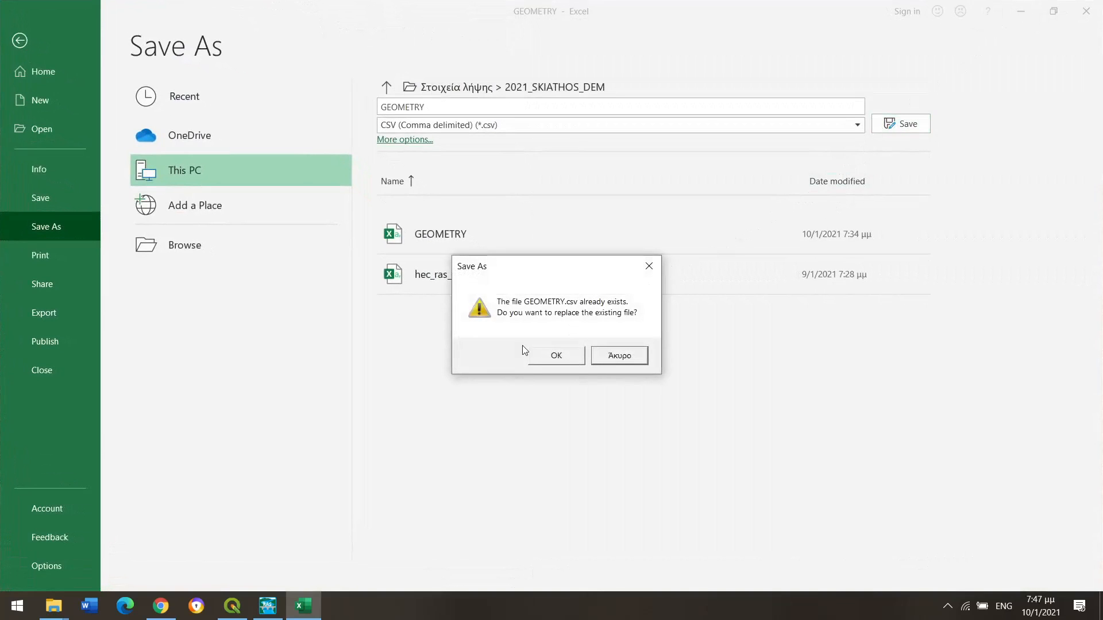
{"action": "left_click", "coordinate": [542, 358]}
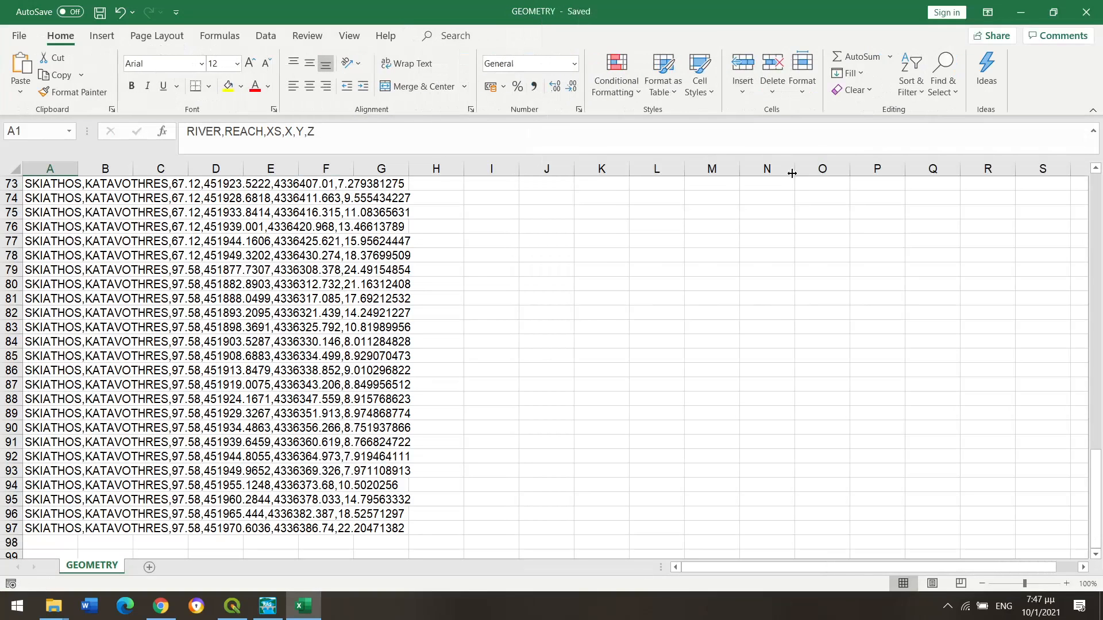
{"action": "left_click", "coordinate": [1086, 12]}
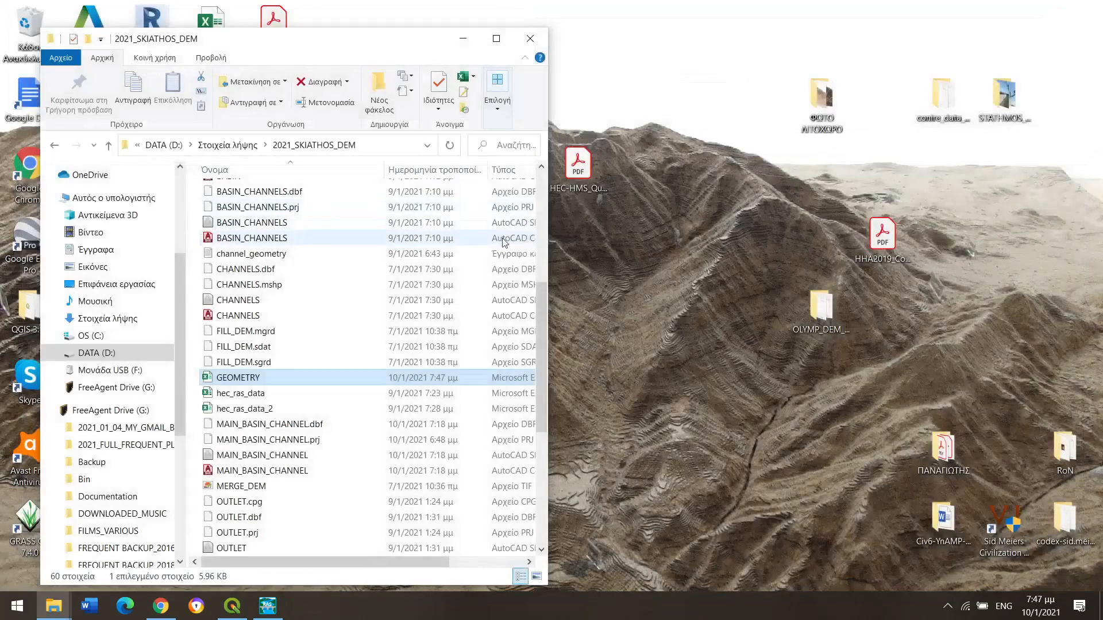
Step: Switch to HEC-RAS, open the geometric data editor, and choose GEOMETRY.csv for a CSV-format geometry import
{"action": "left_click", "coordinate": [265, 607]}
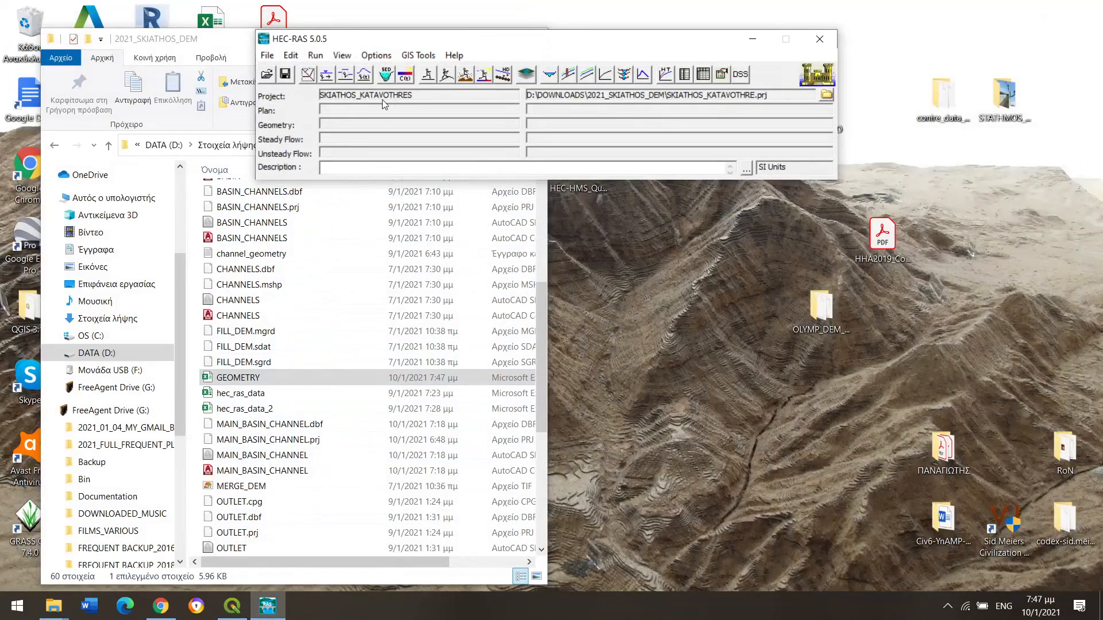
{"action": "left_click", "coordinate": [308, 74]}
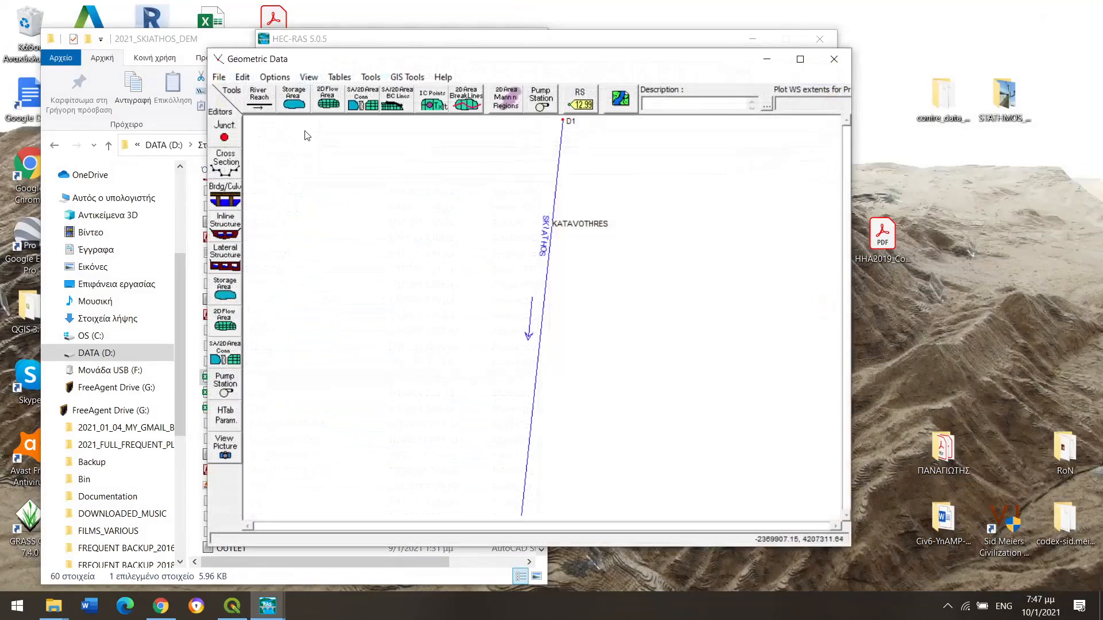
{"action": "left_click", "coordinate": [221, 80]}
{"action": "mouse_move", "coordinate": [302, 238]}
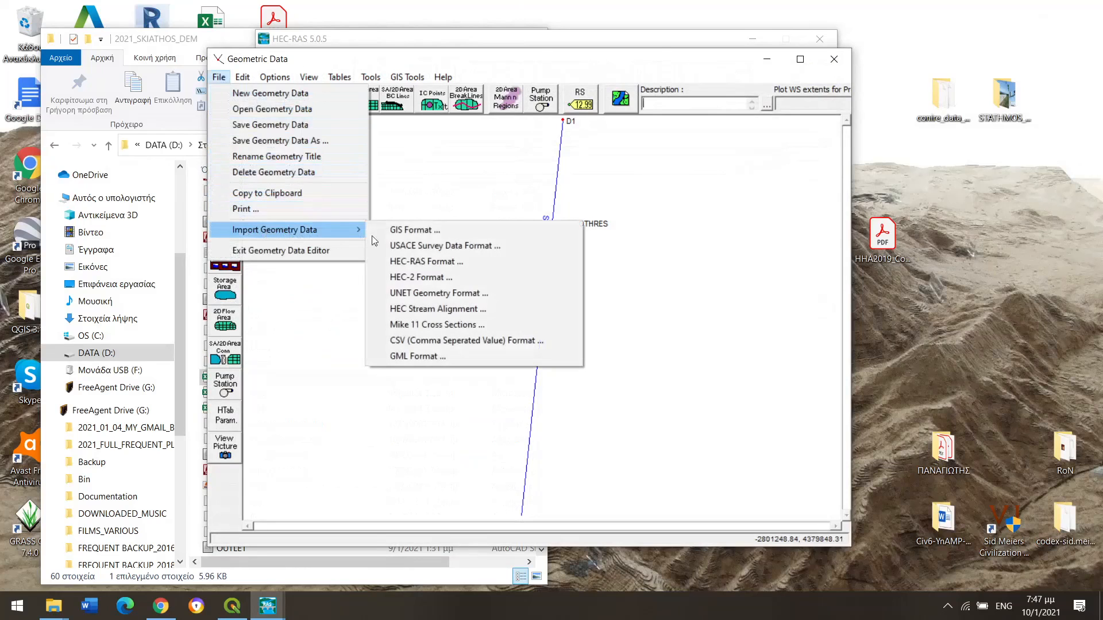
{"action": "left_click", "coordinate": [443, 340]}
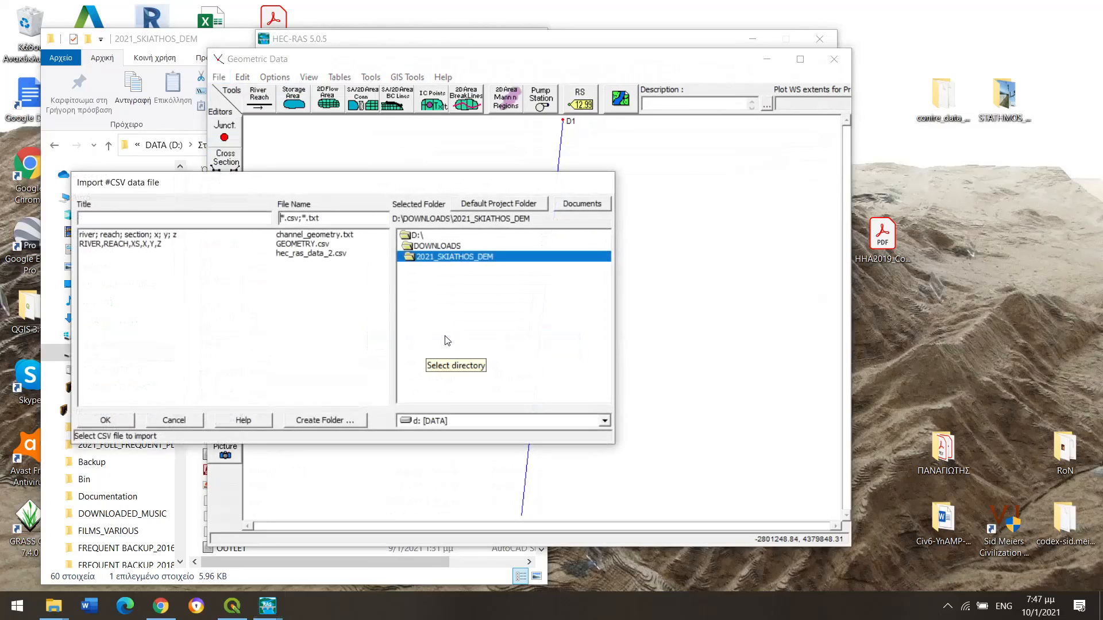
{"action": "double_click", "coordinate": [309, 245]}
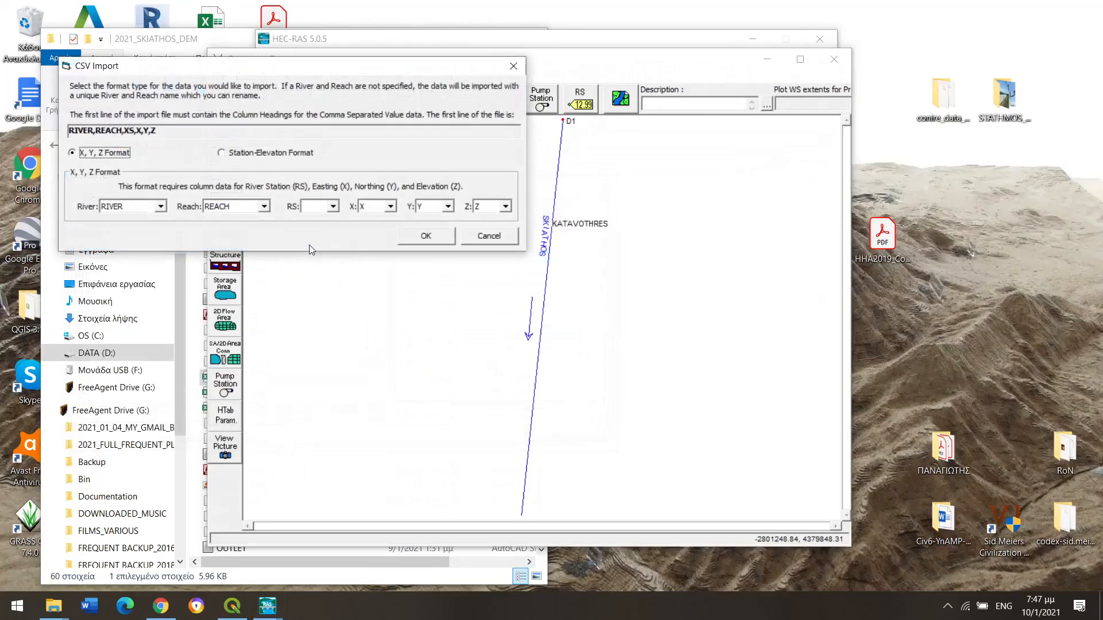
Step: Assign the XS column to the river station (RS) field and import the geometry in SI (metric) units
{"action": "left_click", "coordinate": [333, 207]}
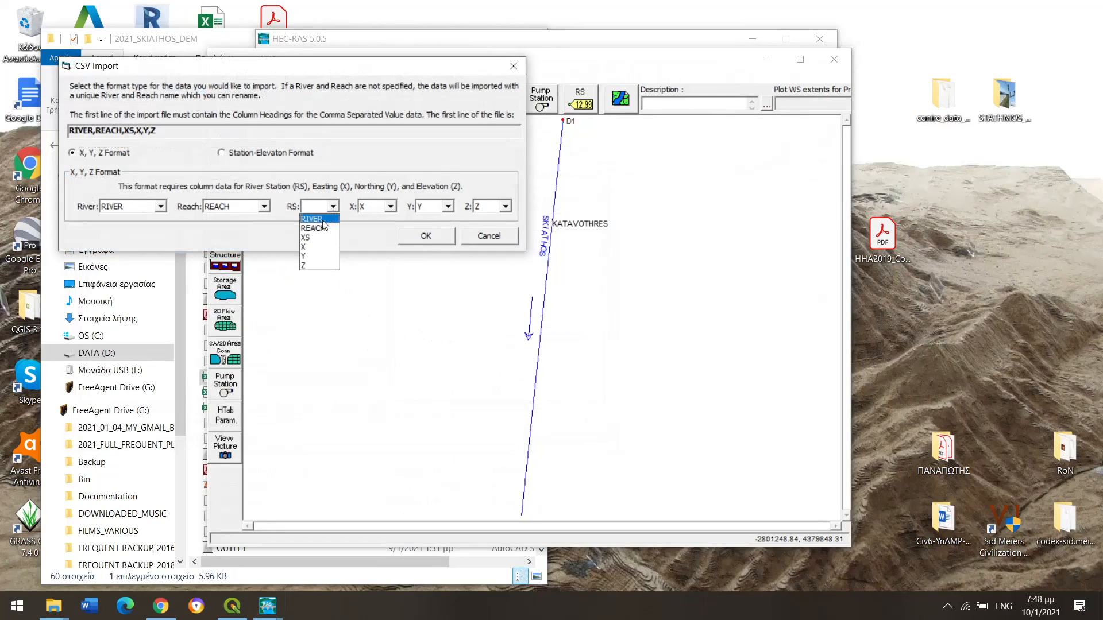
{"action": "left_click", "coordinate": [310, 237]}
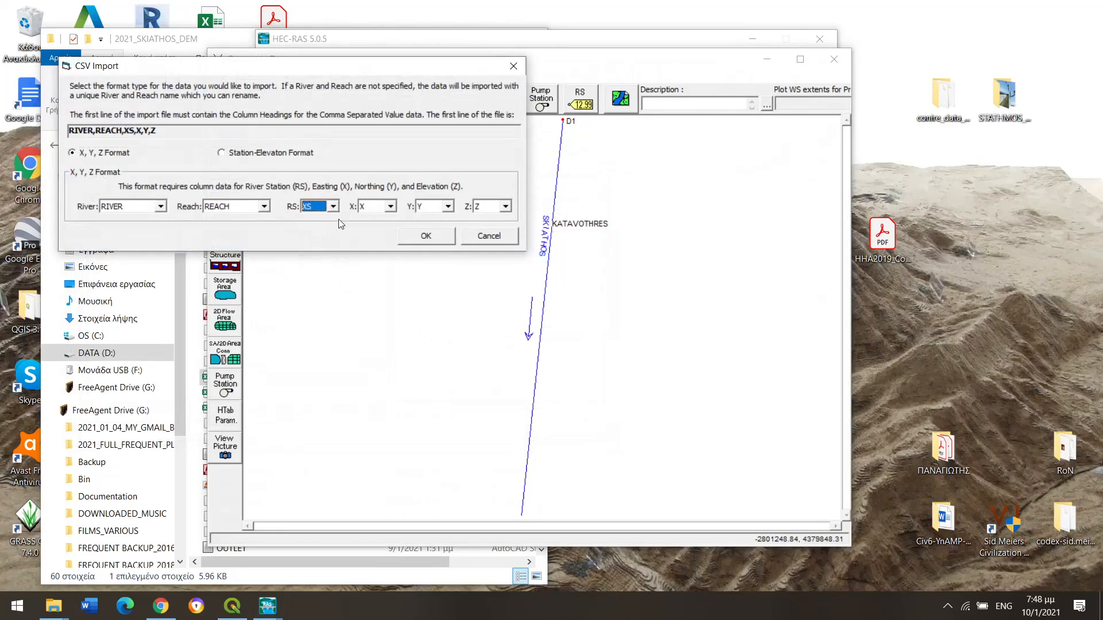
{"action": "left_click", "coordinate": [415, 240]}
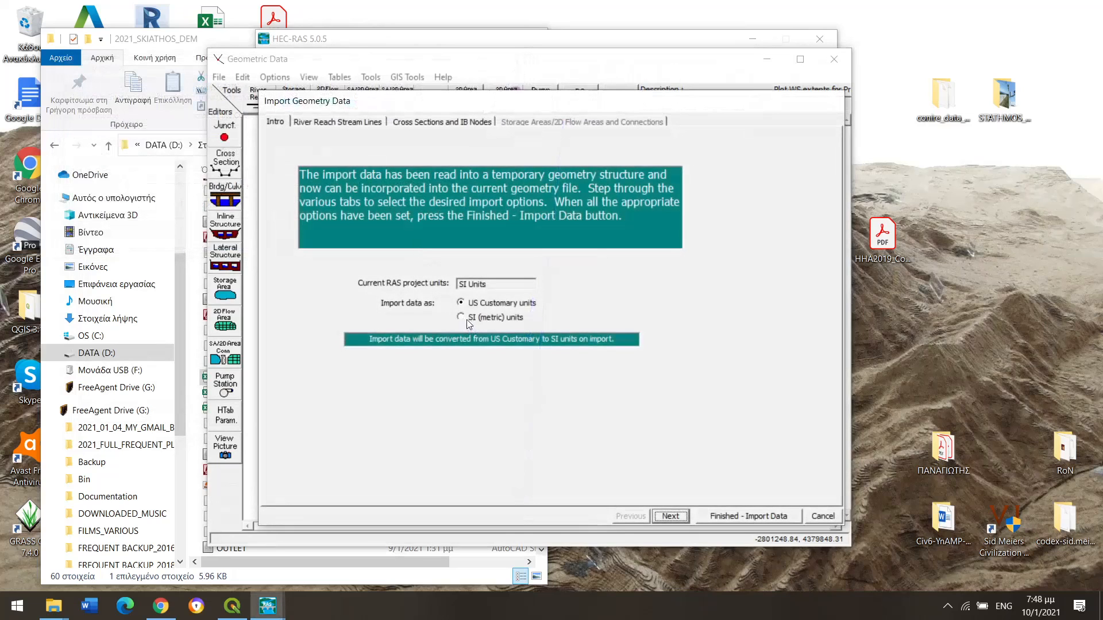
{"action": "left_click", "coordinate": [463, 319]}
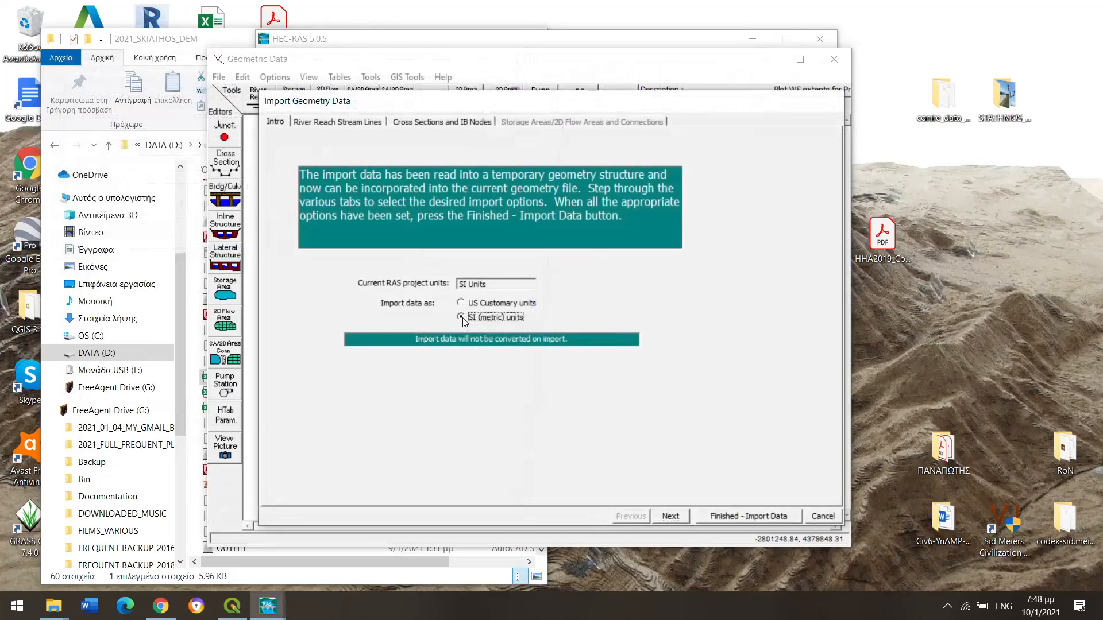
{"action": "left_click", "coordinate": [678, 516]}
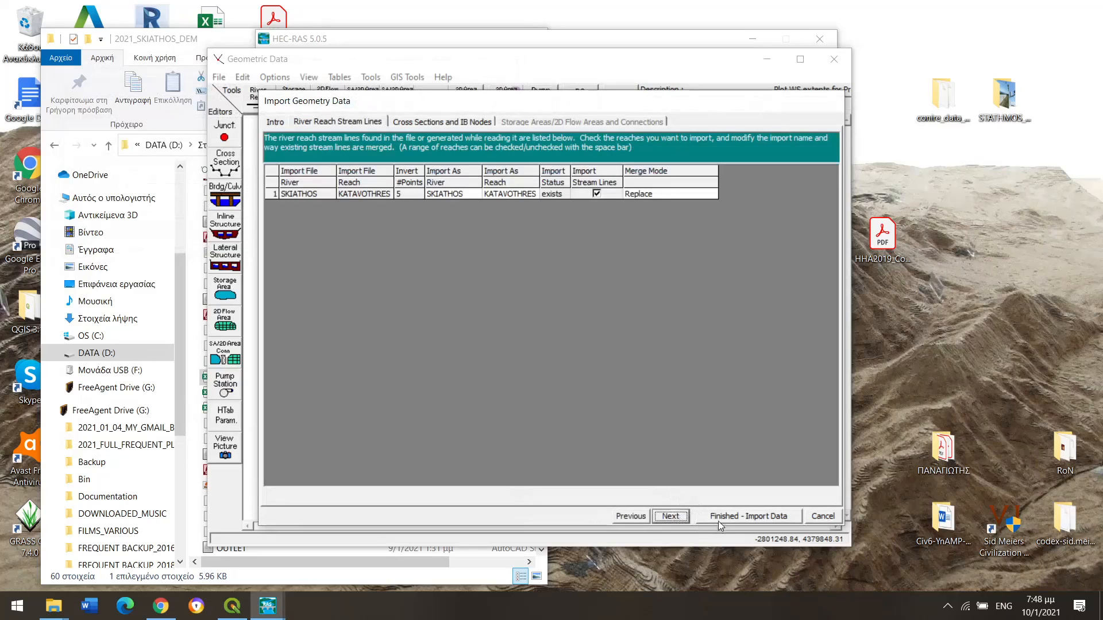
{"action": "left_click", "coordinate": [719, 515]}
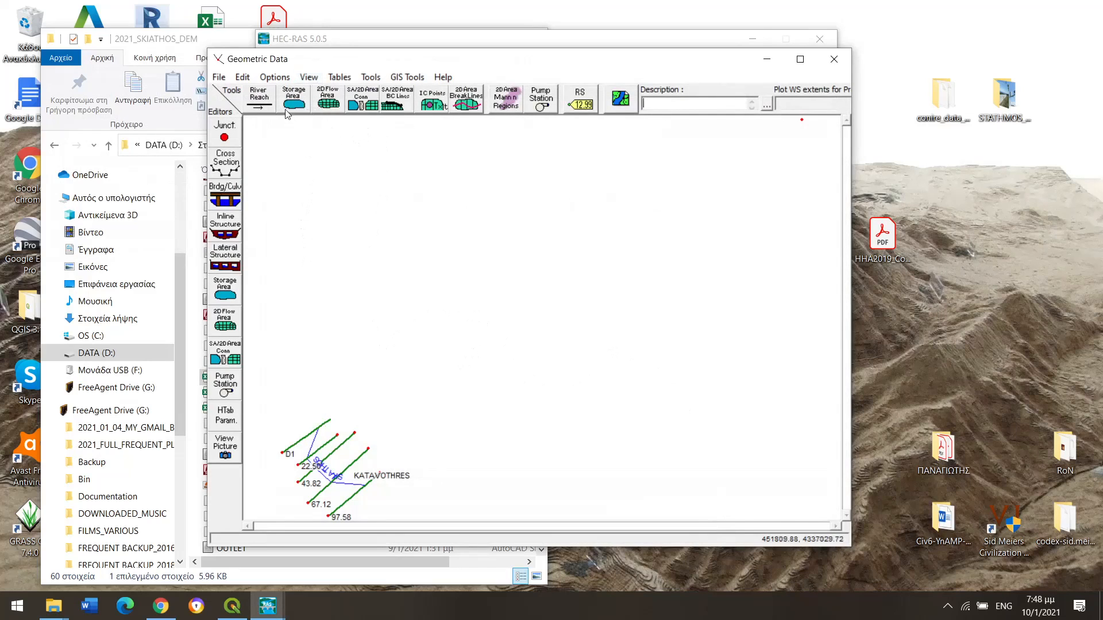
Step: Examine the imported river and cross-sections up close in the schematic and view the cross-section data of station D1
{"action": "left_click", "coordinate": [300, 76]}
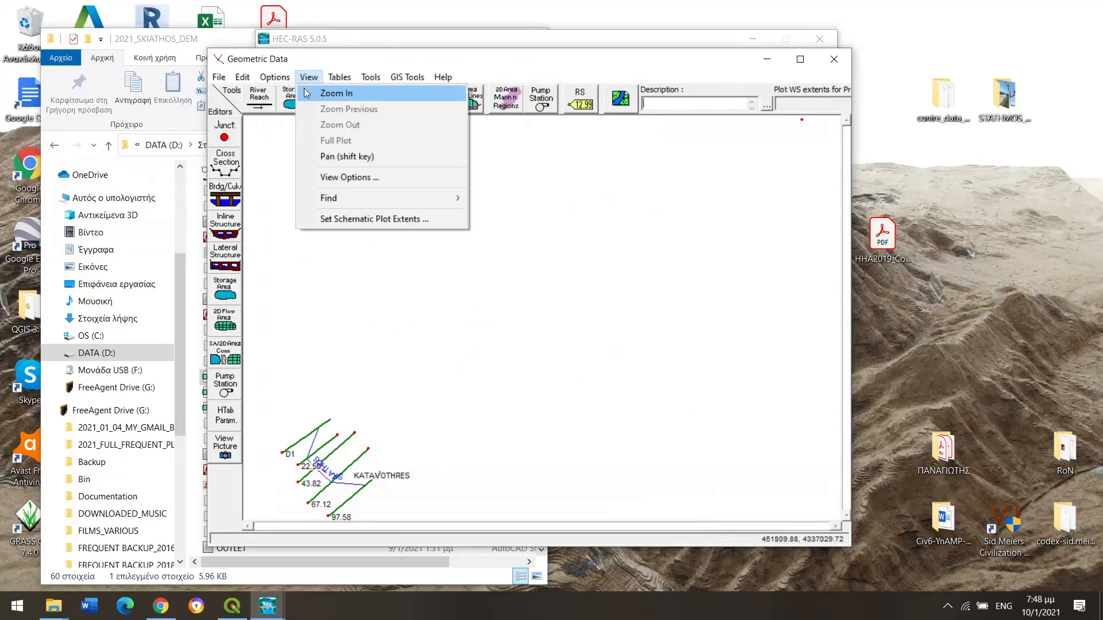
{"action": "left_click", "coordinate": [310, 94]}
{"action": "left_click", "coordinate": [294, 487]}
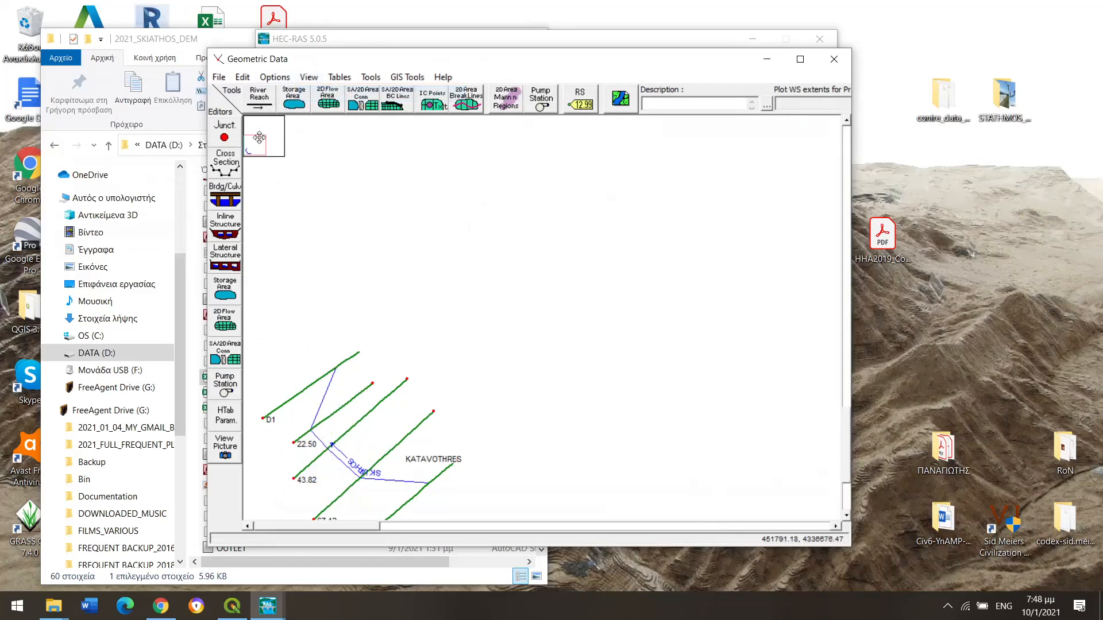
{"action": "left_click_drag", "start_coordinate": [257, 141], "coordinate": [258, 143]}
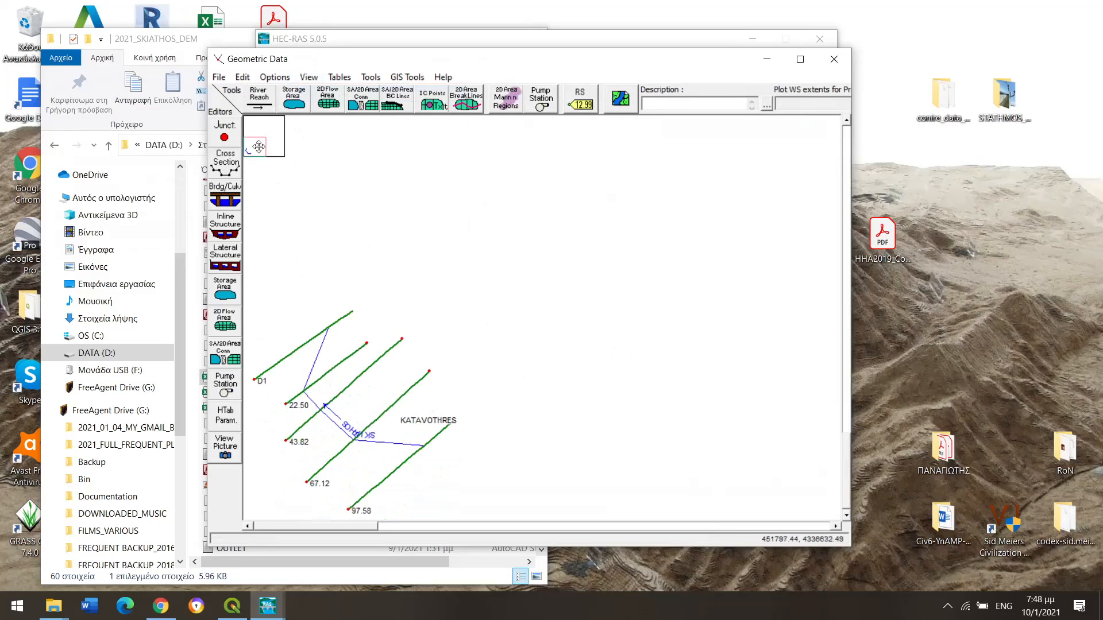
{"action": "scroll", "coordinate": [284, 484], "scroll_direction": "up", "scroll_amount": 1}
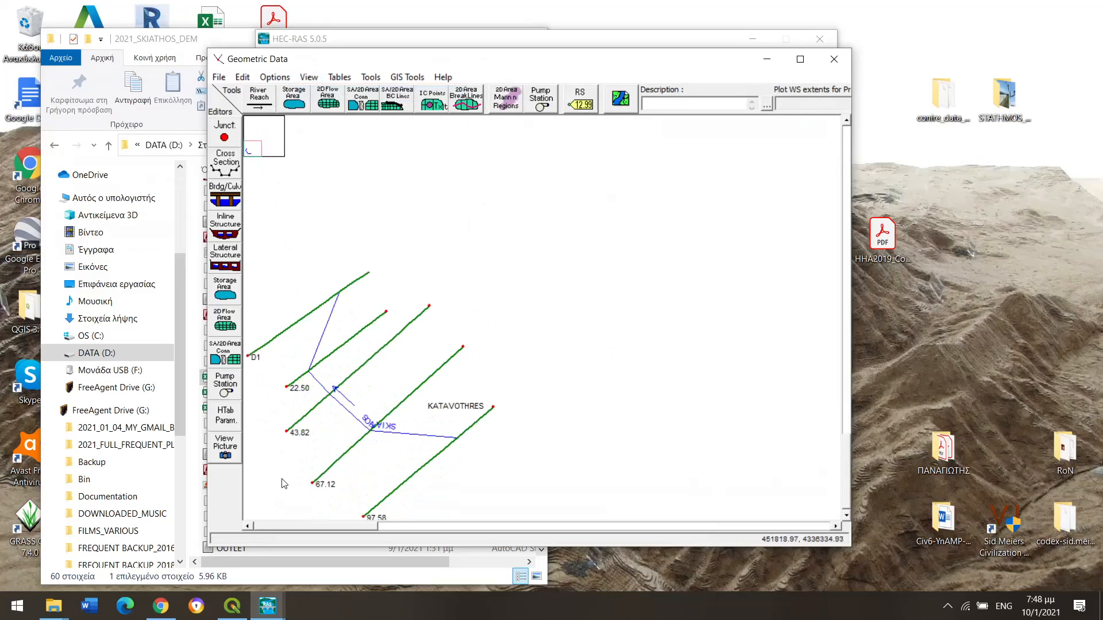
{"action": "scroll", "coordinate": [284, 485], "scroll_direction": "up", "scroll_amount": 4}
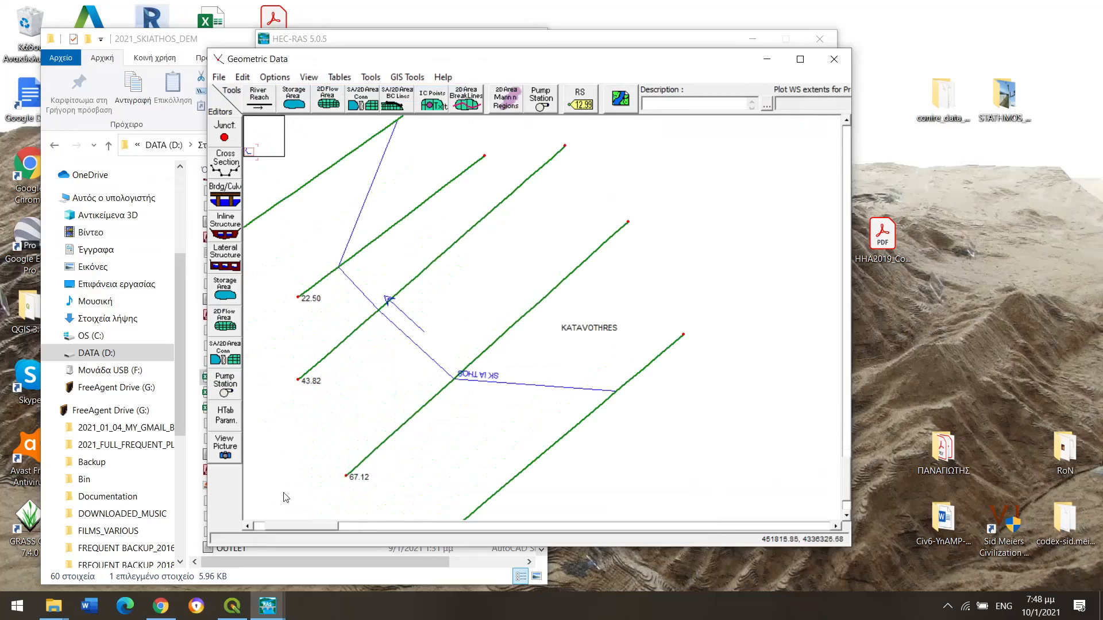
{"action": "scroll", "coordinate": [342, 412], "scroll_direction": "down", "scroll_amount": 1}
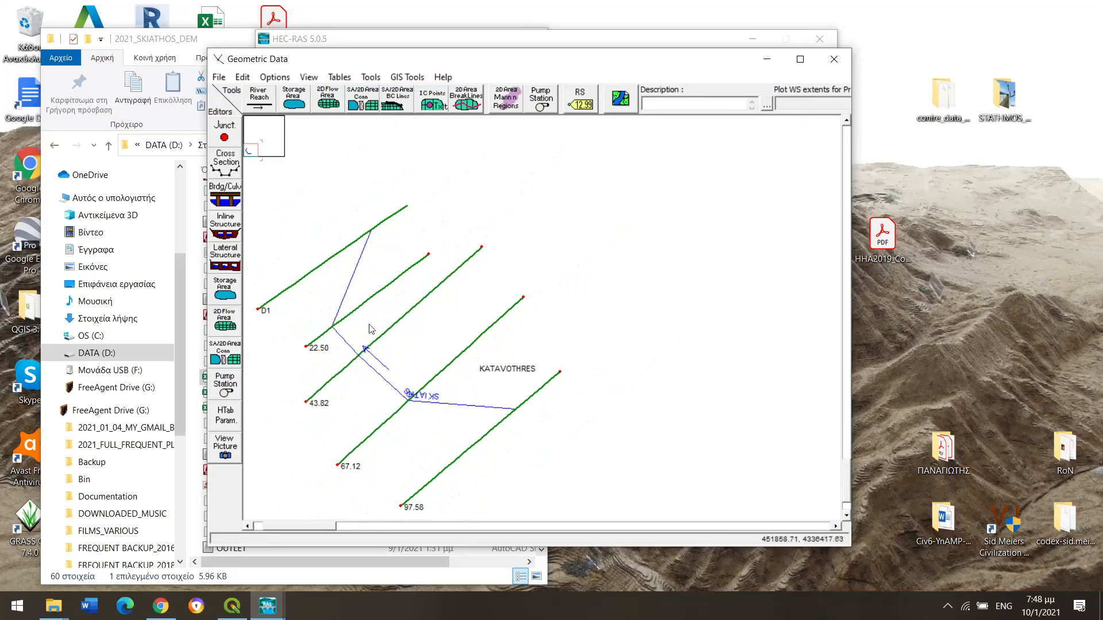
{"action": "left_click", "coordinate": [225, 162]}
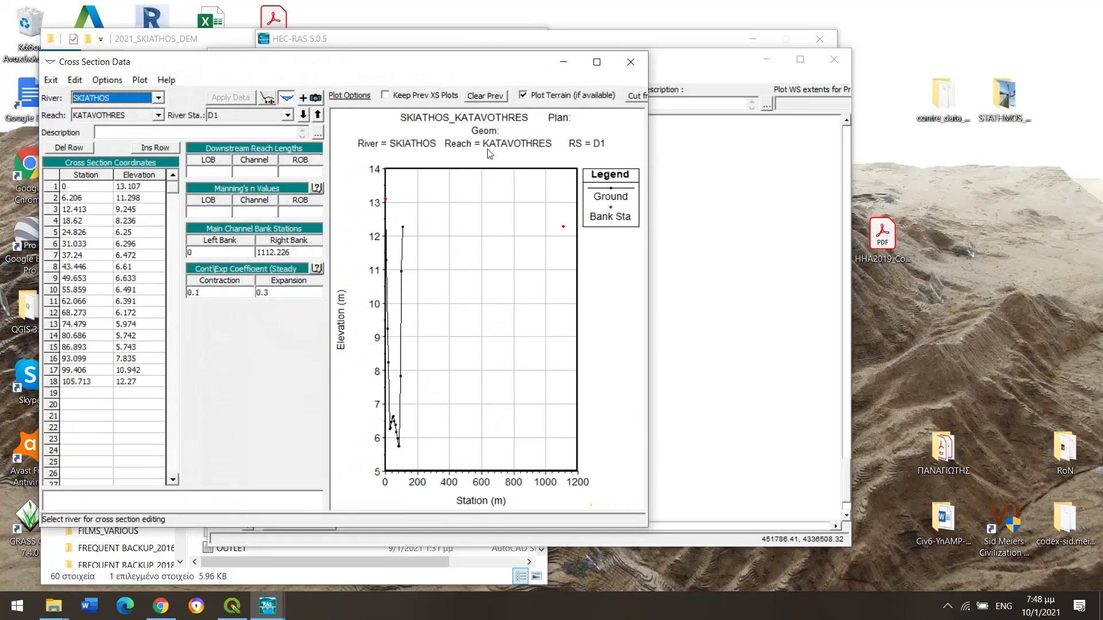
{"action": "left_click", "coordinate": [631, 63]}
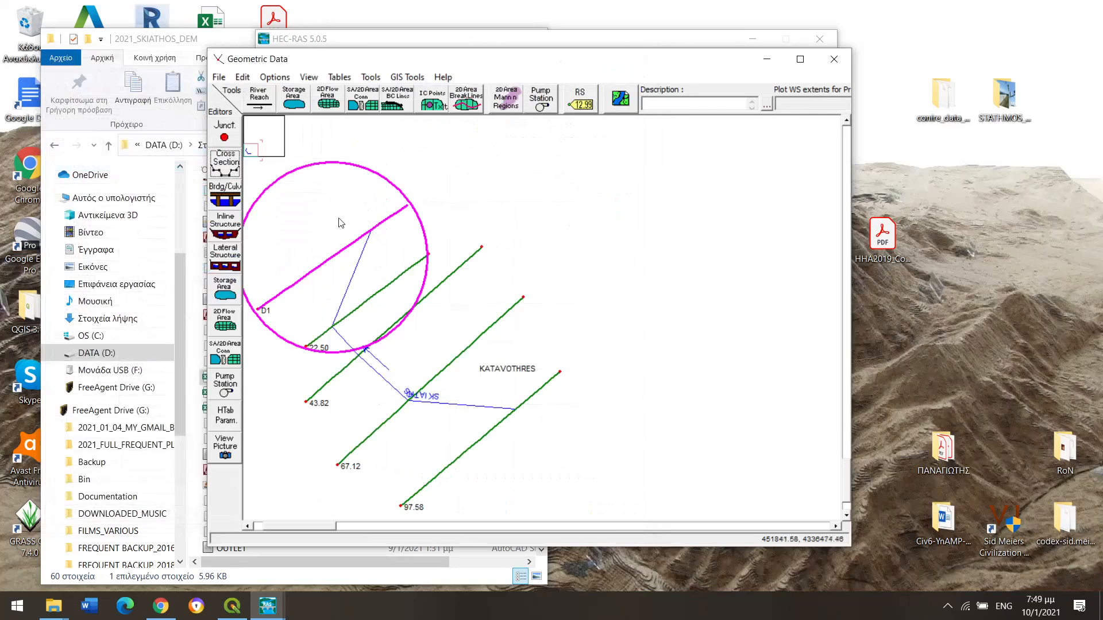
Step: Set Manning's n to 0.035 in n #1, n #2 and n #3 for all five river stations
{"action": "left_click", "coordinate": [339, 77]}
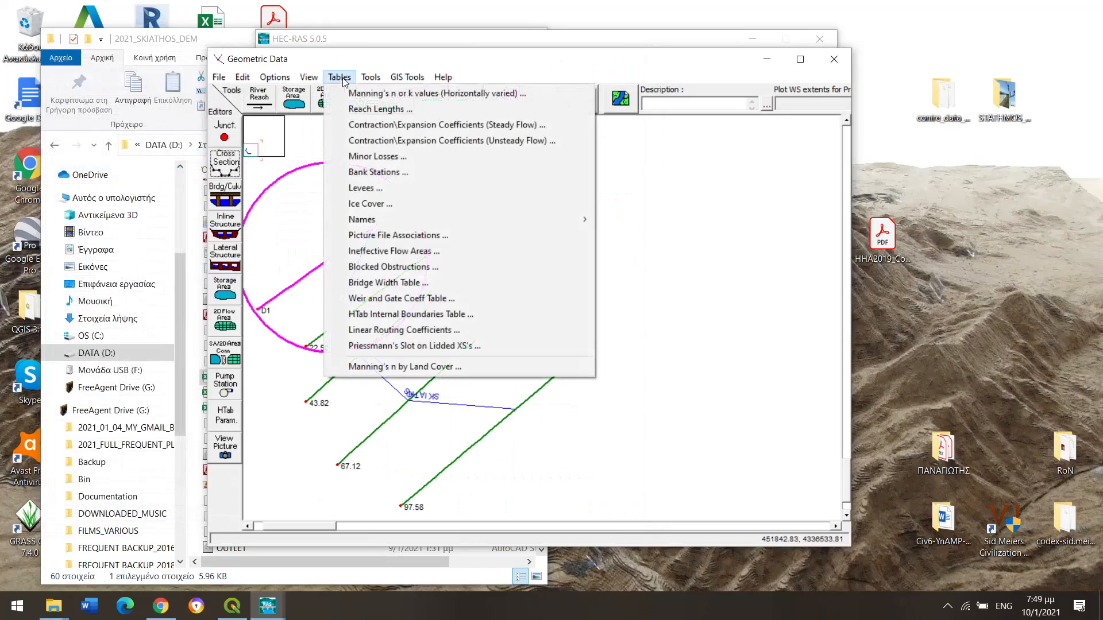
{"action": "left_click", "coordinate": [350, 93]}
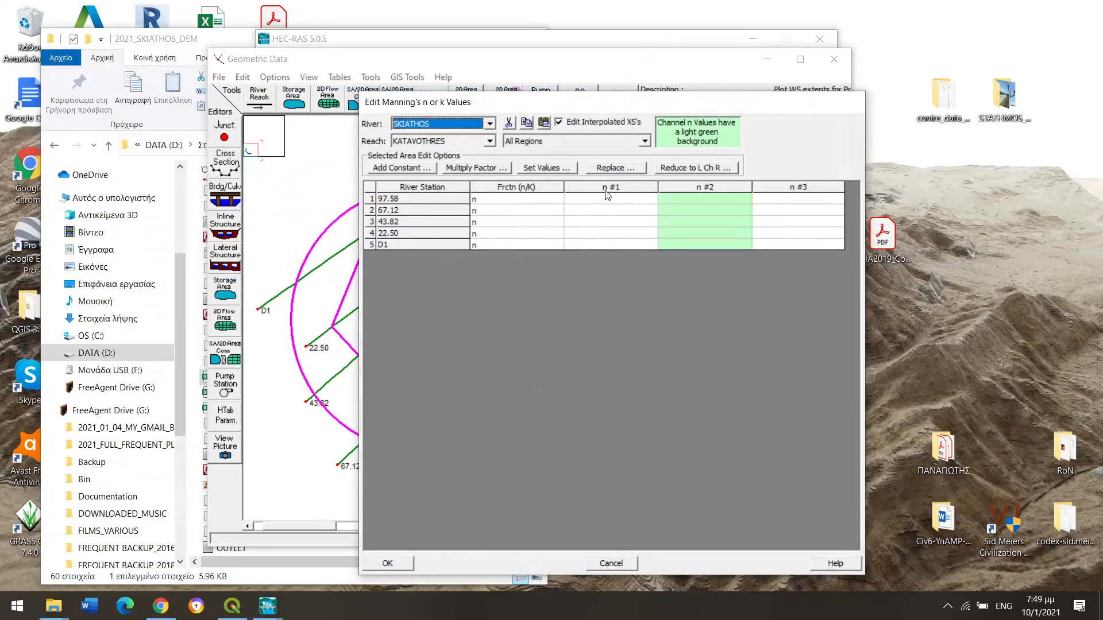
{"action": "left_click_drag", "start_coordinate": [587, 199], "coordinate": [791, 249]}
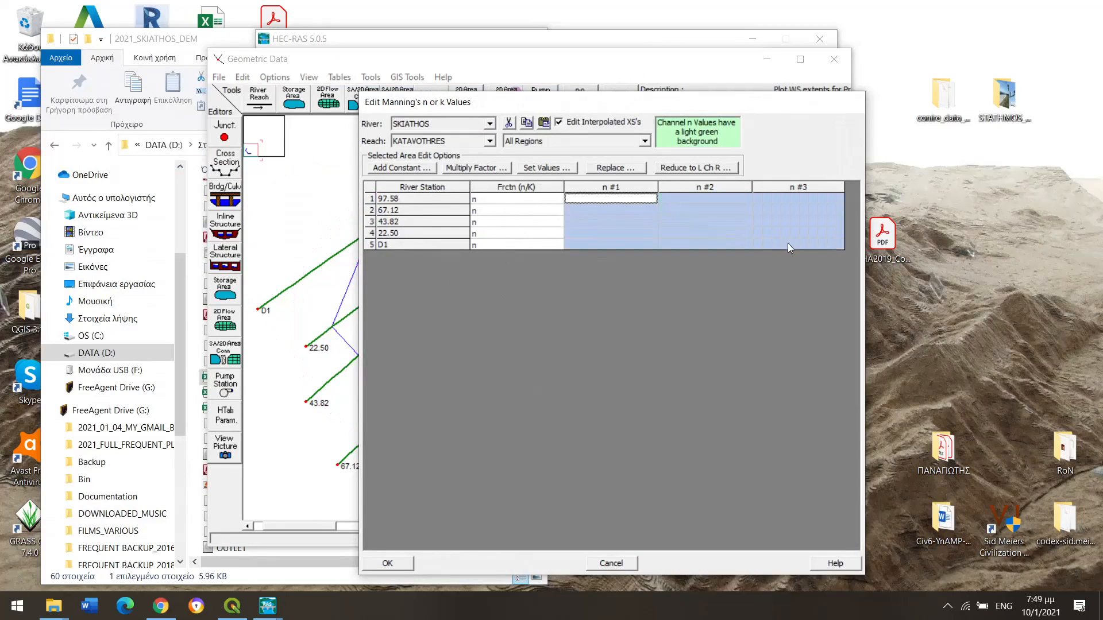
{"action": "left_click", "coordinate": [553, 169]}
{"action": "type", "text": "0.035"}
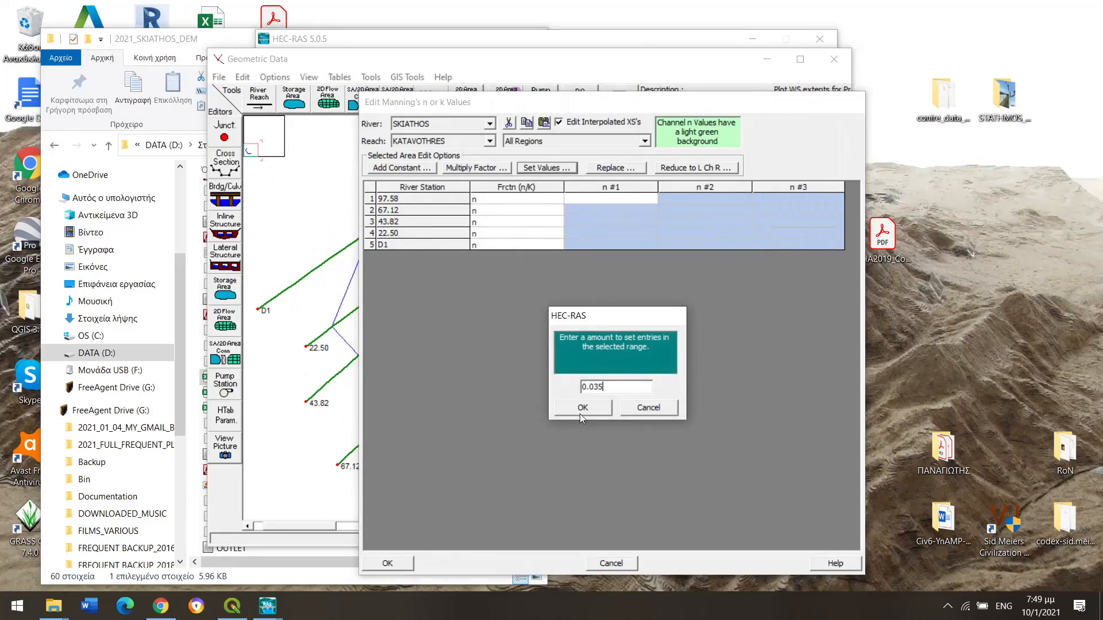
{"action": "left_click", "coordinate": [580, 413]}
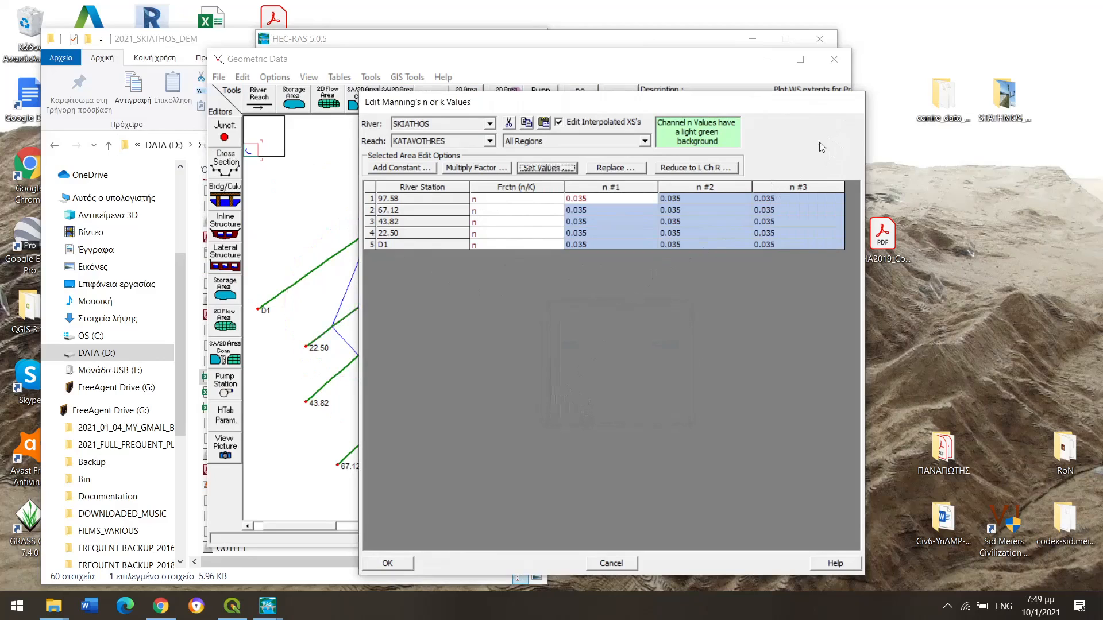
{"action": "left_click", "coordinate": [401, 567]}
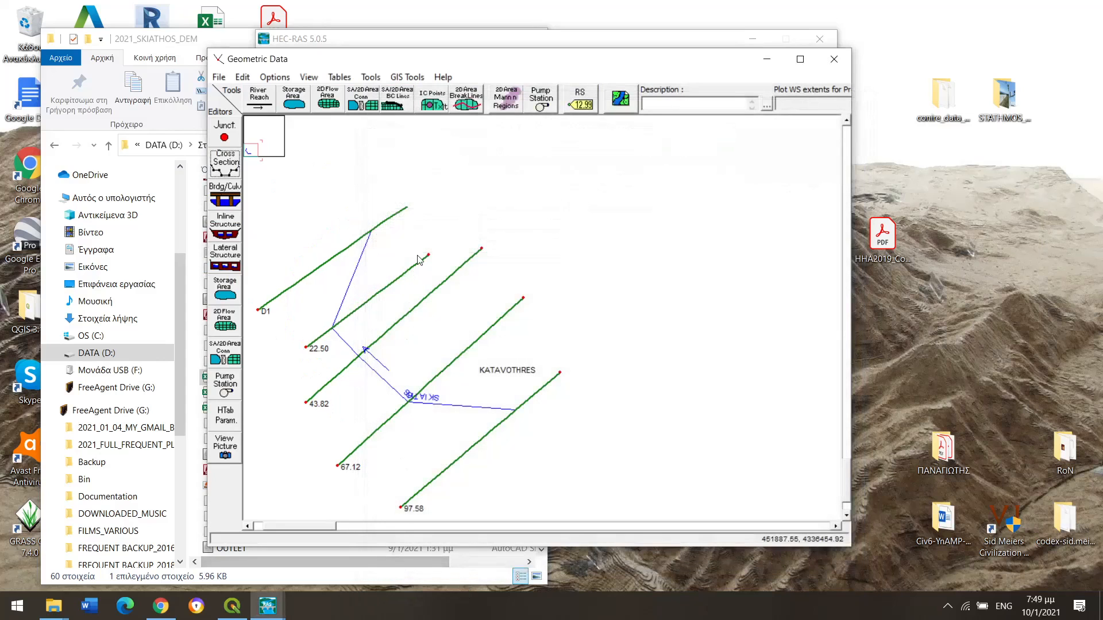
Step: Set the downstream reach lengths of river station 97.58 to 30.46 for LOB, Channel and ROB
{"action": "left_click", "coordinate": [342, 80]}
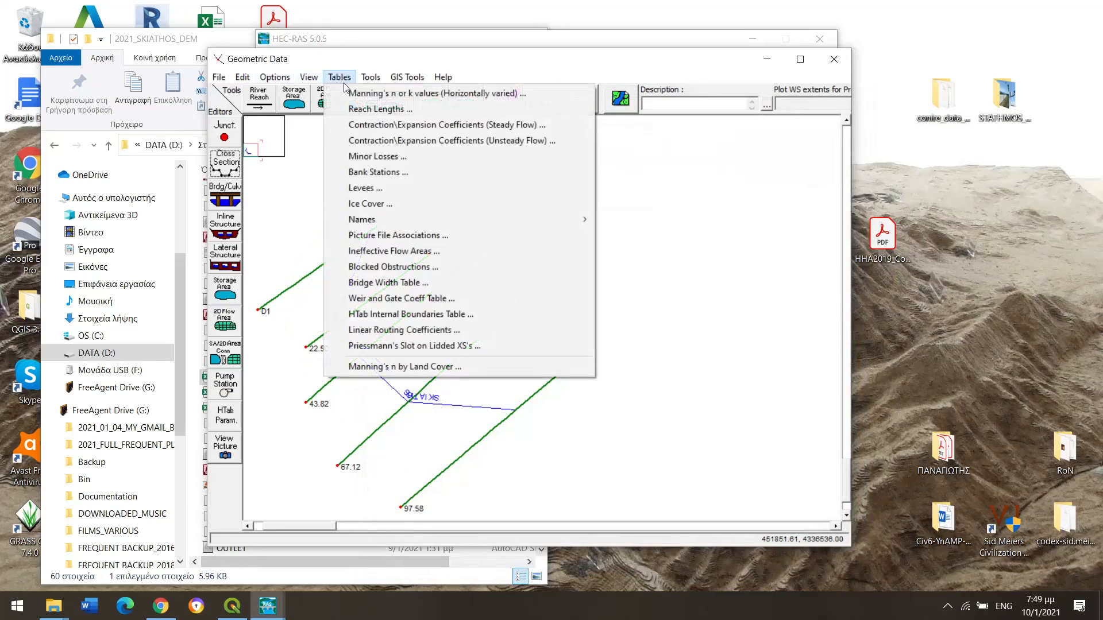
{"action": "left_click", "coordinate": [366, 110]}
{"action": "left_click", "coordinate": [578, 202]}
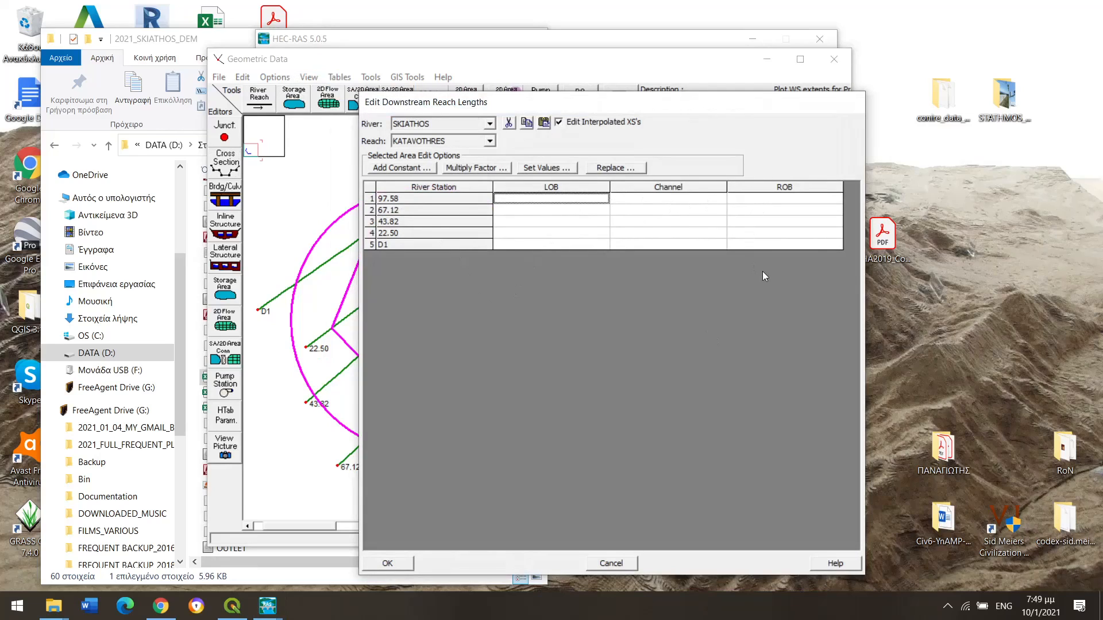
{"action": "key", "text": "Down"}
{"action": "key", "text": "Down"}
{"action": "key", "text": "Down"}
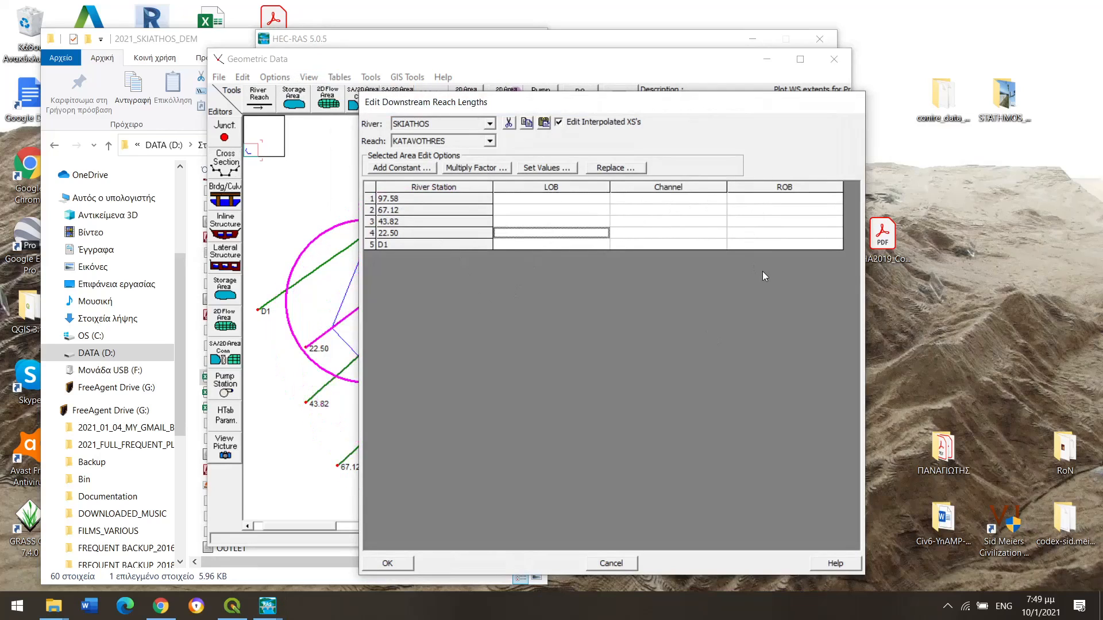
{"action": "key", "text": "Up"}
{"action": "key", "text": "Up"}
{"action": "key", "text": "Up"}
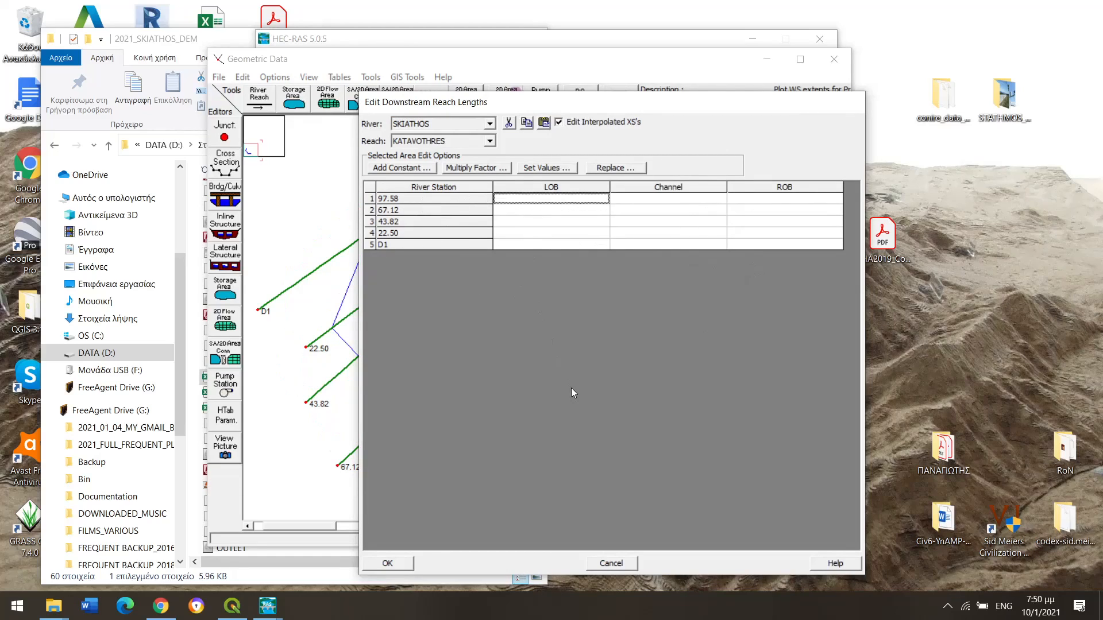
{"action": "type", "text": "0.46"}
{"action": "key", "text": "Tab"}
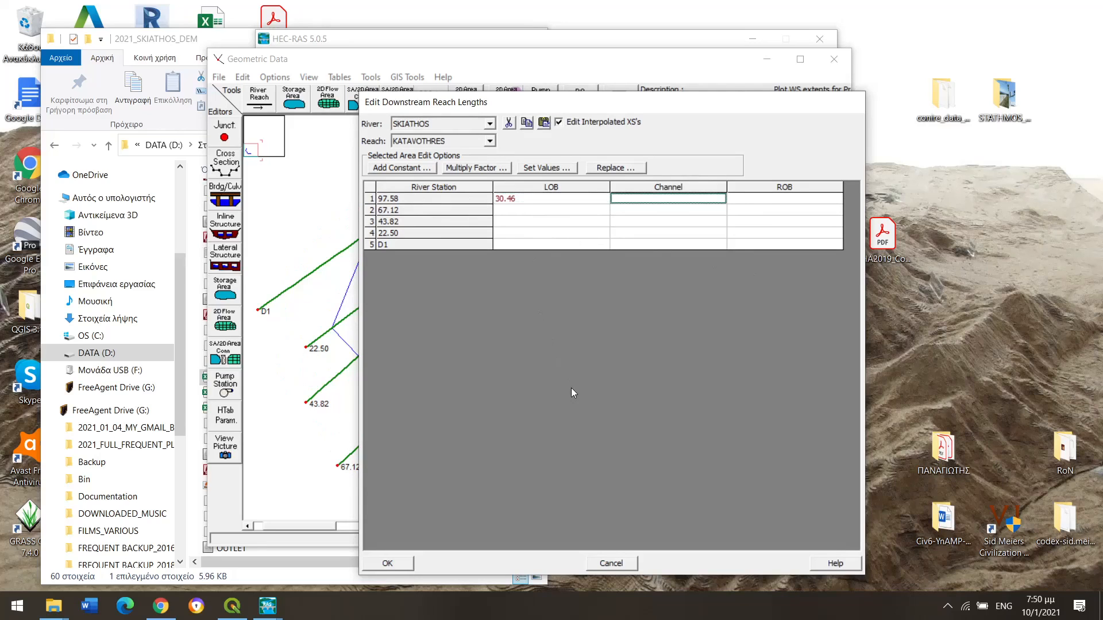
{"action": "type", "text": "30."}
{"action": "key", "text": "Tab"}
{"action": "type", "text": "30."}
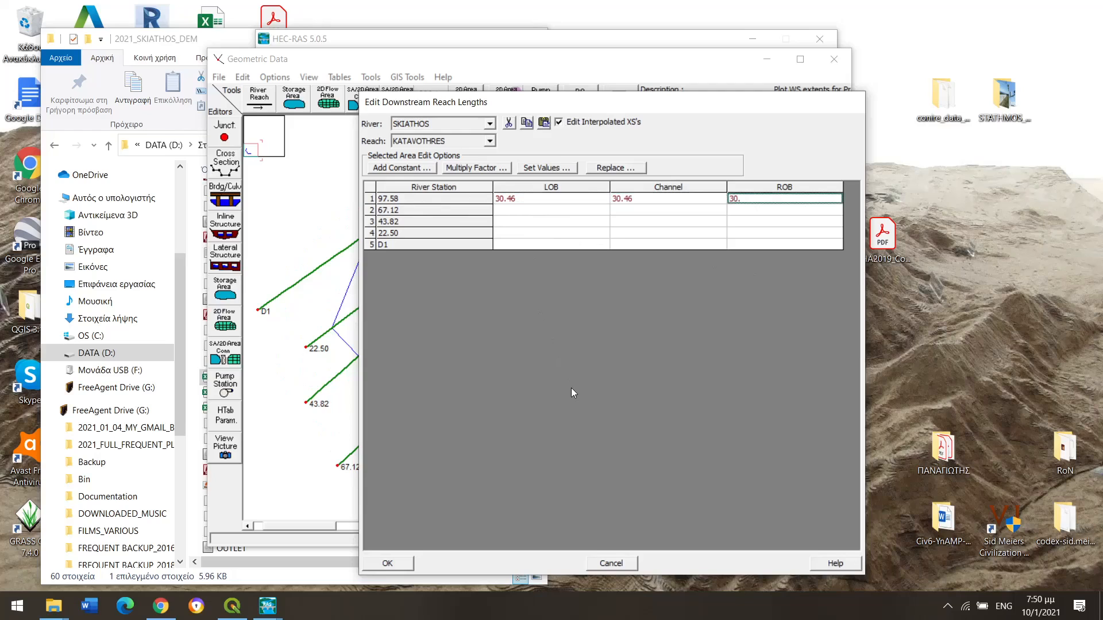
{"action": "type", "text": "46"}
{"action": "key", "text": "Tab"}
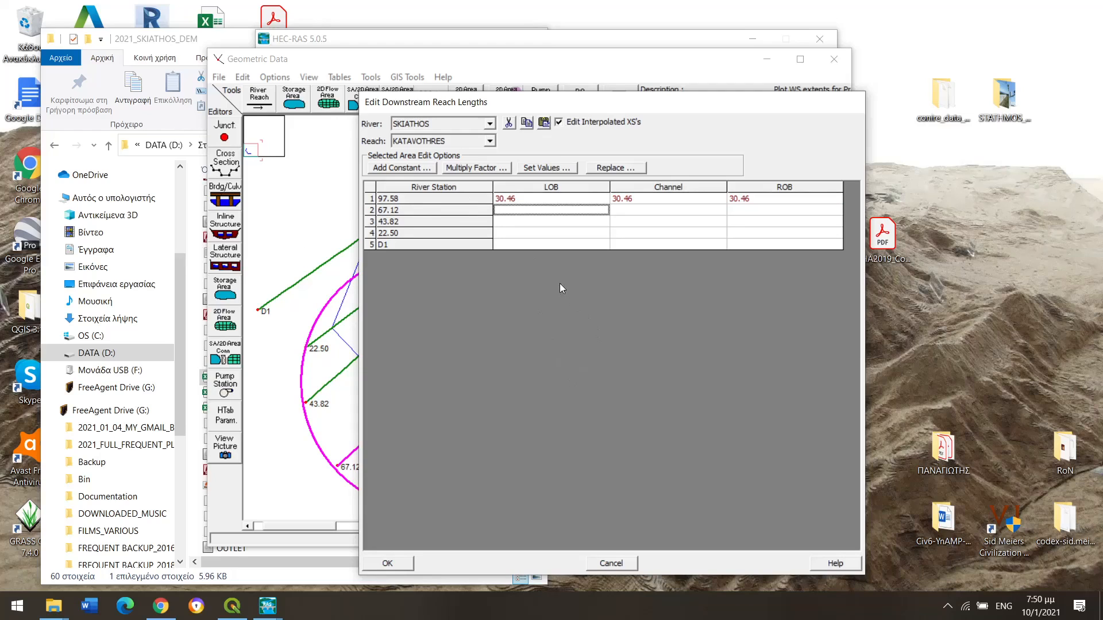
Step: Set the LOB, Channel and ROB reach lengths to 23.3 for station 67.12, 21.32 for 43.82, 22.5 for 22.50 and 20 for D1
{"action": "type", "text": "23.3"}
{"action": "key", "text": "Tab"}
{"action": "type", "text": "2"}
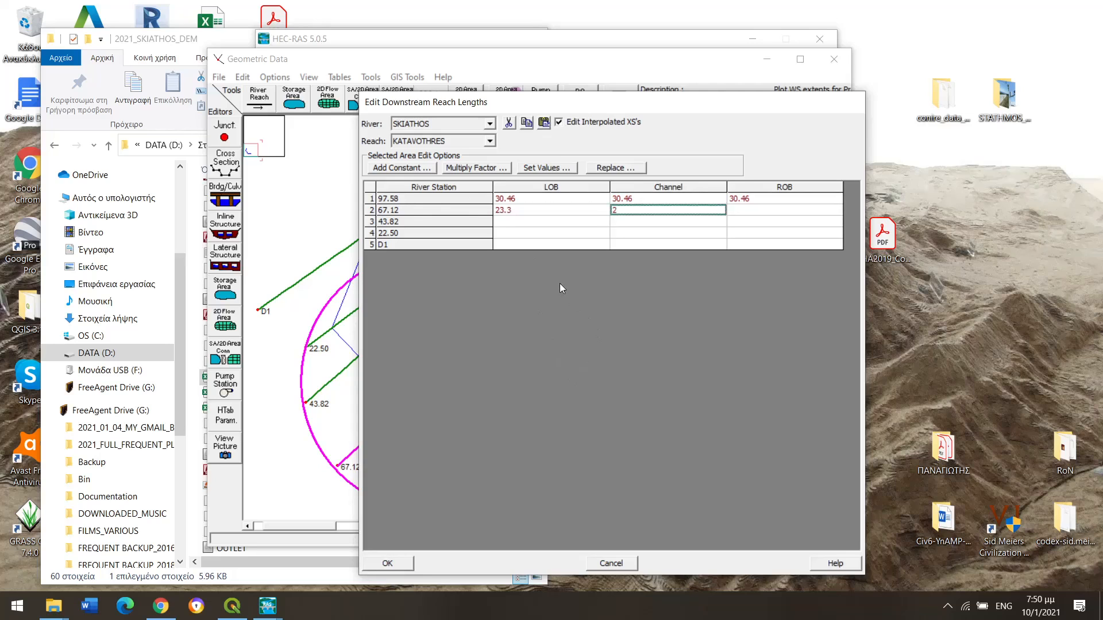
{"action": "type", "text": "3.3"}
{"action": "key", "text": "Tab"}
{"action": "type", "text": "23.3"}
{"action": "key", "text": "Tab"}
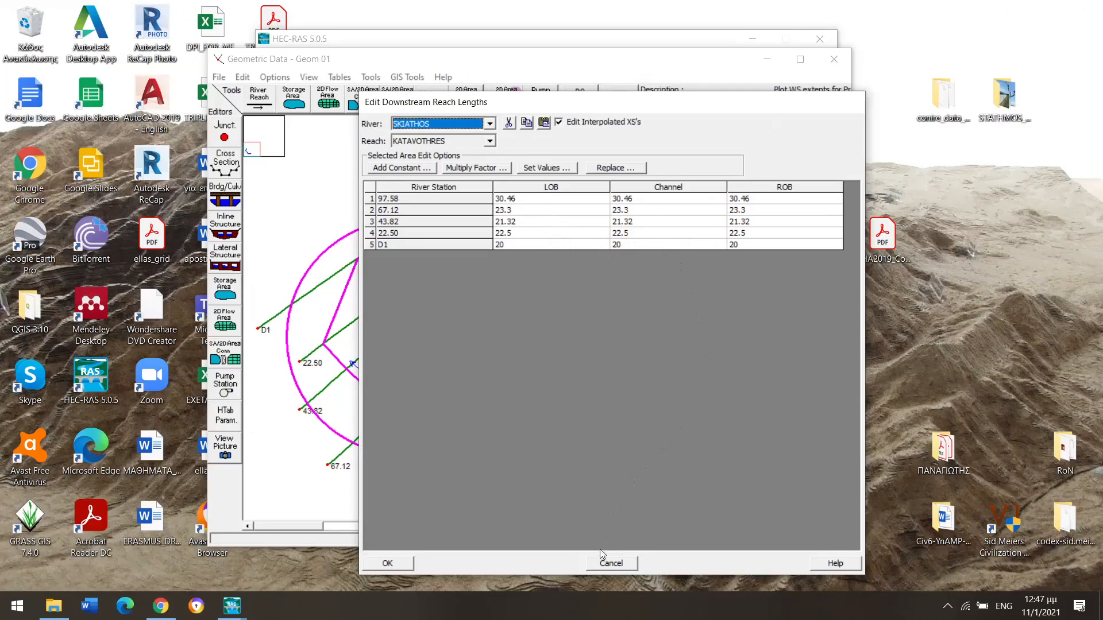
{"action": "left_click", "coordinate": [389, 563]}
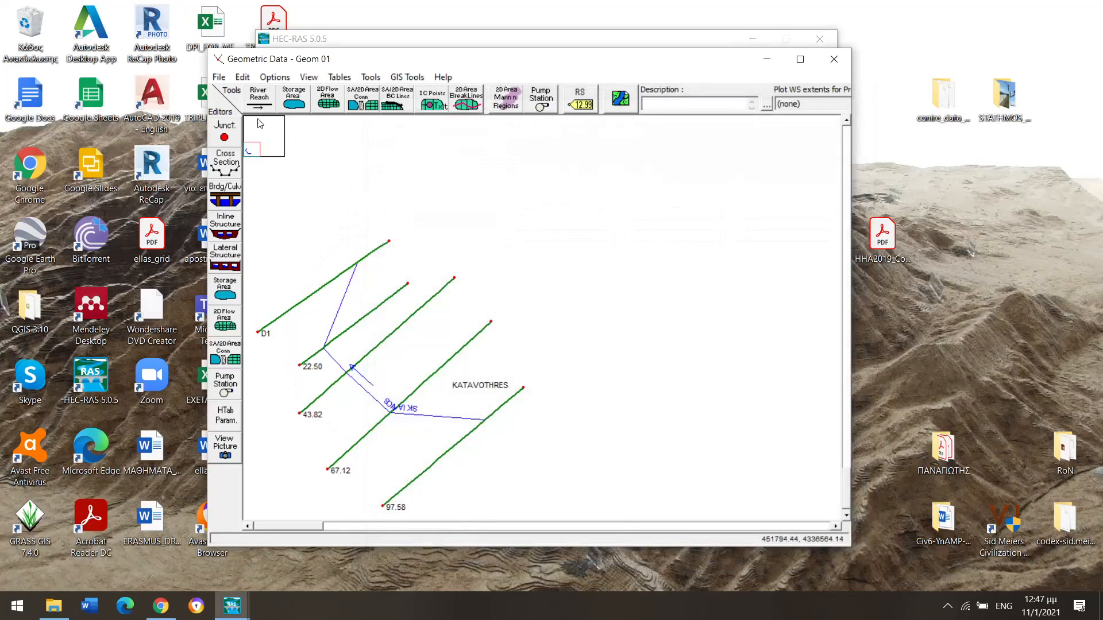
{"action": "left_click", "coordinate": [834, 59]}
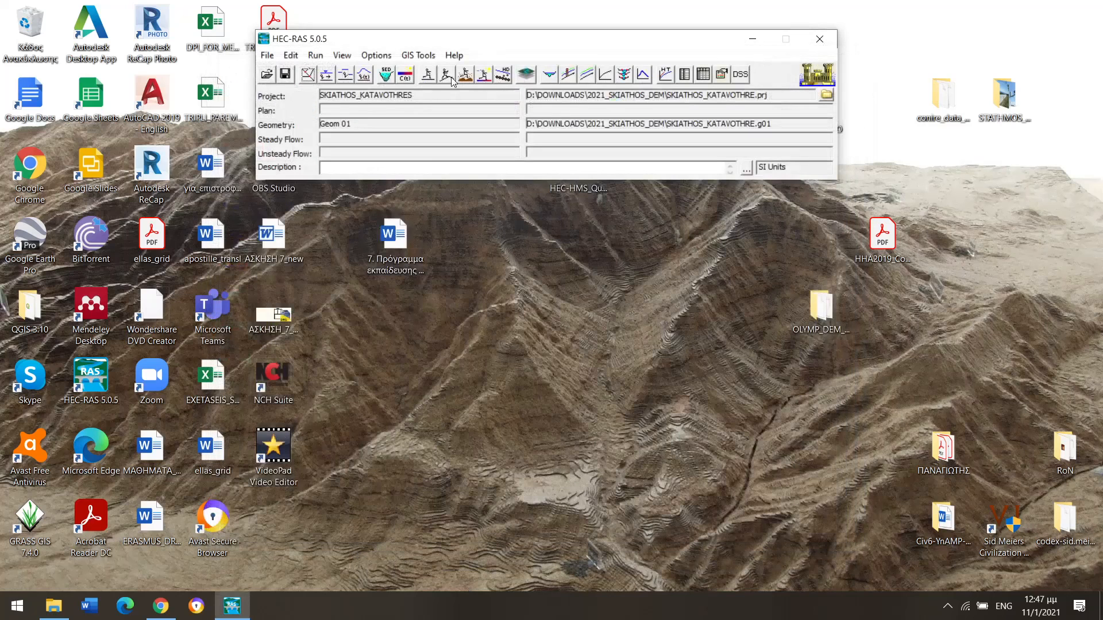
Step: Enter a steady flow of 32.5 m3/s for profile PF 1 at river station 97.58
{"action": "left_click", "coordinate": [327, 76]}
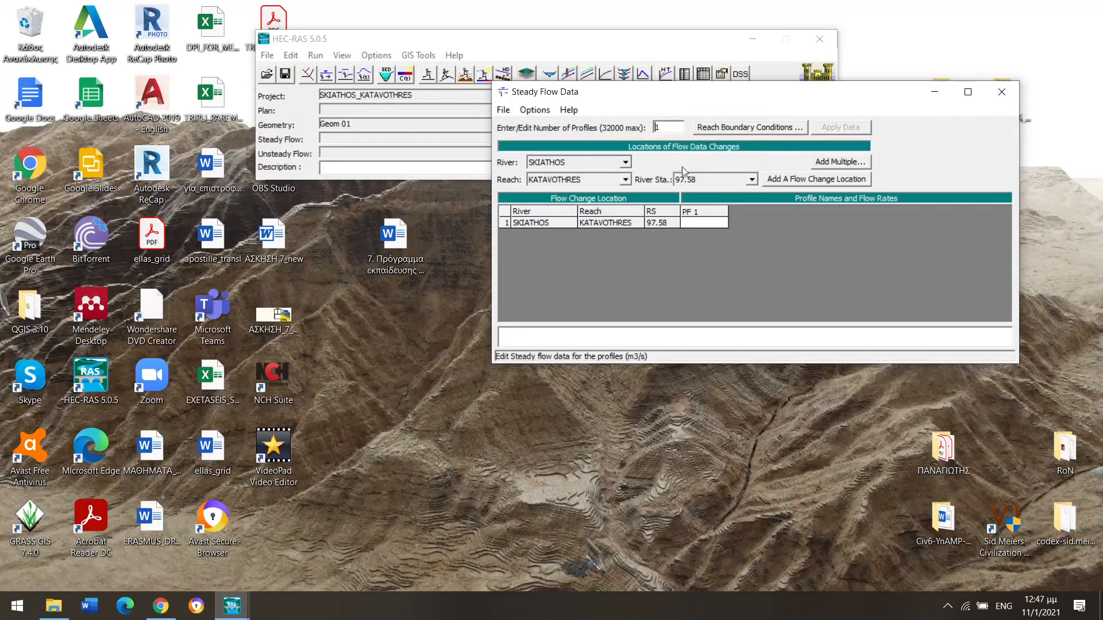
{"action": "left_click", "coordinate": [699, 226]}
{"action": "type", "text": "32.5"}
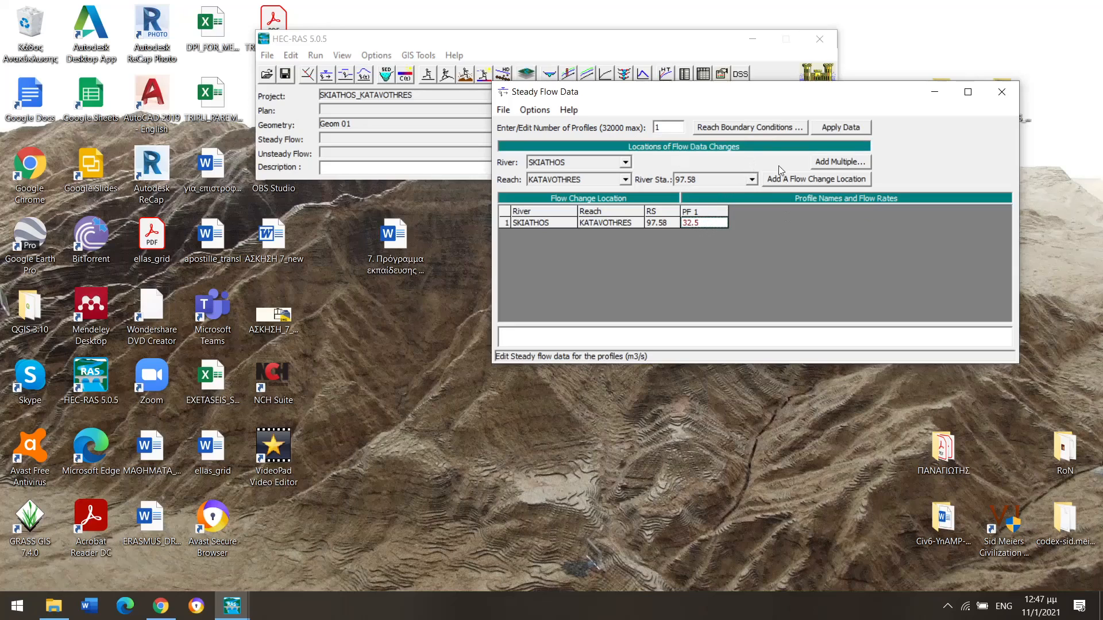
Step: Assign Critical Depth as both the downstream and upstream boundary condition of the KATAVOTHRES reach for all profiles
{"action": "left_click", "coordinate": [723, 131]}
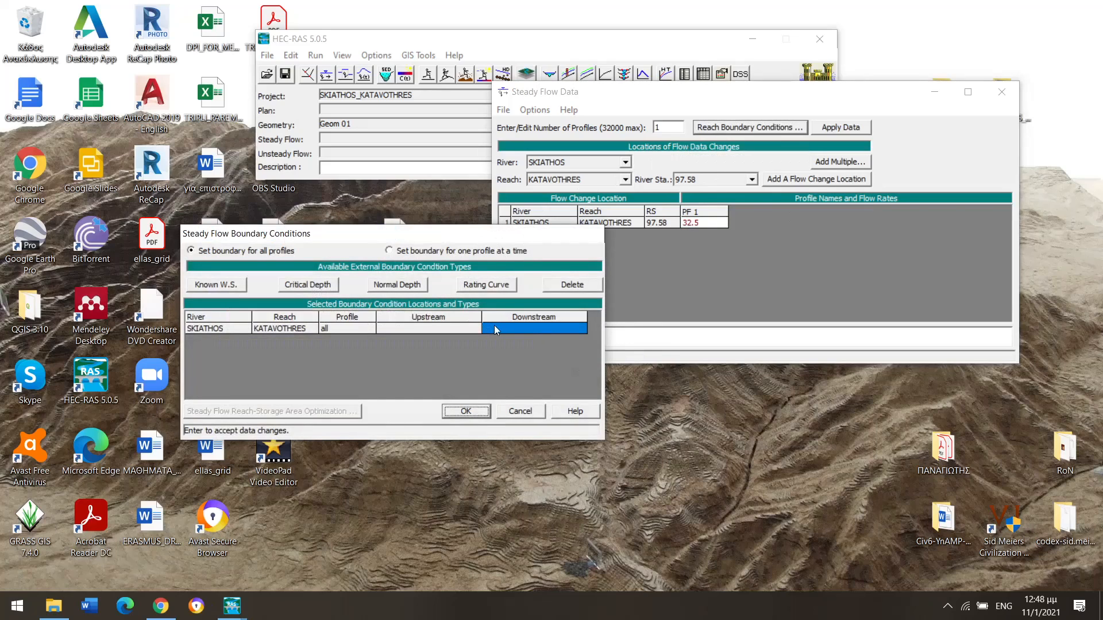
{"action": "left_click", "coordinate": [323, 288]}
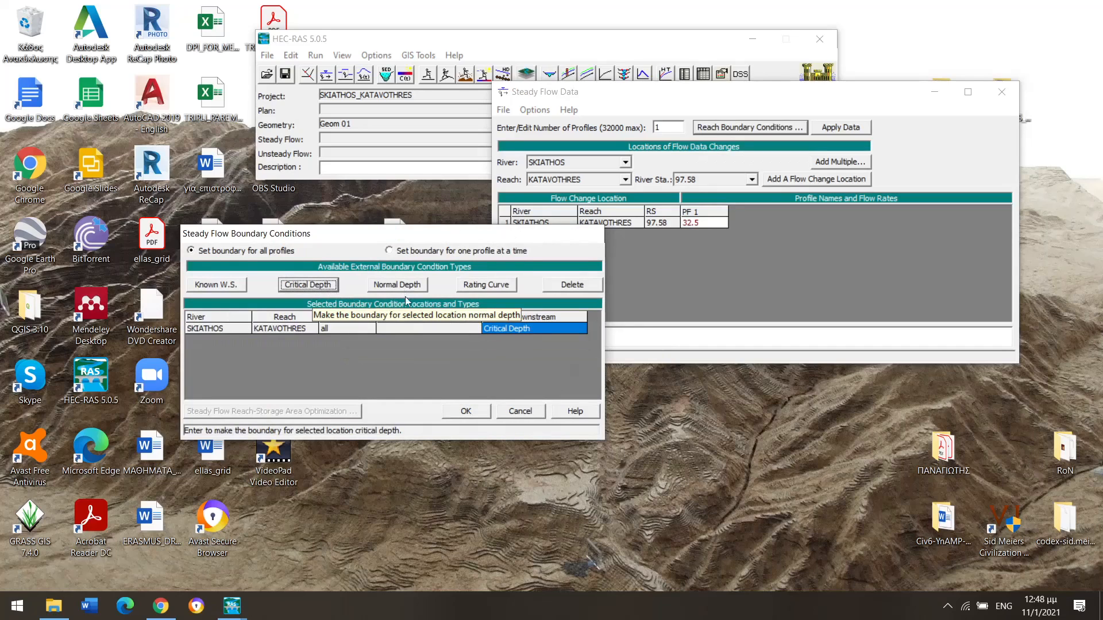
{"action": "left_click", "coordinate": [407, 328]}
{"action": "left_click", "coordinate": [332, 287]}
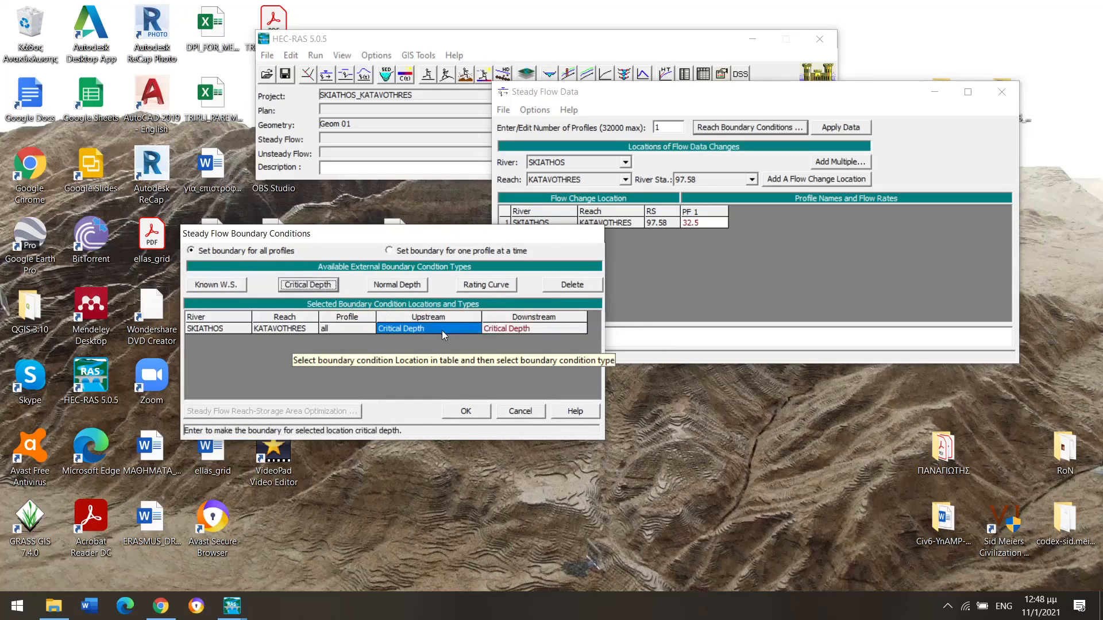
{"action": "left_click", "coordinate": [467, 412]}
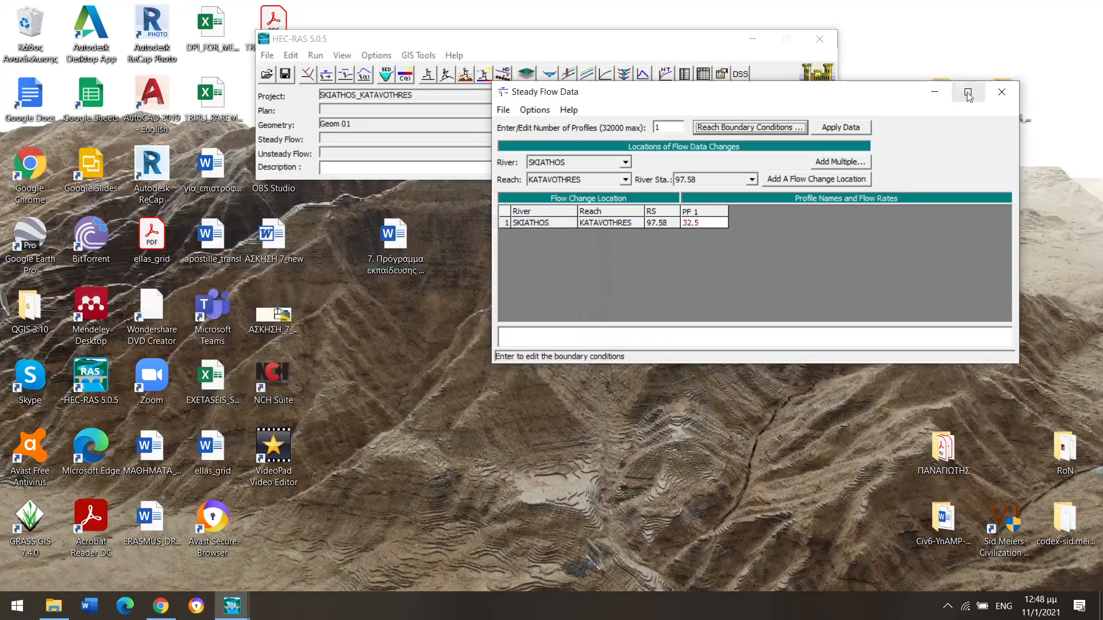
{"action": "left_click", "coordinate": [999, 97]}
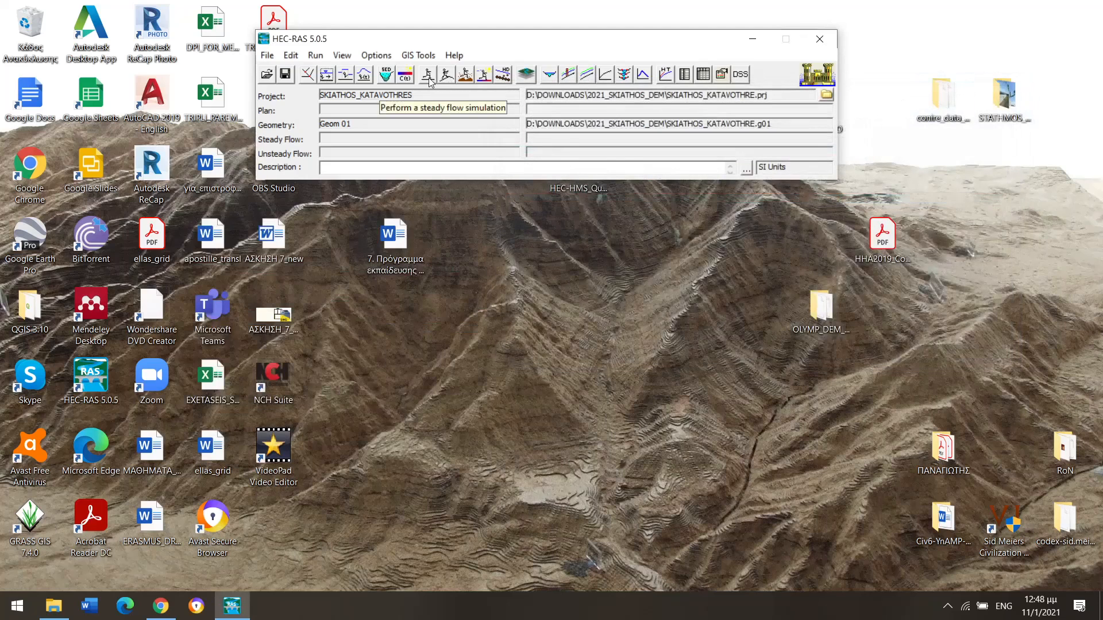
Step: Run the steady flow simulation on Geom 01 with the Mixed flow regime
{"action": "left_click", "coordinate": [428, 75]}
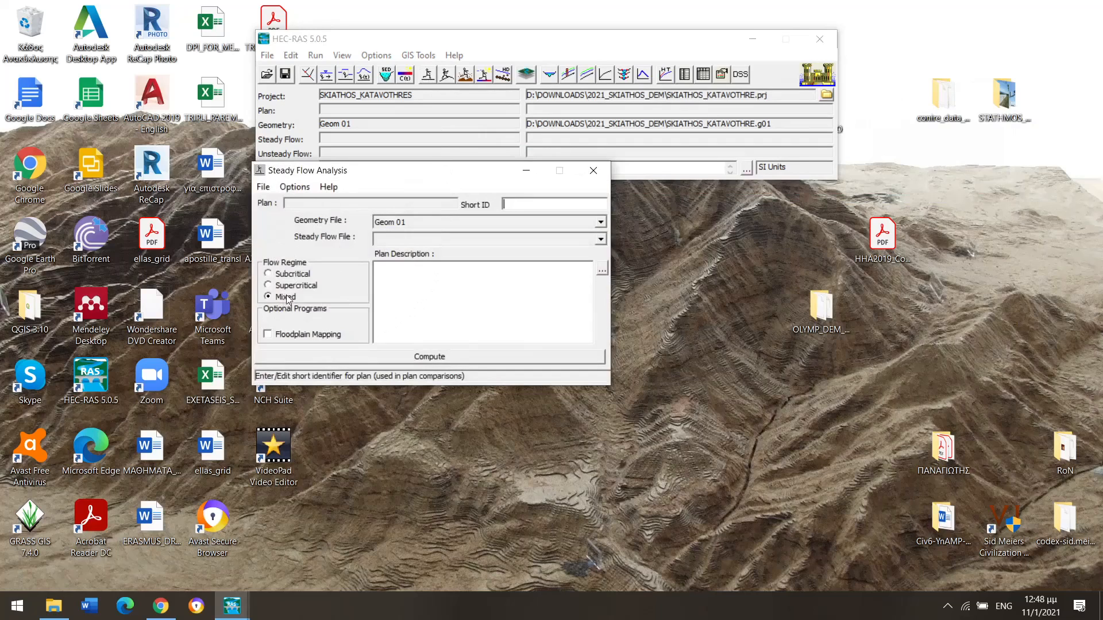
{"action": "left_click", "coordinate": [432, 359]}
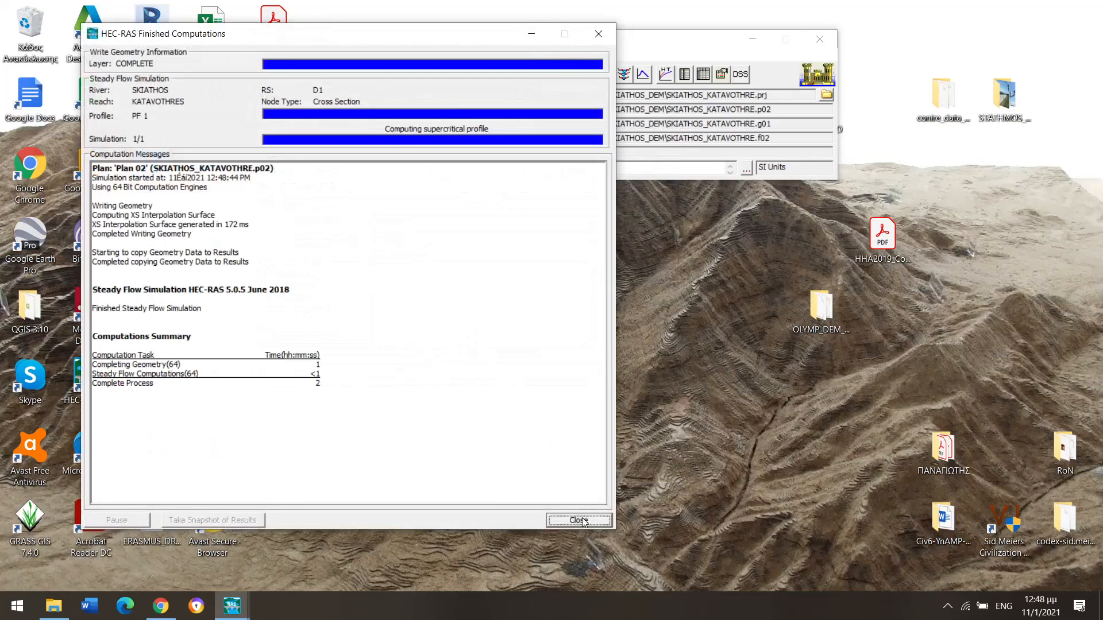
{"action": "left_click", "coordinate": [582, 519]}
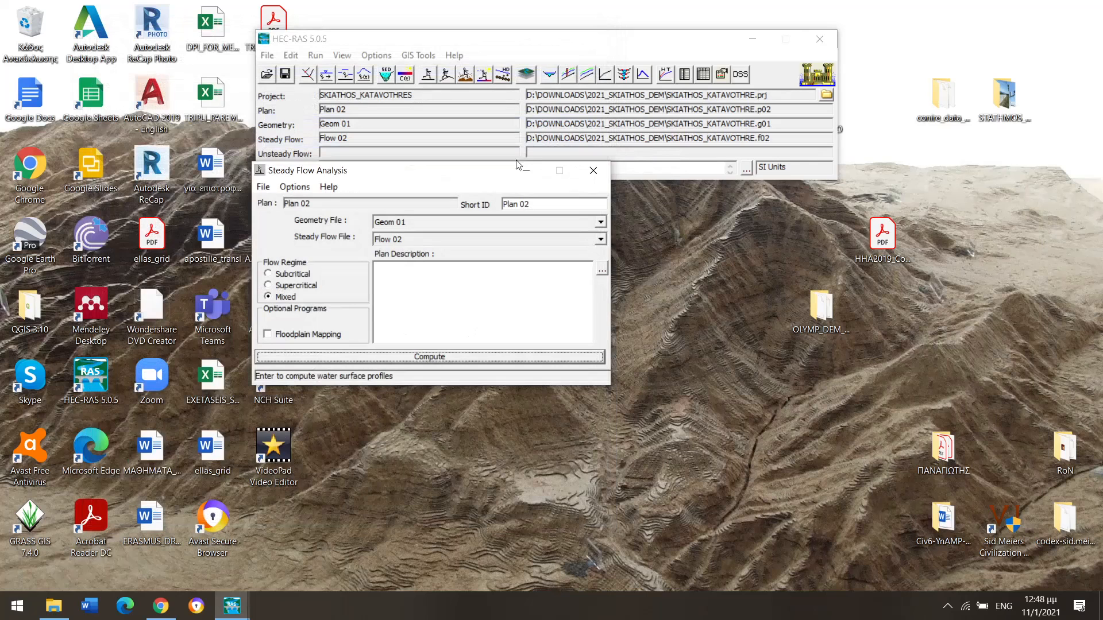
{"action": "left_click", "coordinate": [592, 171]}
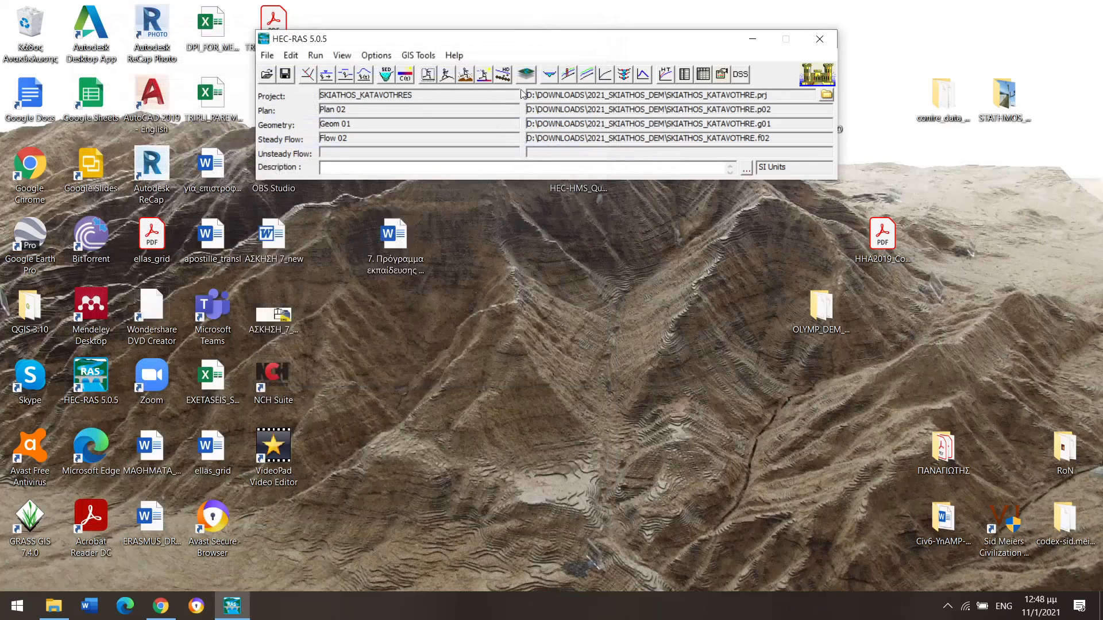
Step: Review the computed water surface in the cross-section plots of all river stations from 97.58 down to D1
{"action": "left_click", "coordinate": [550, 74]}
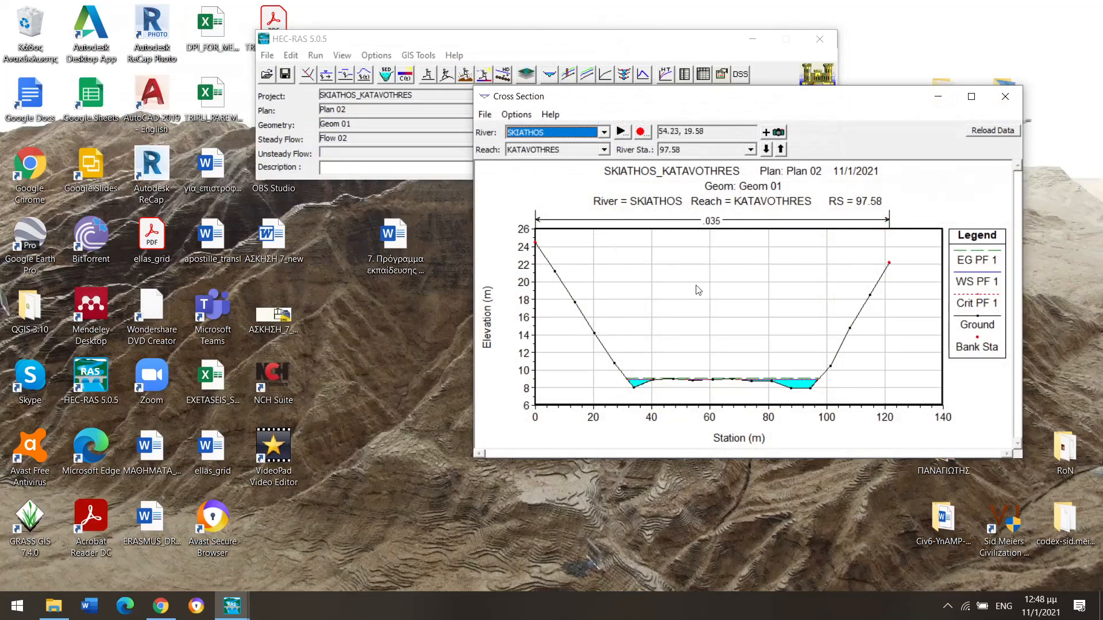
{"action": "left_click", "coordinate": [766, 150]}
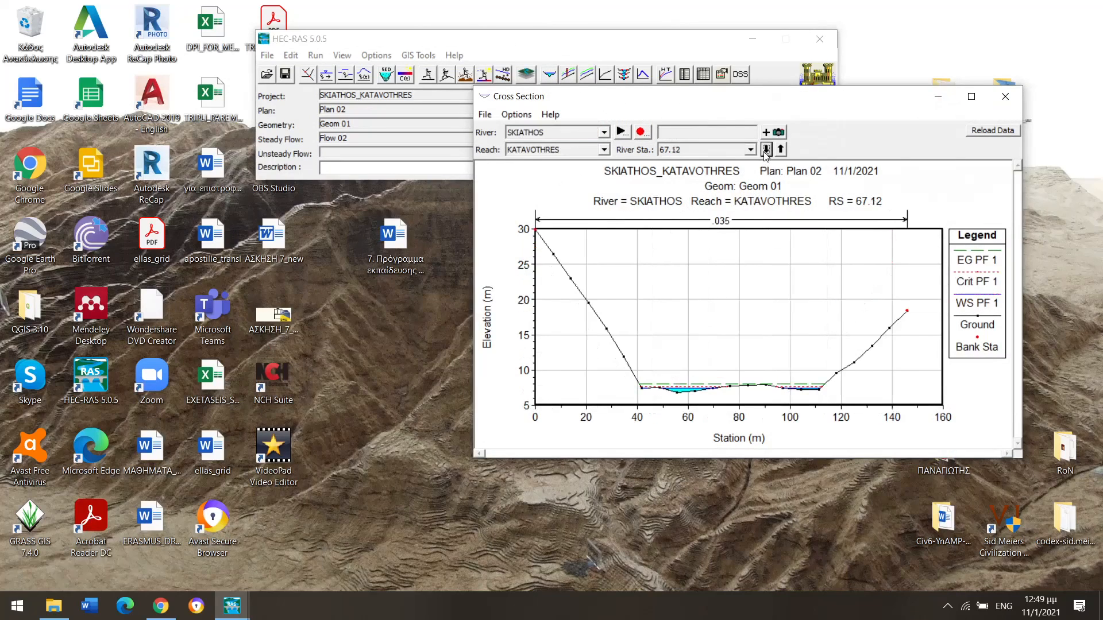
{"action": "left_click", "coordinate": [766, 149]}
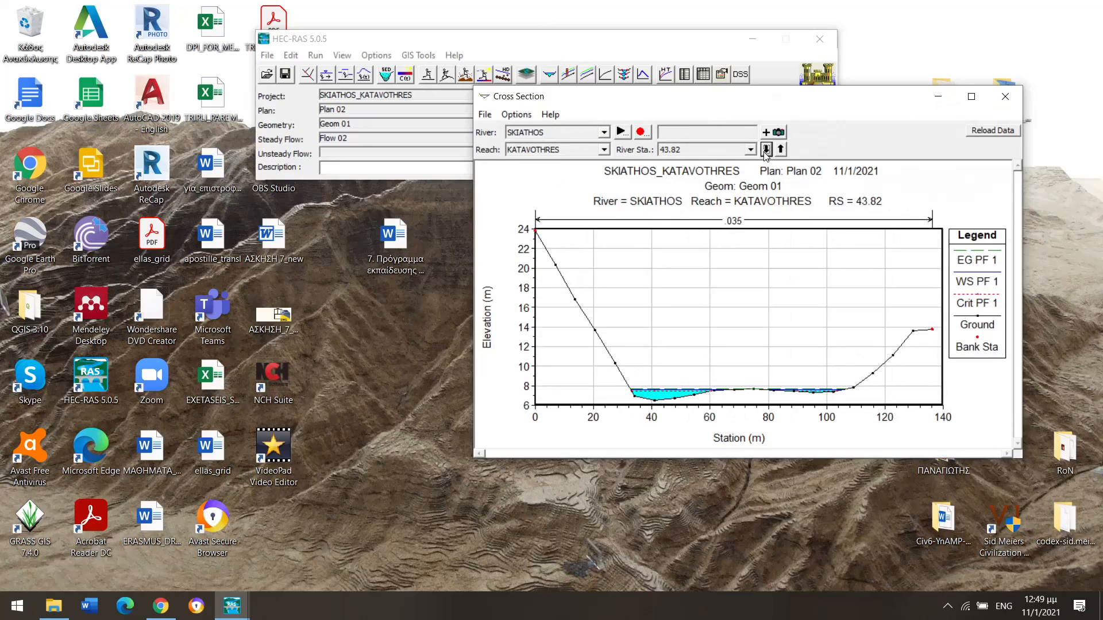
{"action": "left_click", "coordinate": [765, 150]}
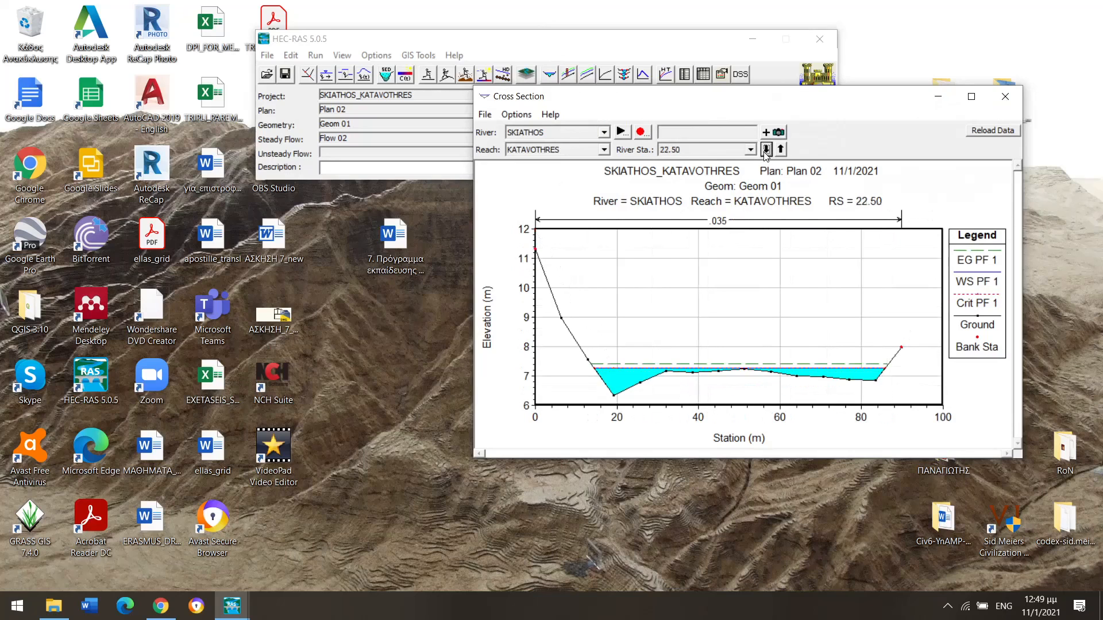
{"action": "left_click", "coordinate": [766, 151]}
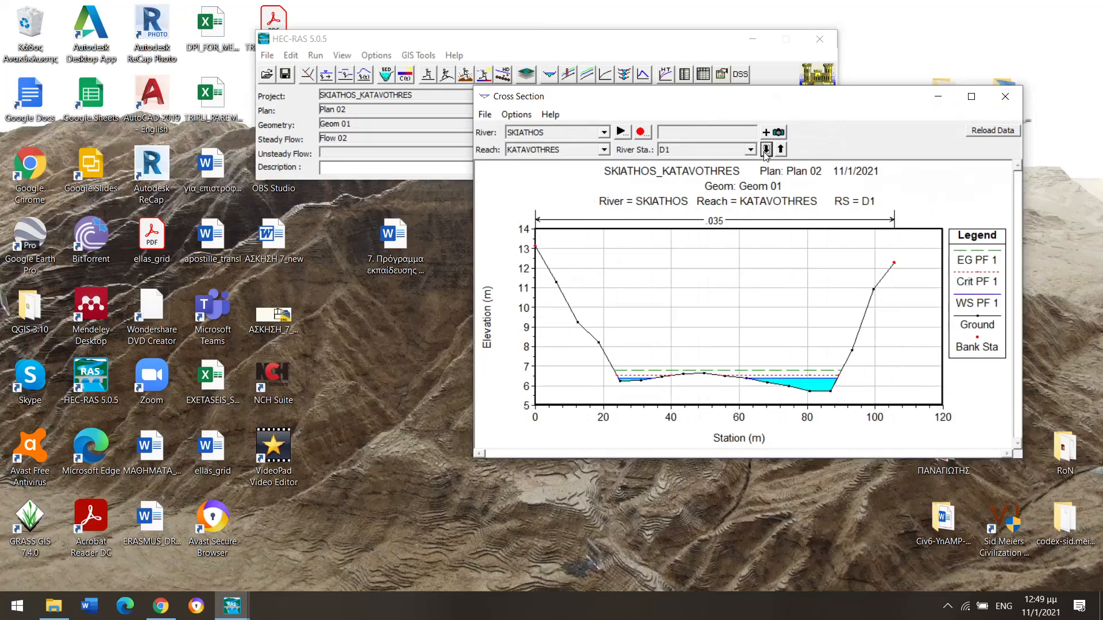
{"action": "left_click", "coordinate": [1005, 97]}
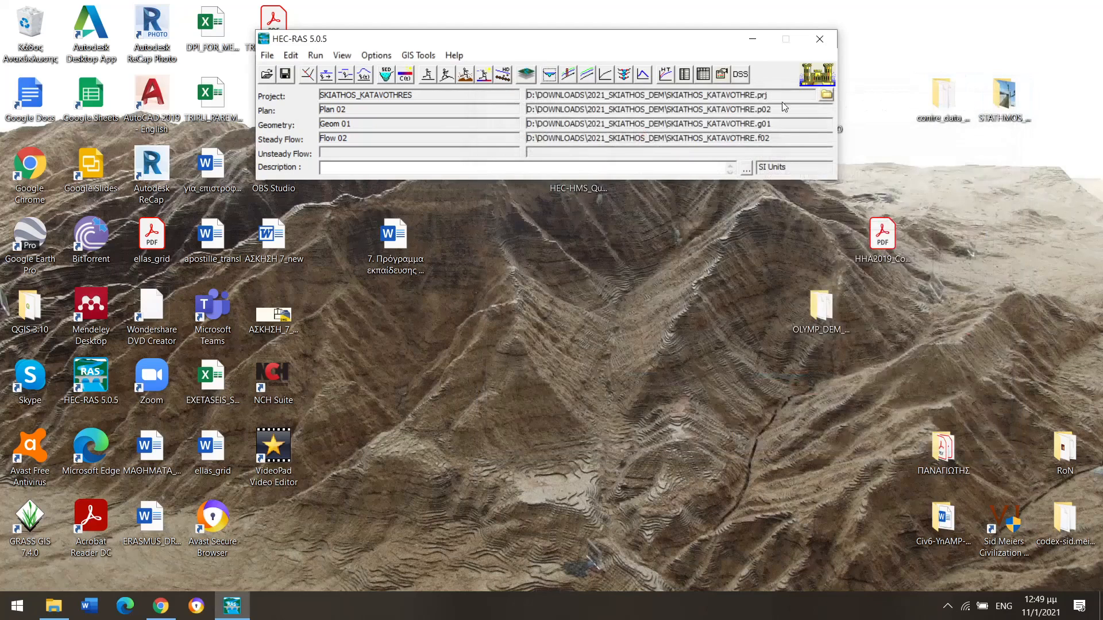
Step: View the longitudinal water surface profile plot and an enlarged velocity profile plot of the reach
{"action": "left_click", "coordinate": [569, 75]}
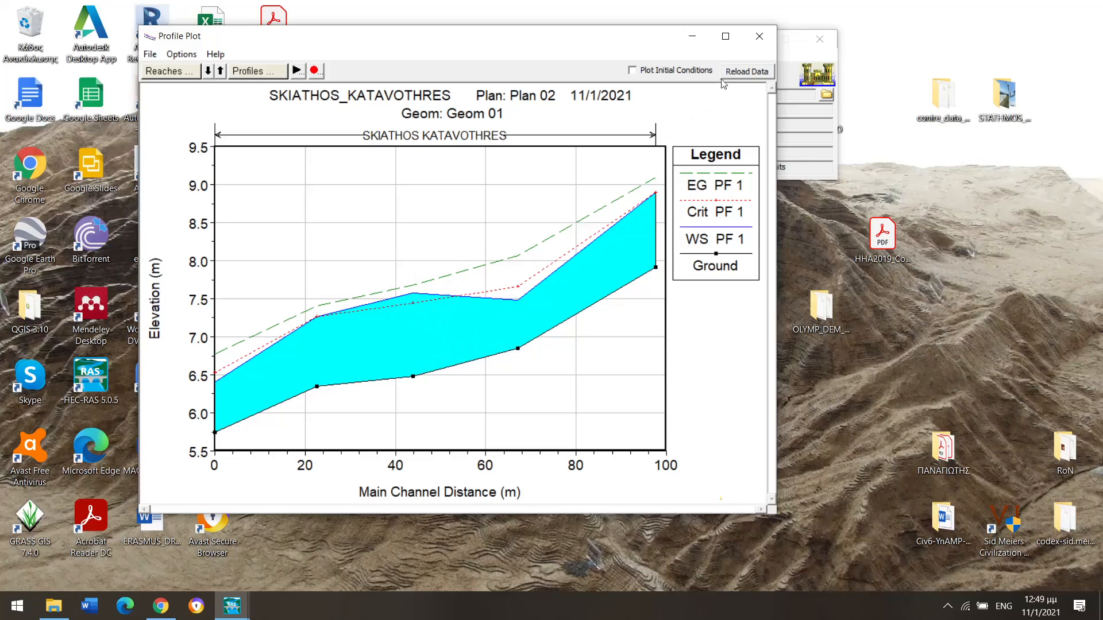
{"action": "left_click", "coordinate": [758, 38]}
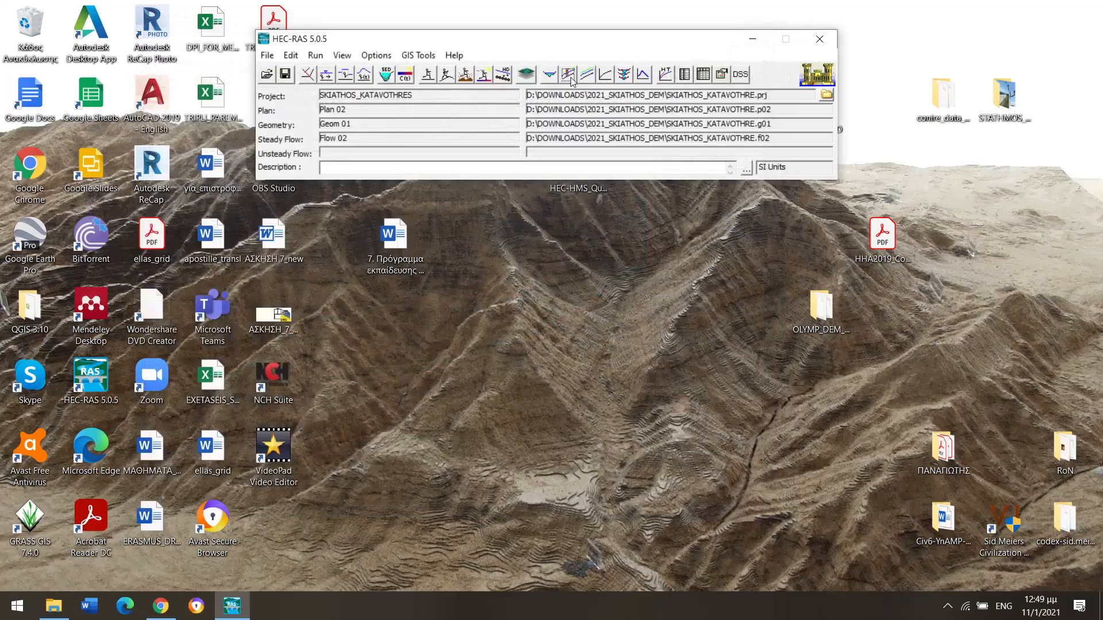
{"action": "left_click", "coordinate": [586, 75]}
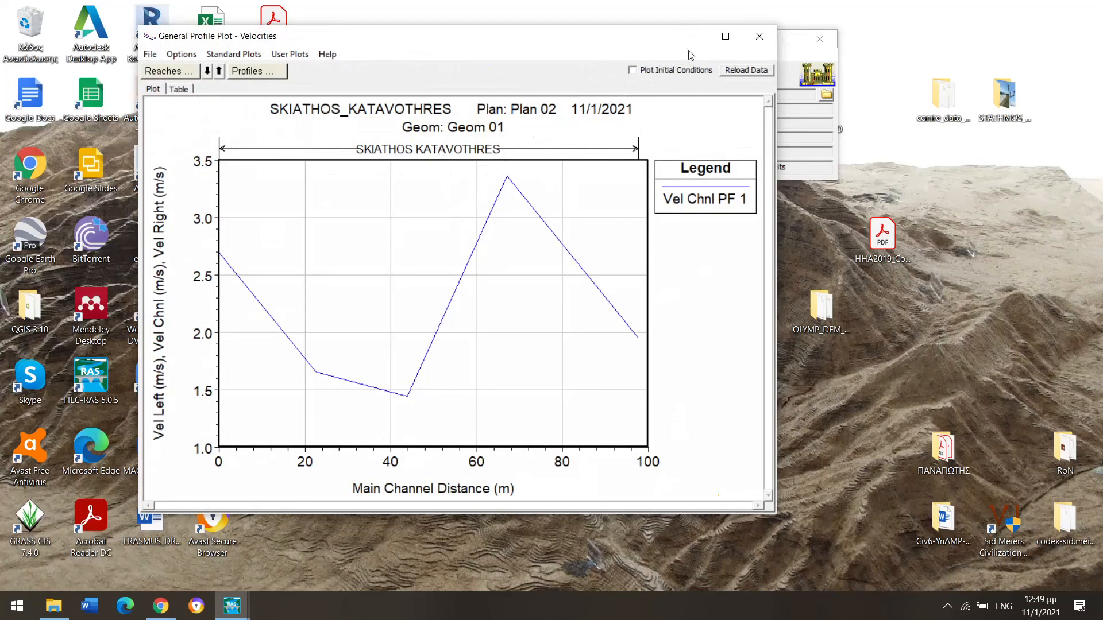
{"action": "left_click", "coordinate": [726, 36]}
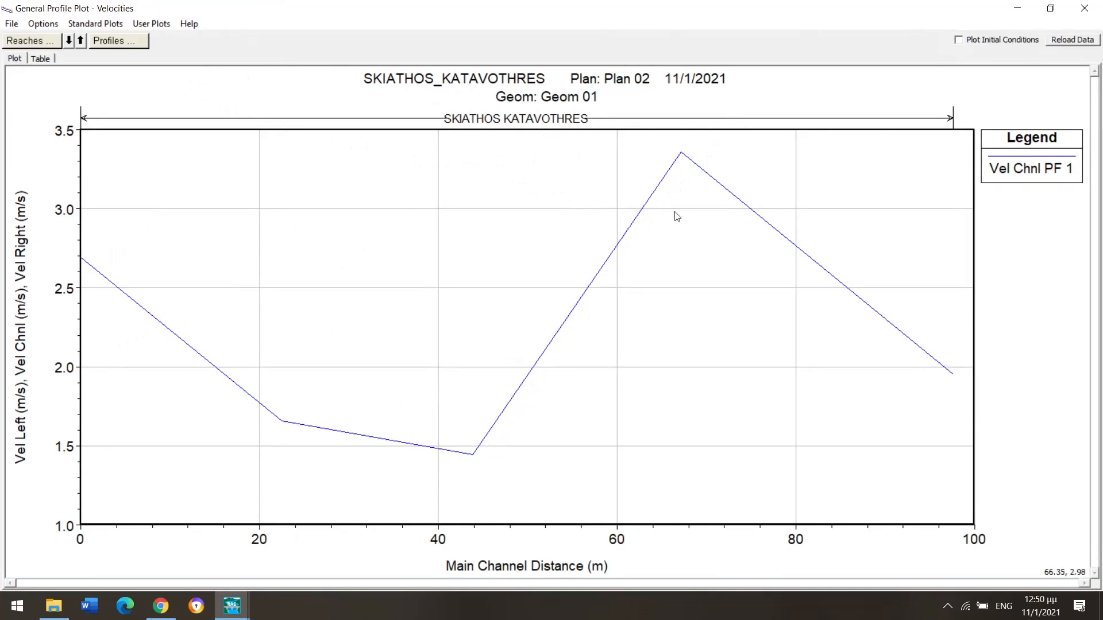
Step: View the Froude number profile along the KATAVOTHRES reach in the general profile plot and close the plot
{"action": "left_click", "coordinate": [106, 26]}
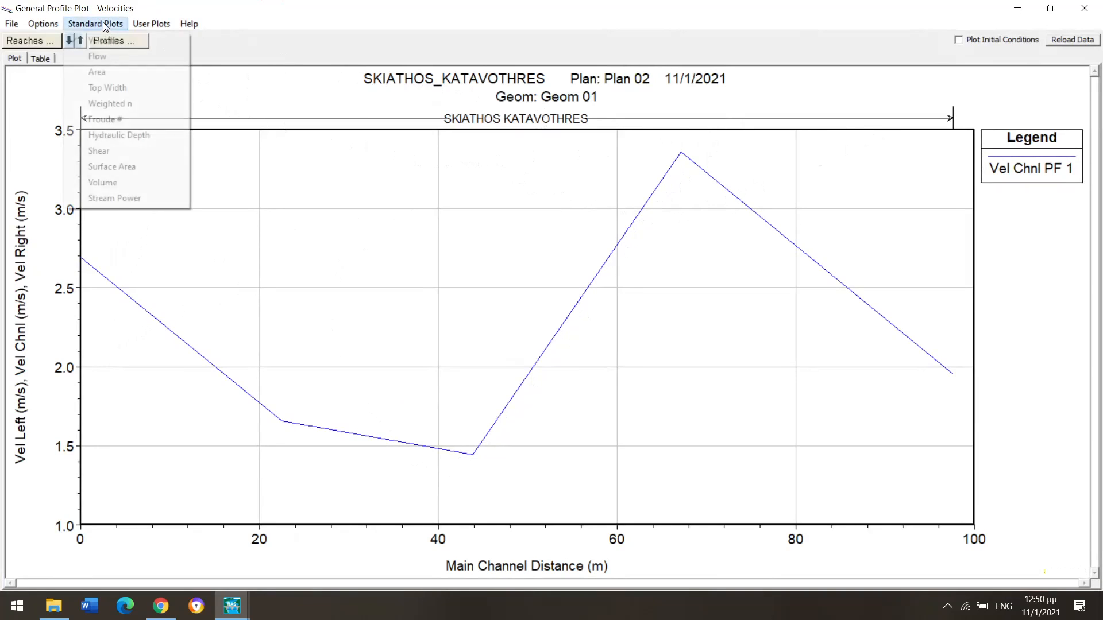
{"action": "left_click", "coordinate": [106, 118]}
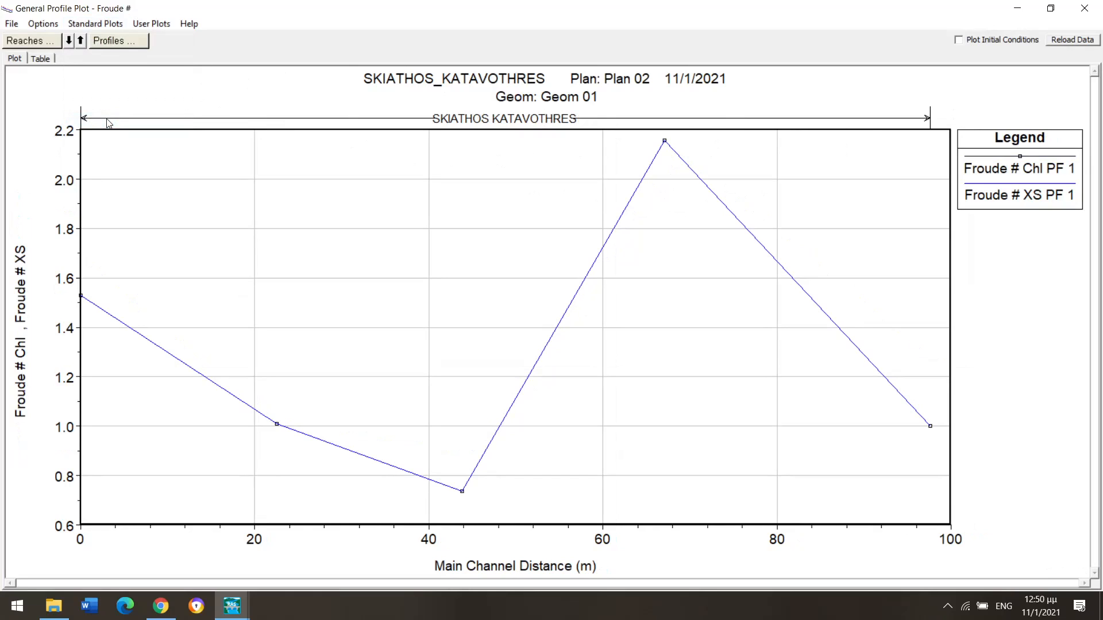
{"action": "left_click", "coordinate": [115, 25]}
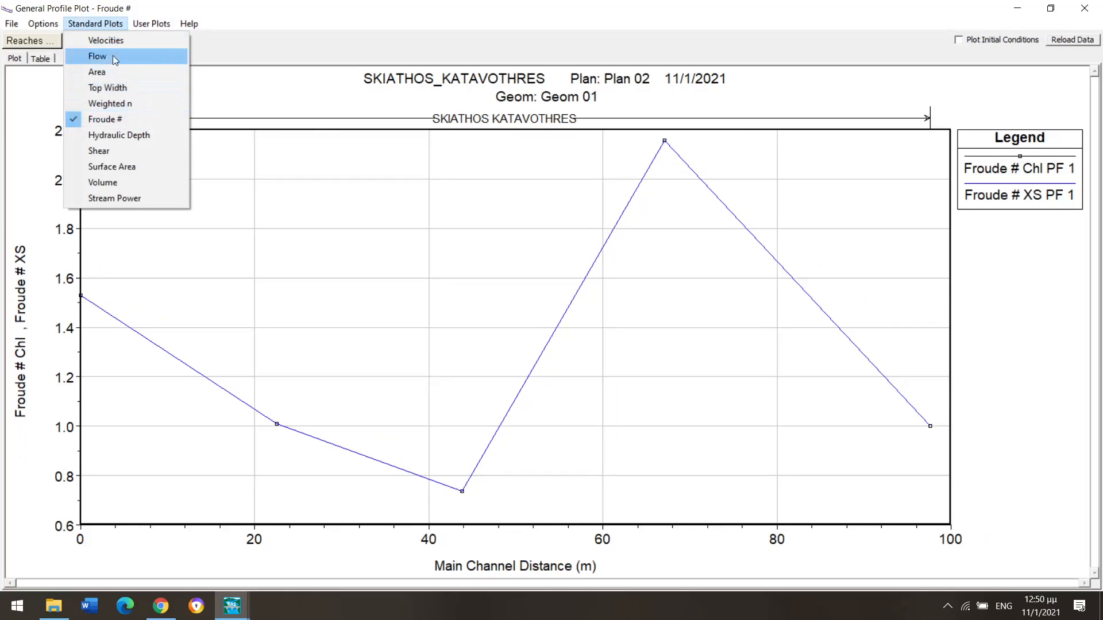
{"action": "left_click", "coordinate": [101, 26]}
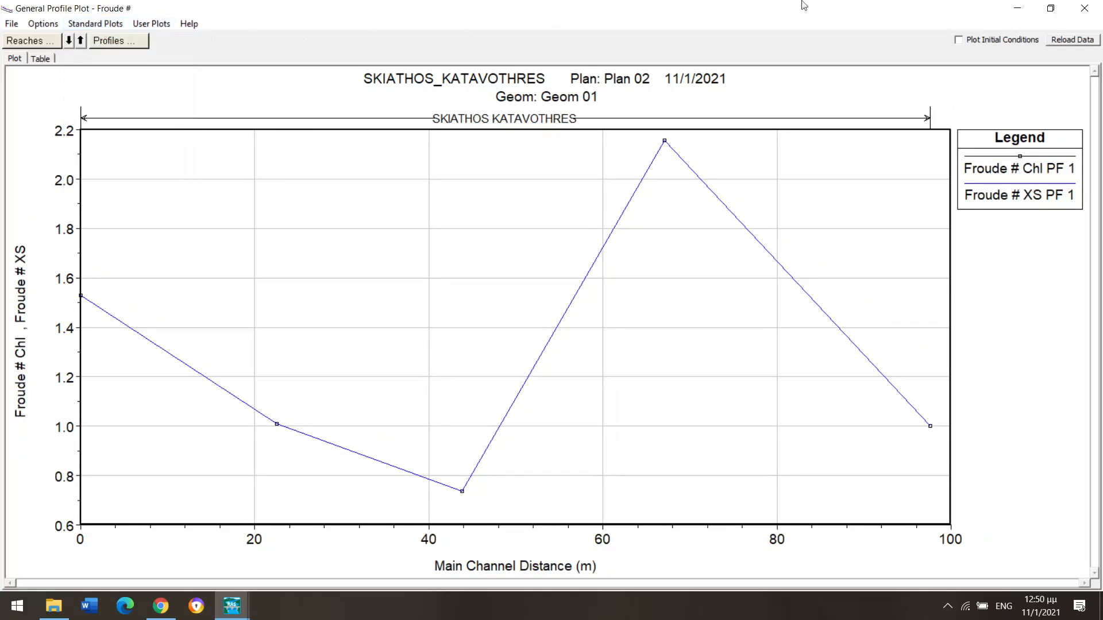
{"action": "left_click", "coordinate": [1085, 8]}
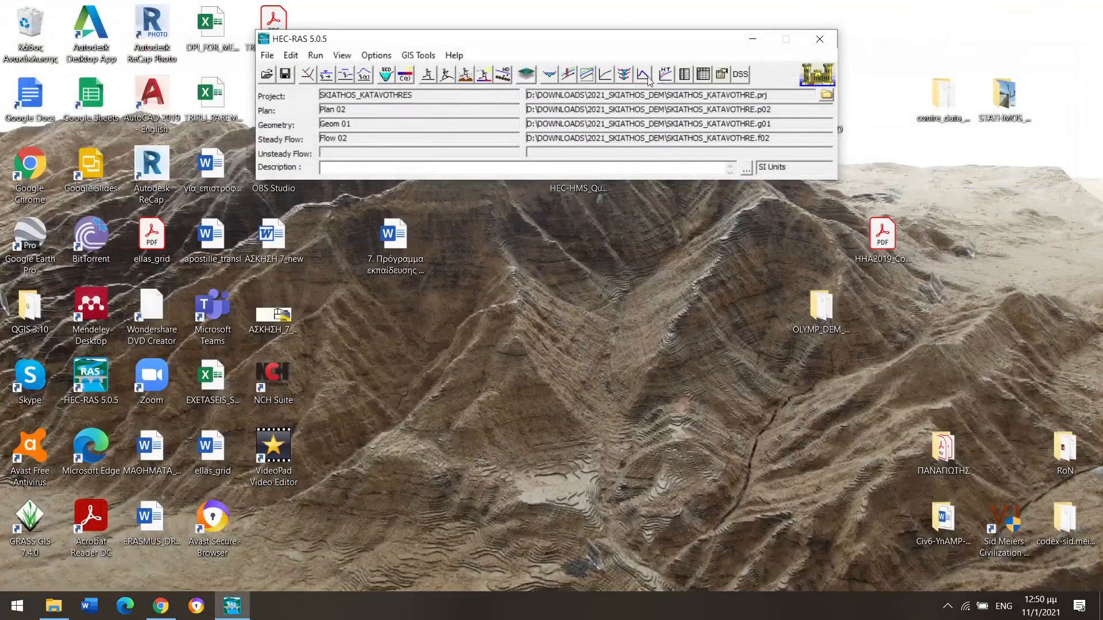
Step: Inspect the X-Y-Z perspective plot of the reach at azimuth angle 24 with rotation angles 73 and -87, then close it
{"action": "left_click", "coordinate": [623, 81]}
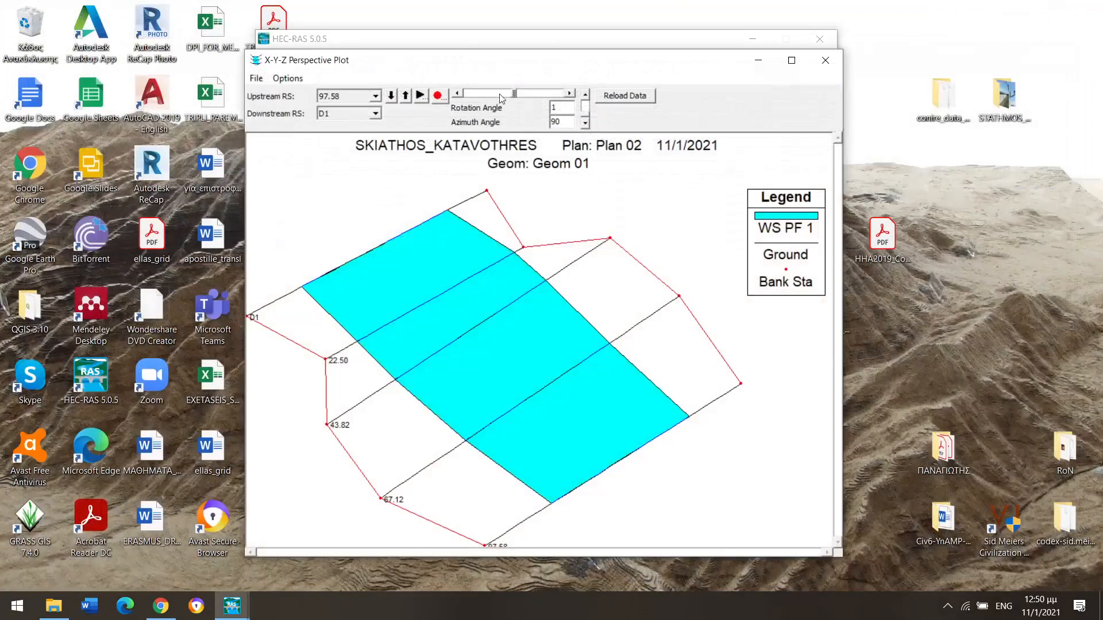
{"action": "left_click_drag", "start_coordinate": [514, 91], "coordinate": [533, 94]}
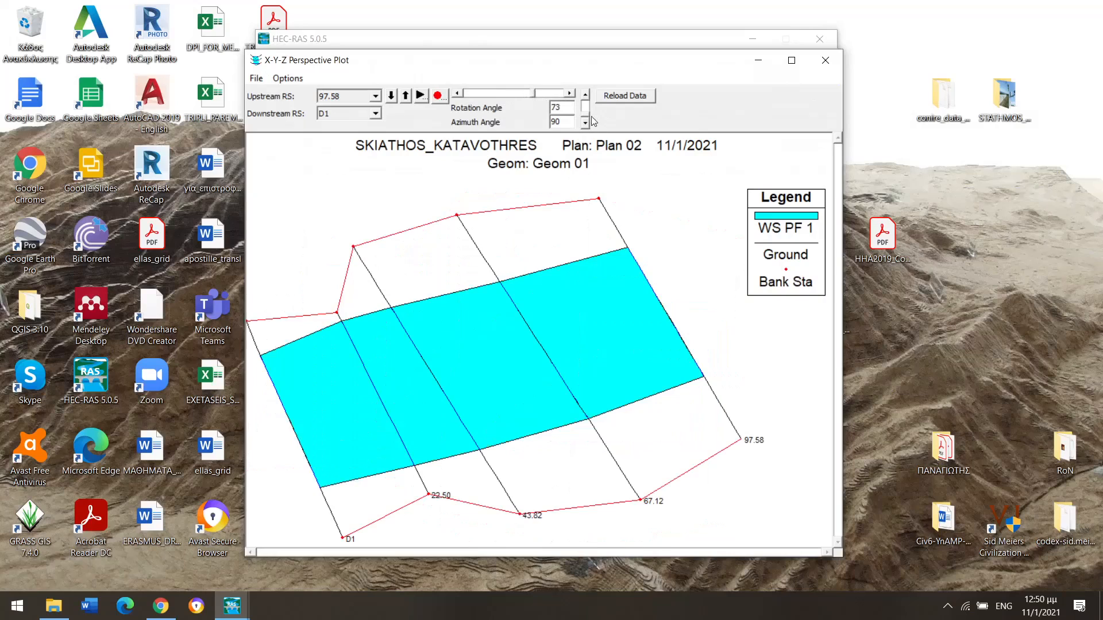
{"action": "left_click_drag", "start_coordinate": [587, 117], "coordinate": [588, 109]}
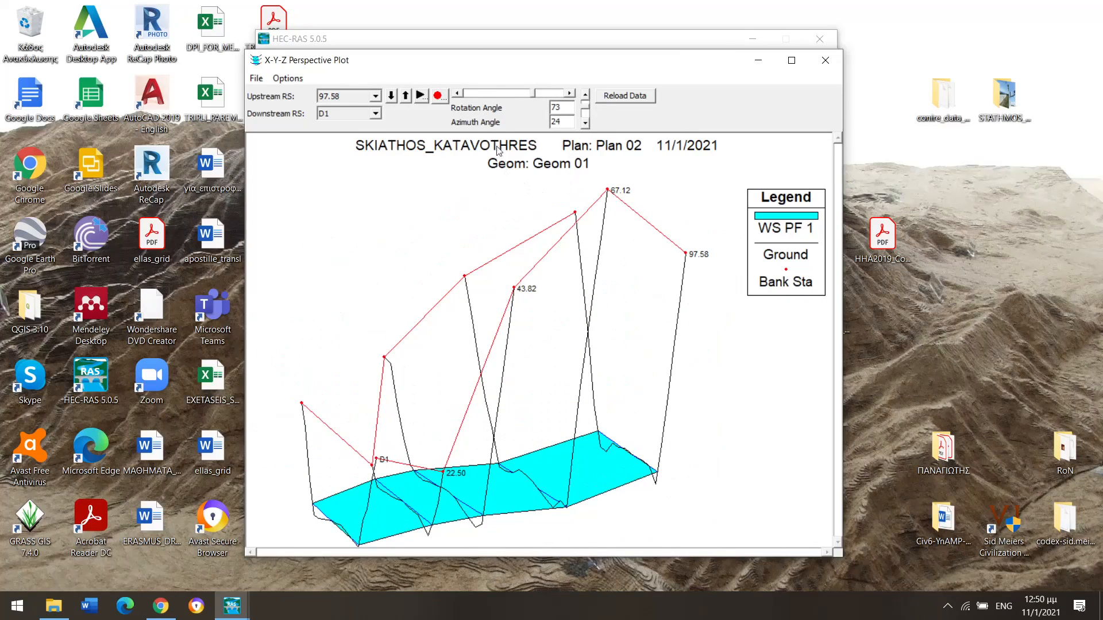
{"action": "left_click_drag", "start_coordinate": [533, 91], "coordinate": [492, 95]}
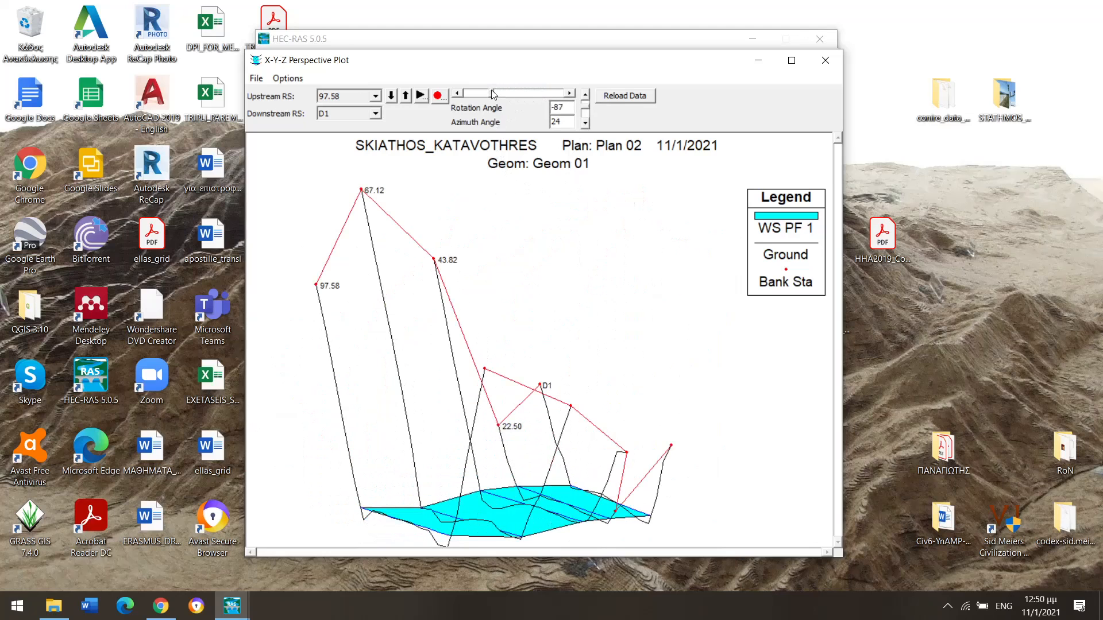
{"action": "left_click", "coordinate": [826, 60]}
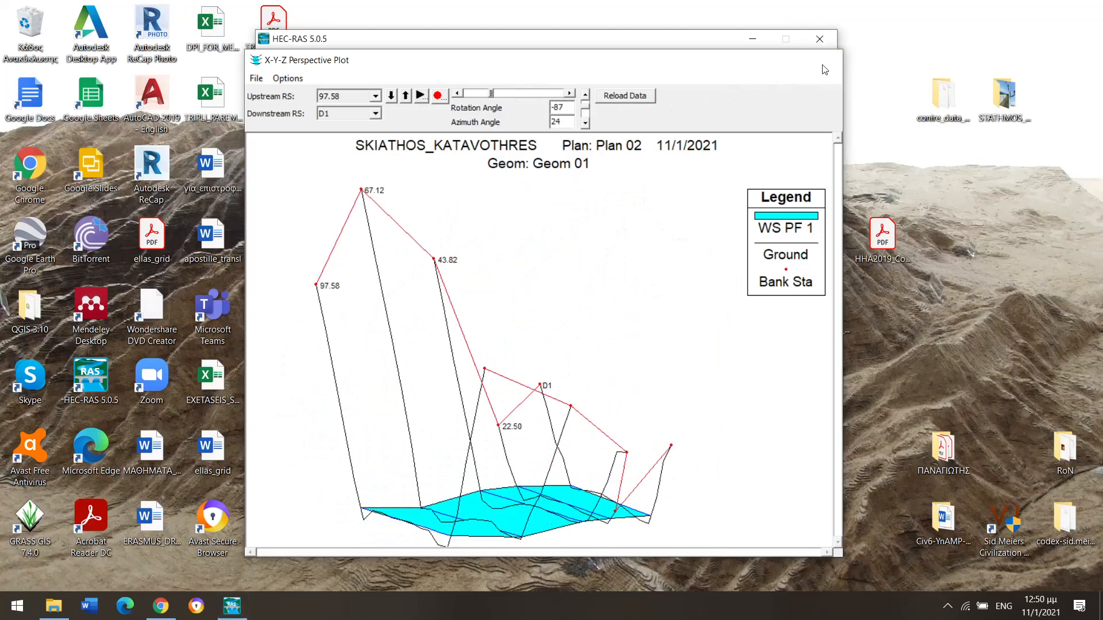
Step: Open the summary output table by profile for the steady flow results
{"action": "left_click", "coordinate": [702, 74]}
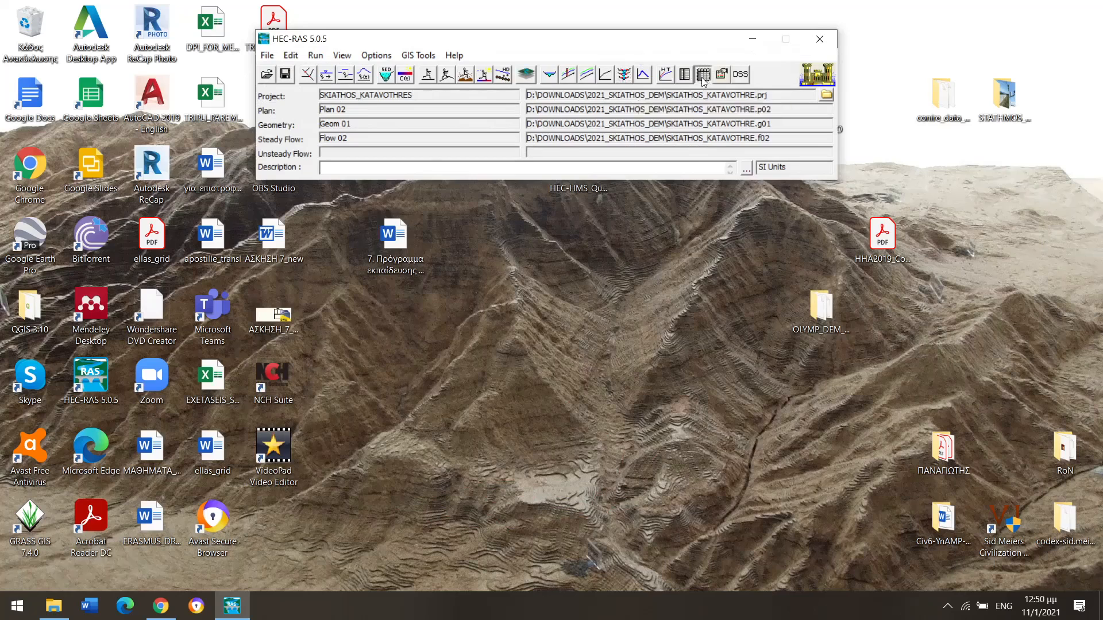